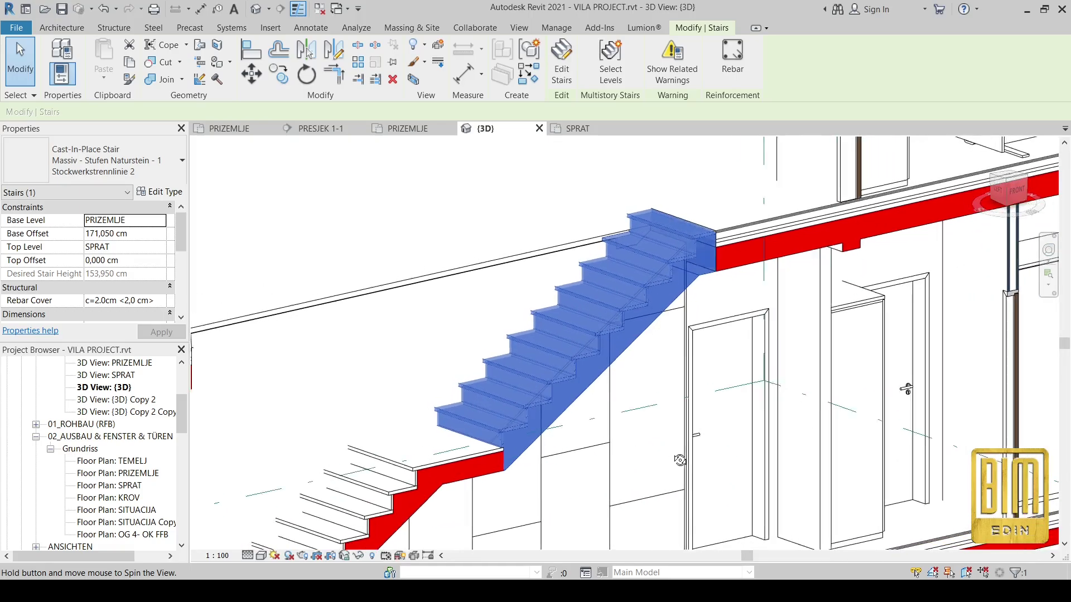
Examine the finished two-run cast-in-place staircase and its landing from several angles in the 3D view.
click(509, 203)
shift+middle_drag(509, 203, 452, 462)
scroll(485, 383, up, 5)
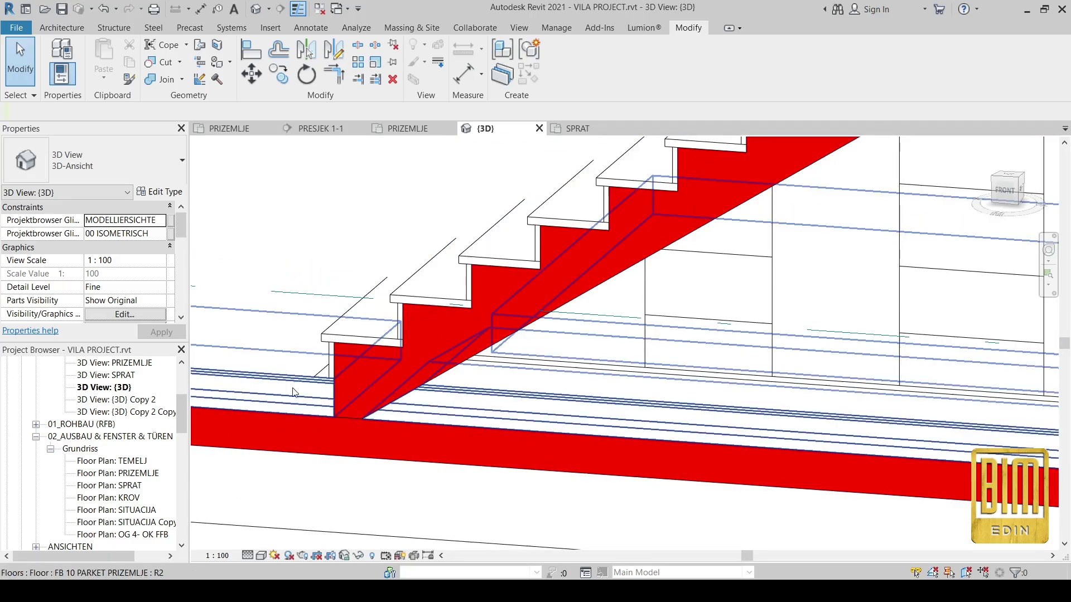
scroll(342, 358, down, 4)
scroll(496, 471, up, 2)
shift+middle_drag(496, 471, 501, 463)
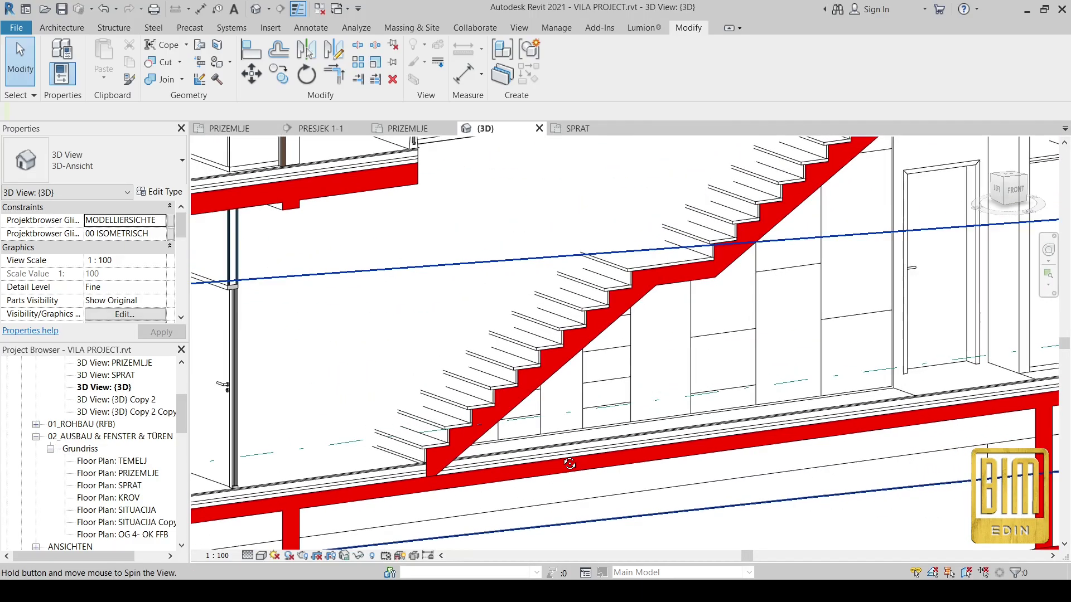
scroll(558, 418, down, 2)
scroll(655, 389, up, 2)
scroll(656, 388, up, 1)
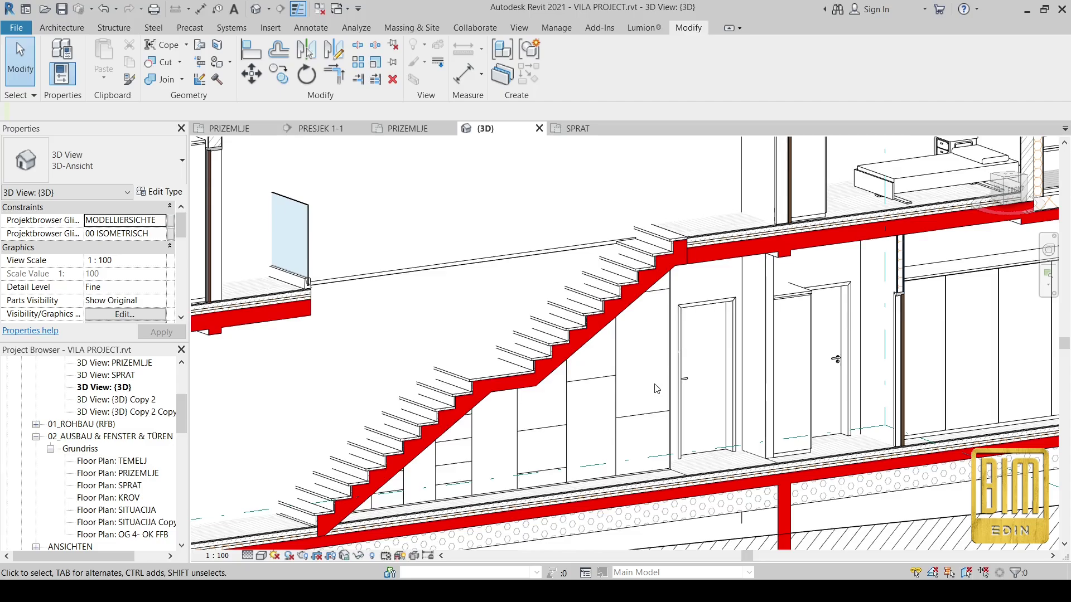
scroll(709, 210, down, 2)
scroll(757, 405, up, 2)
Start a new cast-in-place stair in the PRIZEMLJE floor plan and set the desired number of risers to 19.
click(238, 129)
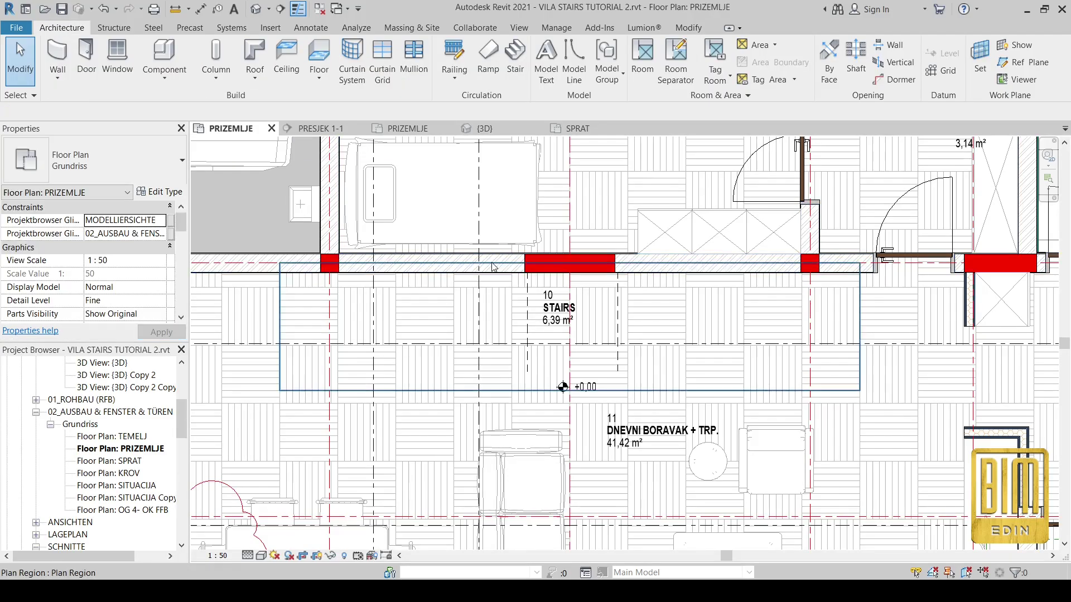
scroll(556, 289, down, 2)
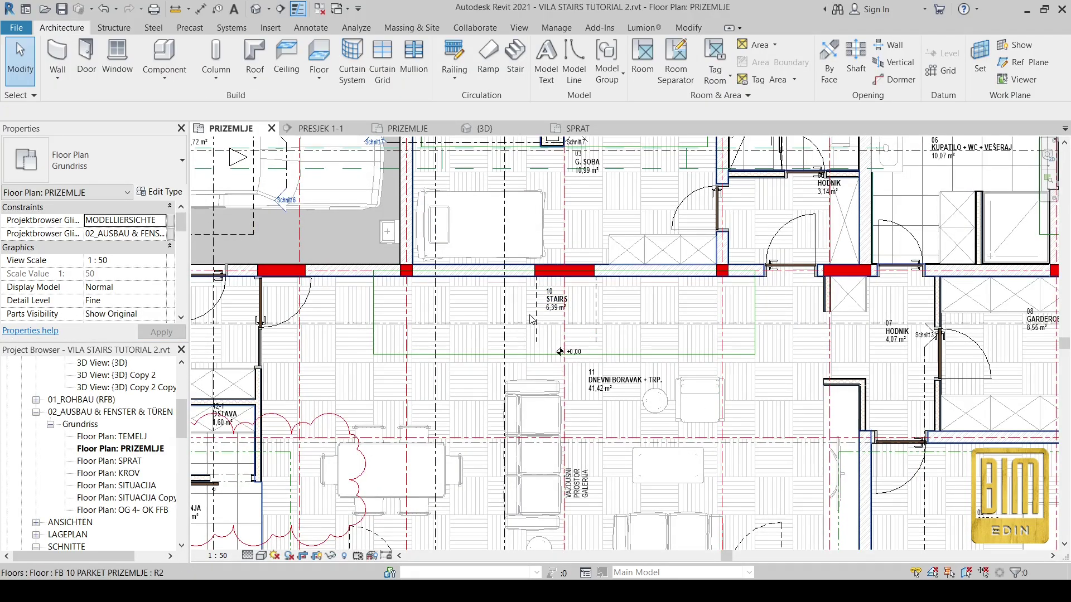
scroll(414, 303, up, 2)
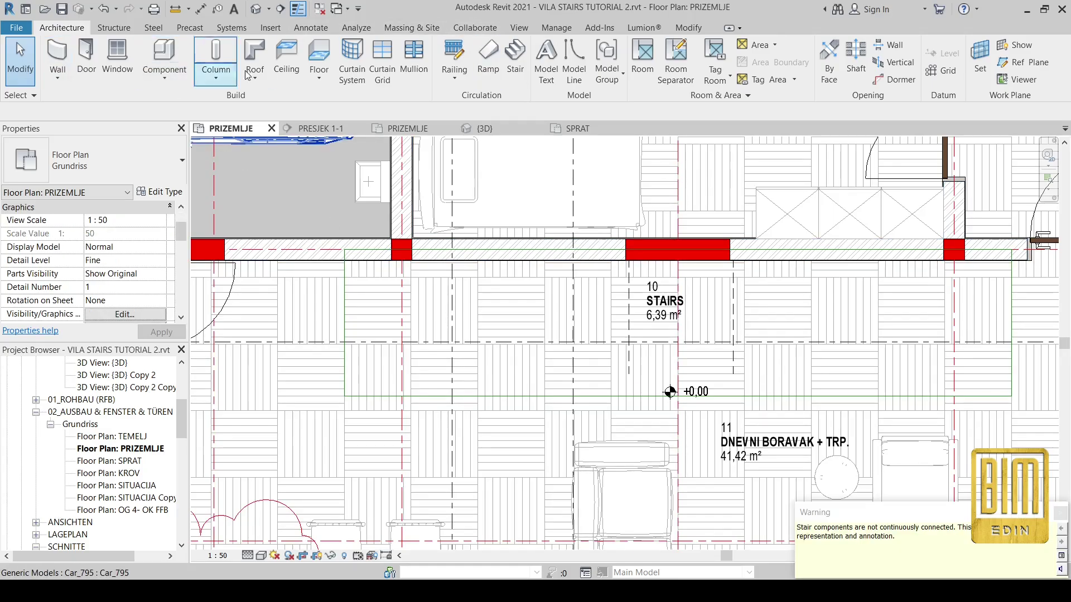
click(515, 56)
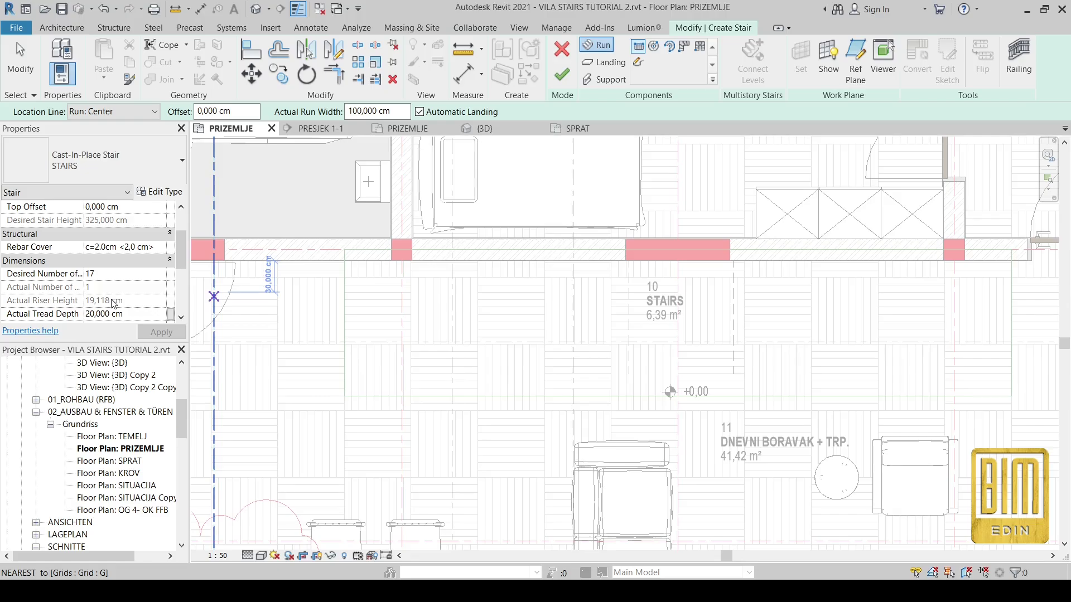
click(160, 273)
click(161, 271)
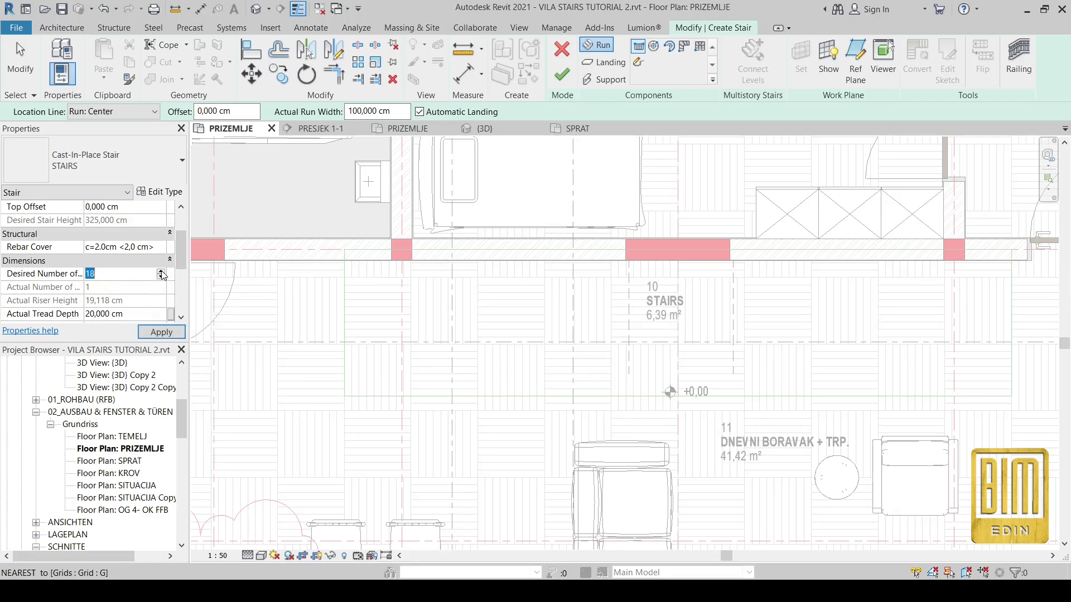
click(154, 330)
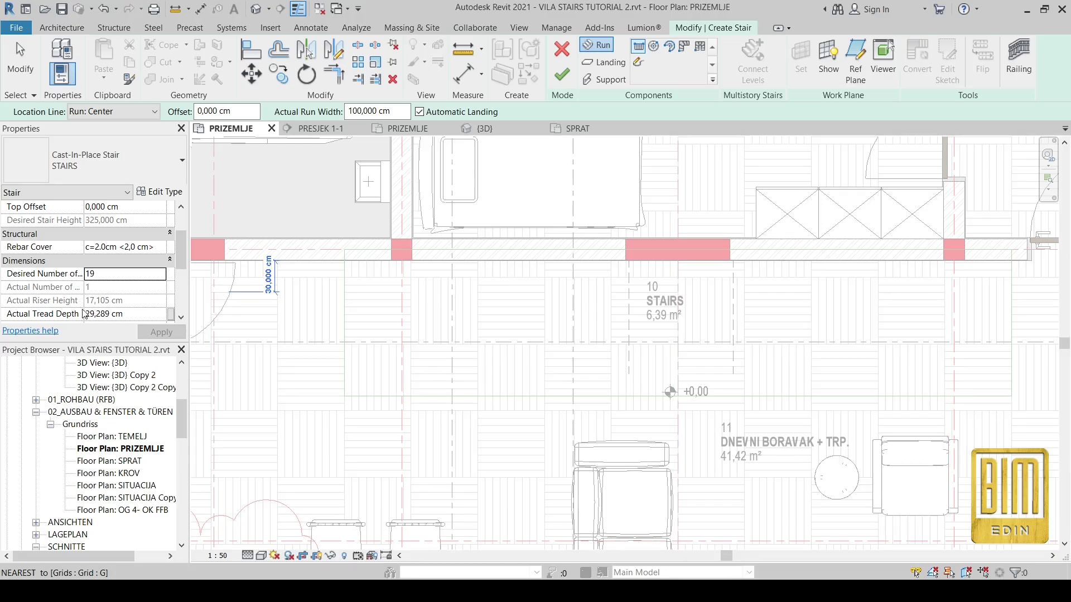
Set the stair's actual tread depth to 27 cm and the run width to 110 cm.
scroll(140, 316, down, 2)
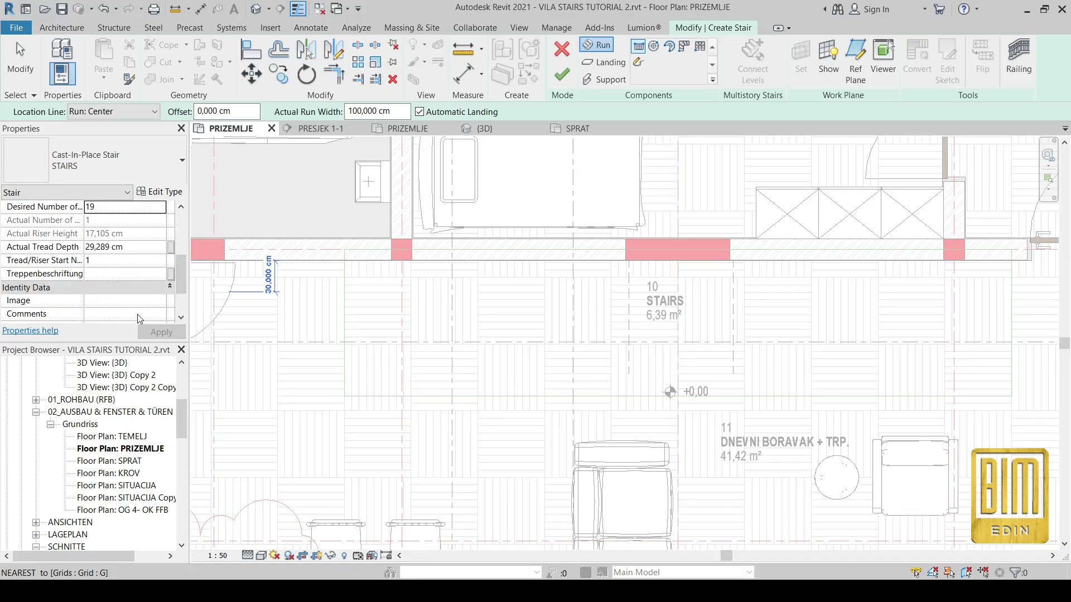
click(139, 248)
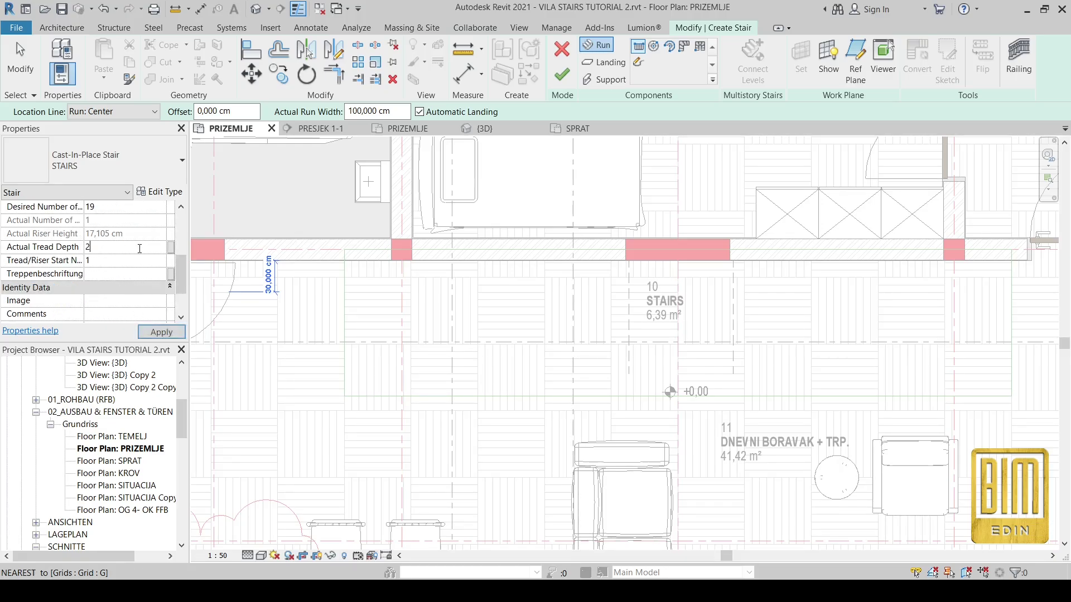
key(Return)
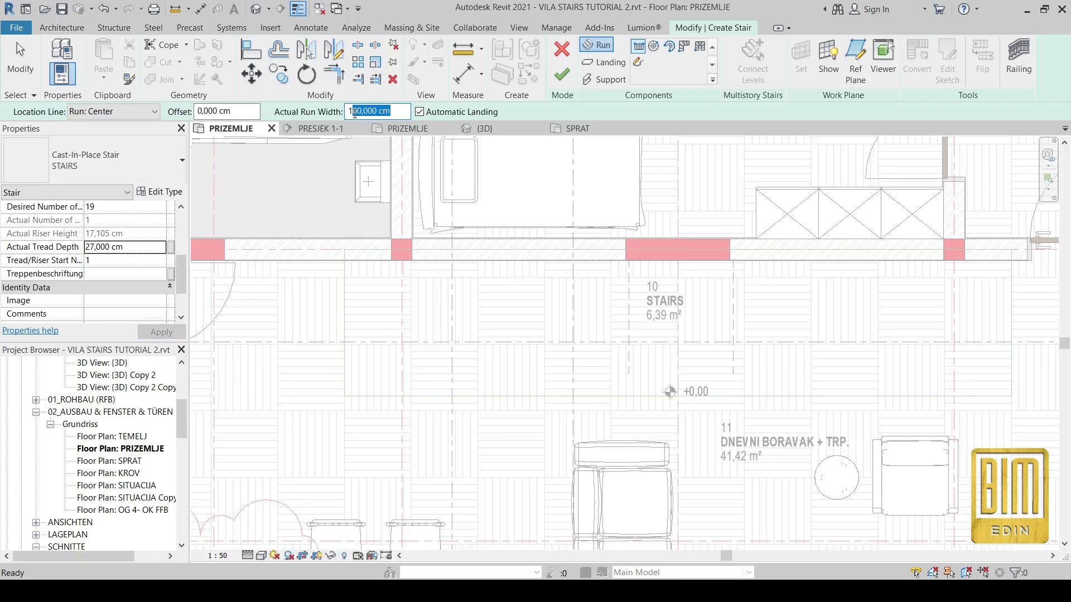
key(Return)
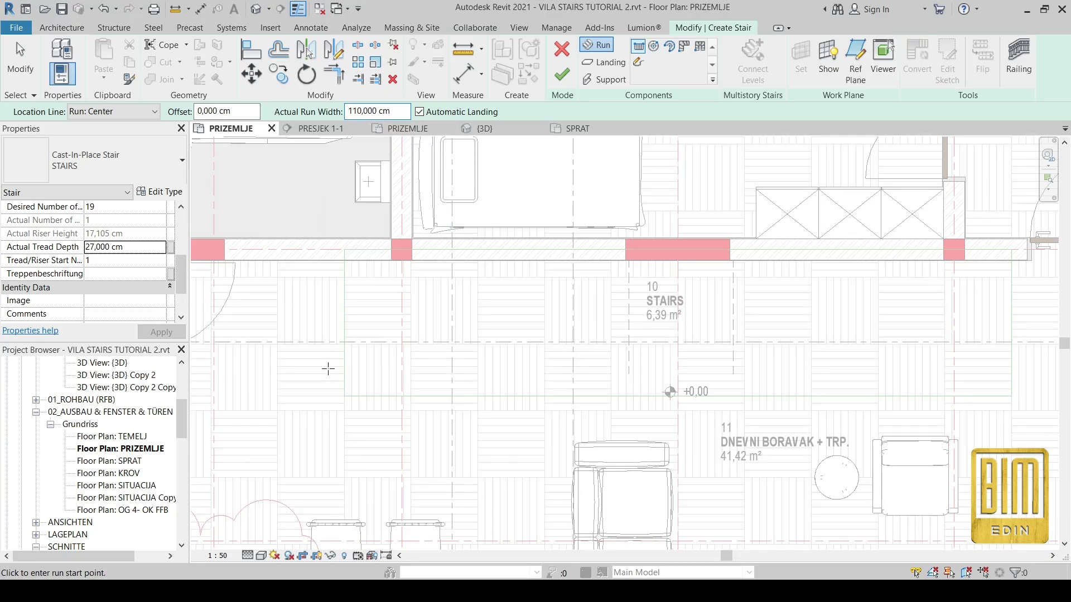
Draw a 243 cm straight run with nine risers below the wall and a collinear second run with the remaining risers, leaving an automatic landing between.
click(354, 324)
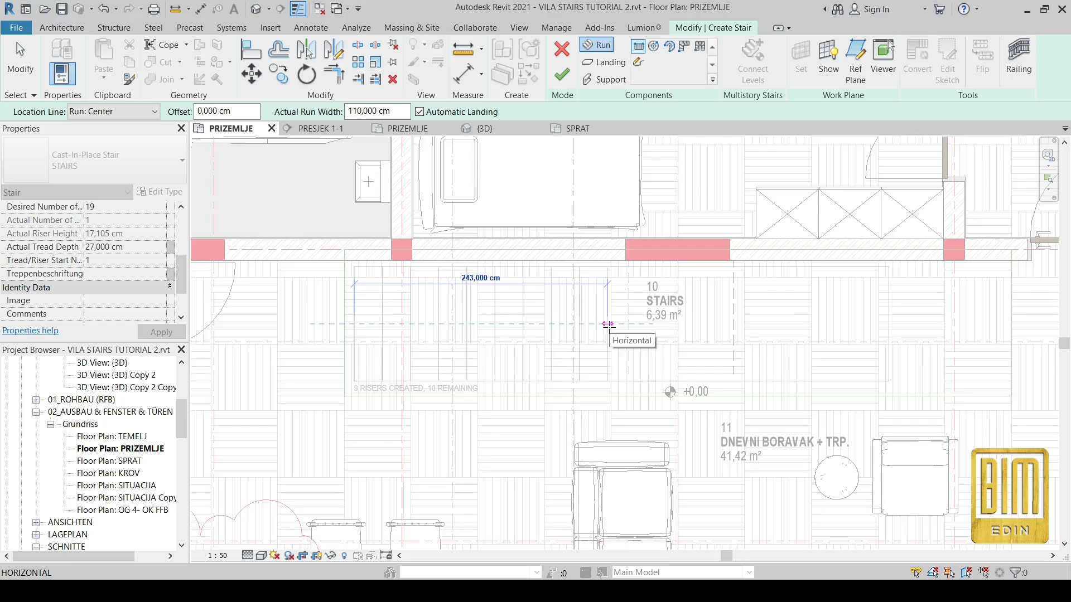
click(608, 324)
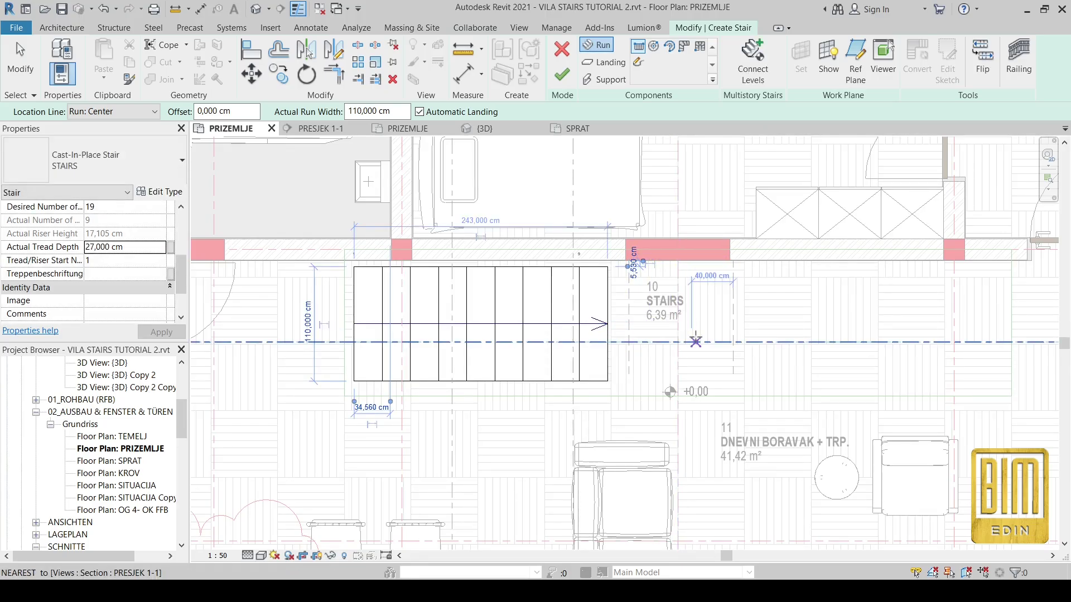
click(701, 323)
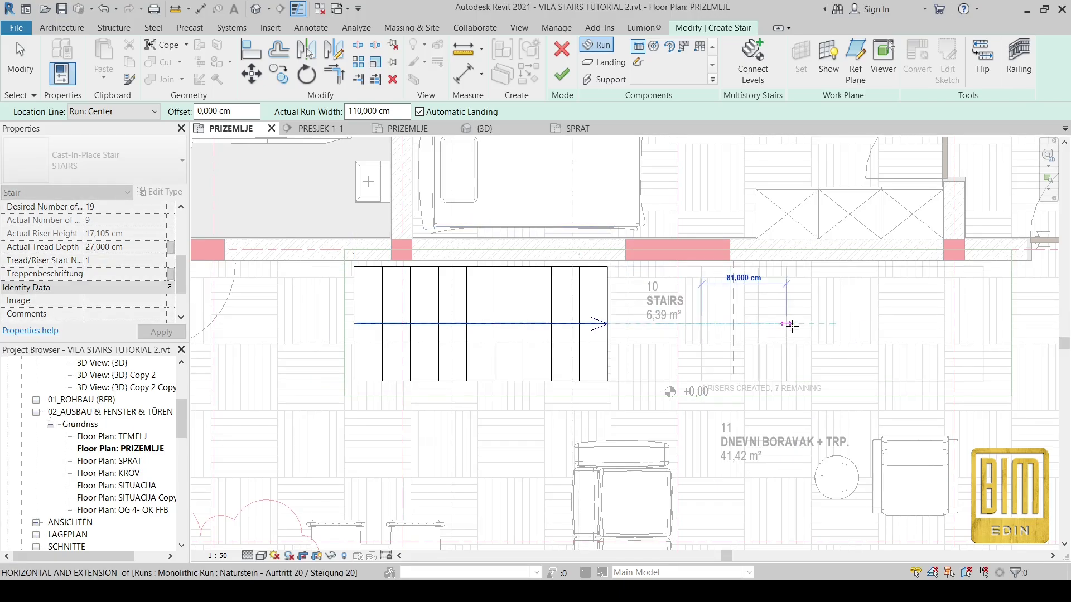
click(997, 323)
key(Escape)
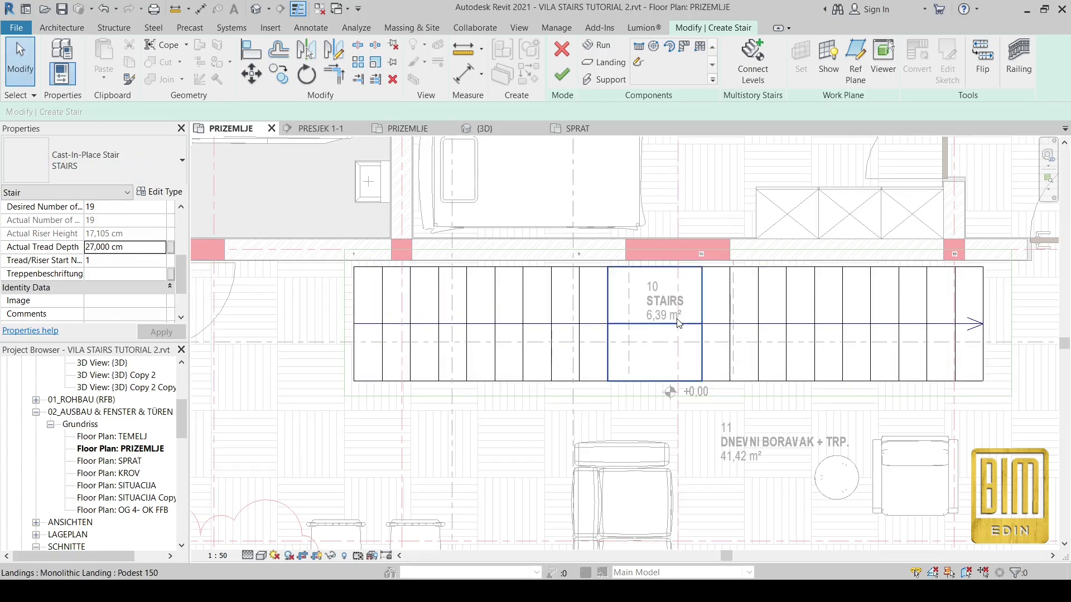
Align the upper edge of the first stair run with the face of the red structural framing in the wall.
scroll(677, 318, up, 1)
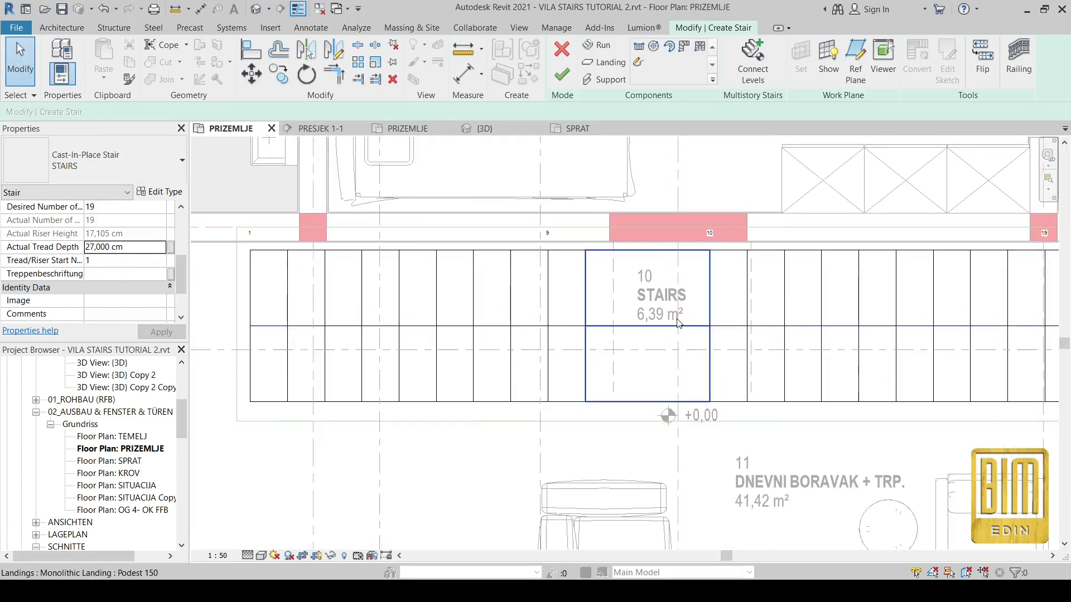
click(251, 51)
scroll(290, 253, up, 3)
click(342, 228)
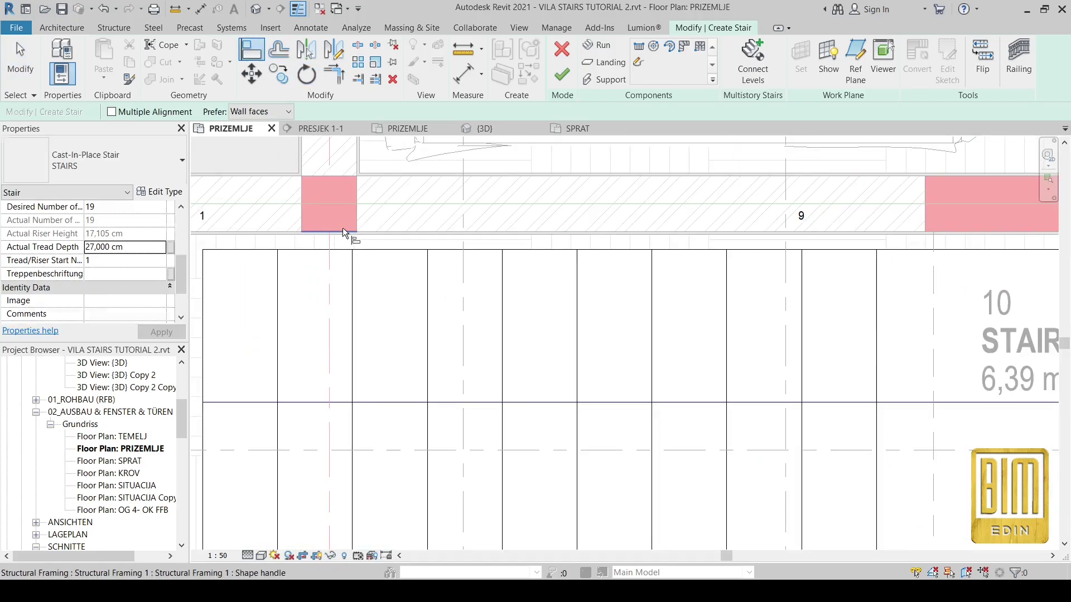
click(353, 250)
scroll(279, 229, down, 2)
scroll(279, 228, down, 1)
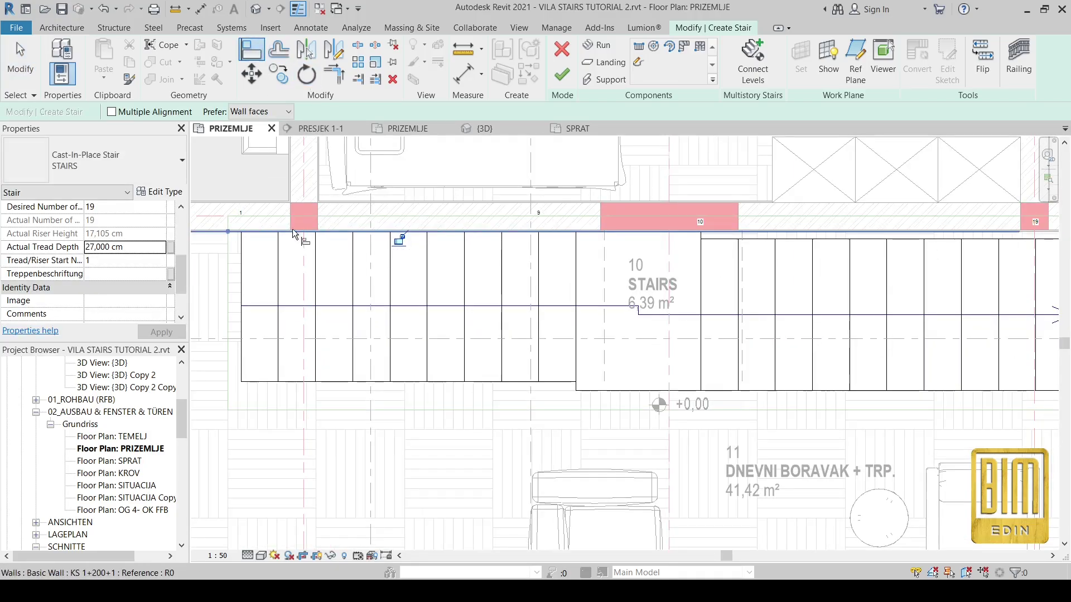
Align the upper edge of the second stair run with the same wall-side face and leave the Align command.
scroll(771, 227, up, 4)
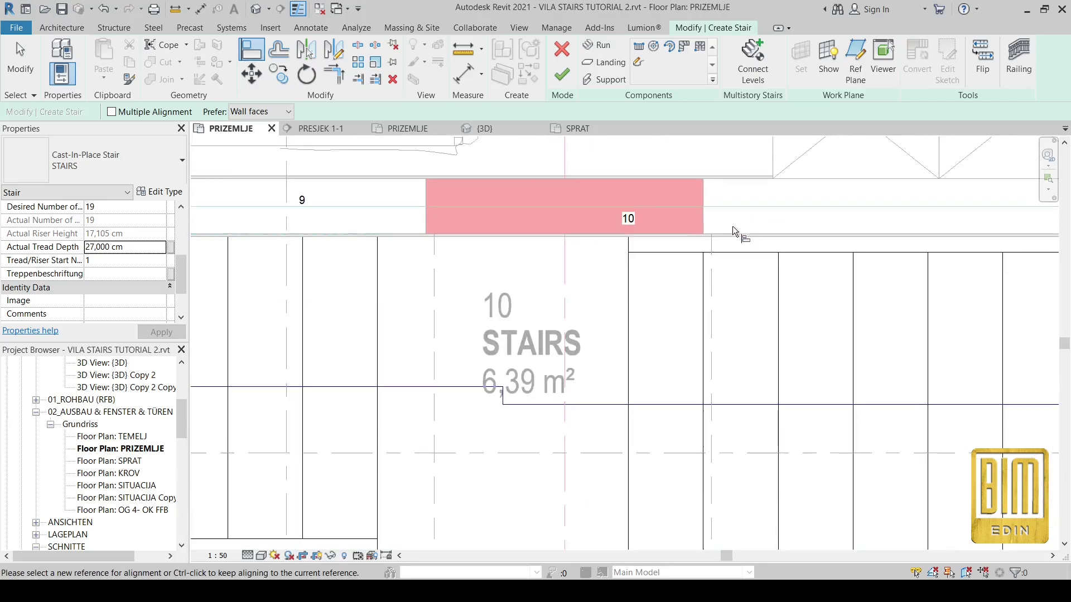
click(689, 237)
click(727, 259)
scroll(544, 273, down, 4)
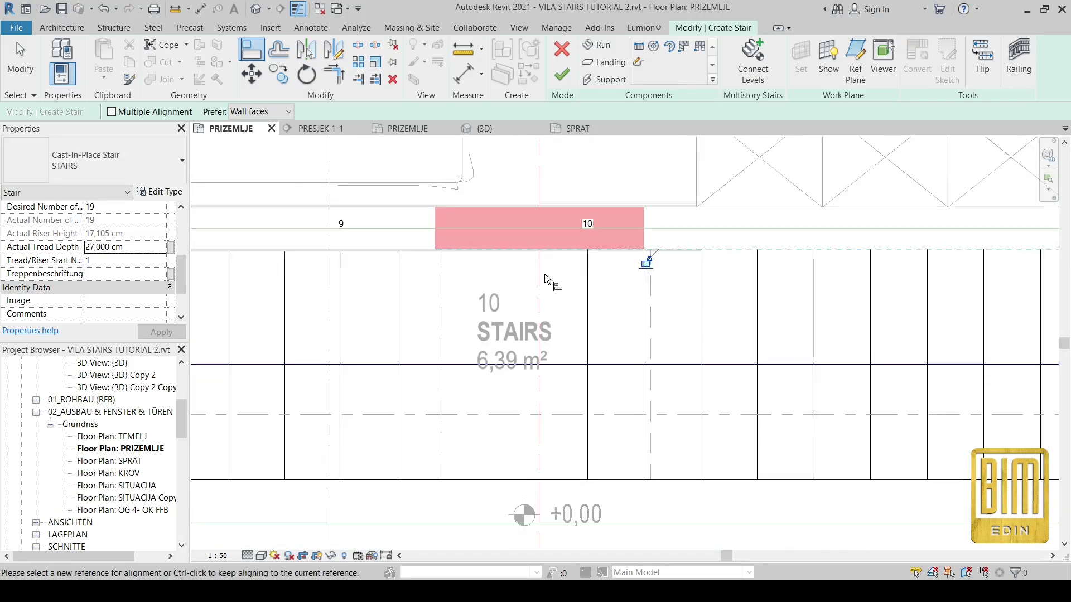
scroll(545, 274, down, 1)
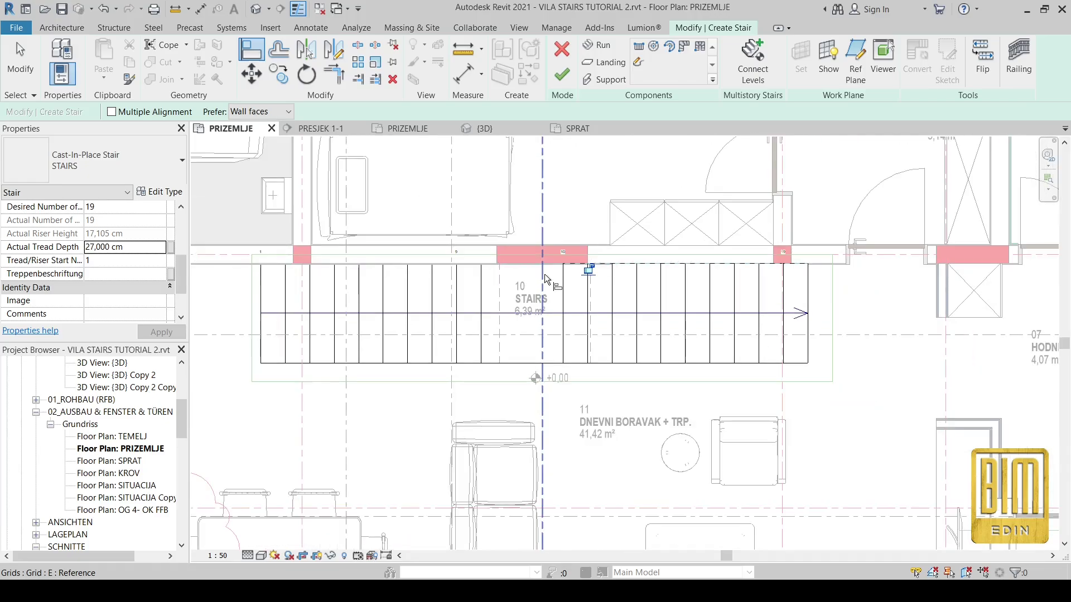
key(Escape)
Enable End with Riser for the first stair run.
click(451, 317)
click(451, 317)
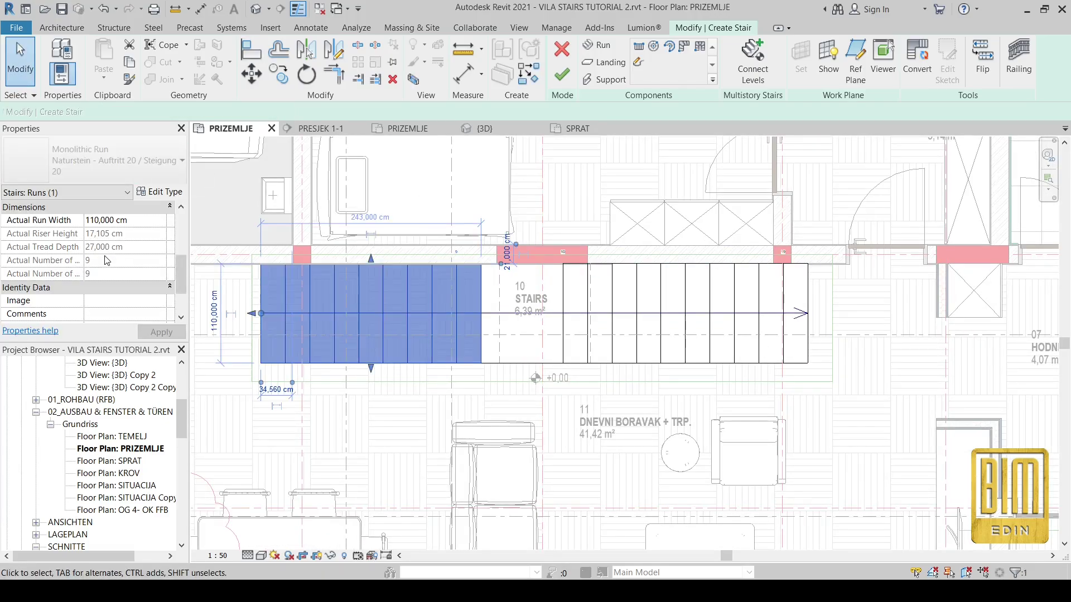
scroll(94, 270, down, 2)
scroll(122, 271, up, 3)
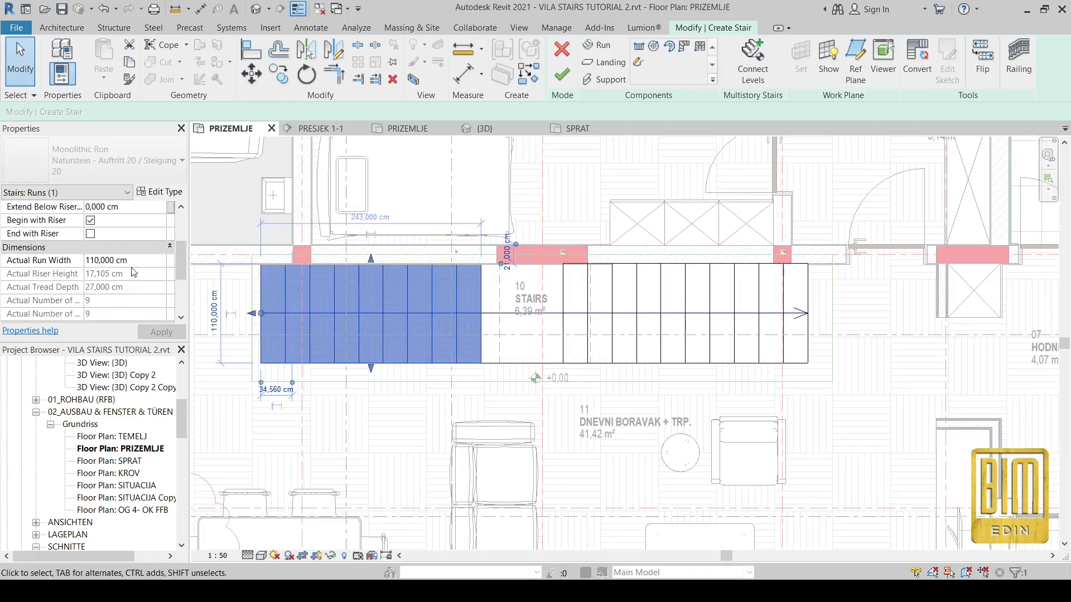
click(91, 234)
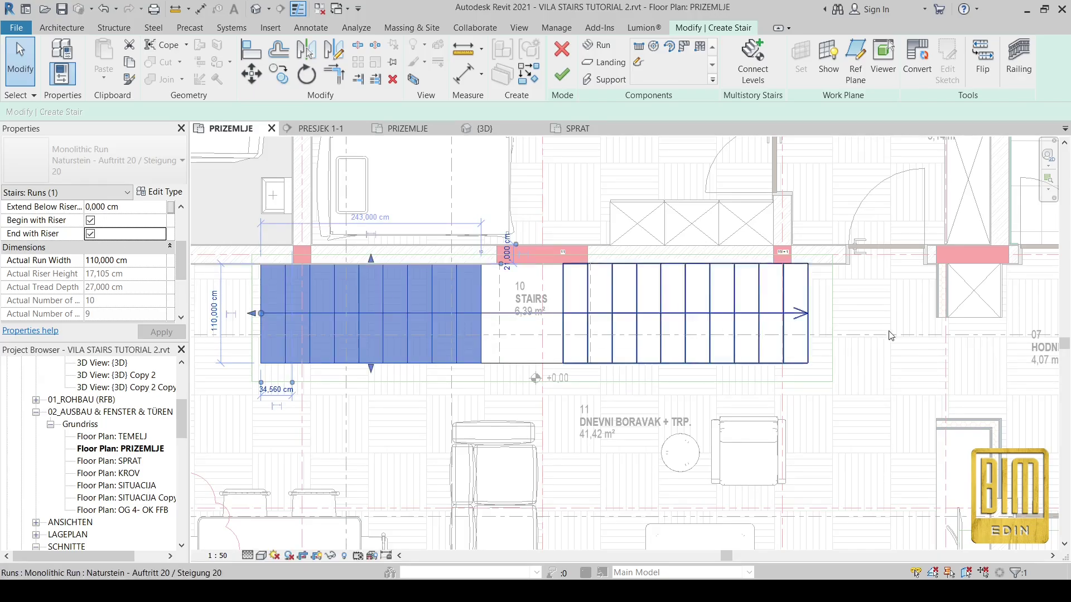
key(Escape)
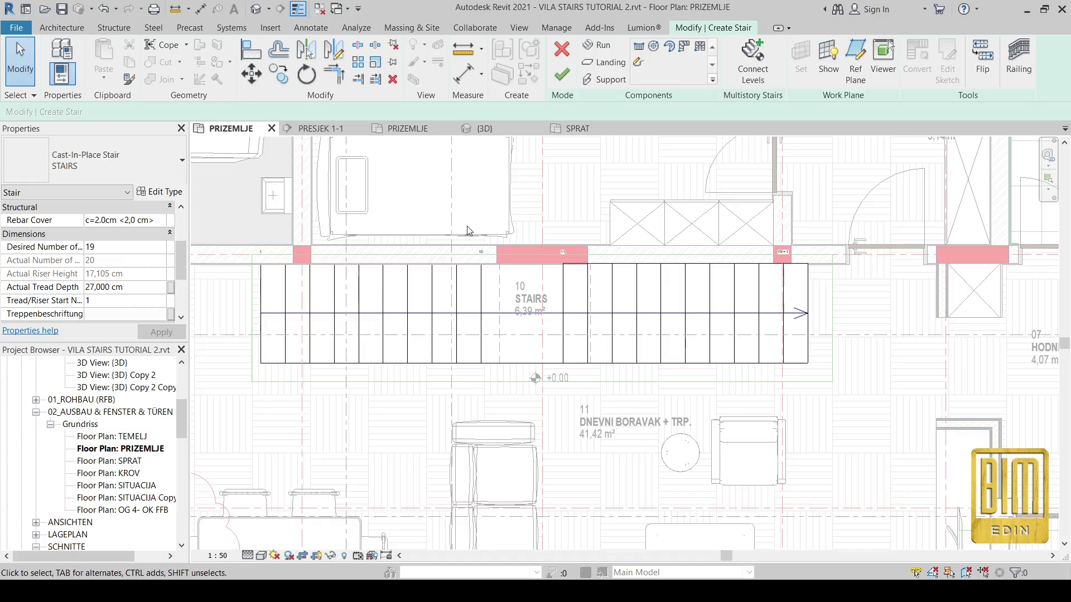
Finish the stair and delete the railing on its wall side.
click(573, 81)
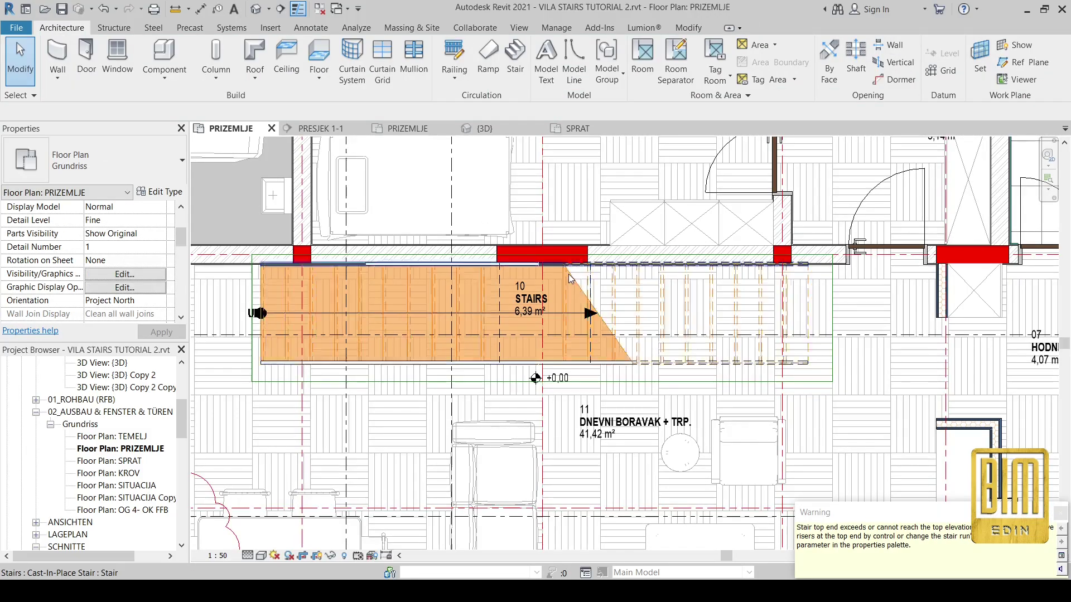
scroll(471, 268, up, 4)
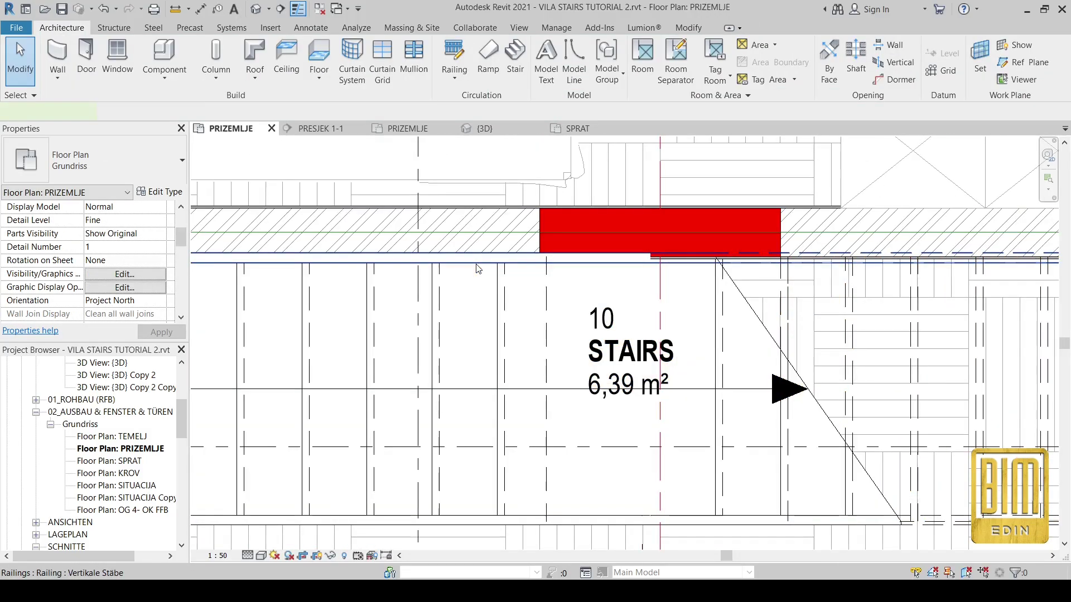
click(477, 263)
right_click(478, 268)
click(506, 423)
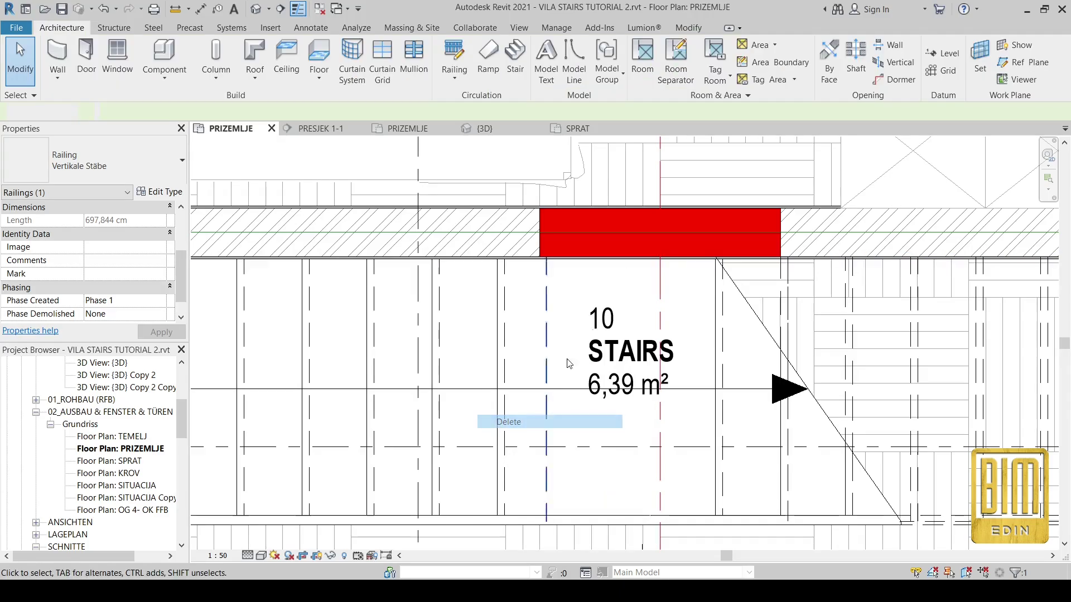
scroll(645, 286, down, 3)
scroll(646, 287, down, 3)
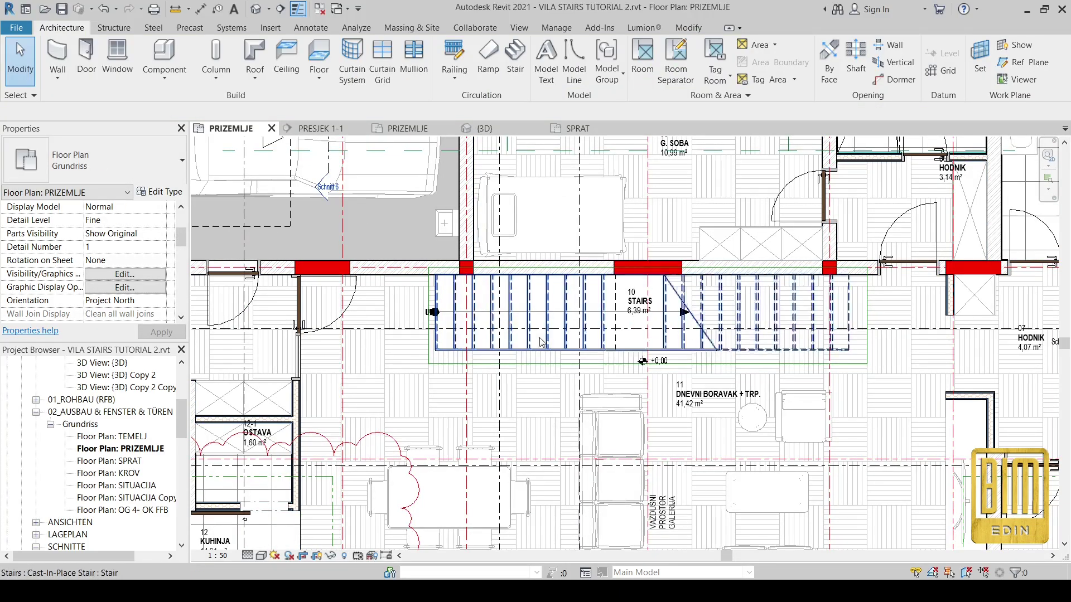
Delete the plan region around the staircase and open the section view PRESJEK 1-1 that cuts through it.
click(434, 338)
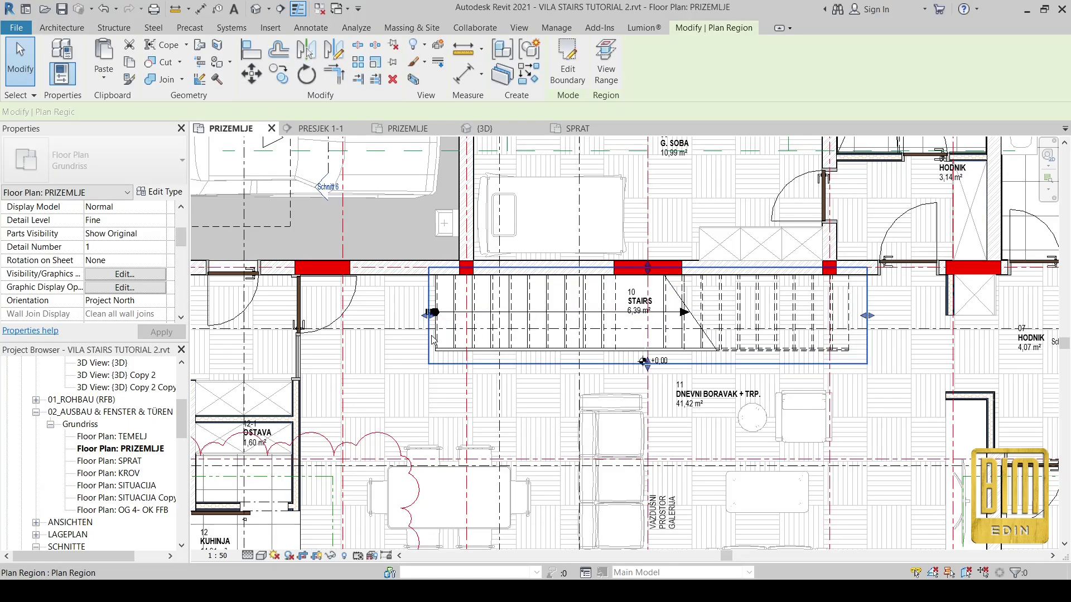
right_click(433, 337)
click(496, 208)
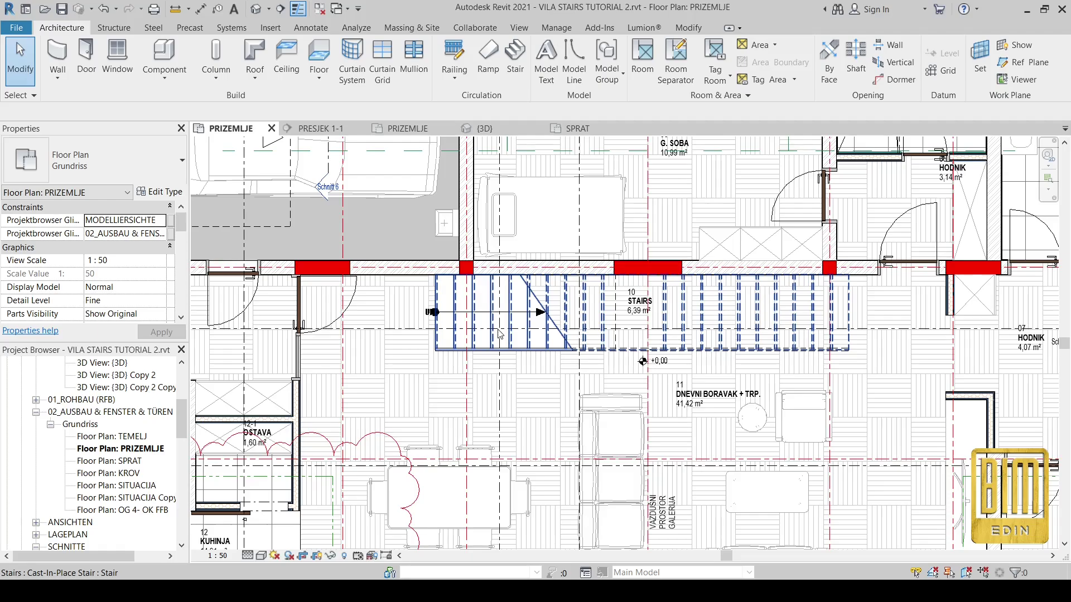
right_click(371, 334)
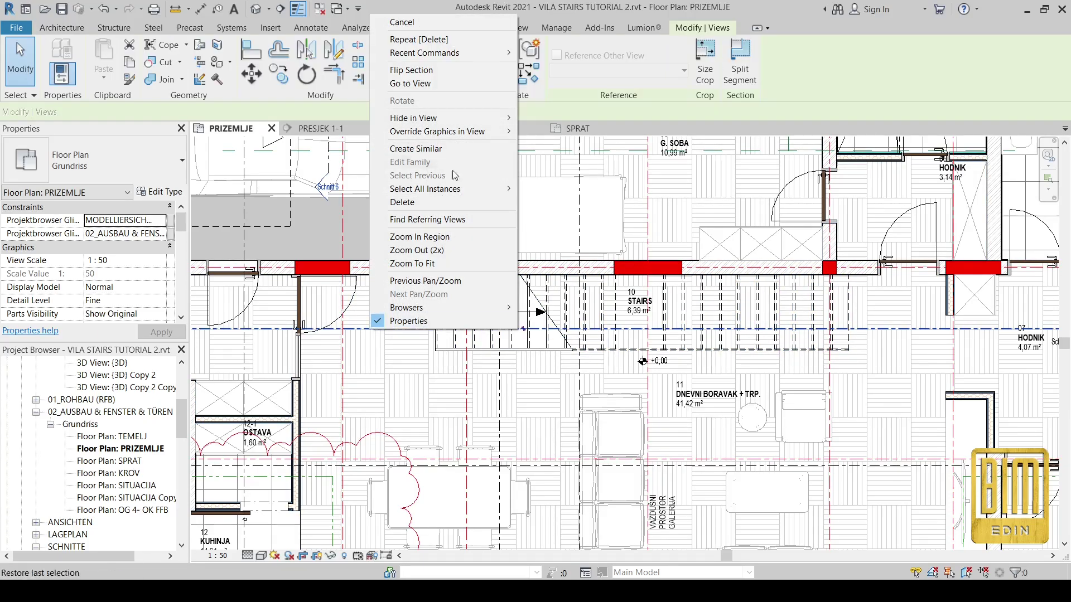
click(405, 83)
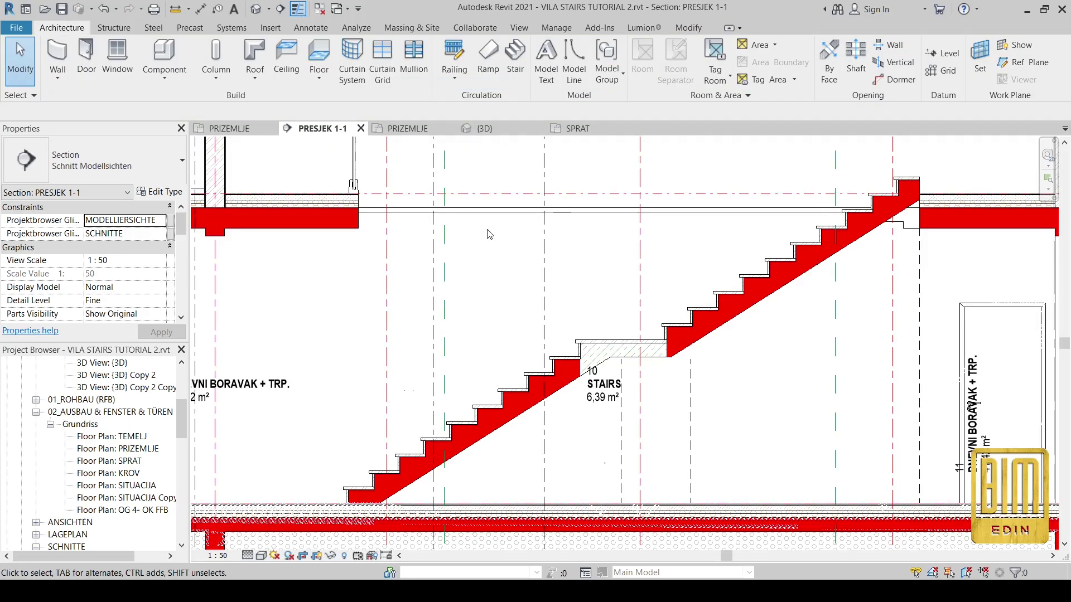
Edit the staircase and shorten the upper run by one step to a relative top height of 325 cm.
scroll(489, 234, down, 4)
scroll(773, 406, up, 4)
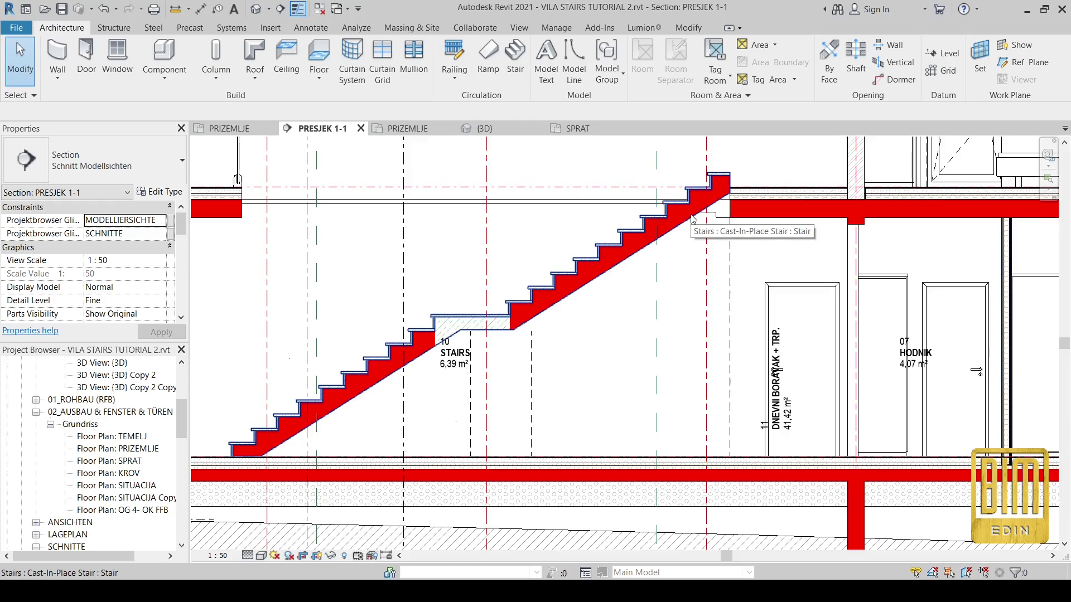
click(693, 219)
scroll(715, 180, up, 3)
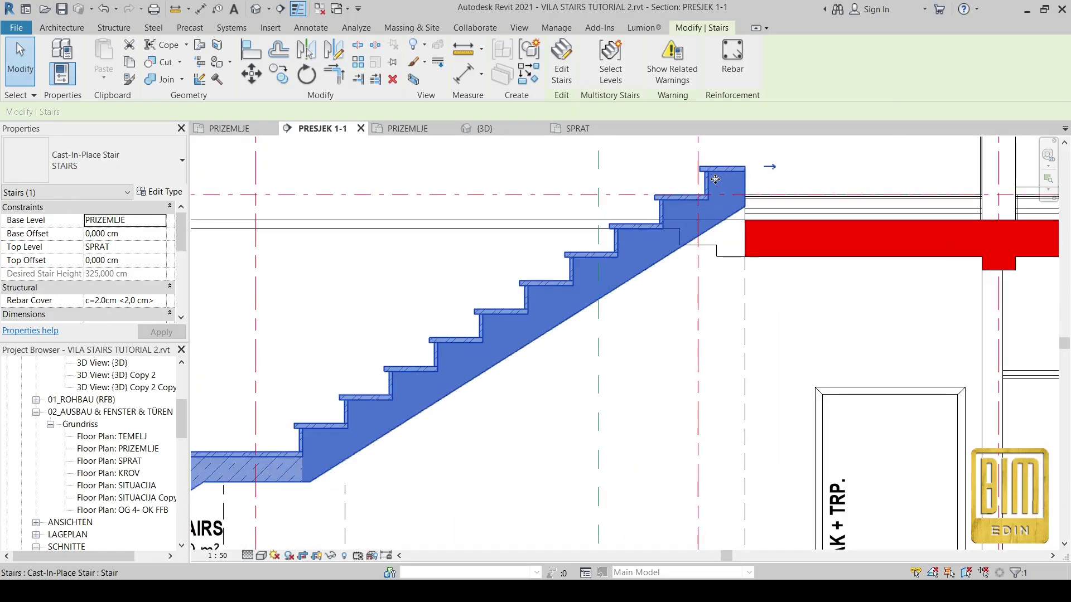
click(562, 64)
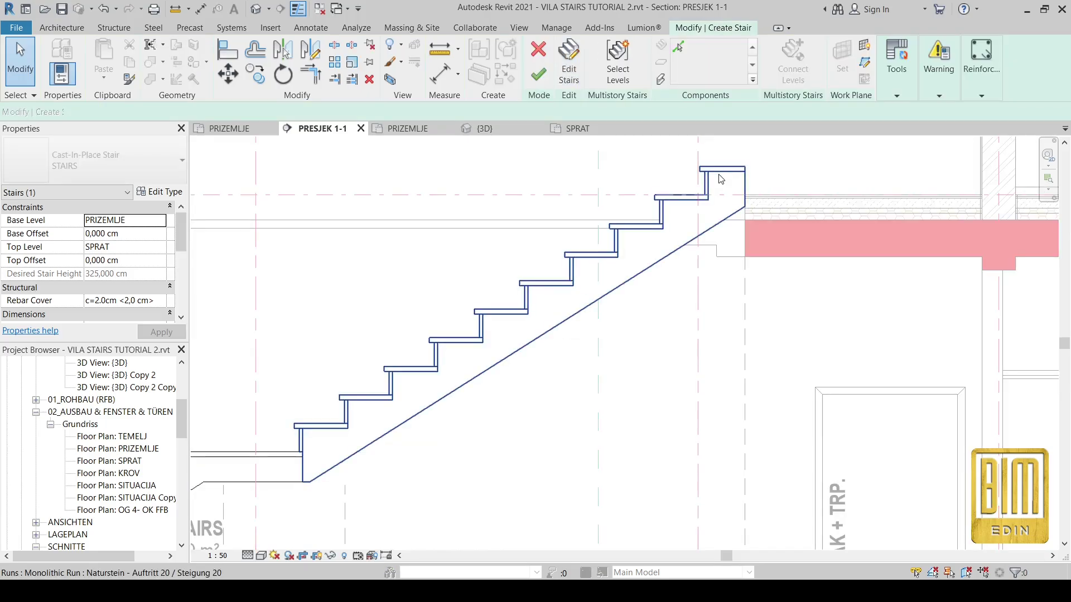
click(741, 171)
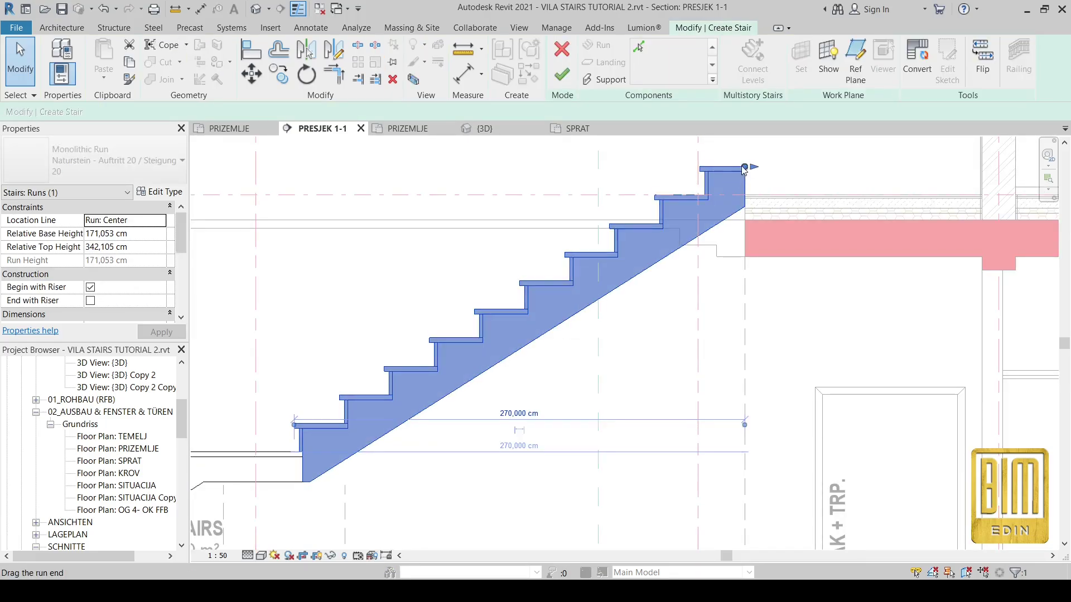
drag(744, 169, 701, 196)
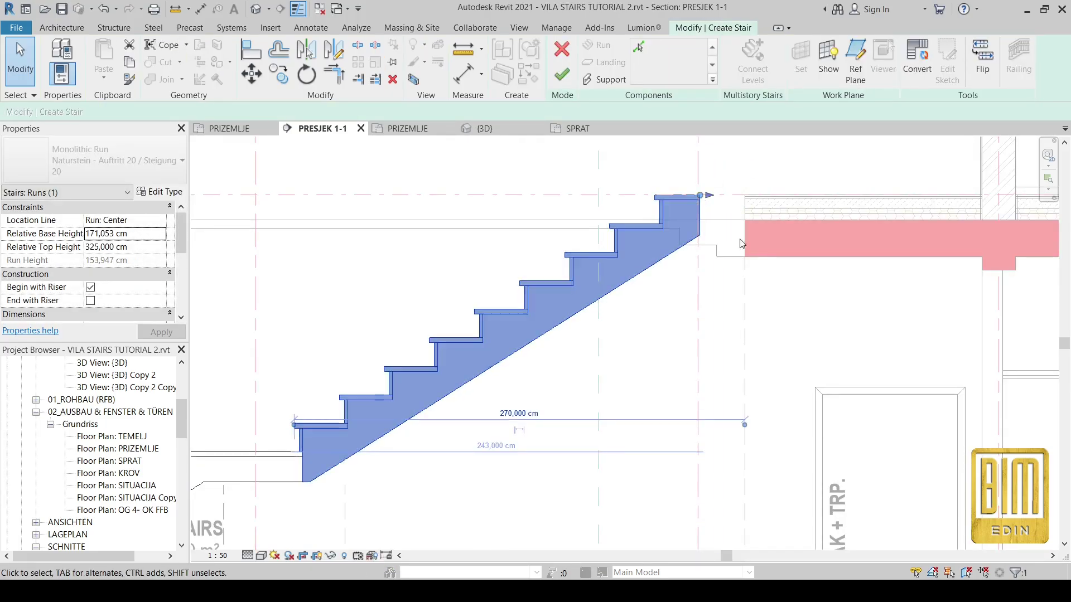
Check the monolithic material in the upper run's type properties.
scroll(742, 243, down, 3)
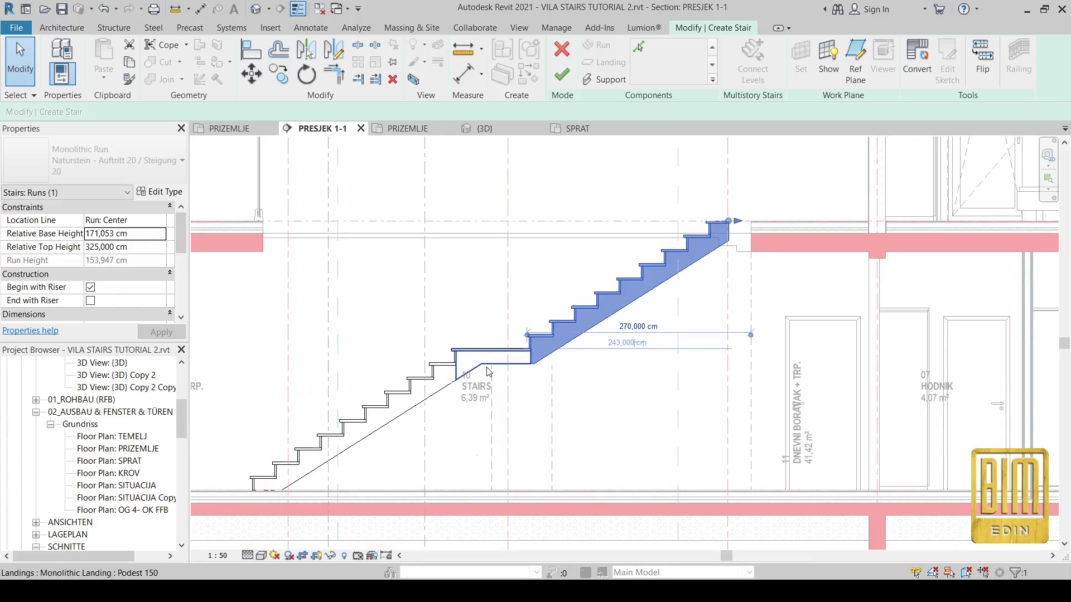
click(488, 372)
click(552, 340)
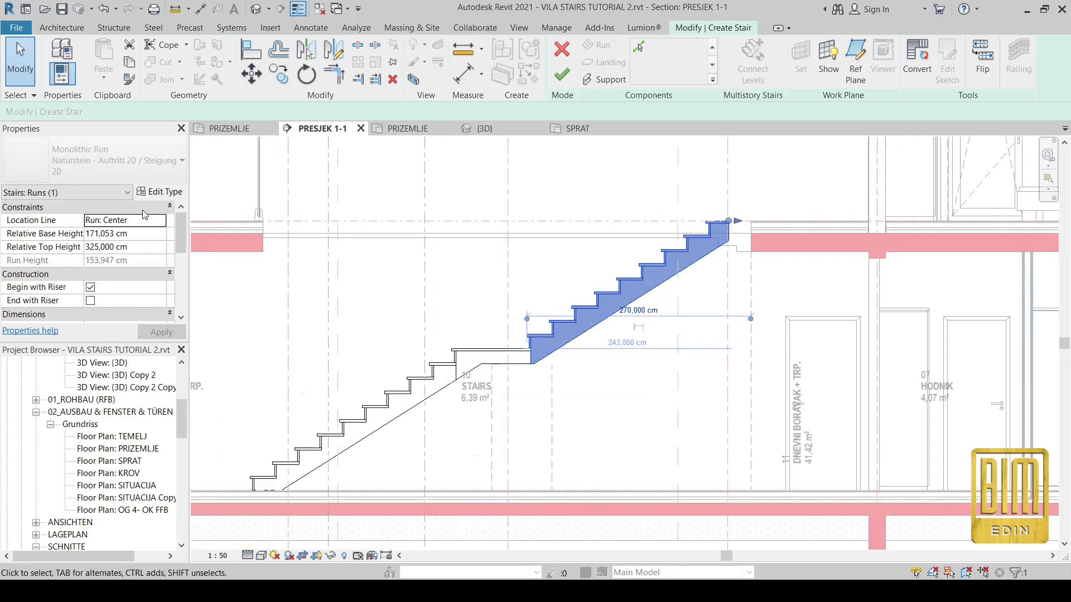
click(160, 192)
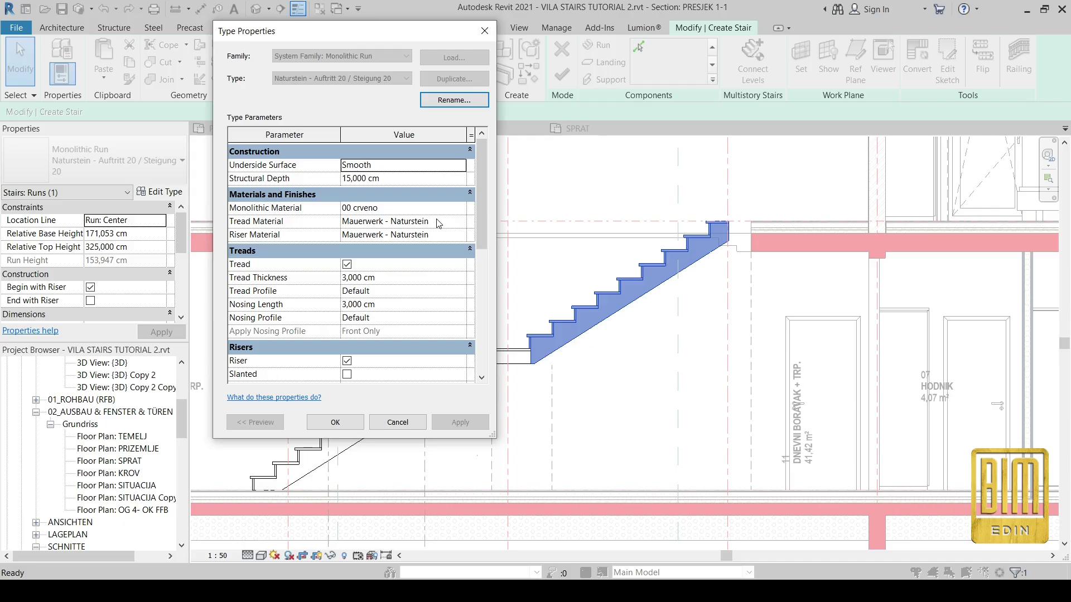
click(408, 209)
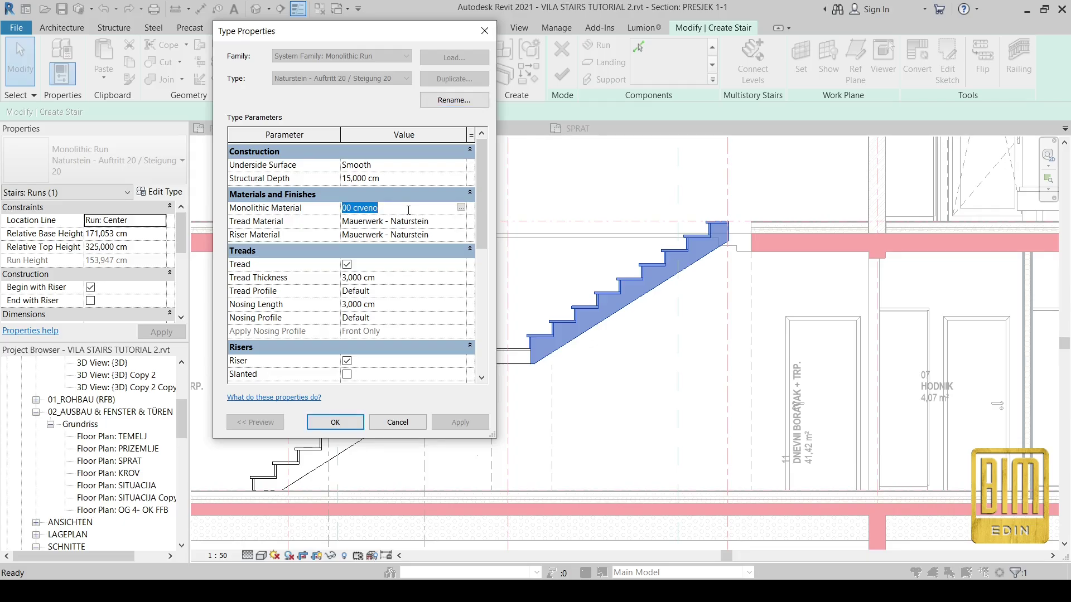
click(485, 34)
Set the landing type's monolithic material to 00 crveno and finish editing the stair.
click(479, 362)
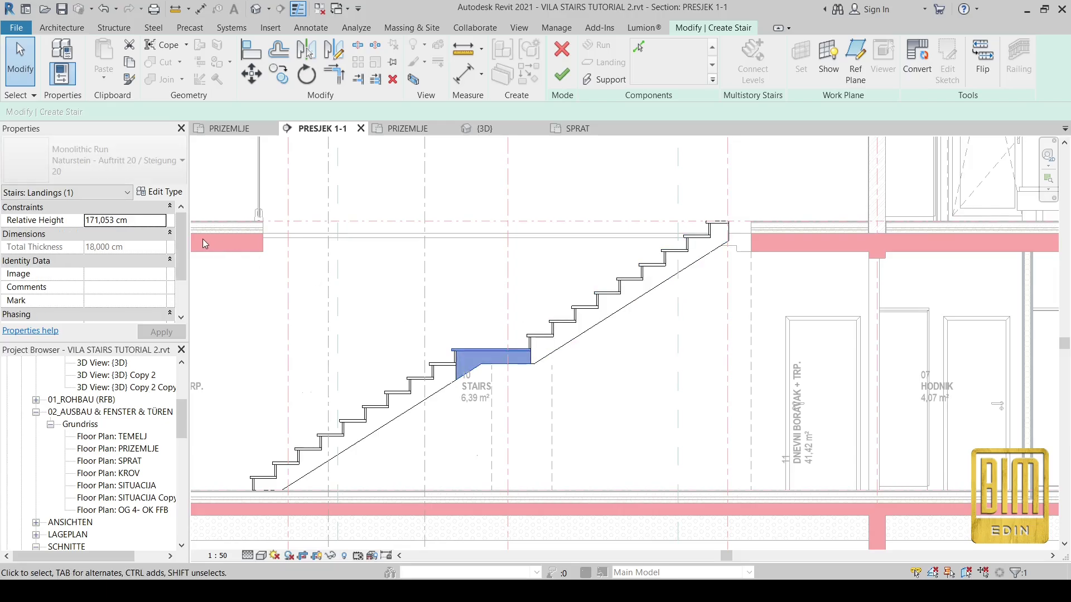
click(160, 192)
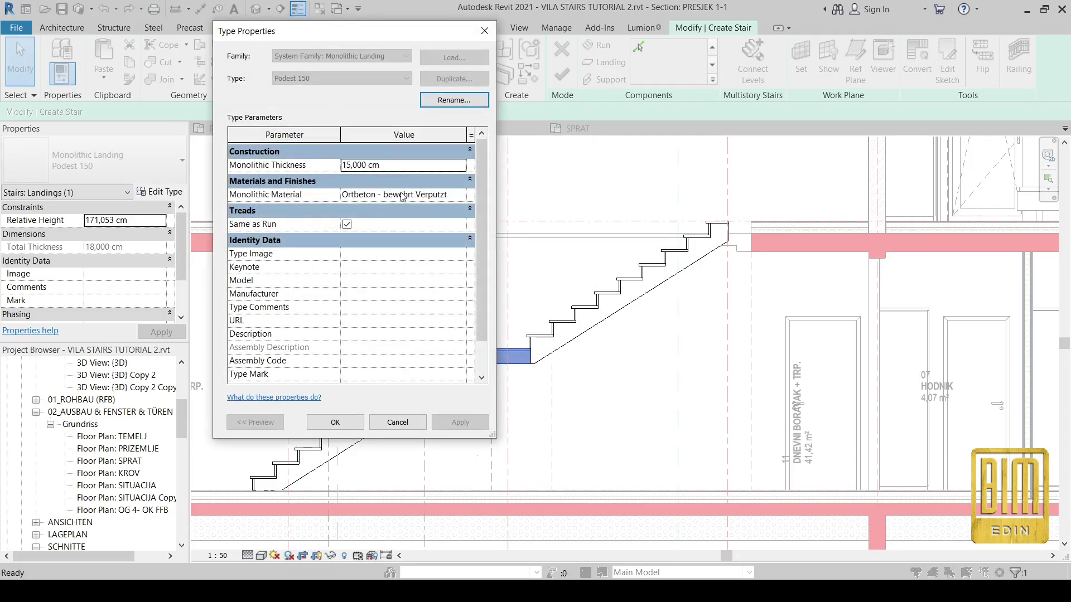
click(403, 195)
key(ctrl+a)
text(00 crveno)
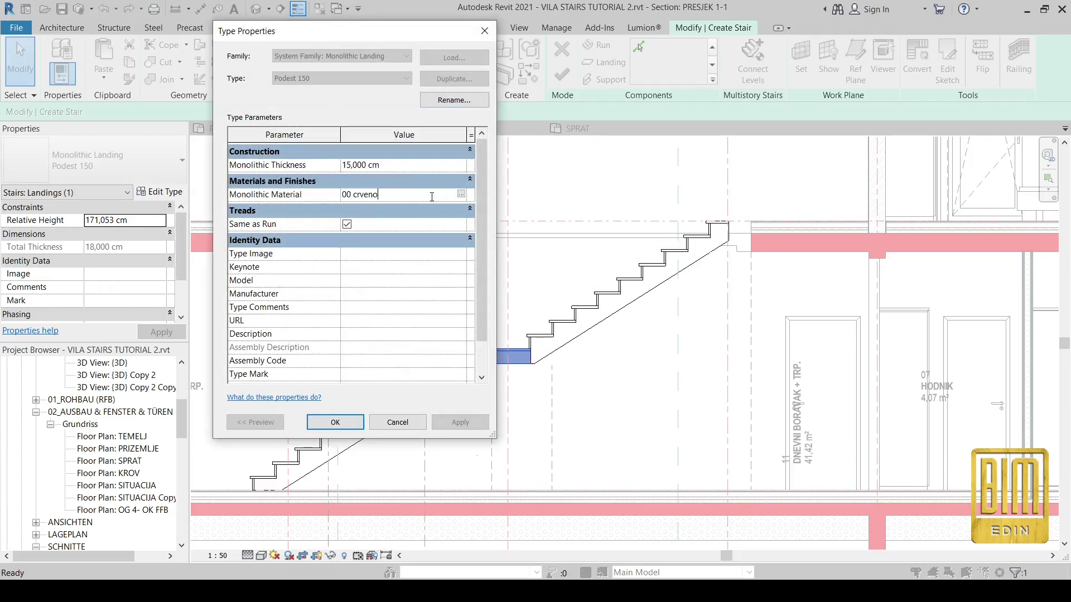
click(333, 425)
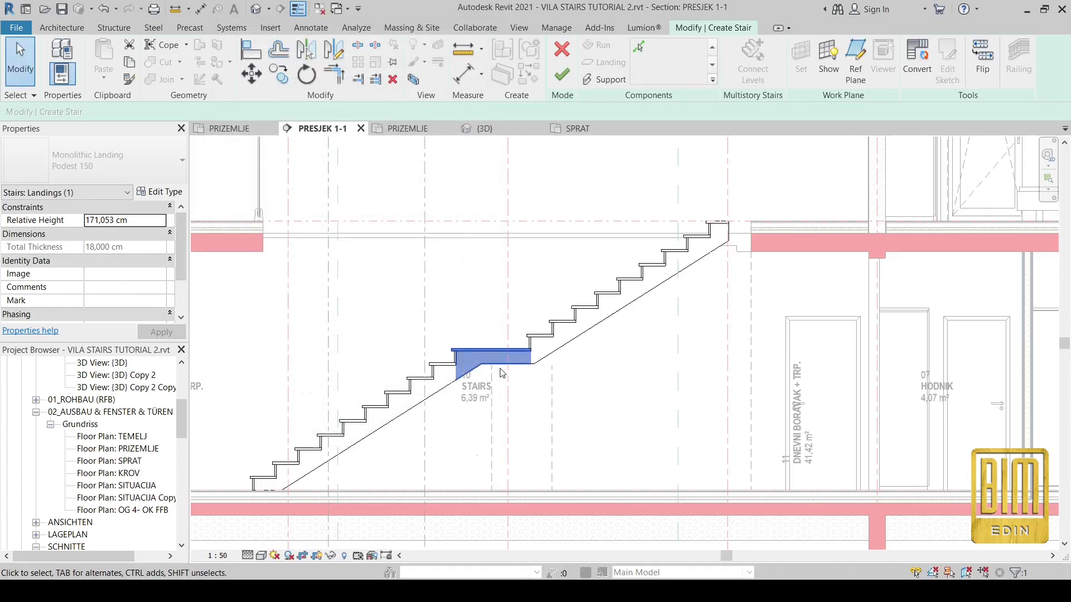
click(501, 305)
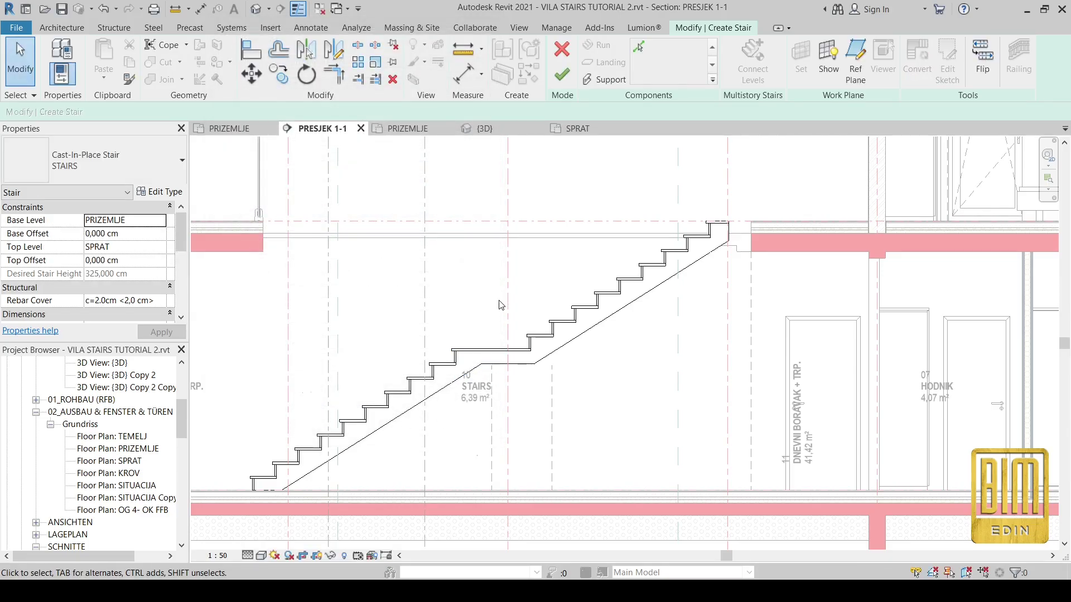
click(559, 78)
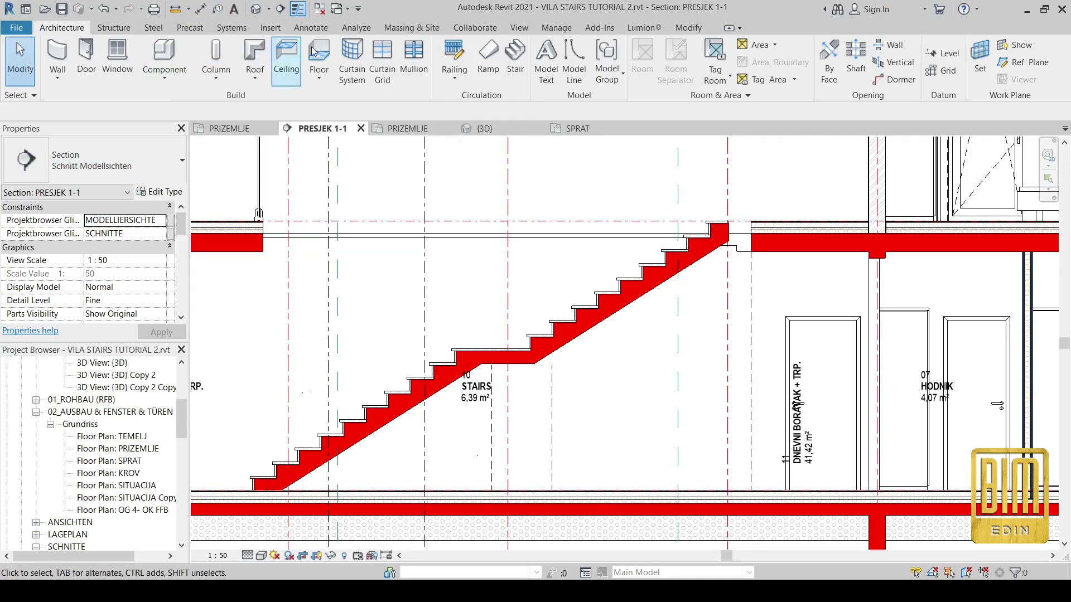
Align the upper end of the staircase with the edge of the upper floor slab and leave the Align command.
click(686, 28)
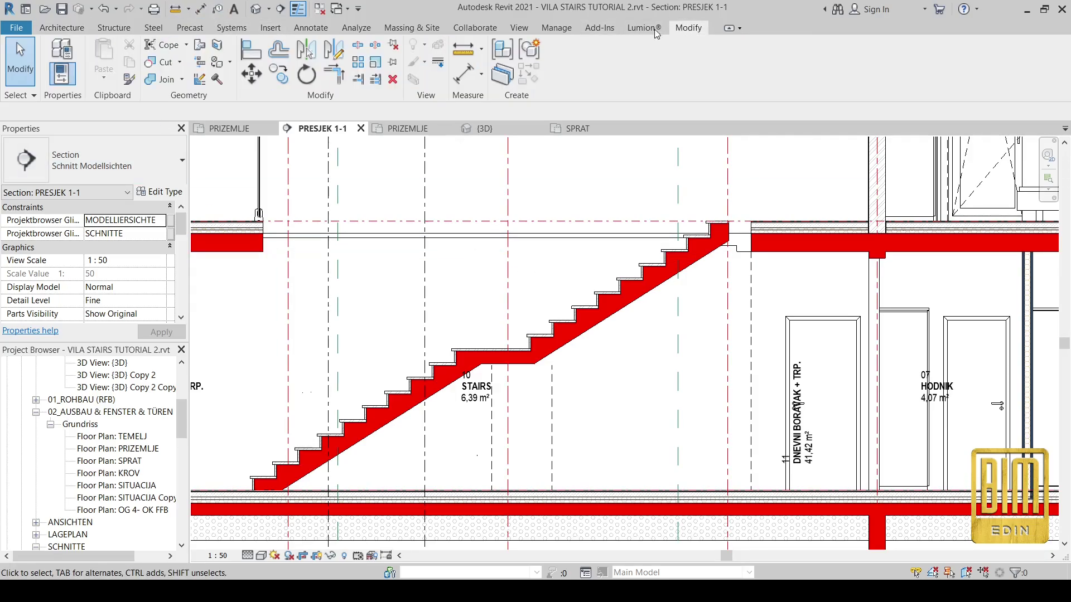
click(251, 49)
scroll(768, 235, up, 2)
click(739, 239)
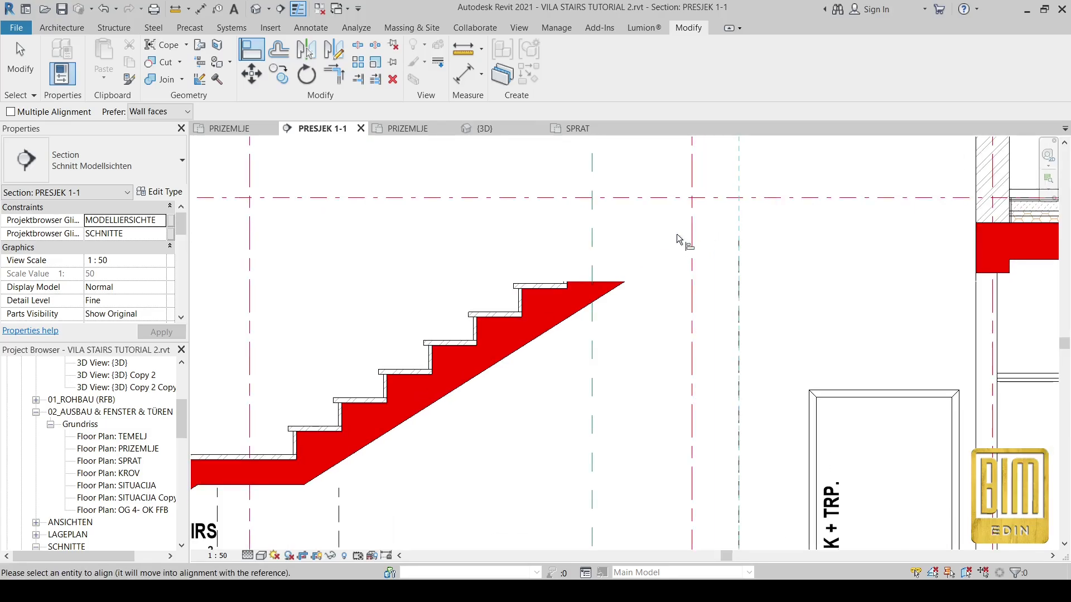
scroll(725, 226, down, 2)
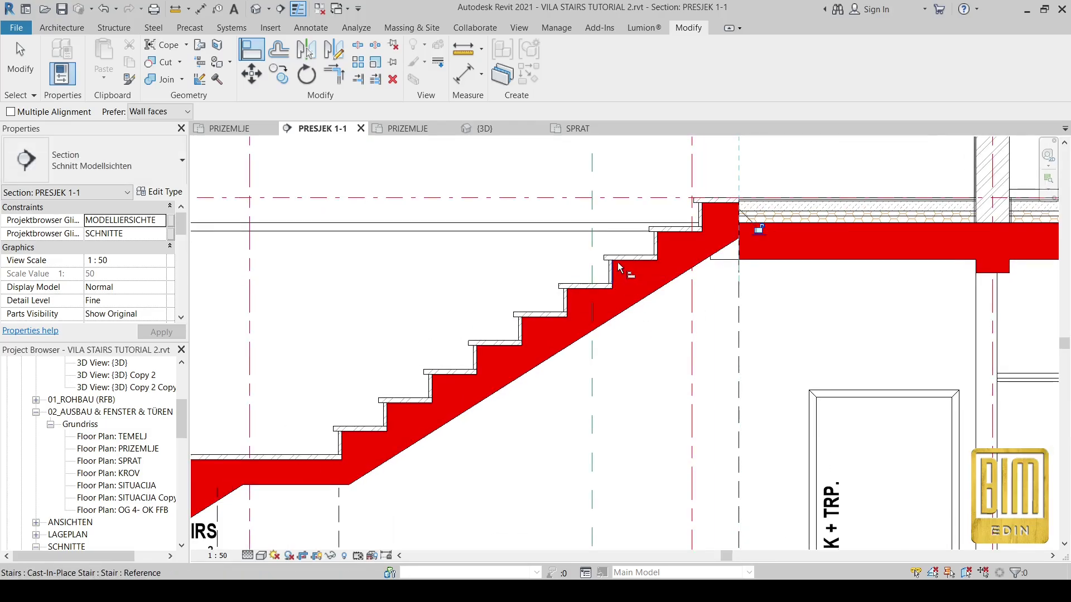
scroll(617, 262, down, 2)
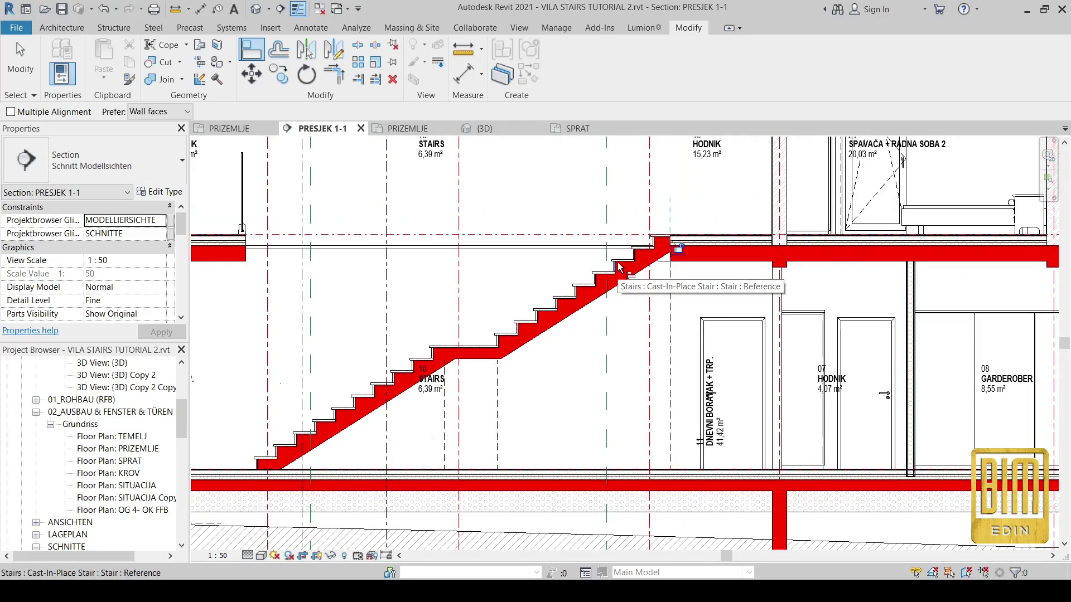
key(Escape)
key(Escape)
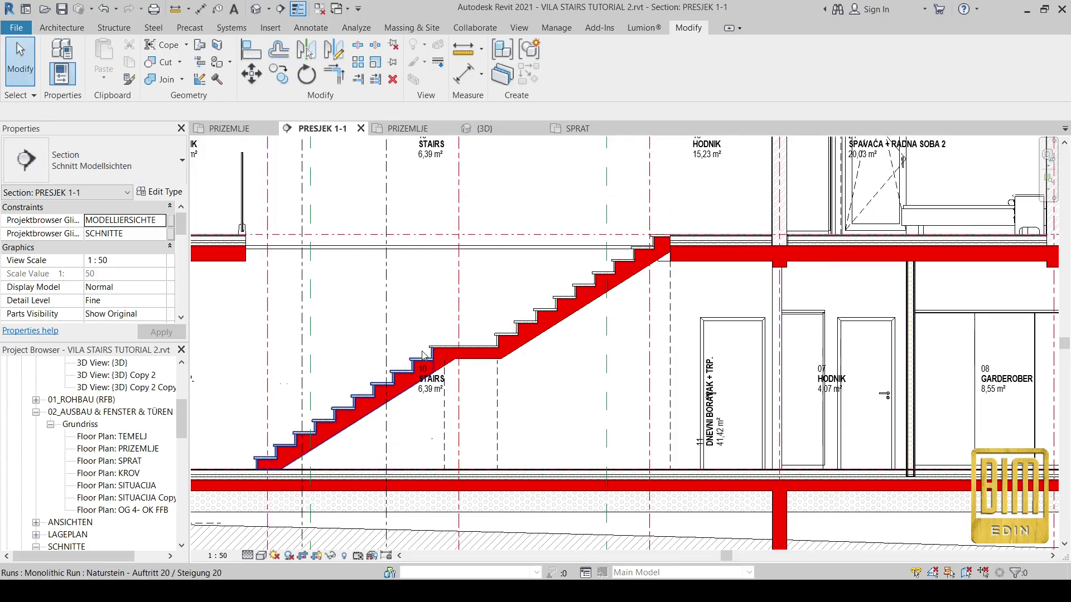
Measure the landing's length between the adjacent risers with an aligned dimension, without placing it.
scroll(426, 357, up, 3)
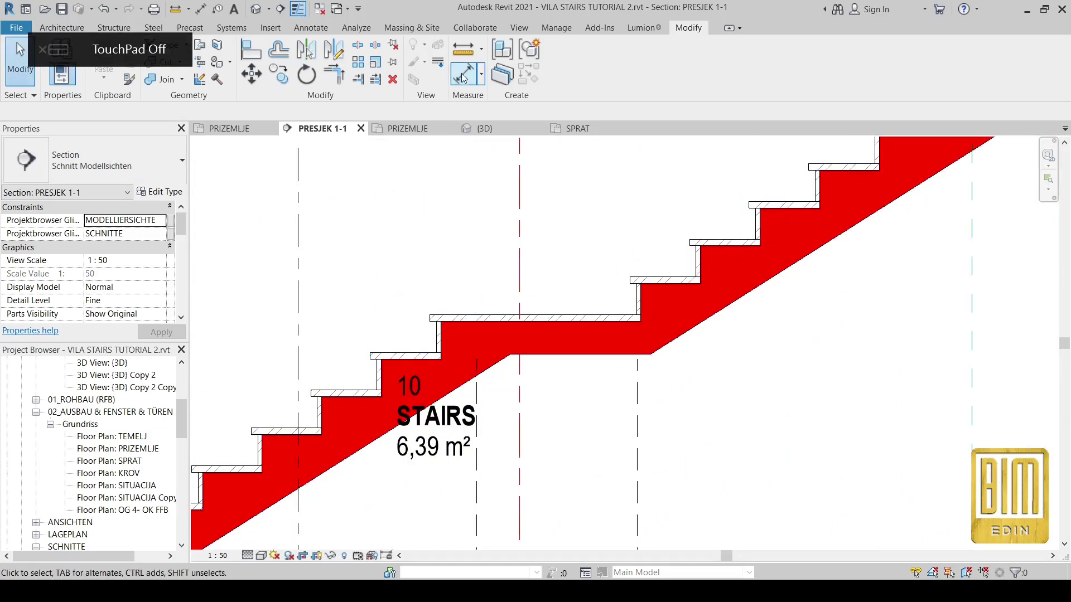
click(461, 77)
click(441, 341)
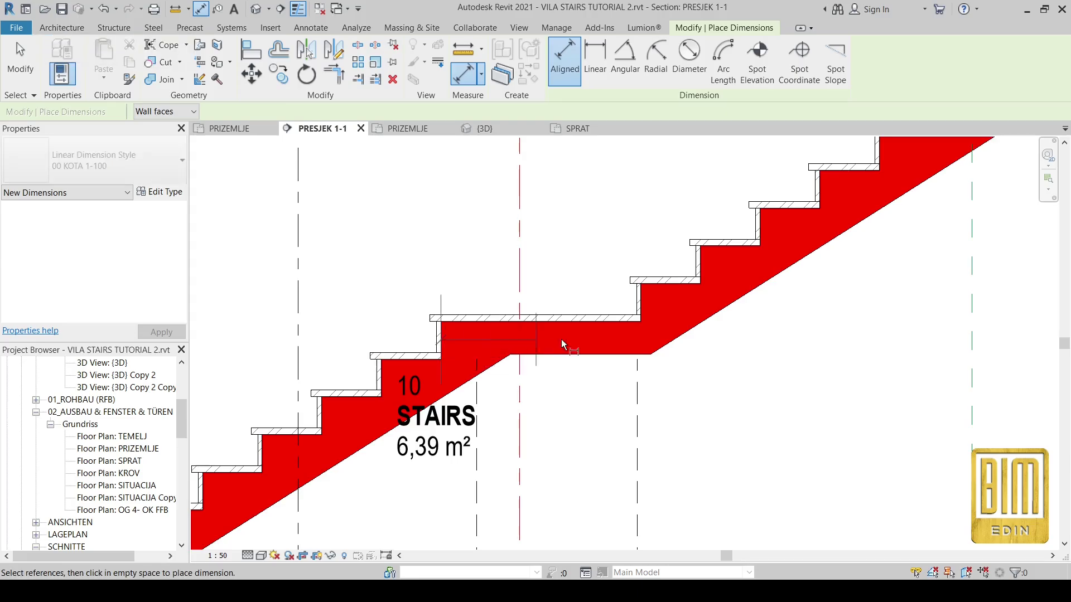
click(640, 312)
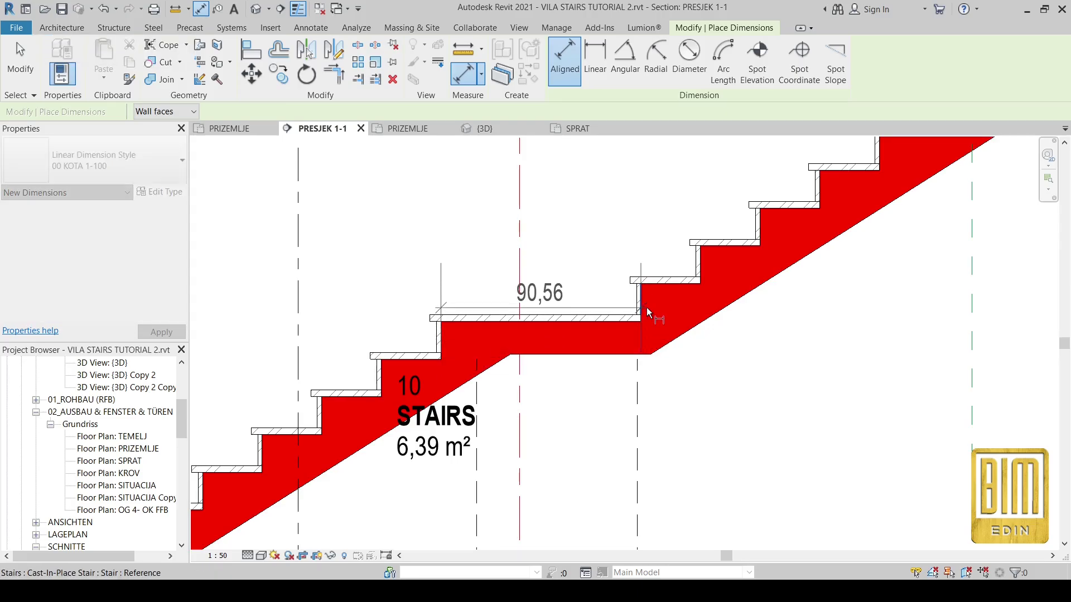
right_click(588, 240)
click(620, 251)
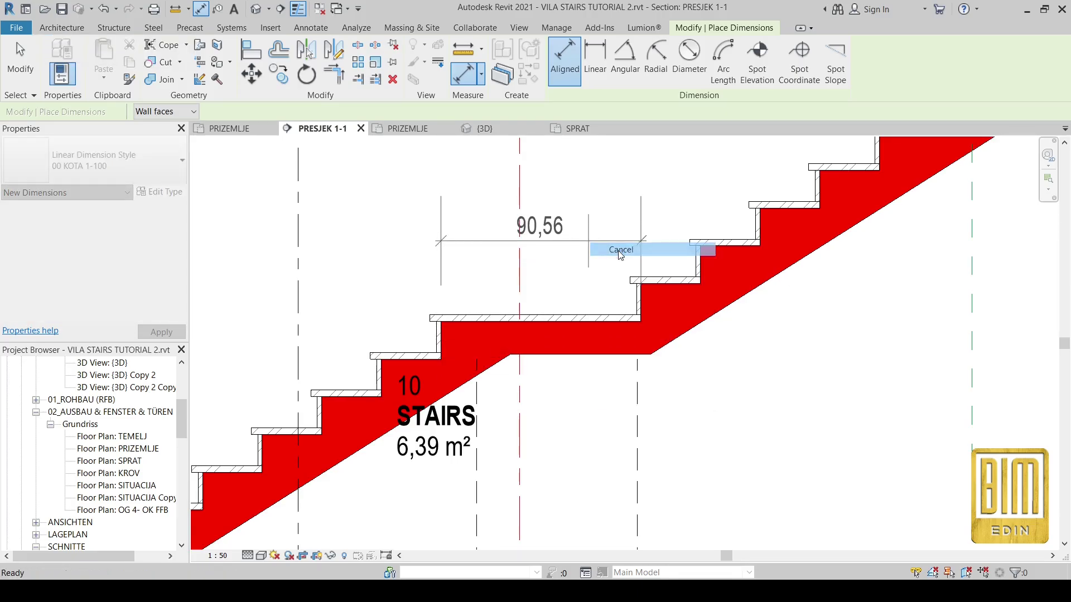
scroll(558, 293, down, 2)
key(Escape)
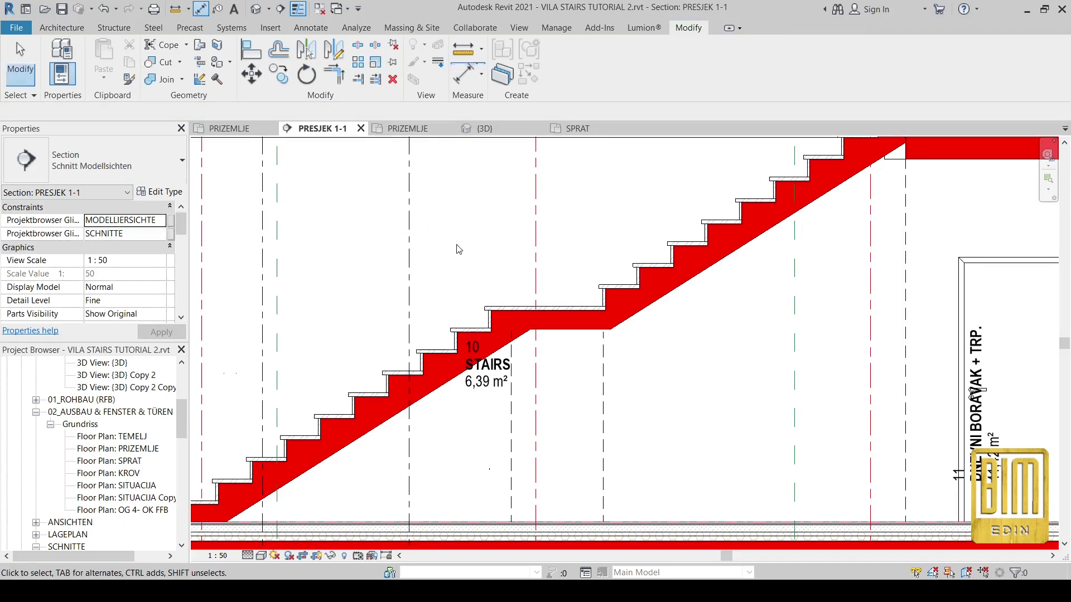
Align the dashed detail line under the landing with the landing's end at the upper run.
scroll(604, 357, up, 2)
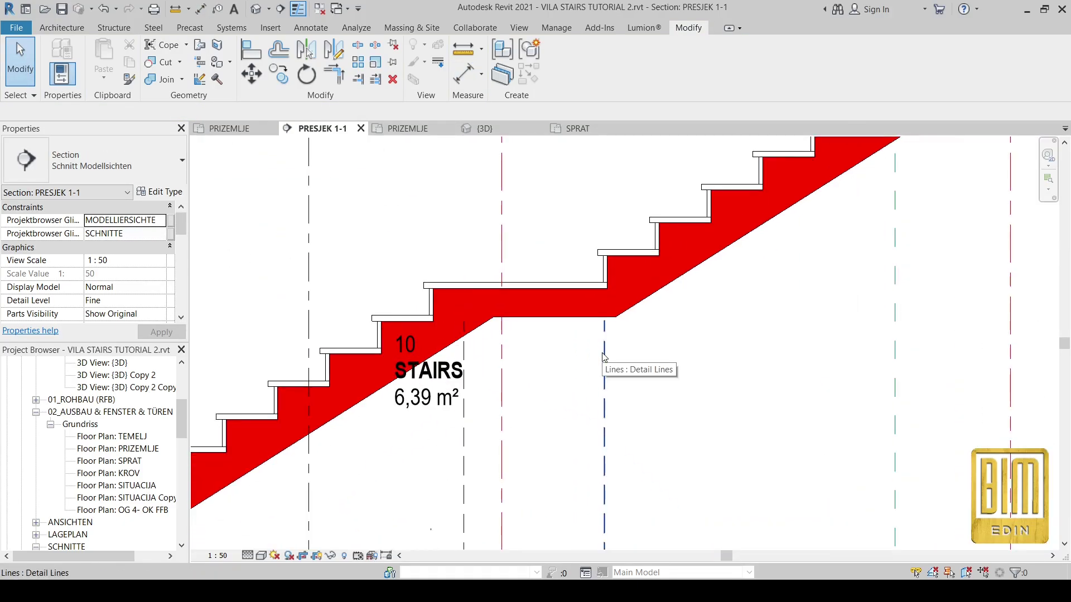
scroll(604, 357, up, 1)
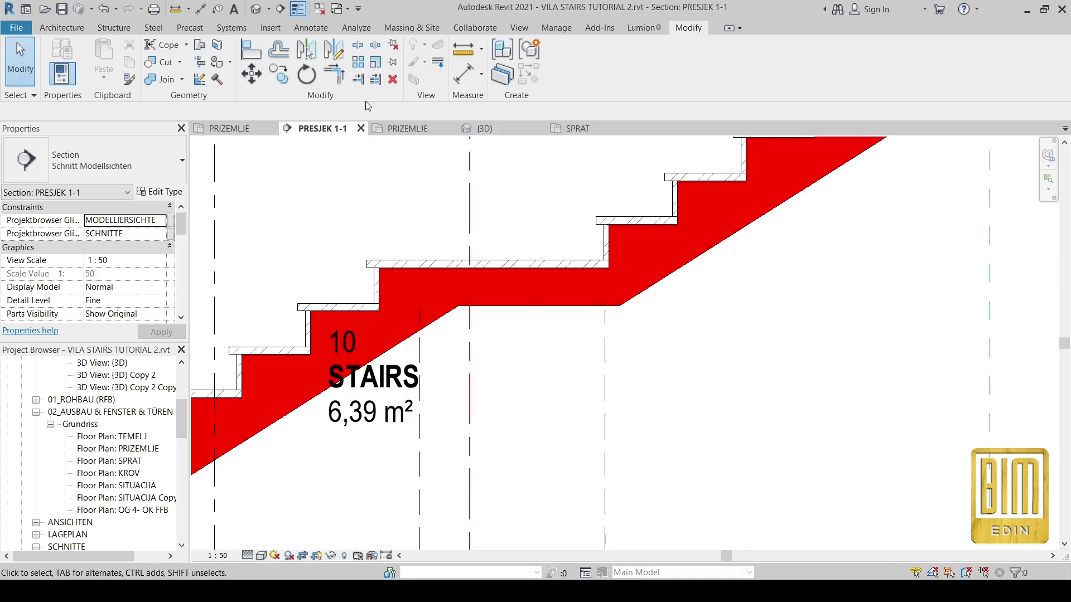
click(255, 45)
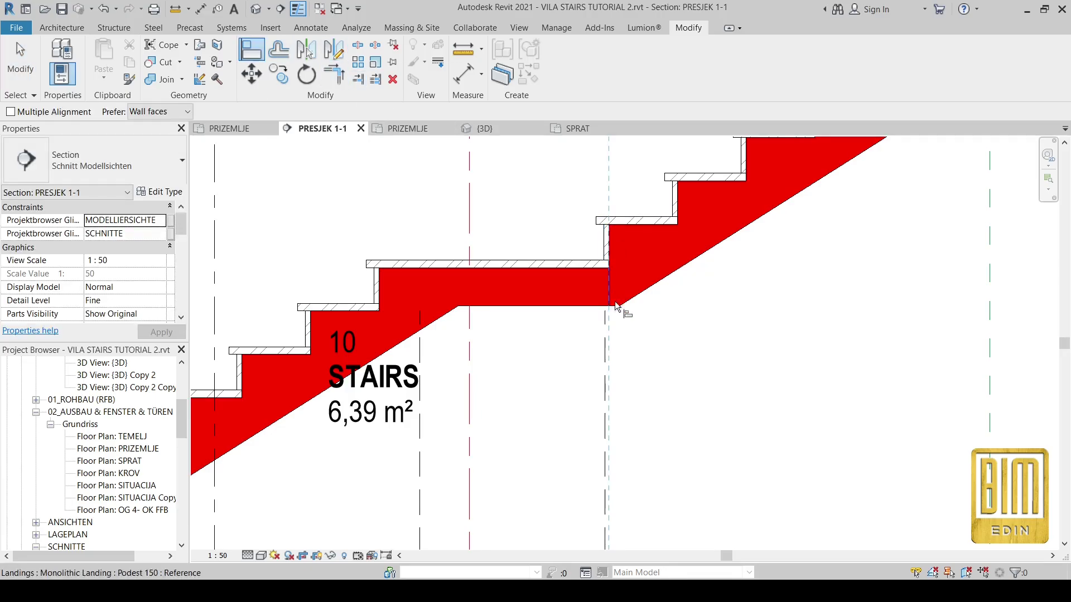
click(607, 344)
key(Escape)
key(Escape)
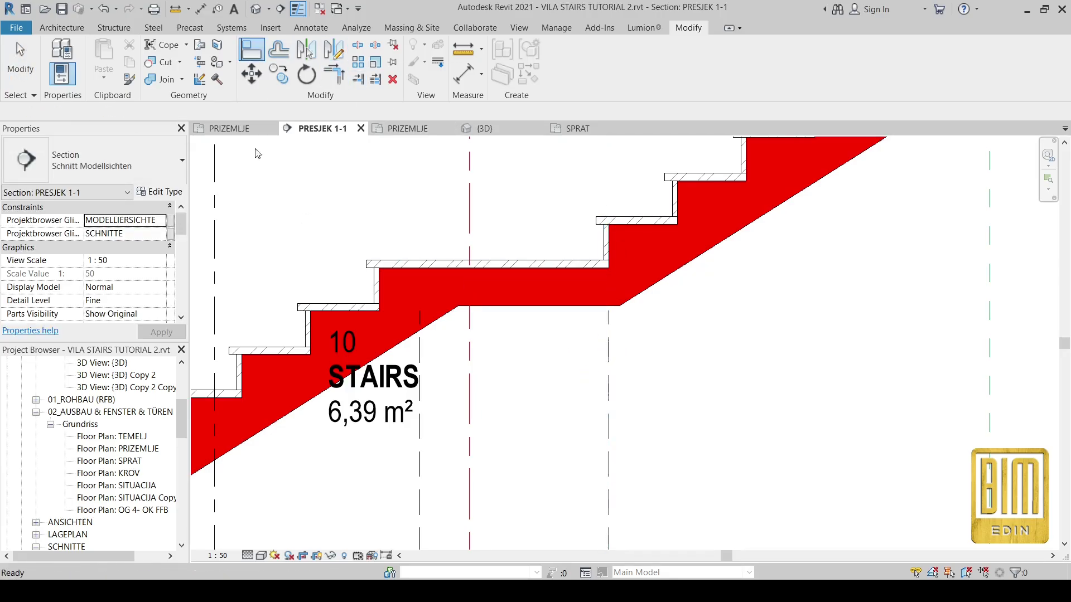
Set the distance between the two dashed detail lines under the landing to 100 cm.
scroll(434, 310, down, 2)
click(418, 310)
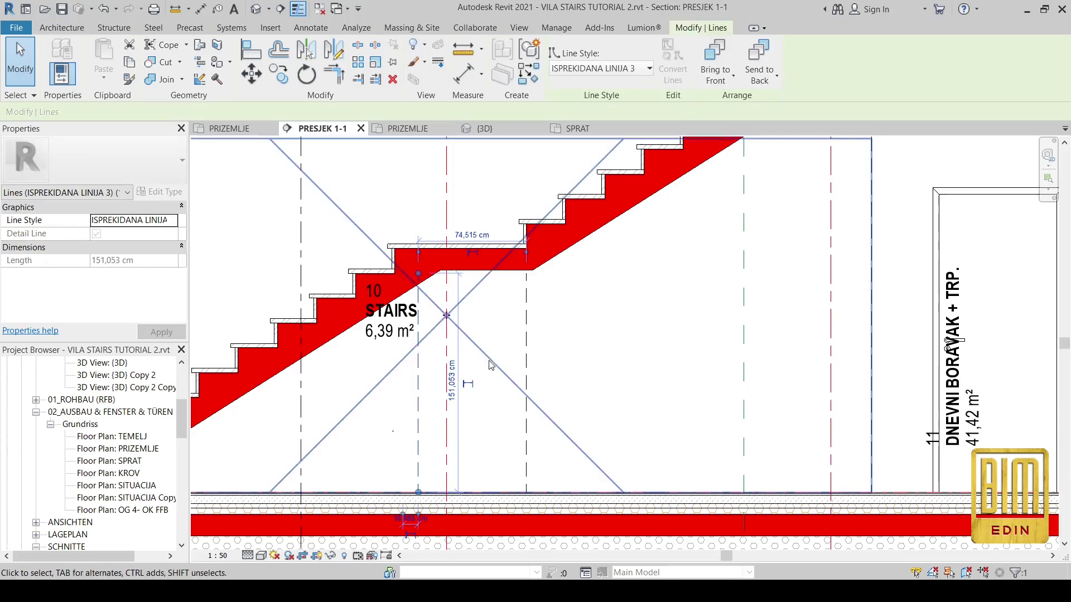
click(470, 235)
text(10)
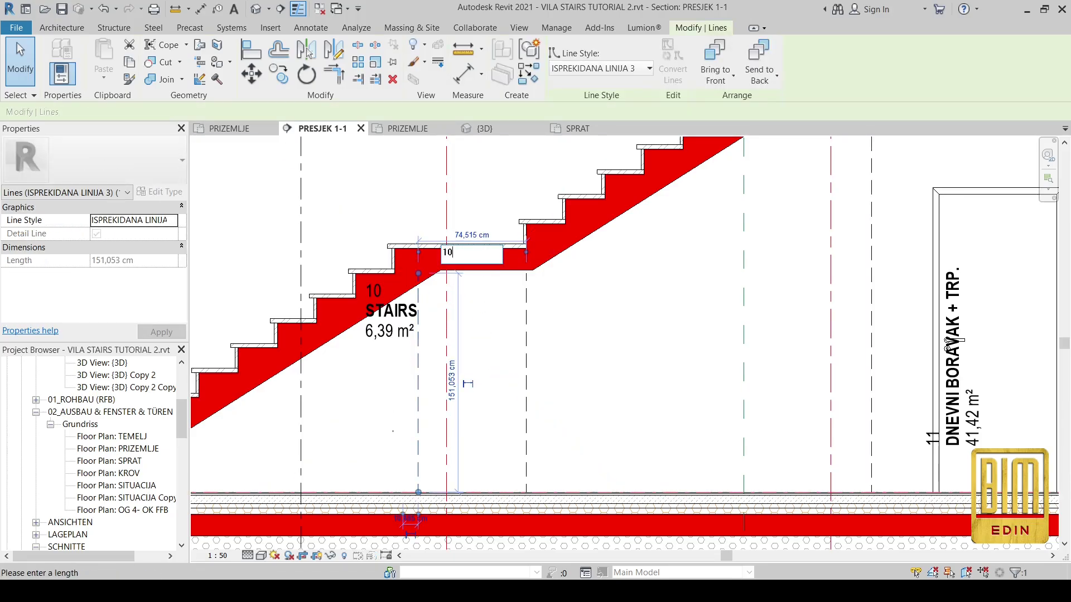
text(0)
key(Return)
scroll(527, 224, down, 3)
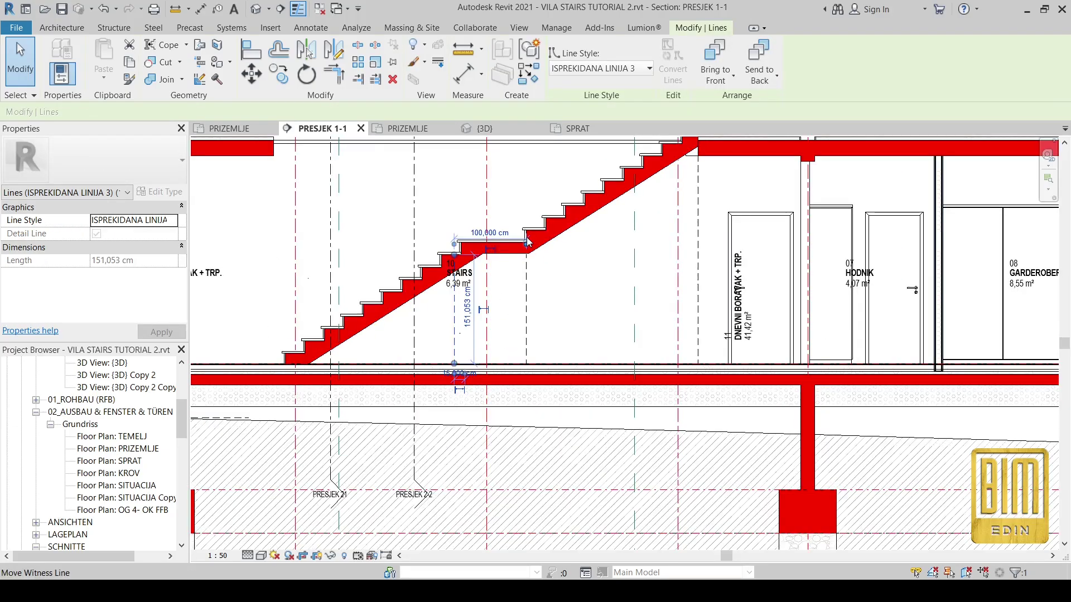
Edit the staircase and align the lower run's top riser with the dashed detail line under the landing's lower end.
click(404, 307)
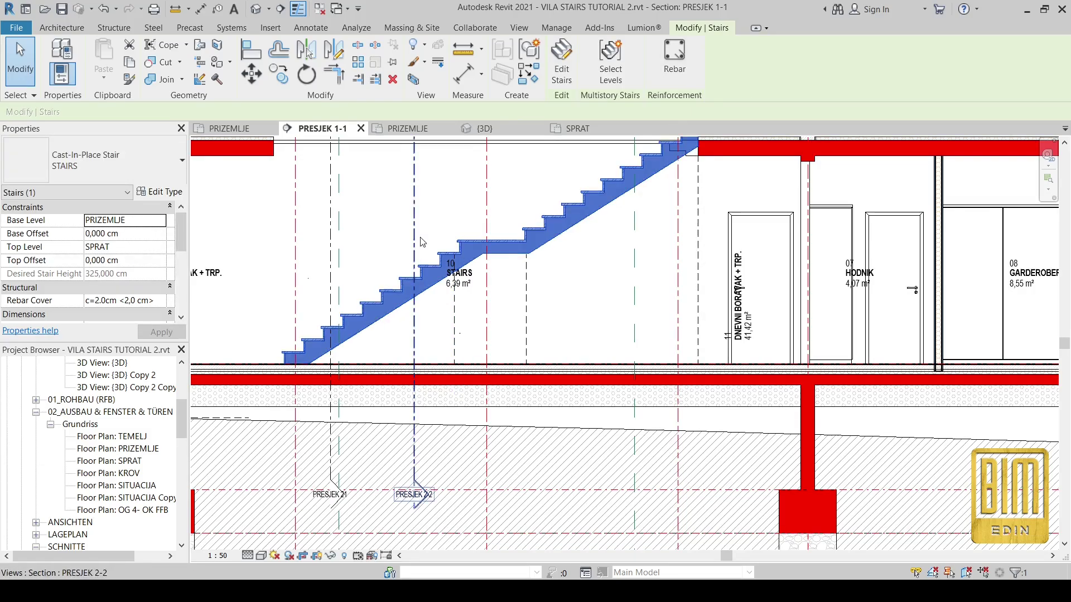
click(562, 63)
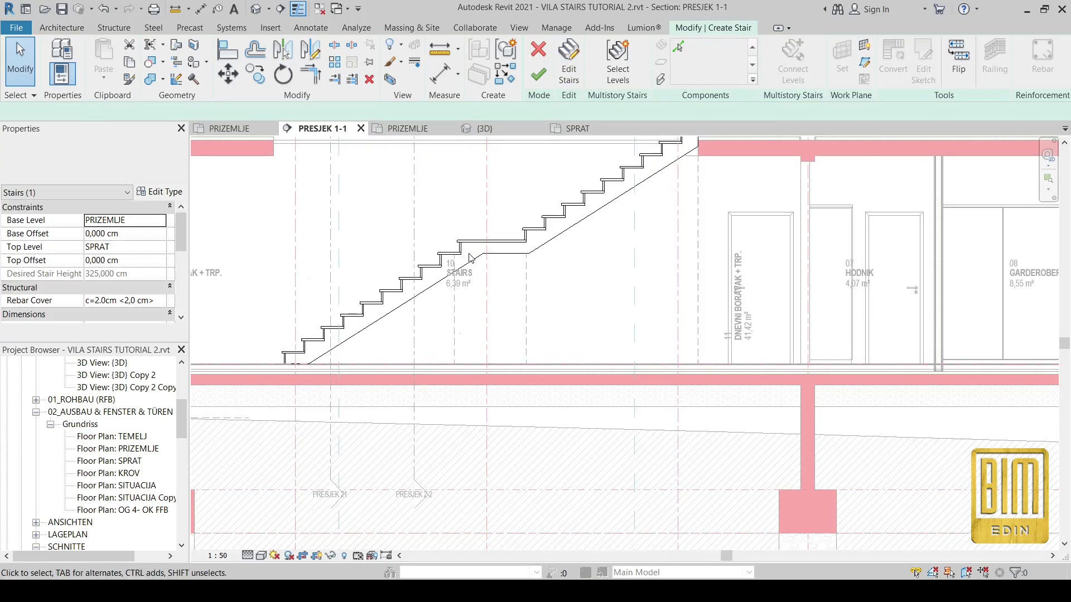
scroll(444, 260, up, 4)
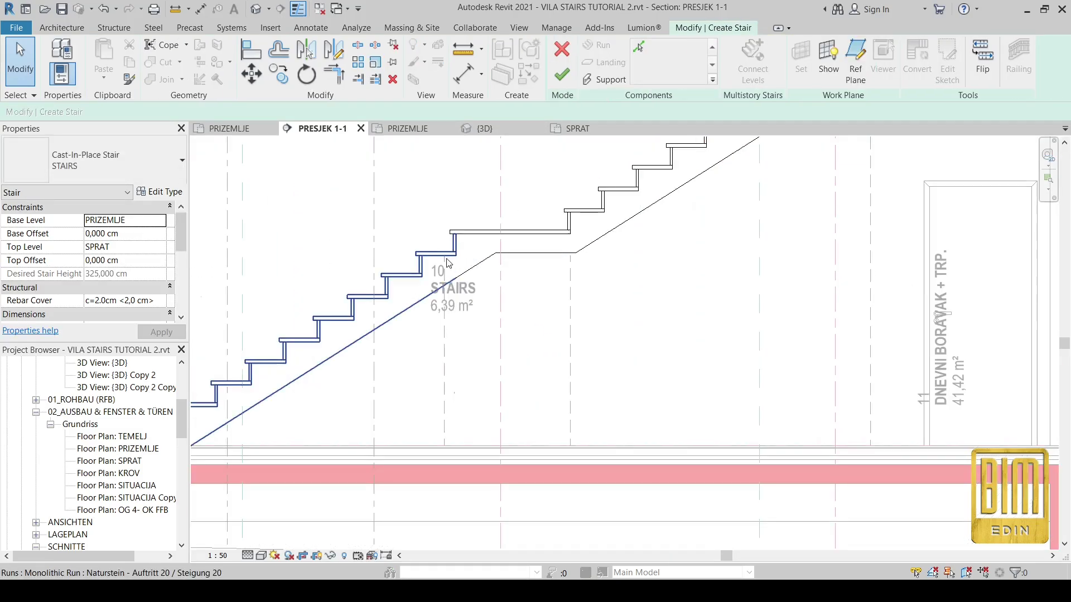
click(247, 47)
click(443, 355)
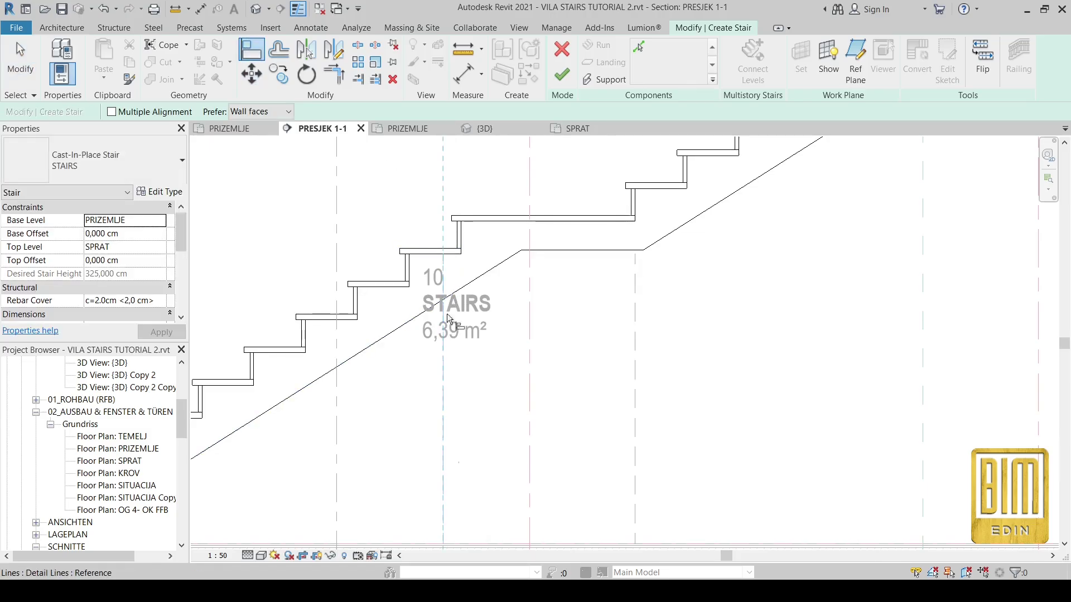
click(459, 249)
scroll(521, 304, down, 3)
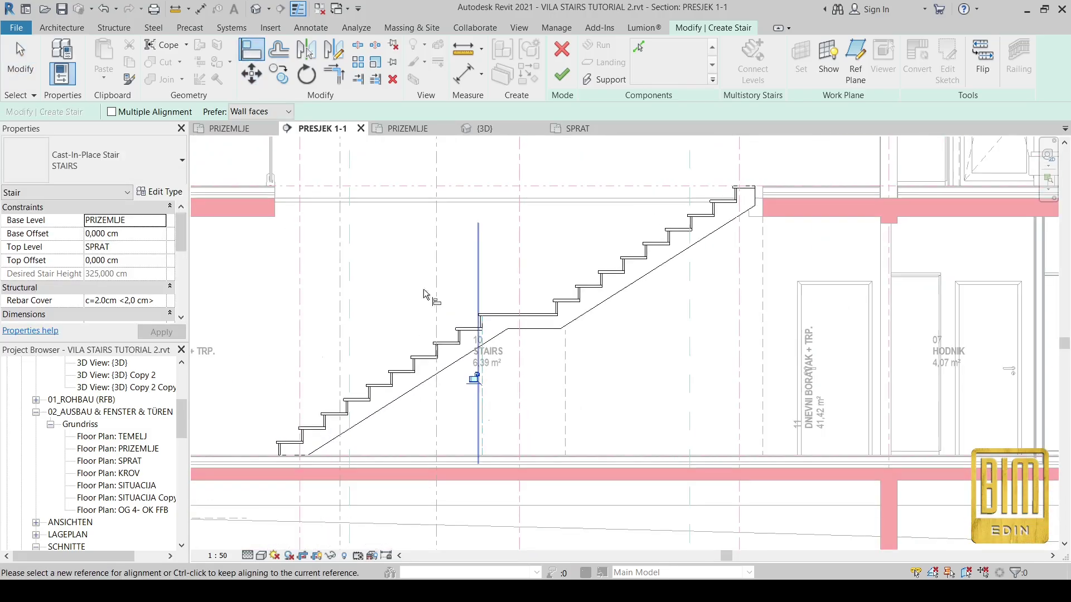
key(Escape)
key(Escape)
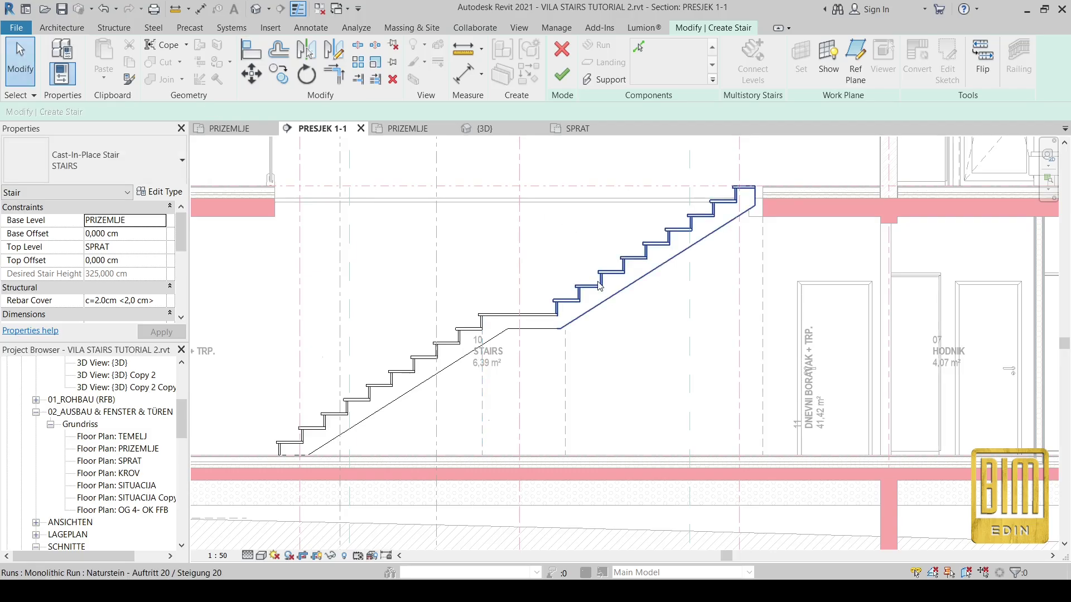
Move the upper run horizontally so that its top end meets the edge of the upper floor slab.
click(599, 286)
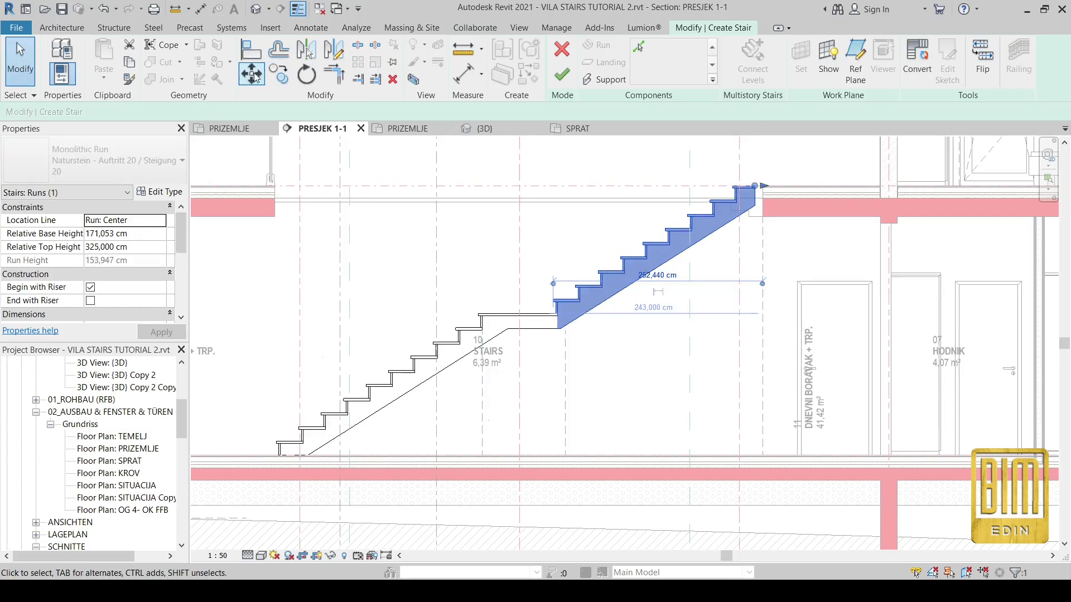
click(254, 77)
scroll(792, 226, up, 5)
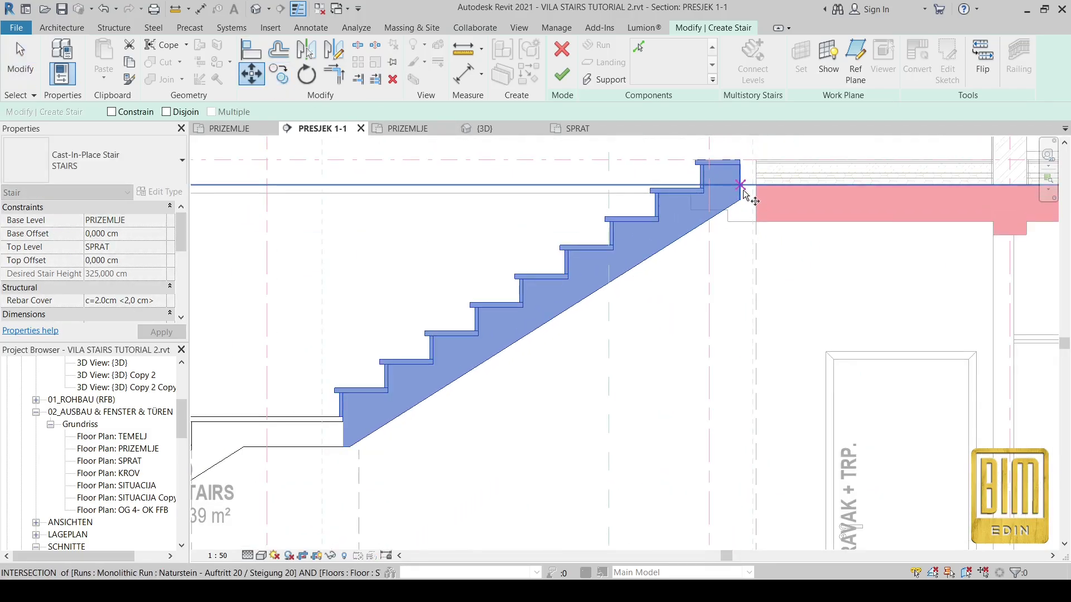
click(740, 184)
click(755, 185)
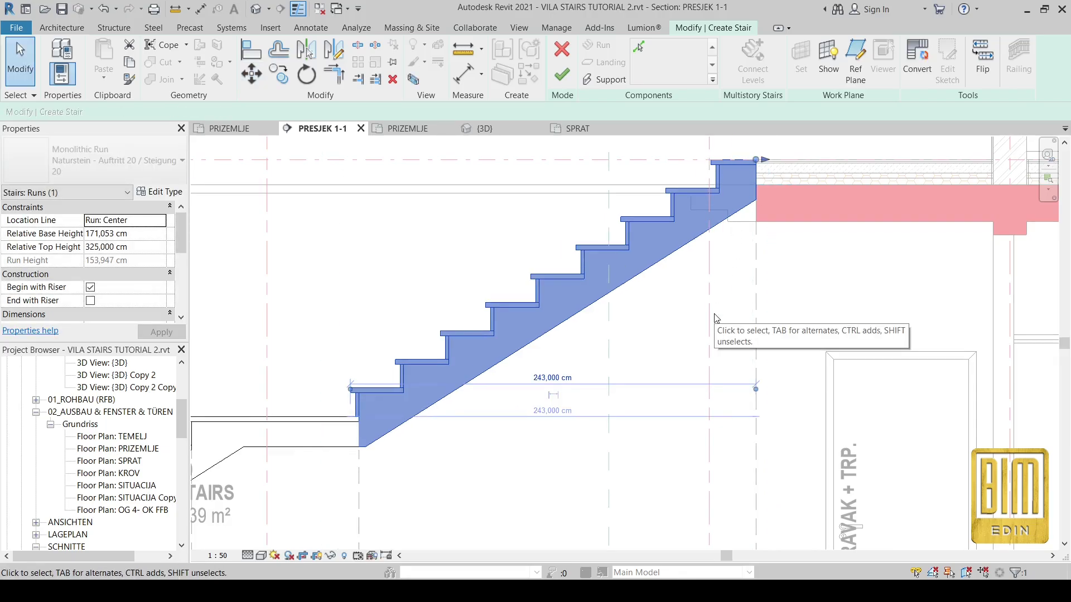
scroll(716, 318, down, 3)
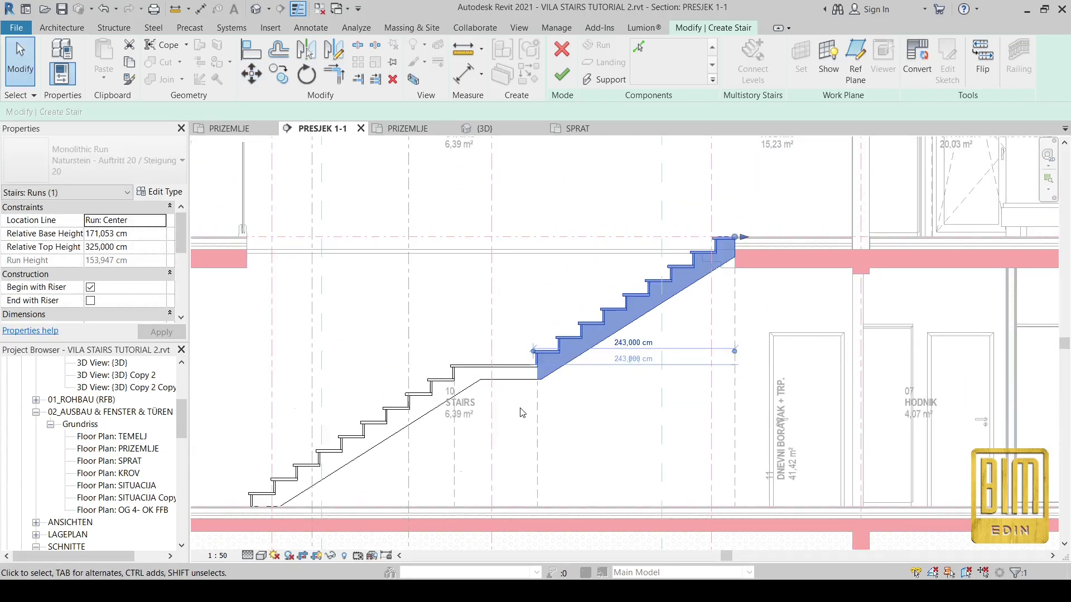
click(576, 427)
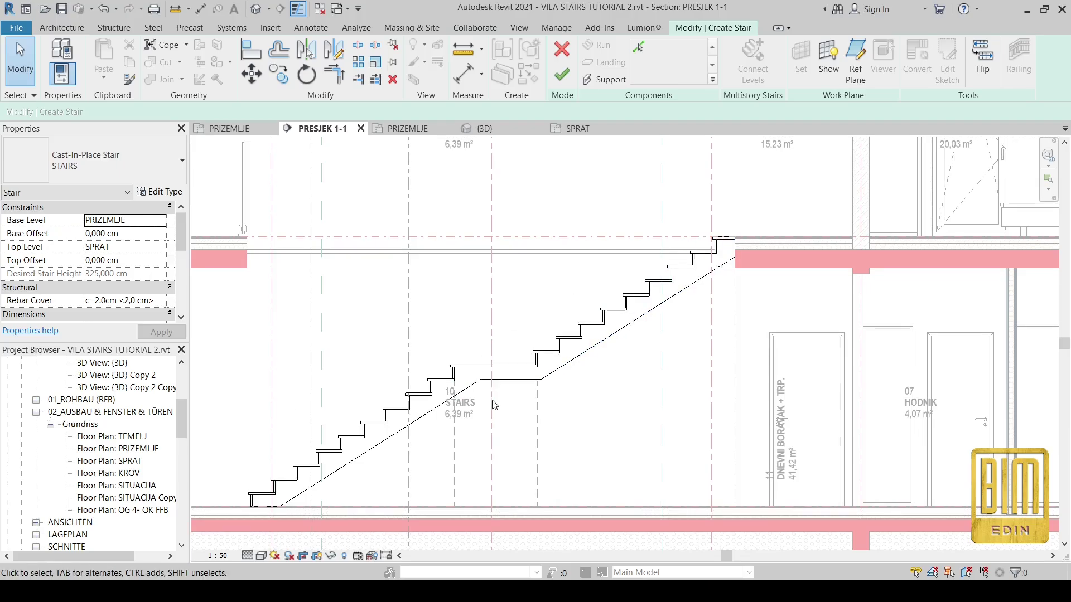
Measure the landing's length between its adjacent risers without placing the dimension, and finish editing the staircase.
scroll(493, 410, up, 3)
click(477, 82)
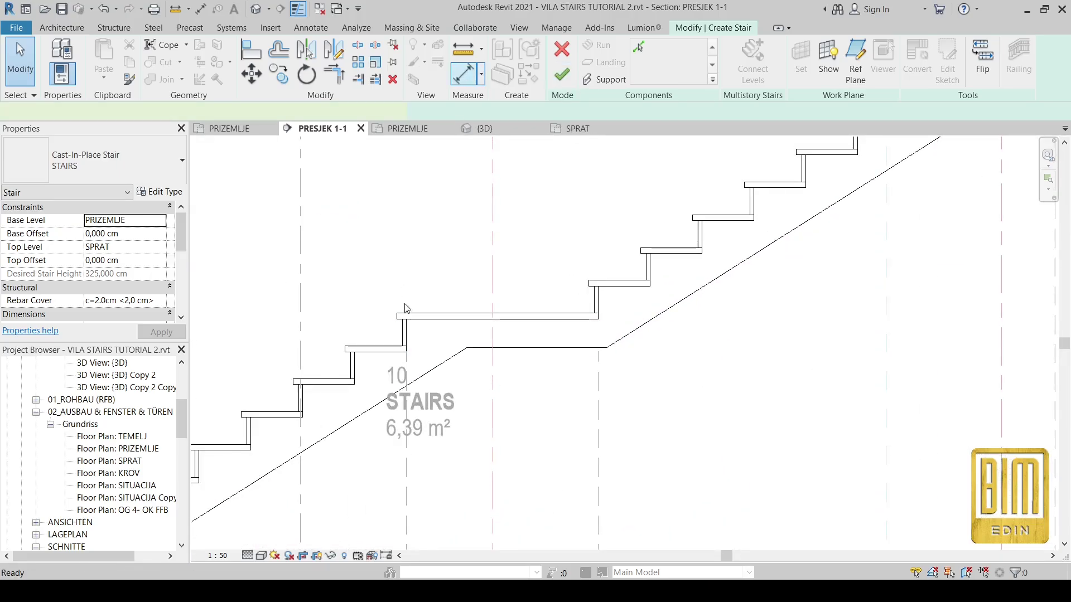
click(406, 334)
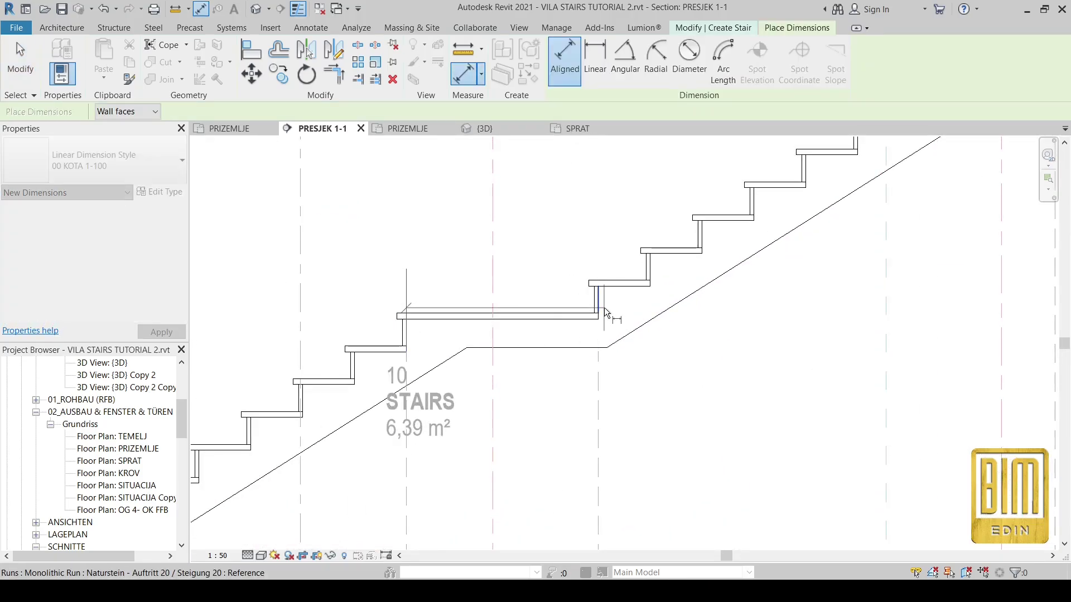
click(602, 307)
right_click(530, 253)
click(560, 253)
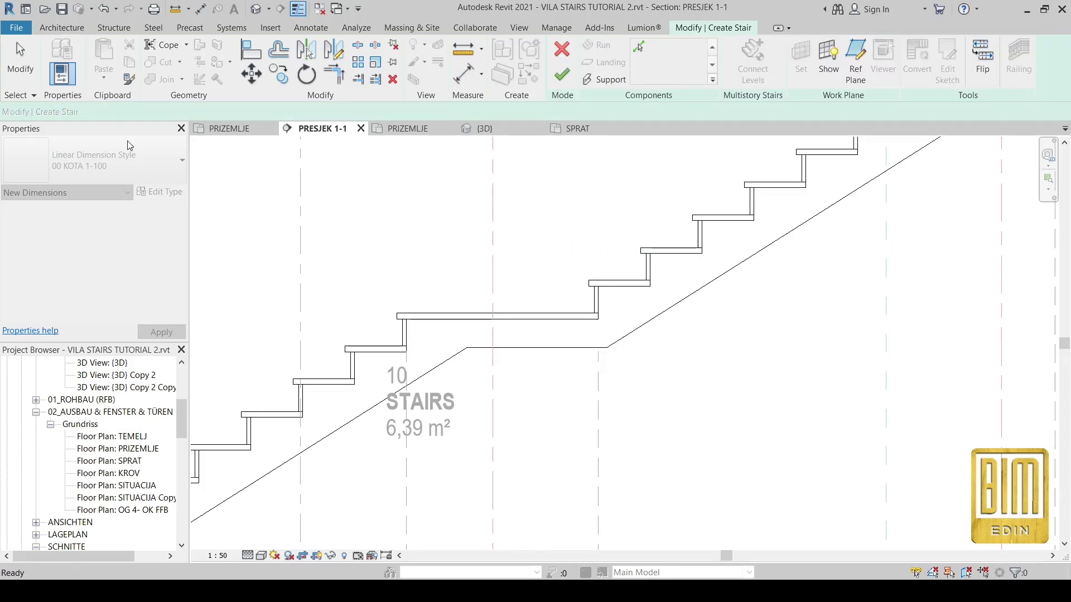
click(19, 61)
scroll(457, 293, down, 4)
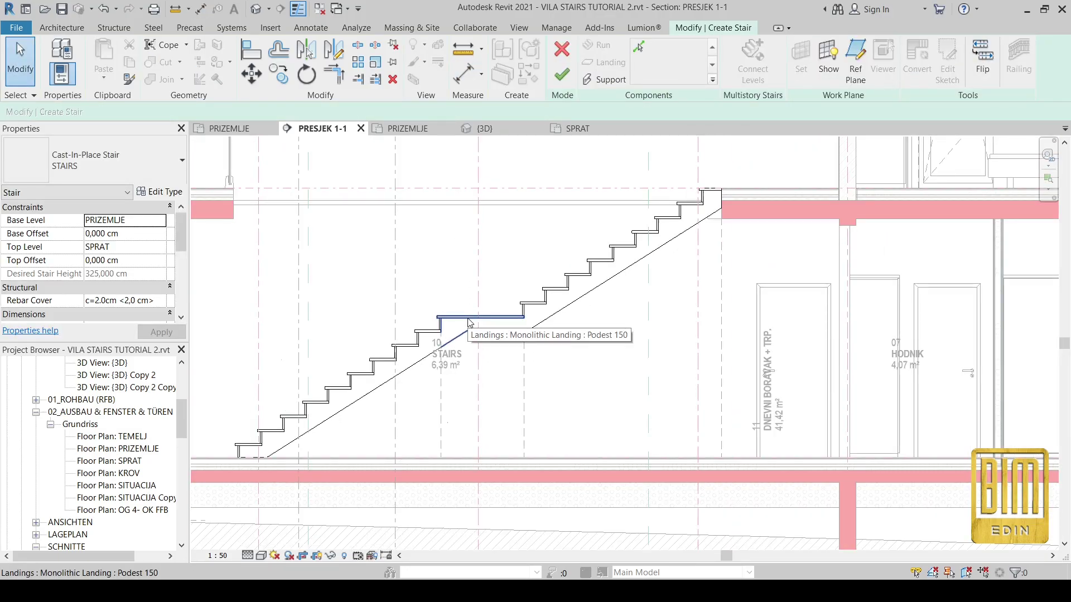
click(562, 74)
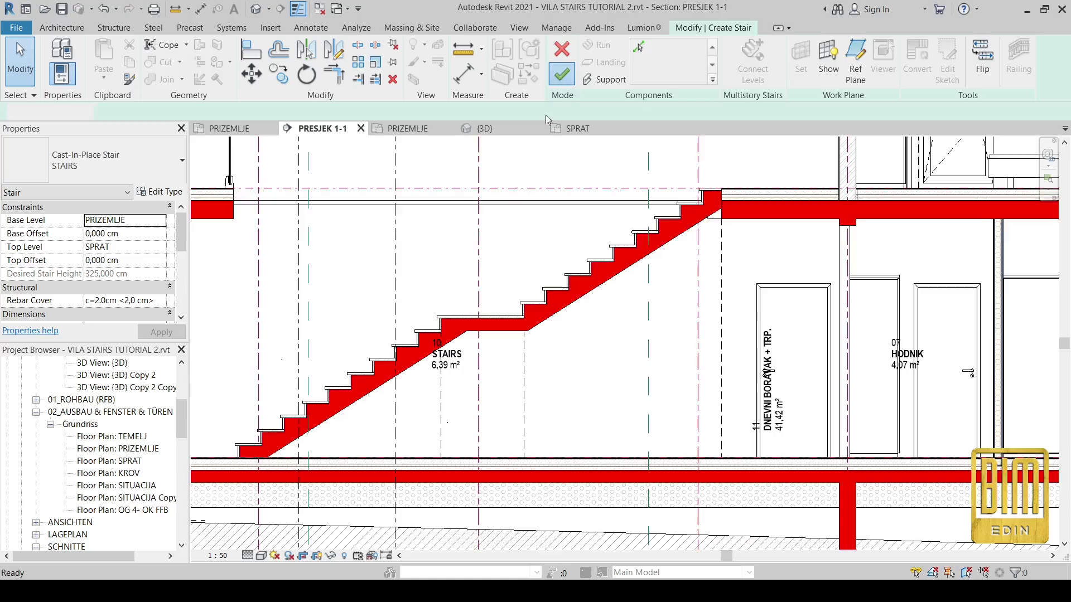
scroll(735, 190, up, 2)
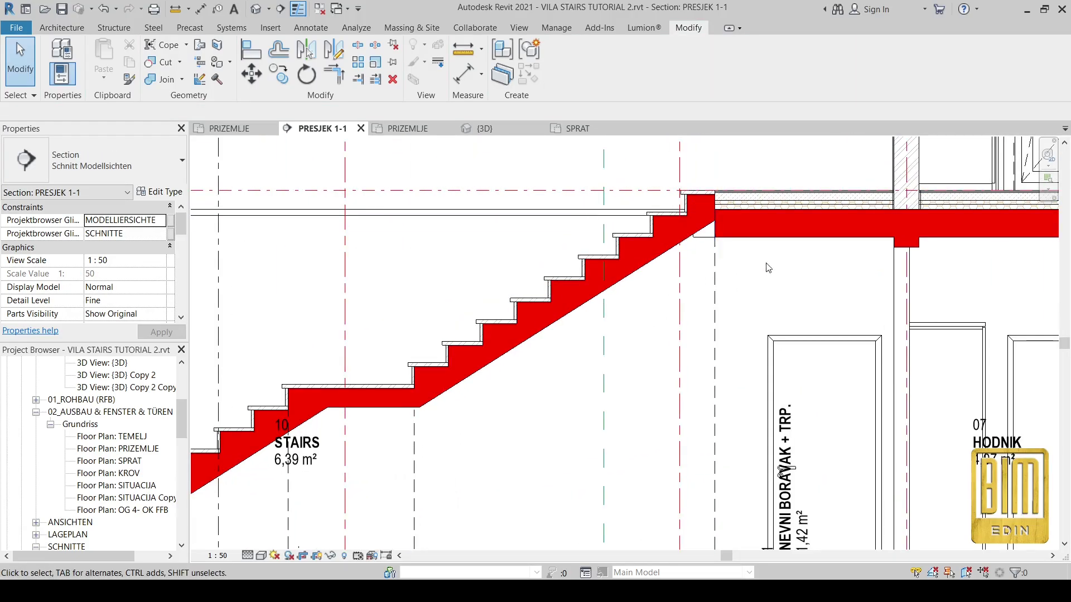
scroll(720, 214, up, 2)
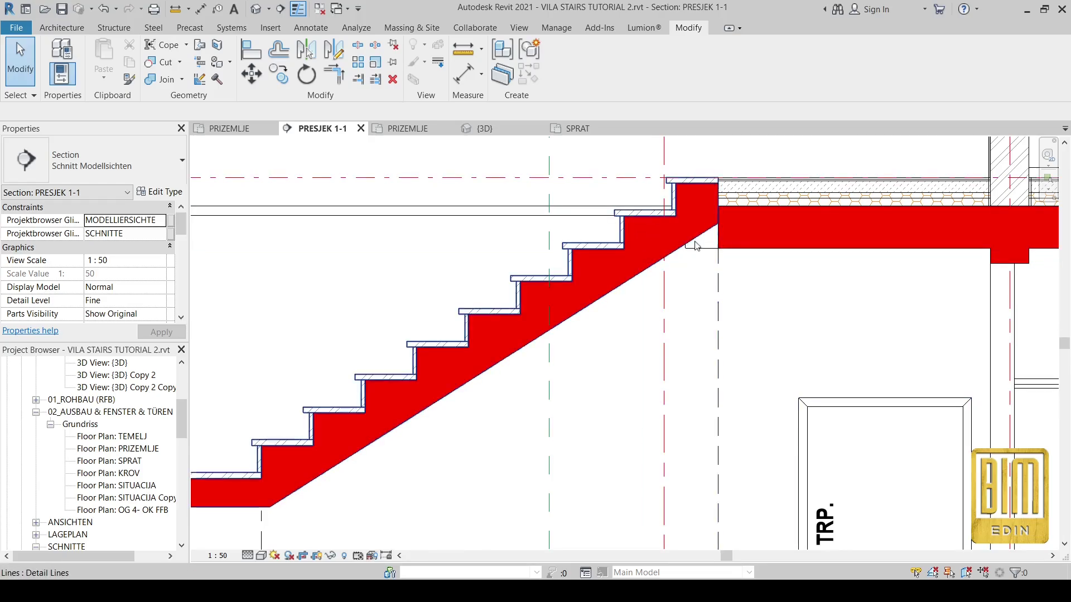
scroll(635, 285, down, 2)
scroll(637, 287, down, 3)
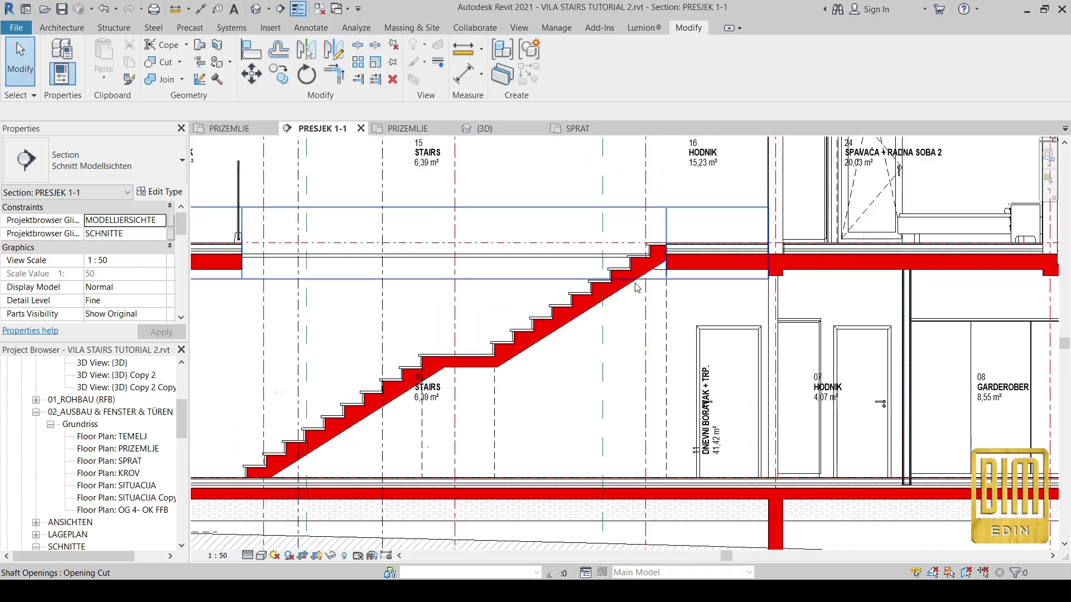
Set the lower run's Extend Below Riser Base to -15 cm so it reaches the structural slab, and finish editing the staircase.
scroll(342, 442, down, 2)
scroll(342, 441, up, 5)
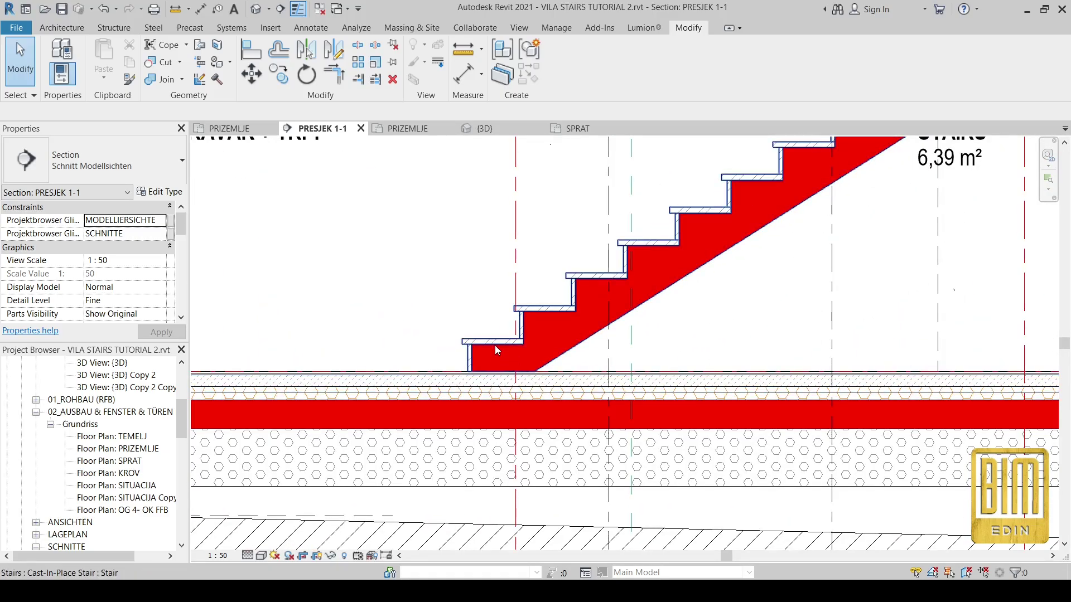
scroll(486, 413, up, 2)
click(483, 307)
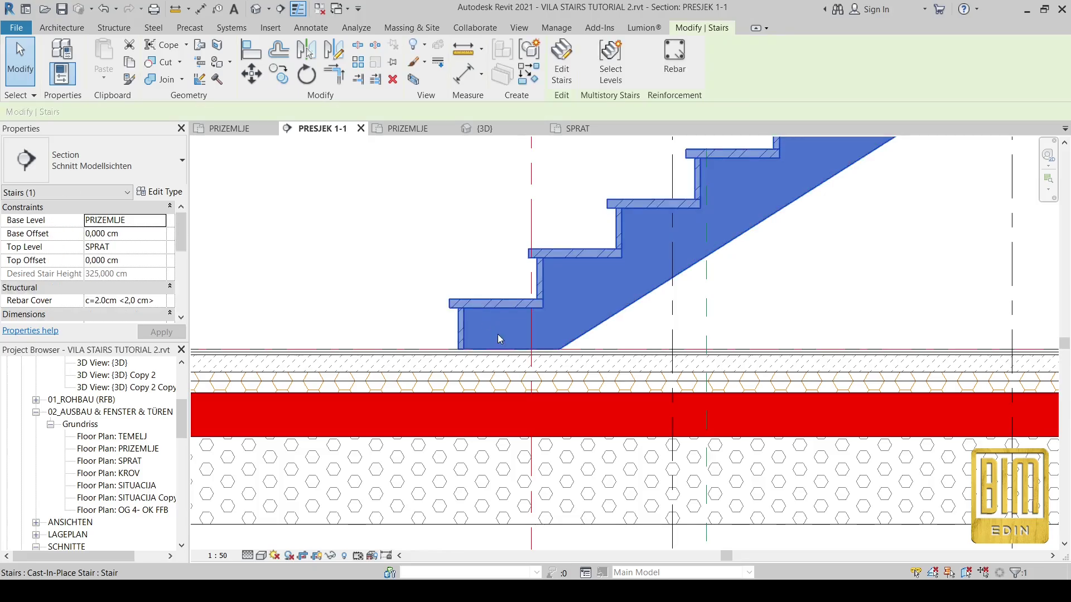
click(566, 69)
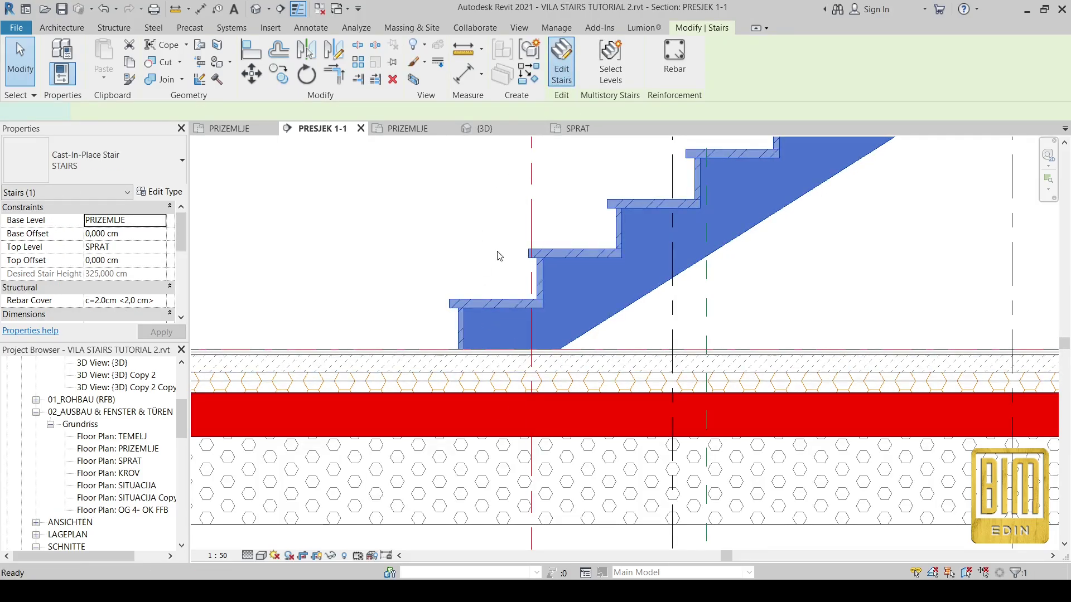
click(497, 310)
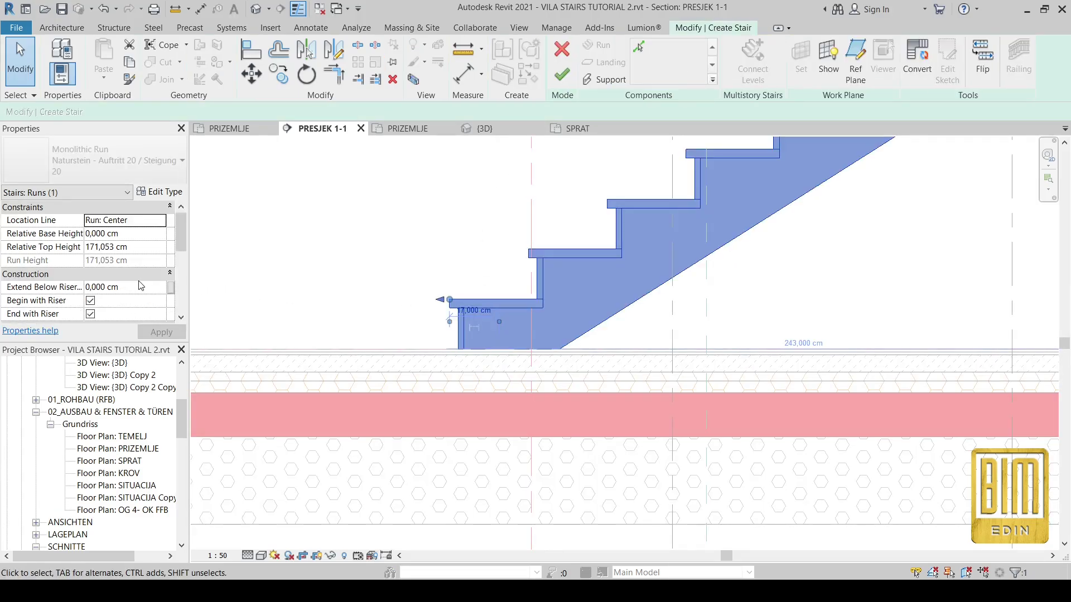
click(132, 289)
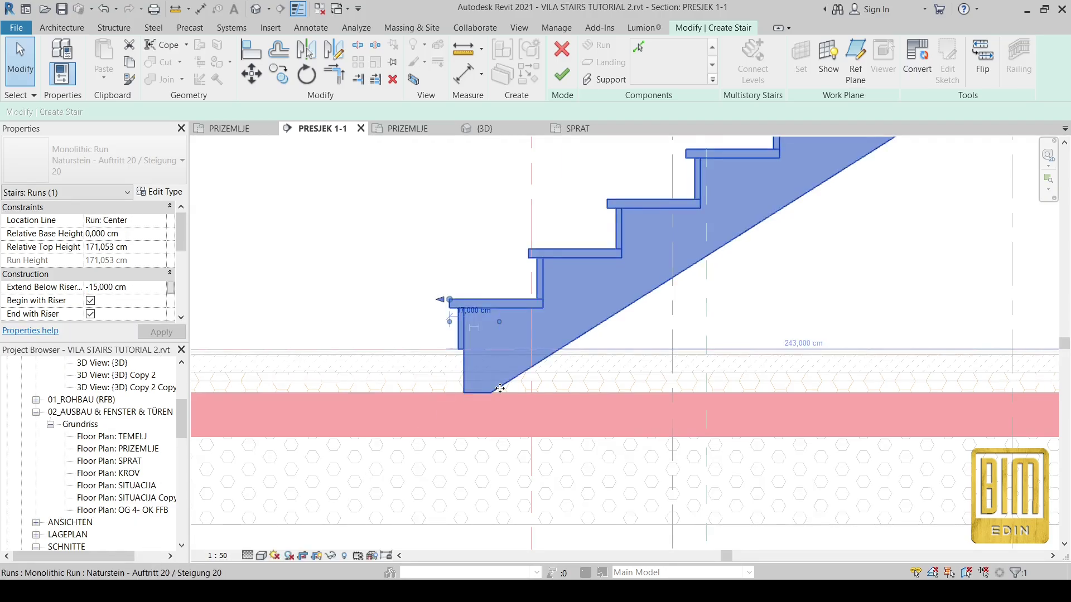
scroll(497, 390, up, 3)
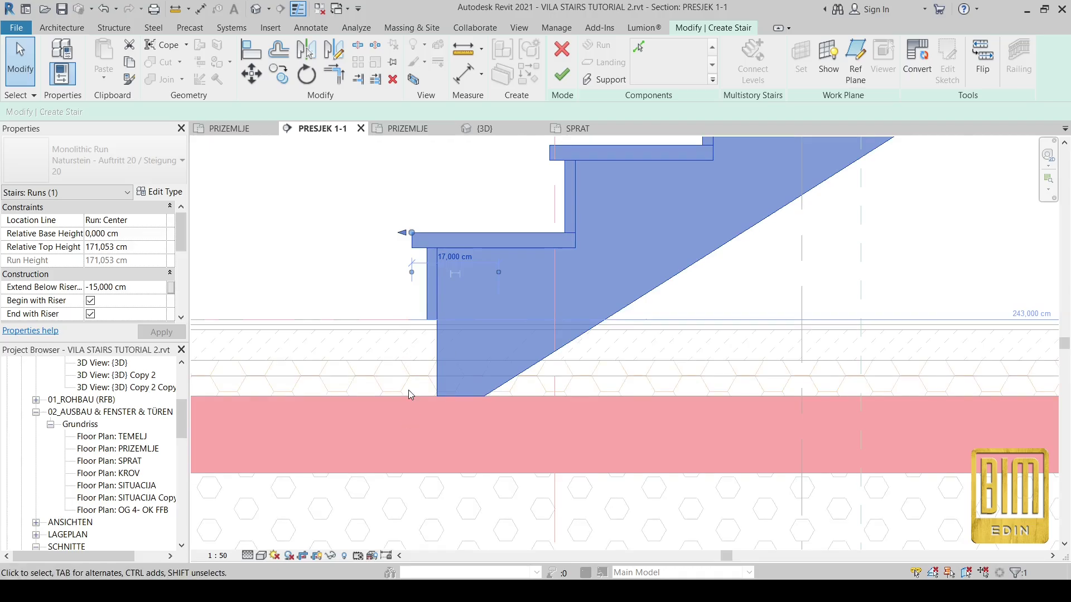
scroll(409, 392, down, 5)
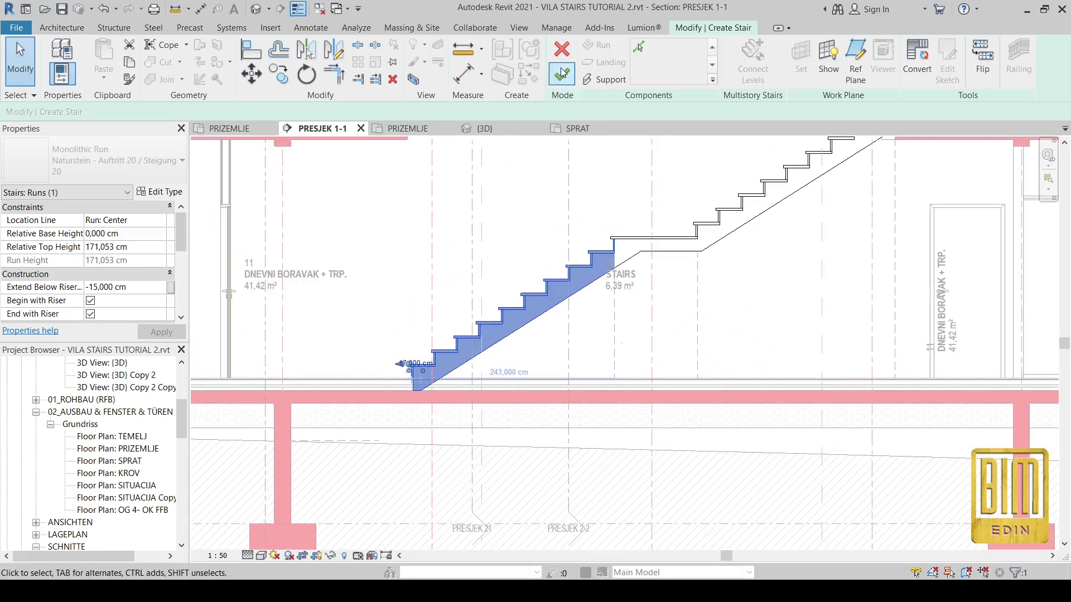
click(562, 73)
Open the floor plan SPRAT and put the staircase into edit mode at its upper end.
scroll(418, 385, down, 3)
scroll(811, 188, up, 3)
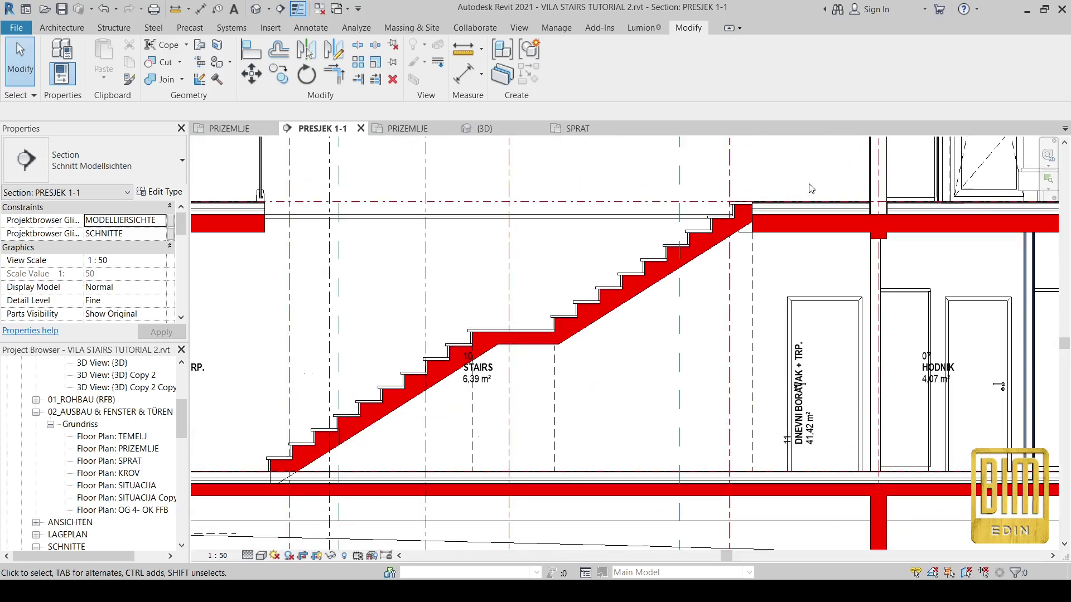
scroll(812, 188, up, 2)
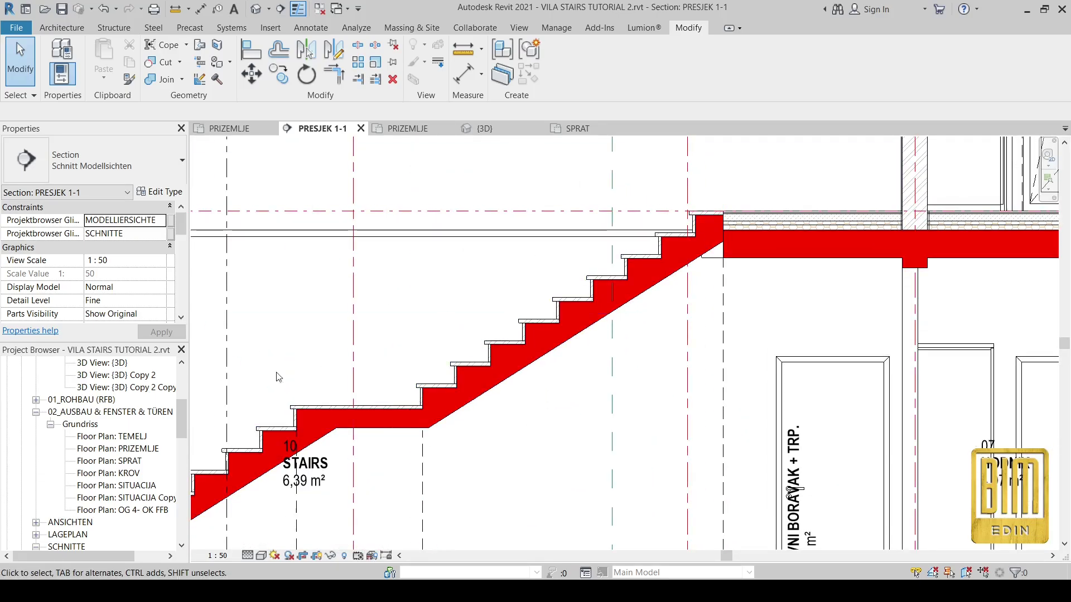
double_click(128, 462)
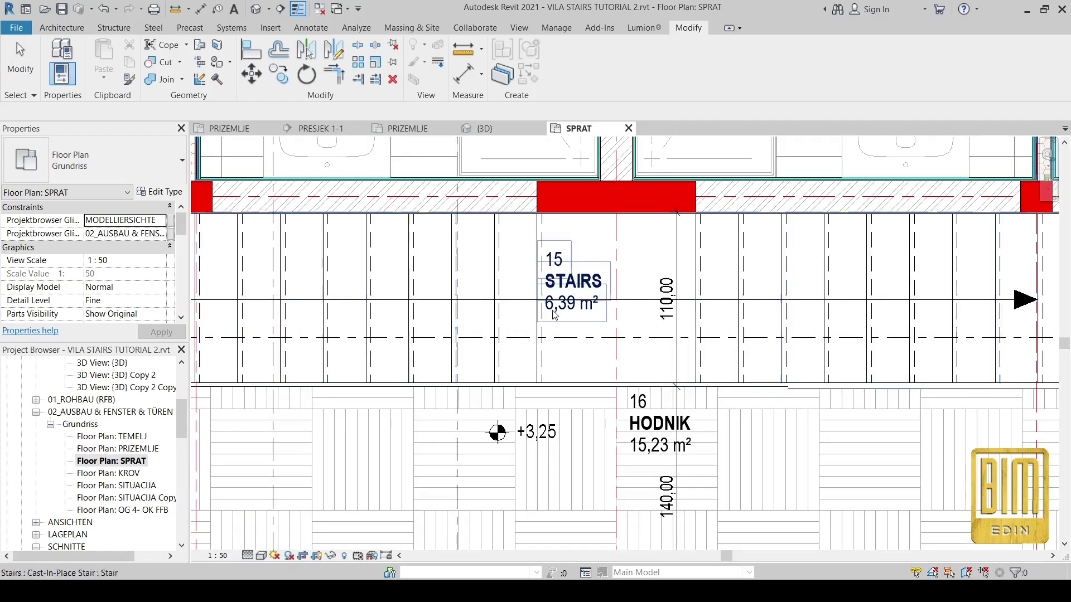
scroll(836, 277, up, 5)
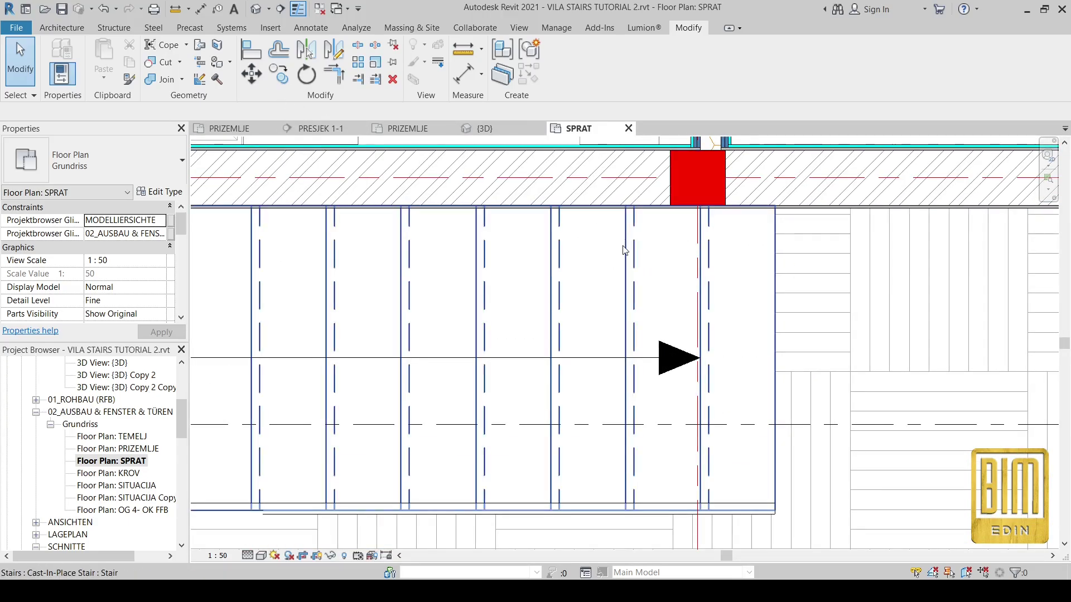
click(622, 272)
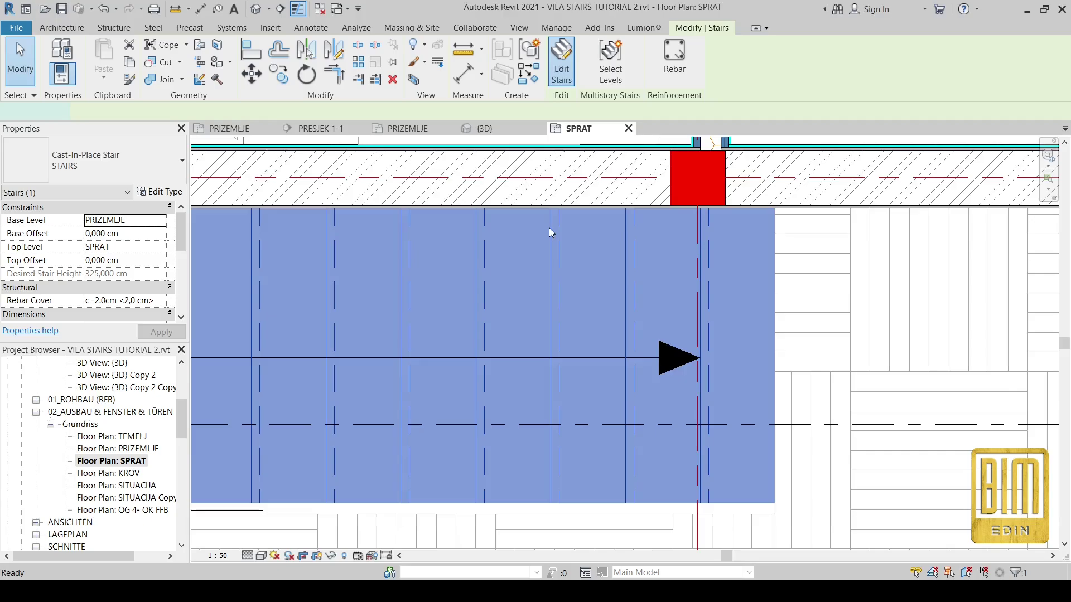
double_click(549, 228)
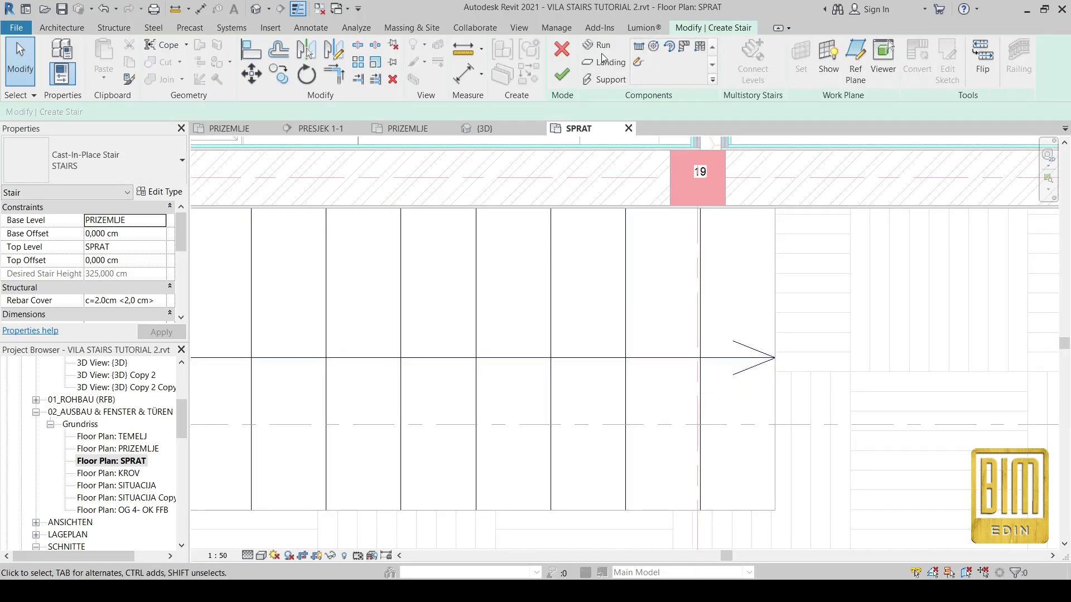
Sketch a rectangular landing boundary about 9 cm wide and 110 cm long along the top end of the upper run.
click(603, 60)
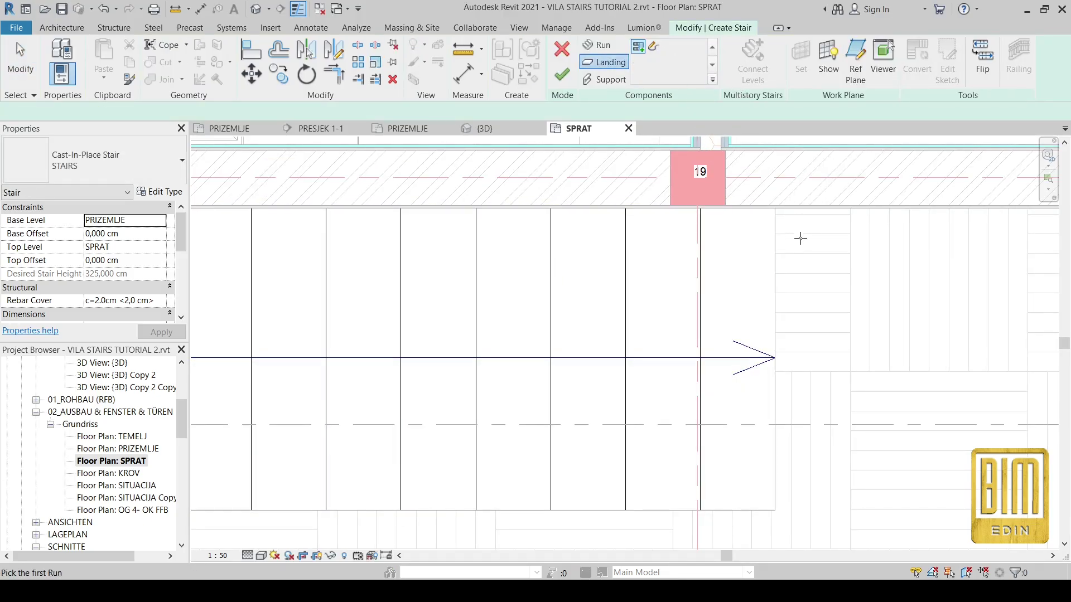
click(770, 260)
click(653, 47)
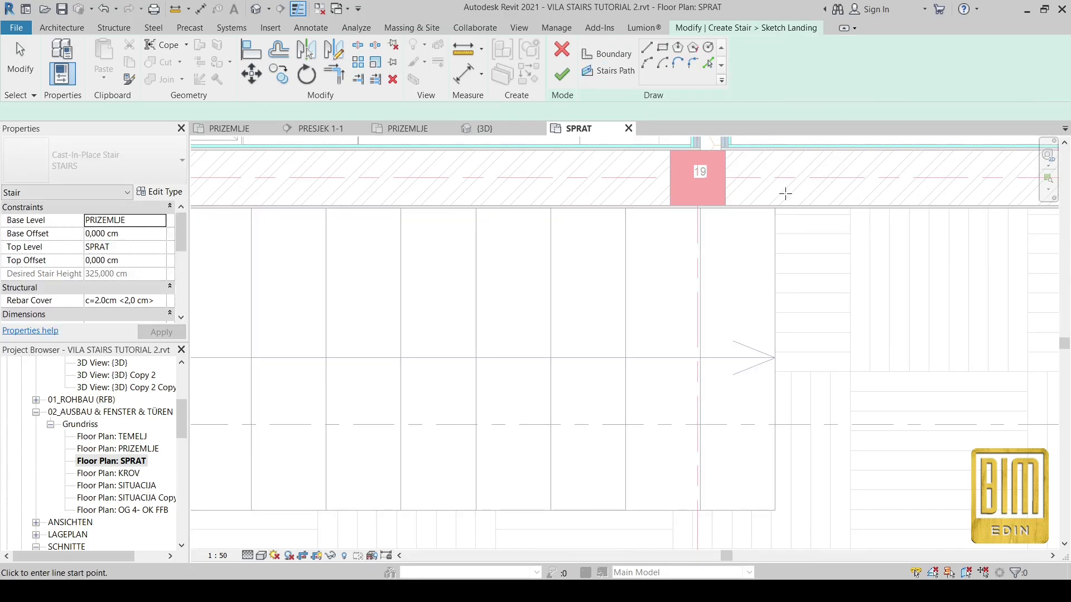
click(665, 47)
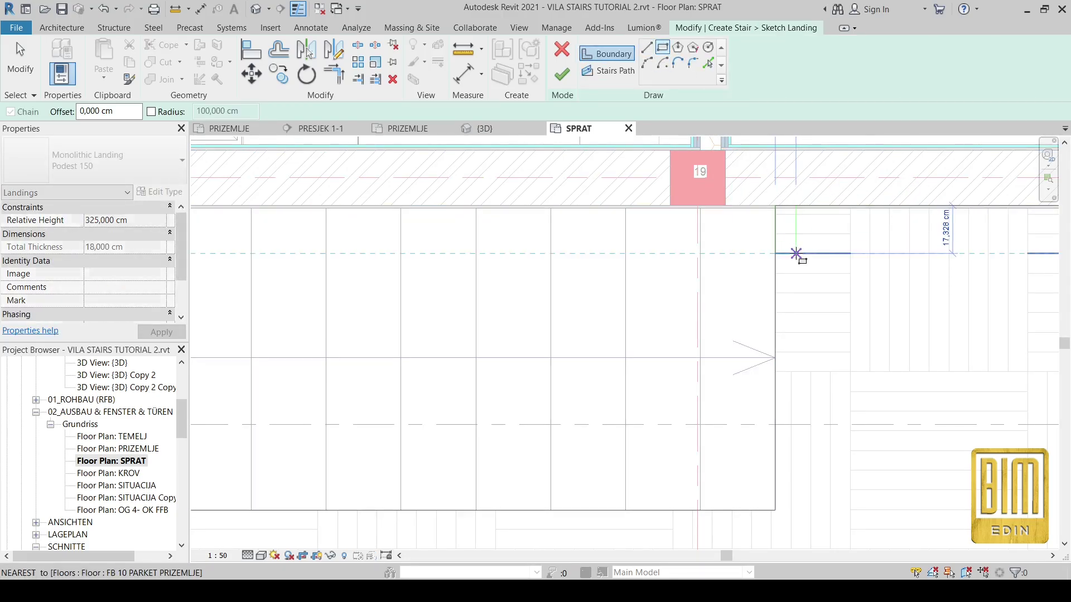
scroll(802, 371, down, 2)
scroll(803, 410, up, 4)
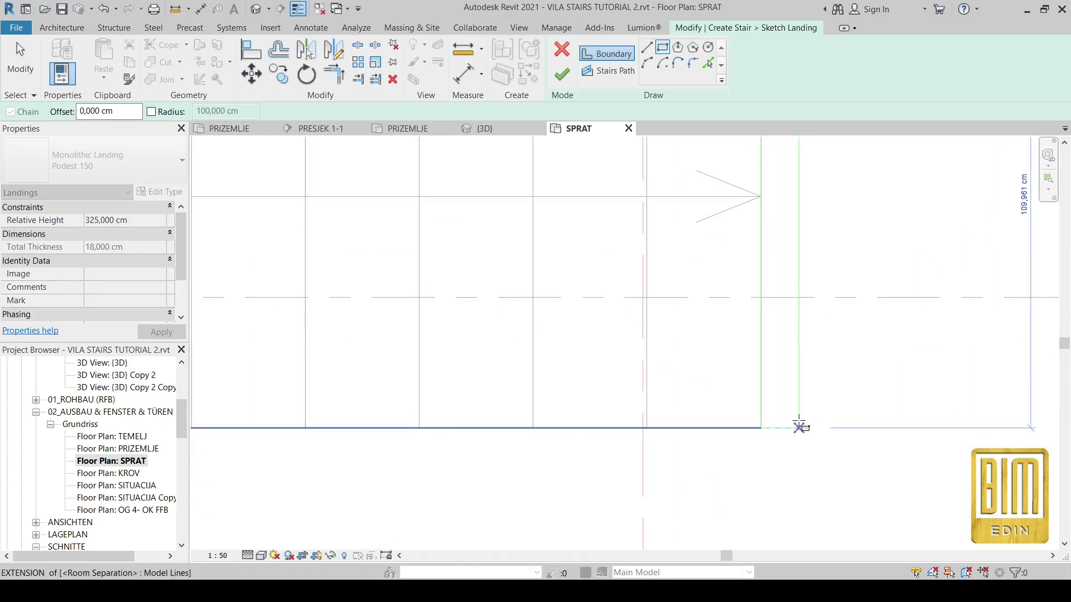
key(Escape)
key(Escape)
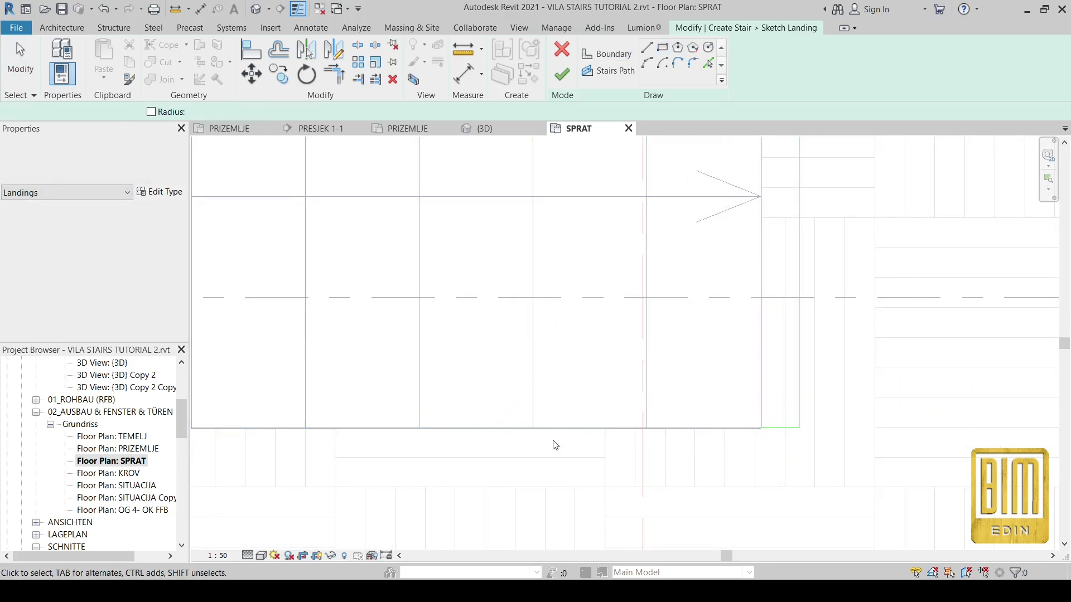
Set the width of the landing rectangle to 0.5 cm through its outer edge.
click(799, 366)
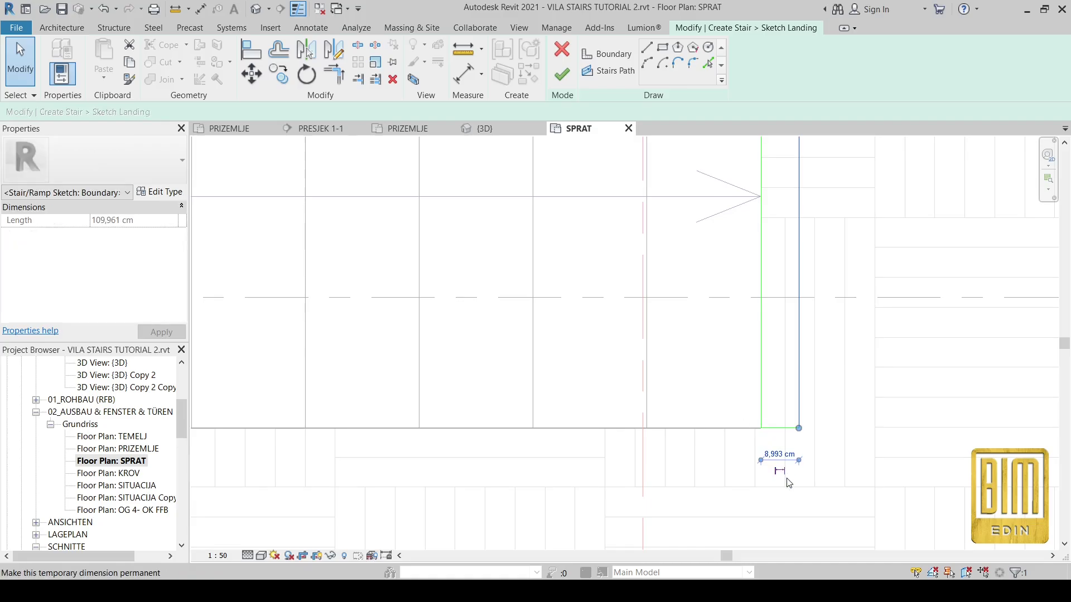
scroll(787, 480, up, 3)
click(775, 441)
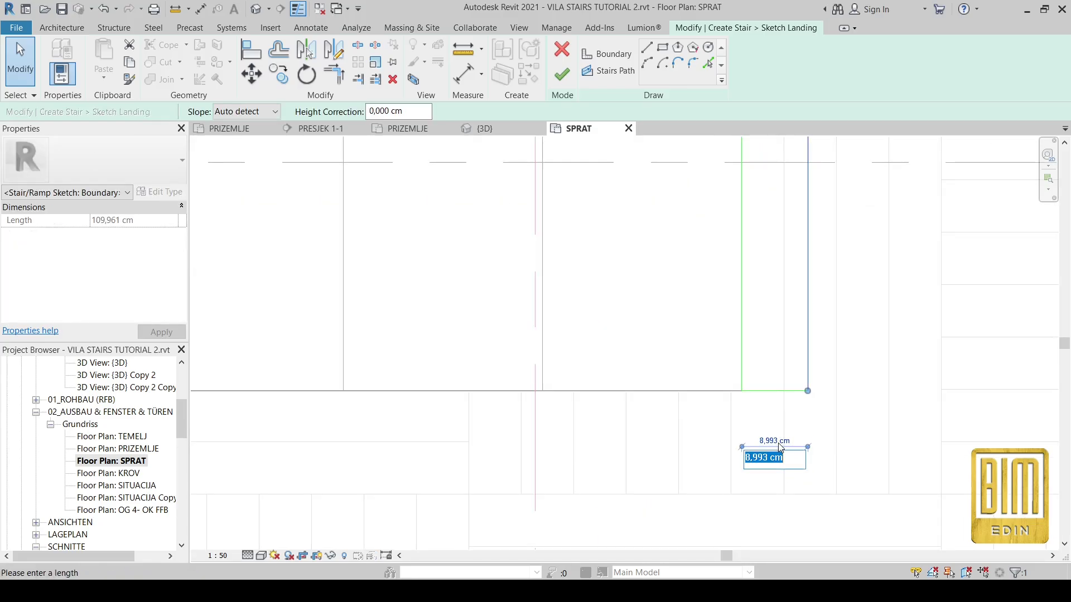
text(0,5)
key(Return)
scroll(741, 440, up, 6)
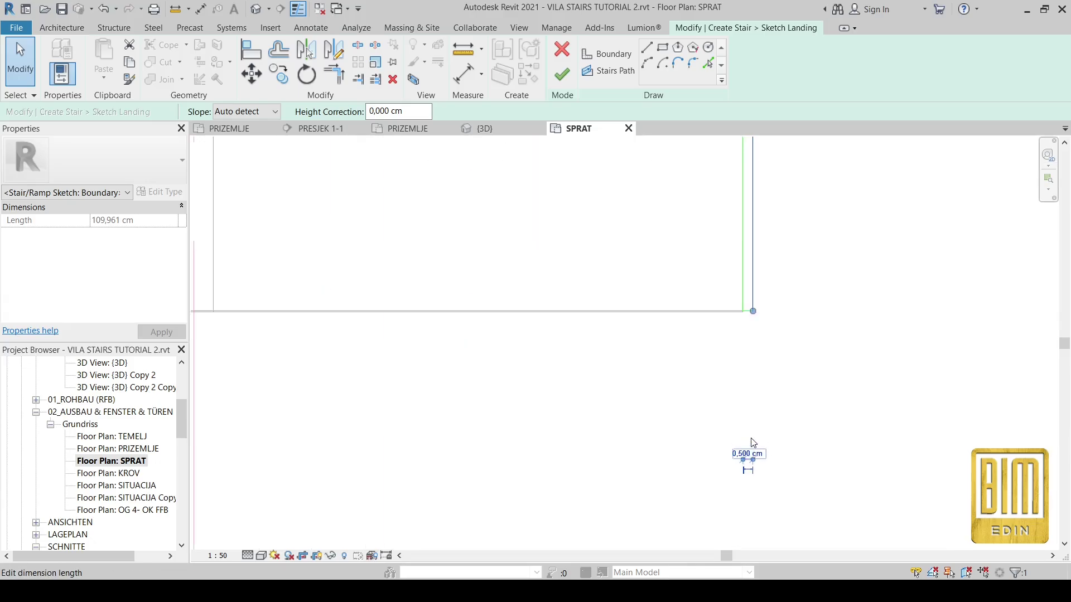
Reduce the landing rectangle's width to 0.2 cm and finish the landing sketch.
click(759, 457)
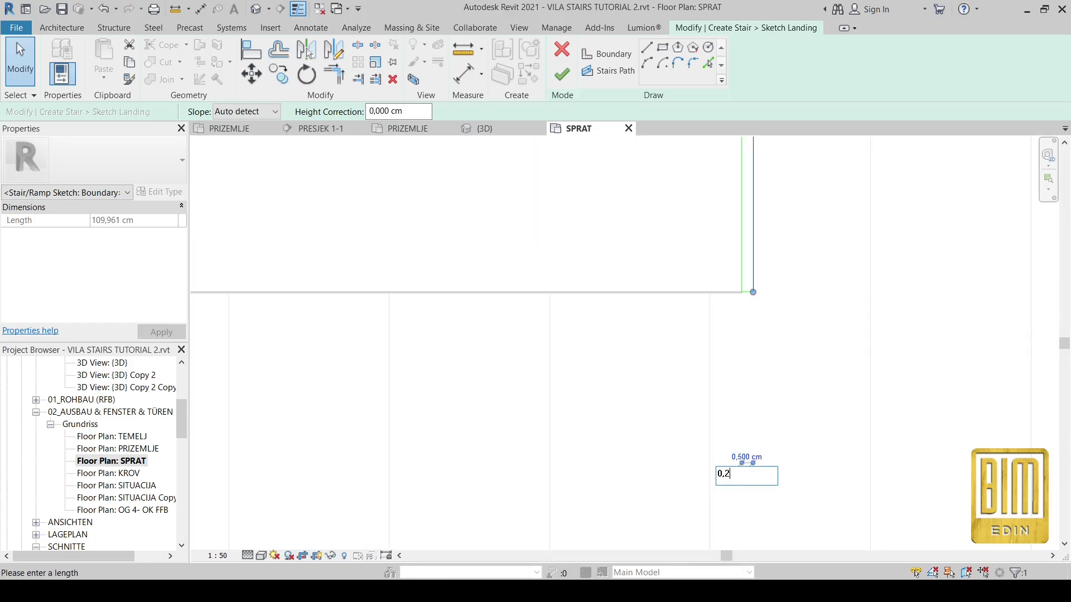
key(Return)
click(709, 360)
scroll(717, 385, down, 6)
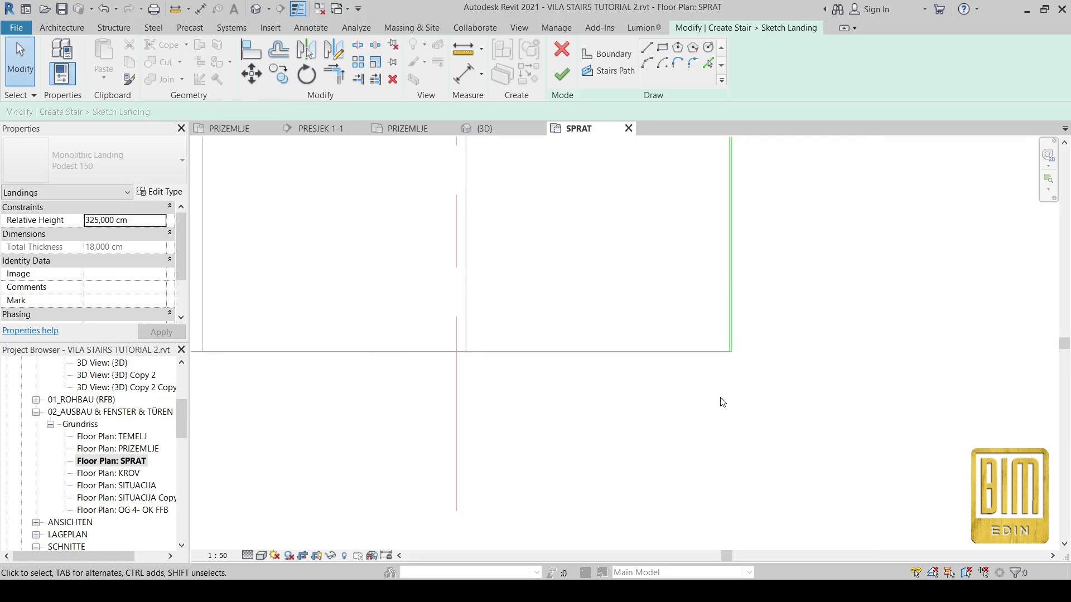
scroll(713, 202, up, 2)
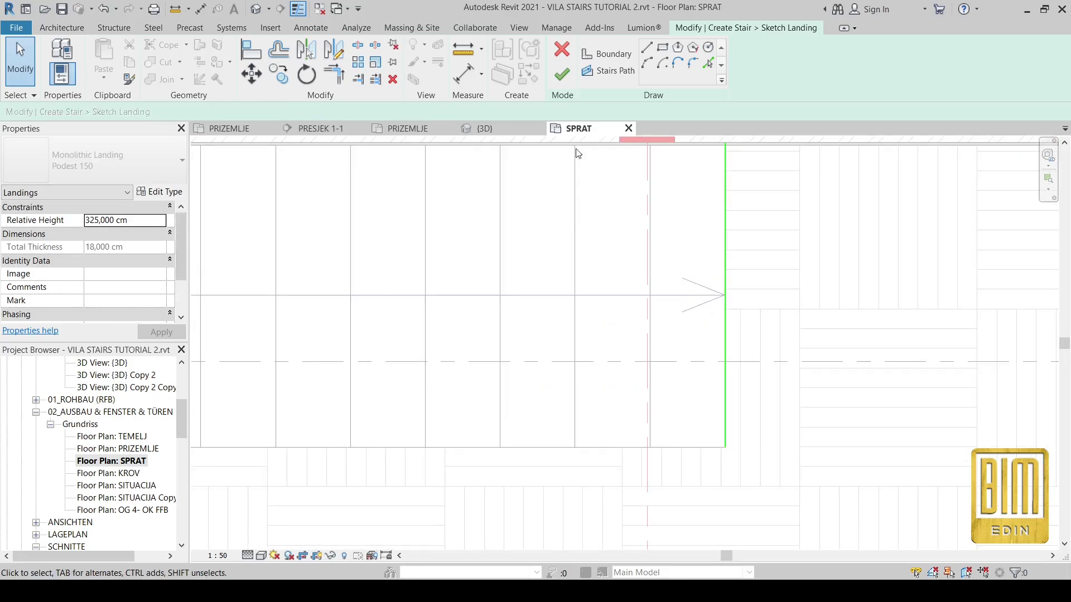
click(561, 77)
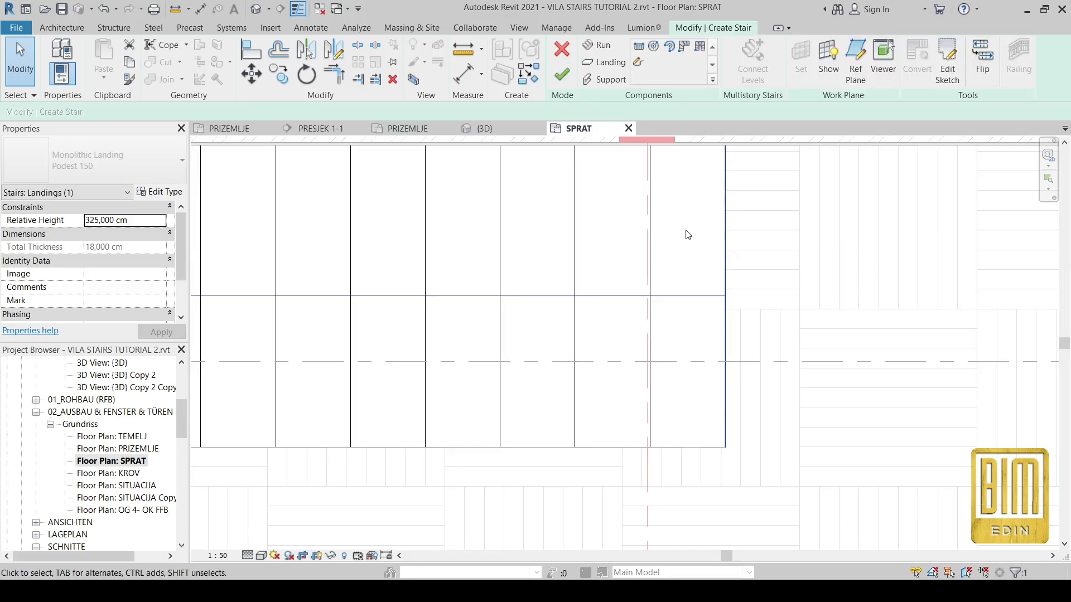
Open the section PRESJEK 1-1 and finish editing the staircase there.
scroll(687, 234, down, 2)
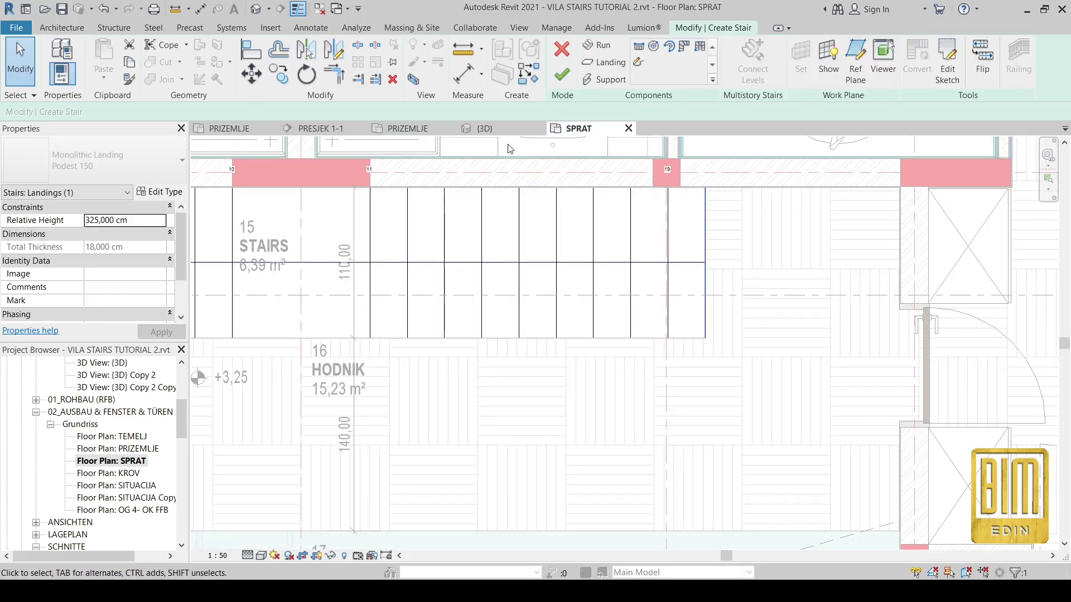
click(321, 129)
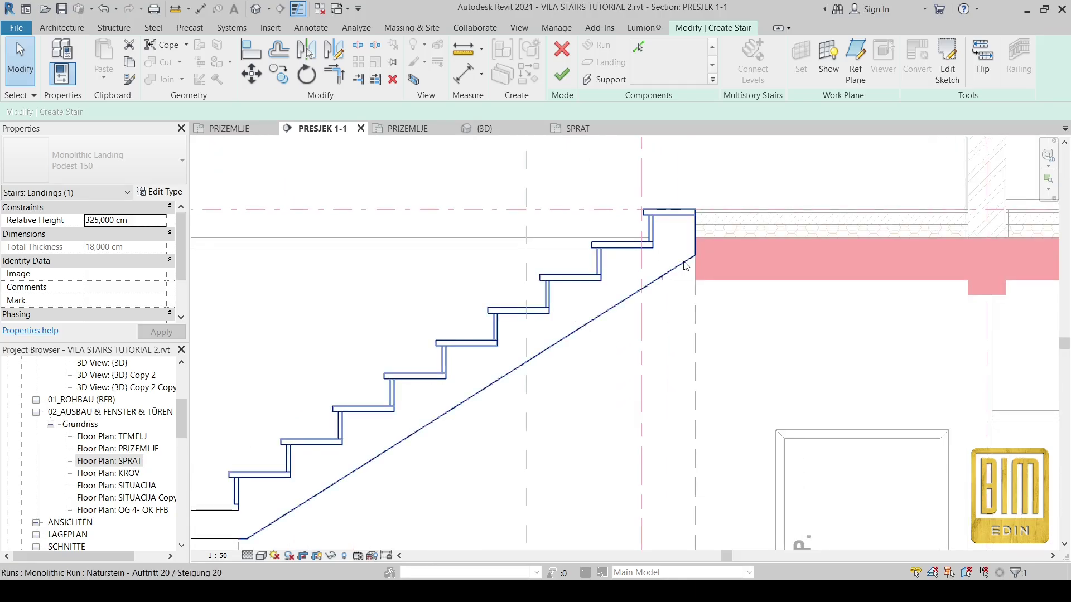
click(563, 77)
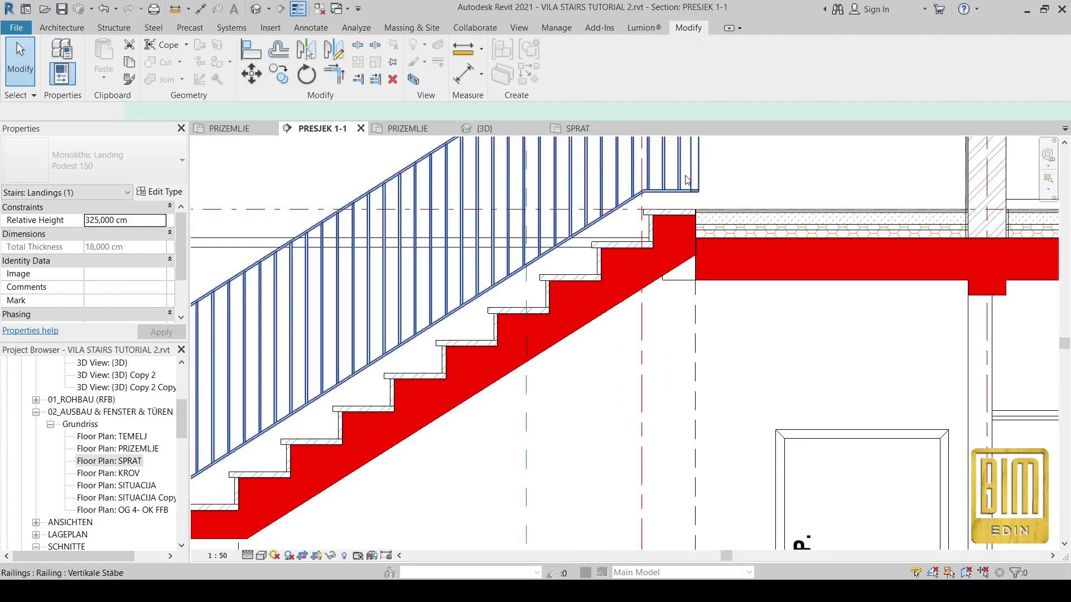
Put the staircase back into edit mode and select the narrow top landing beside the upper floor slab.
scroll(704, 235, up, 2)
scroll(686, 246, up, 1)
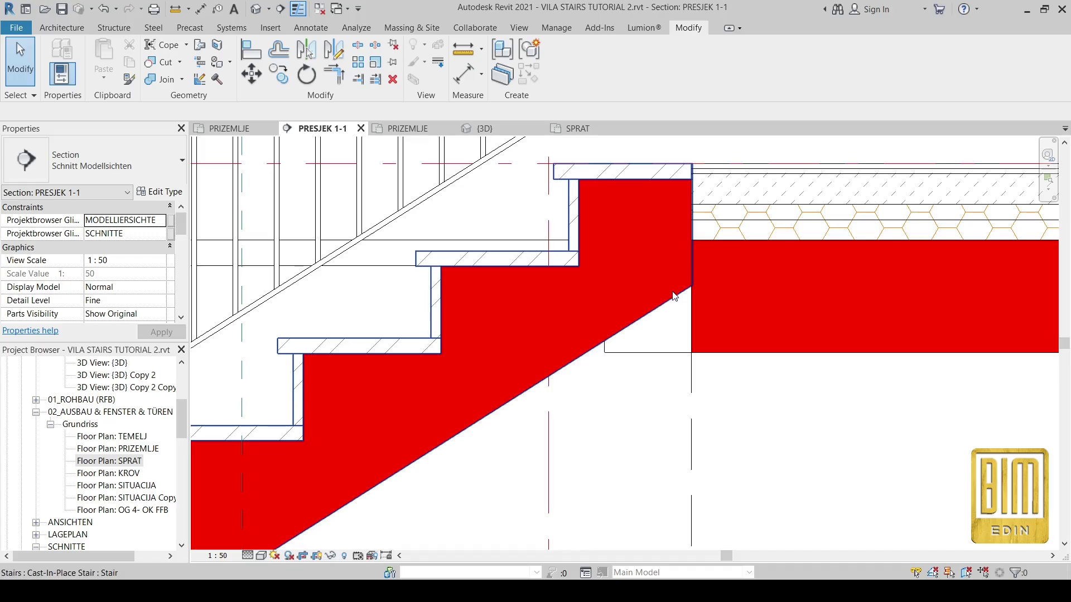
click(680, 295)
click(561, 58)
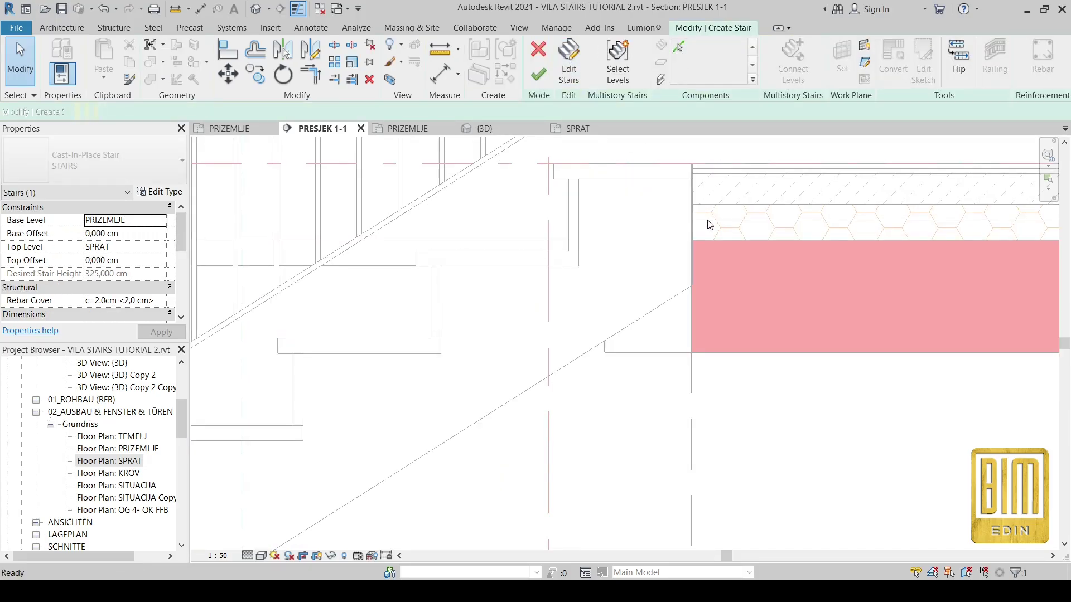
click(694, 231)
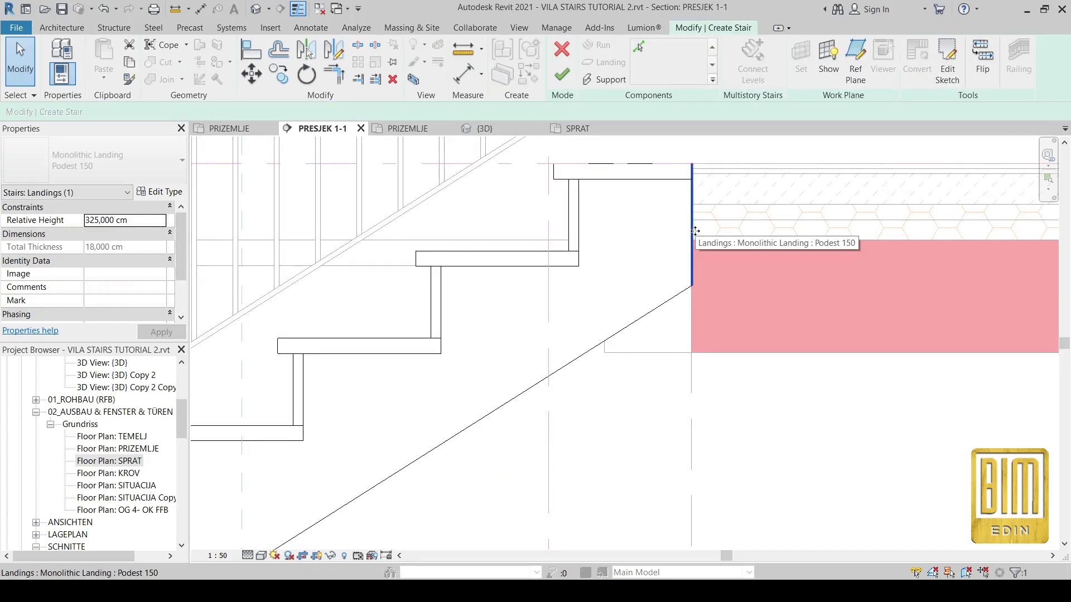
scroll(794, 252, down, 4)
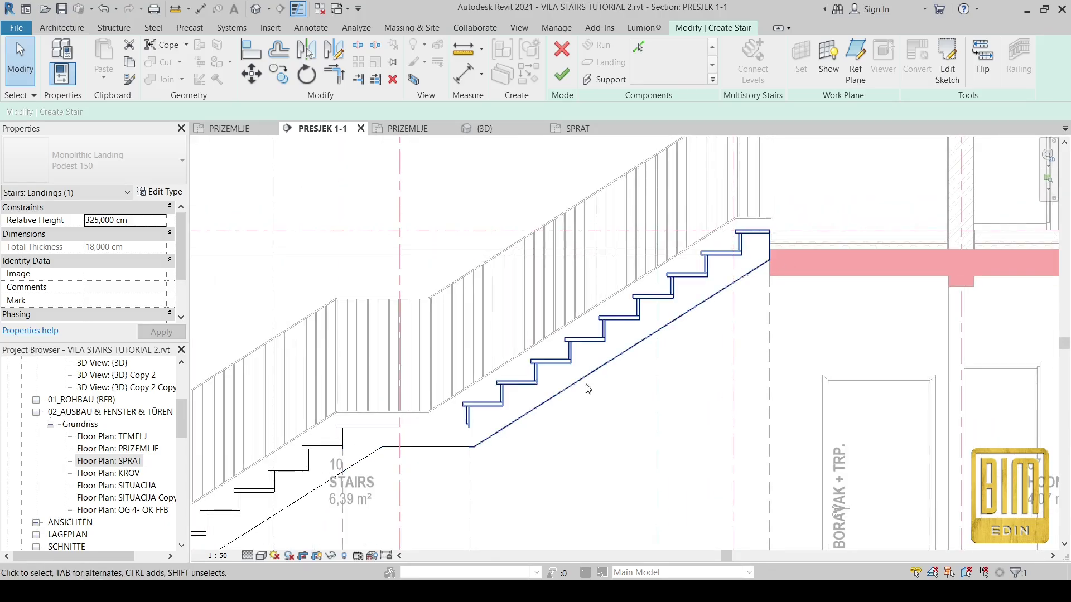
scroll(782, 271, up, 5)
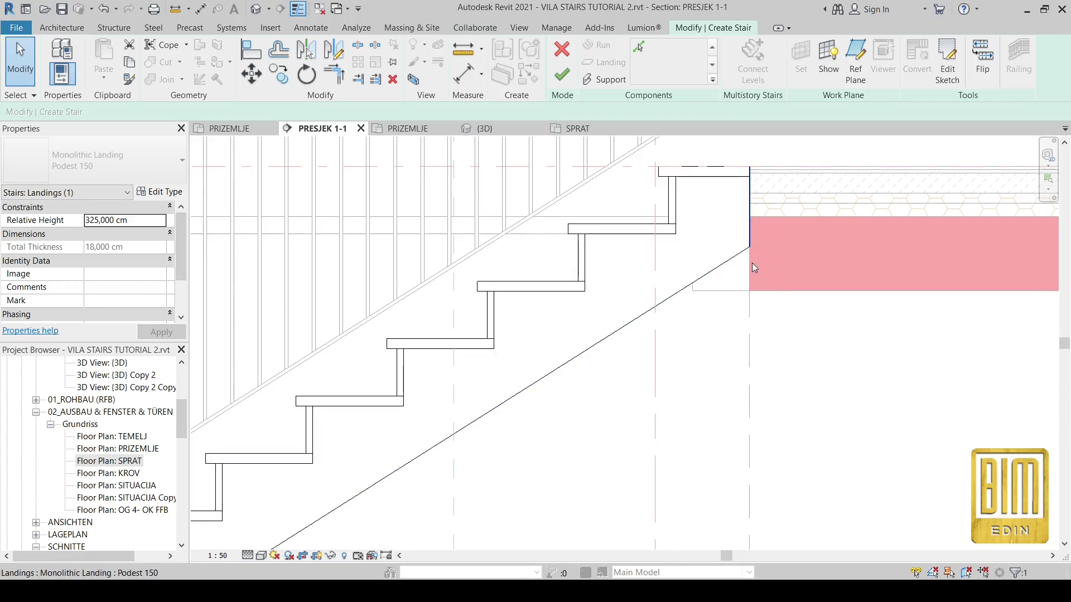
Increase the Monolithic Thickness of landing type Podest 150 through 30, 32 and 33 to 34 cm, and finish editing the staircase.
click(160, 193)
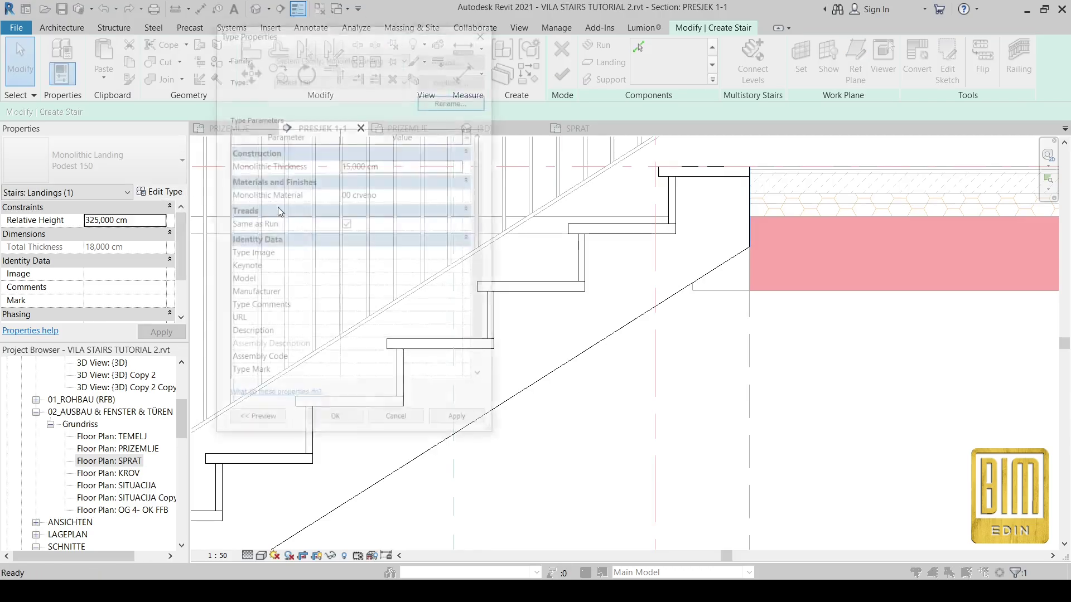
click(396, 165)
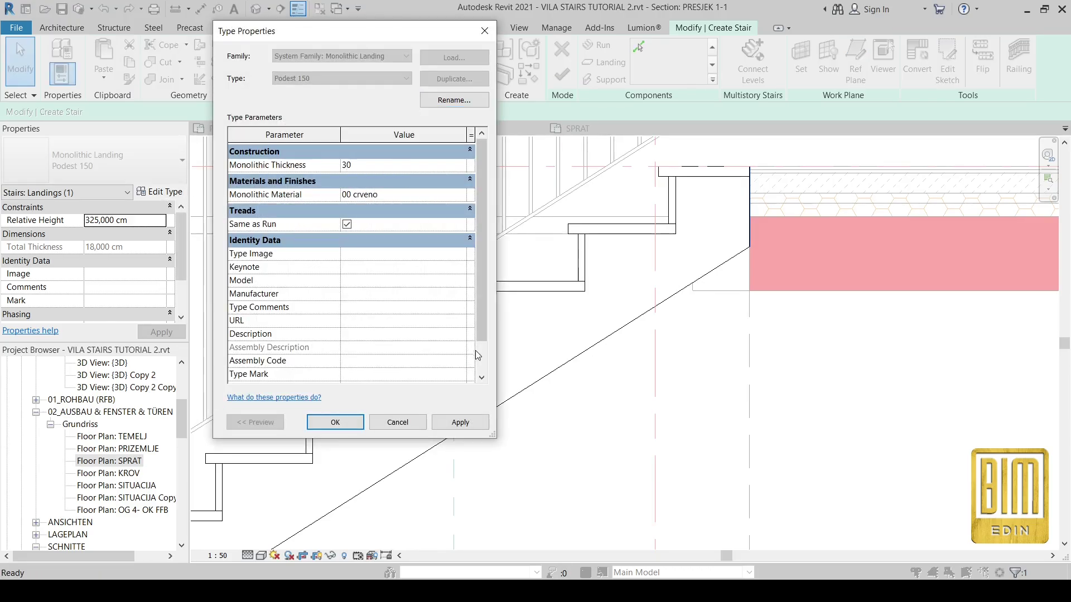
click(461, 423)
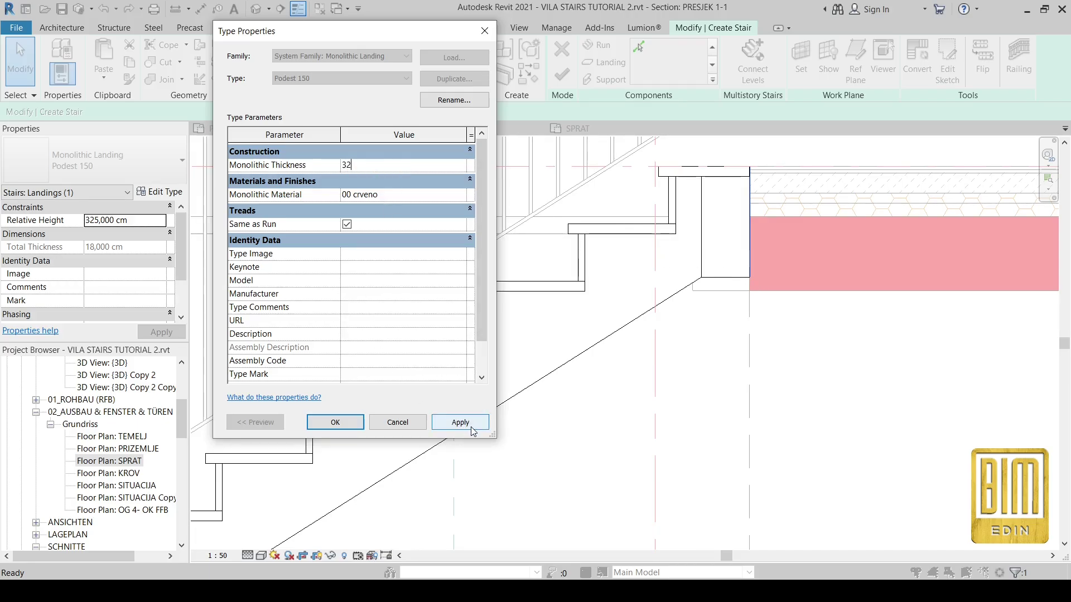
click(472, 430)
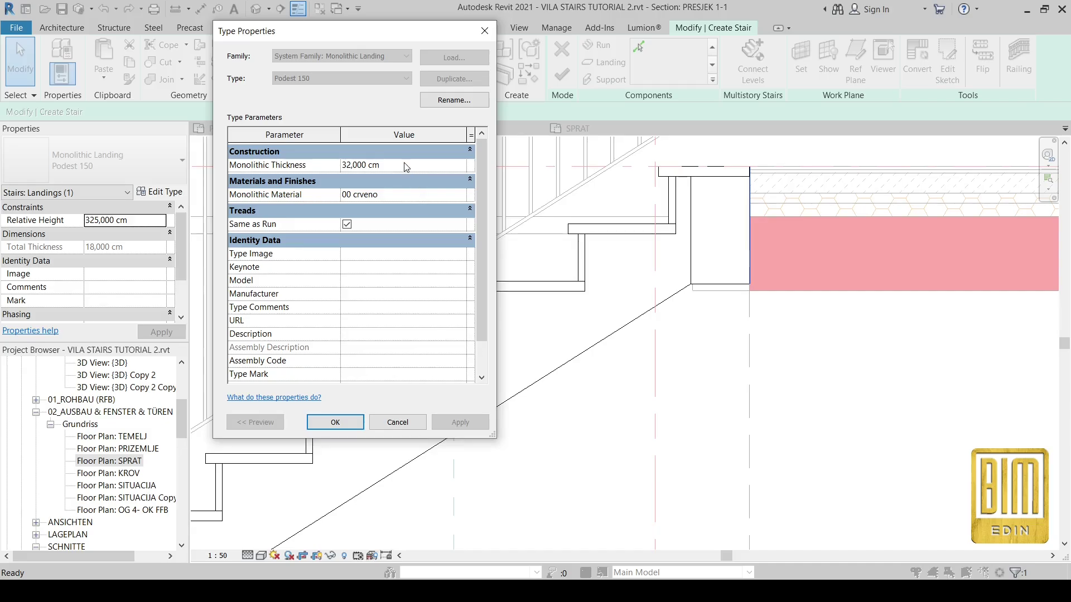
text(33,000 cm)
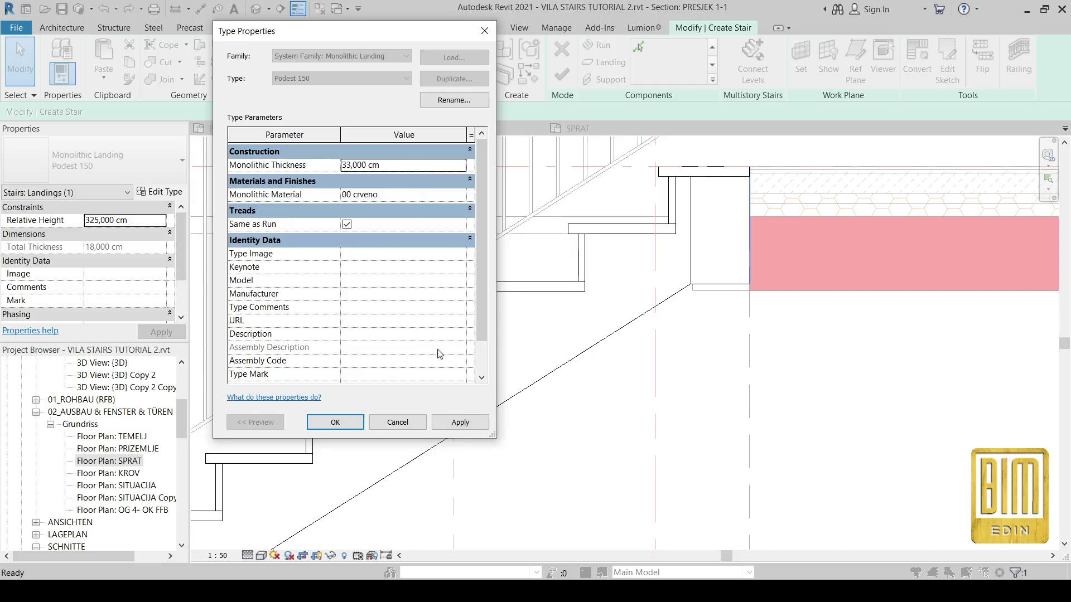
click(467, 425)
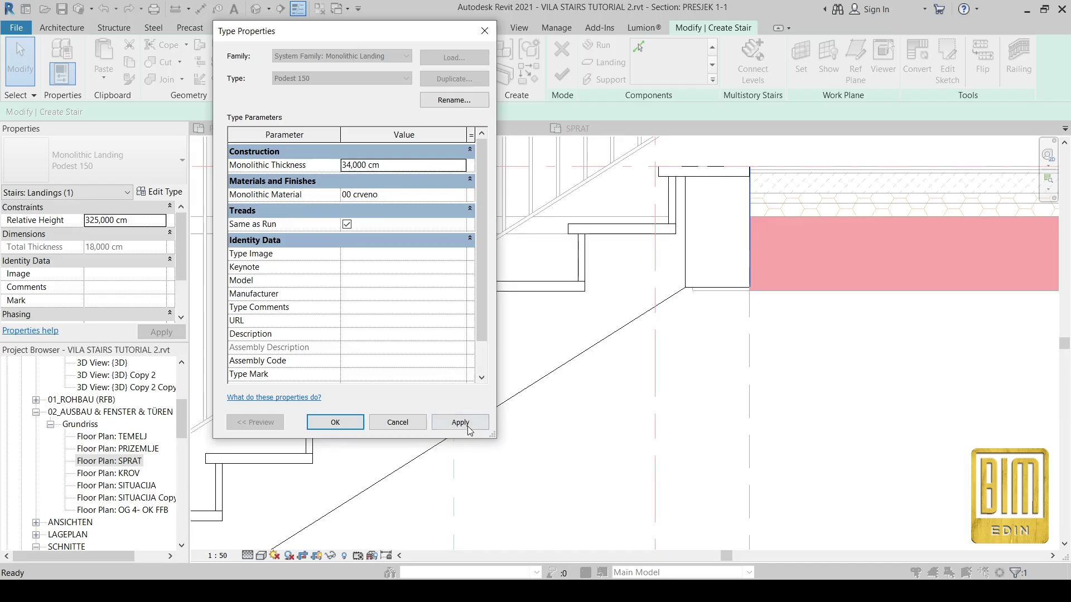
click(467, 425)
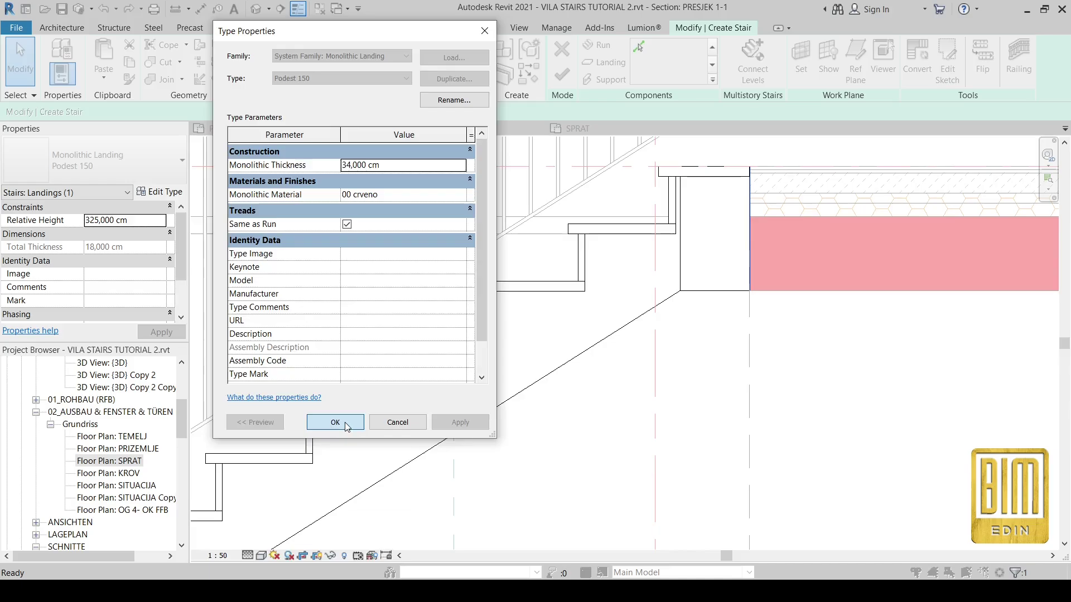
click(336, 422)
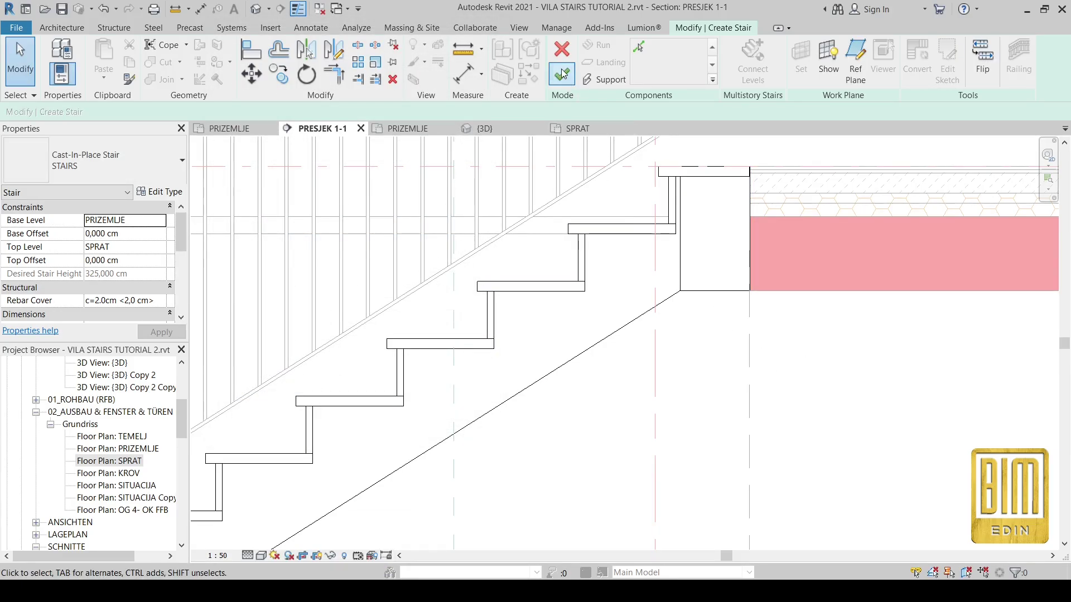
click(562, 74)
Examine in section the top landing's junction with the floor slab and the underside of the intermediate landing.
scroll(786, 143, up, 2)
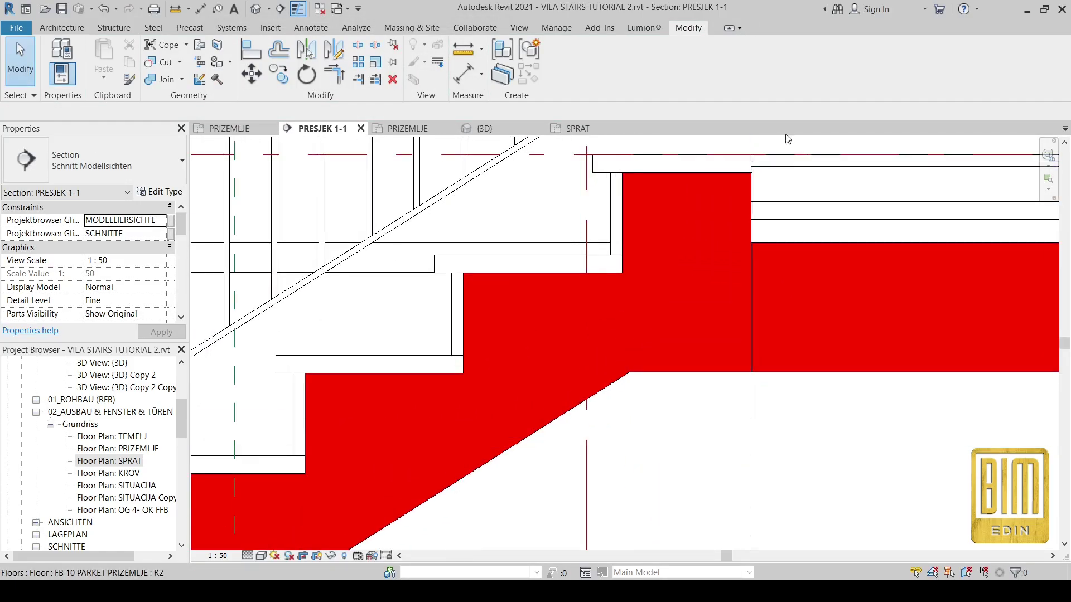
scroll(786, 139, down, 5)
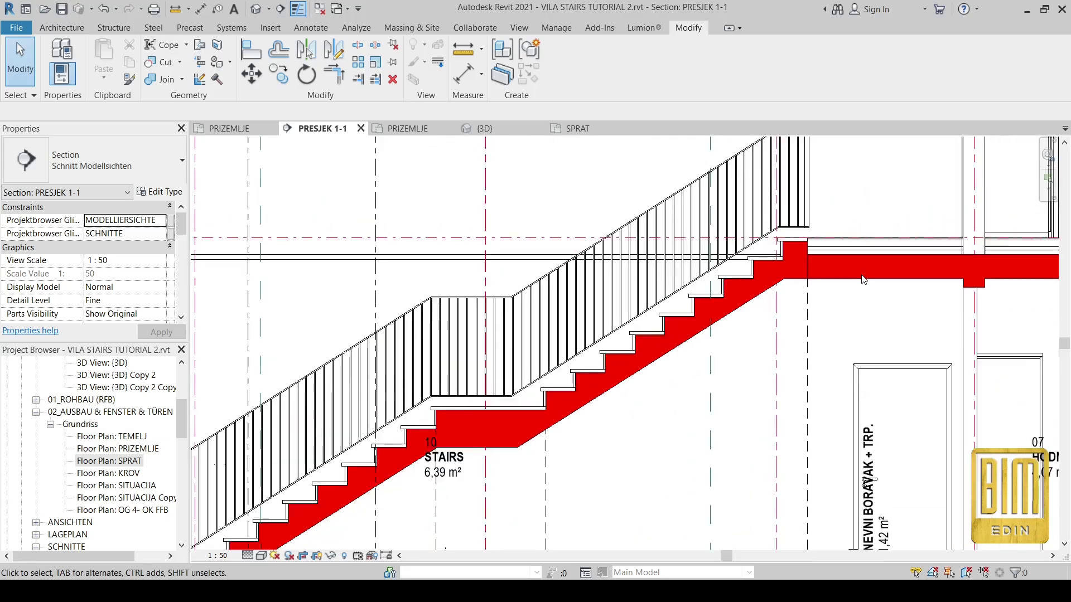
scroll(863, 280, down, 2)
scroll(574, 299, up, 5)
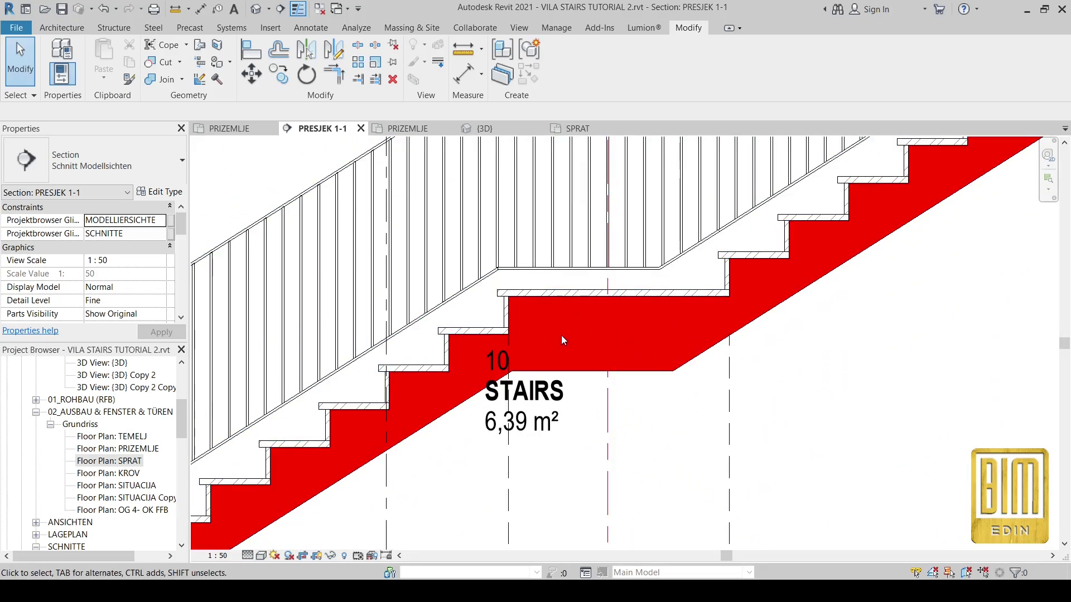
scroll(634, 303, down, 2)
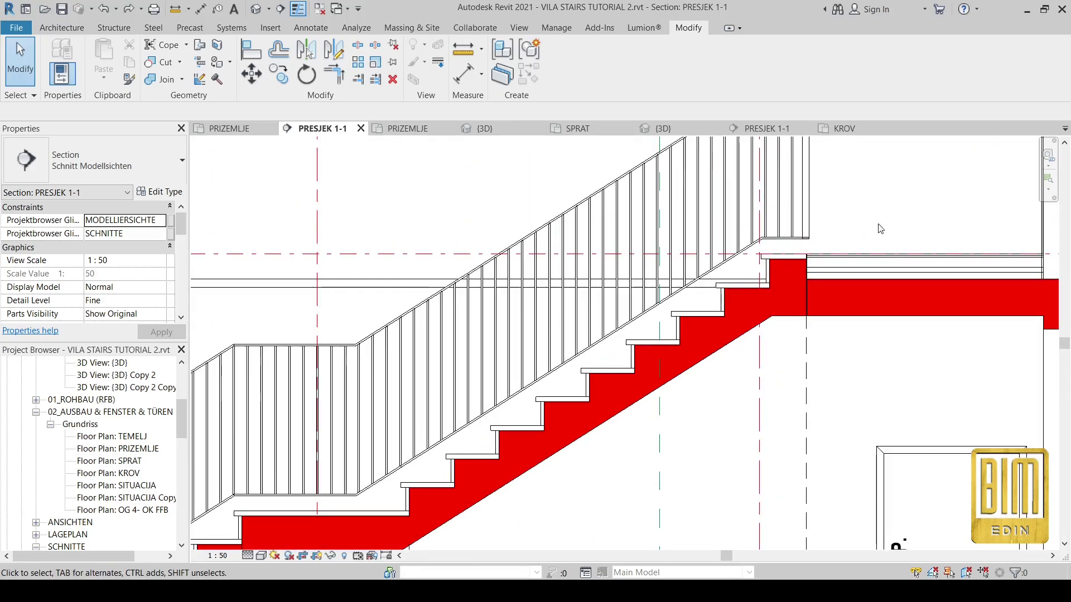
scroll(778, 288, up, 3)
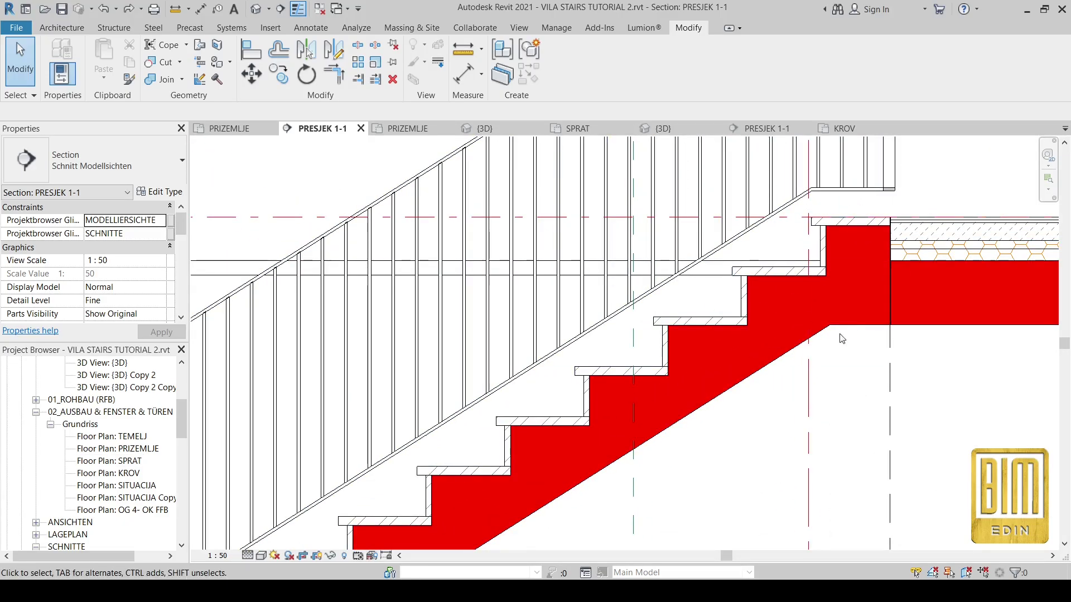
Set the Monolithic Thickness of the staircase's landing type Podest 150 to 15 cm.
click(764, 280)
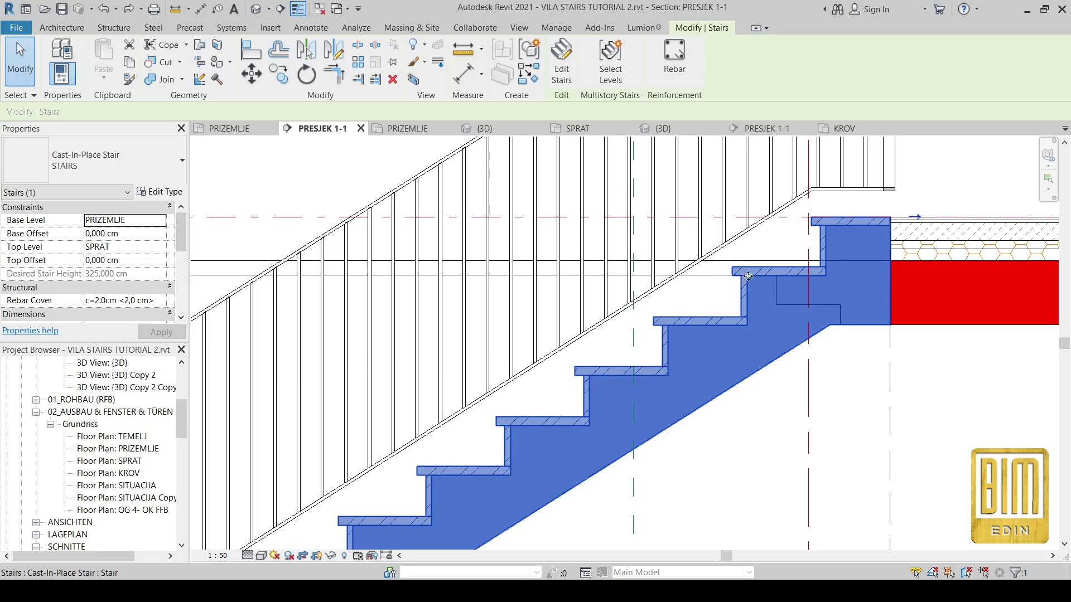
click(166, 193)
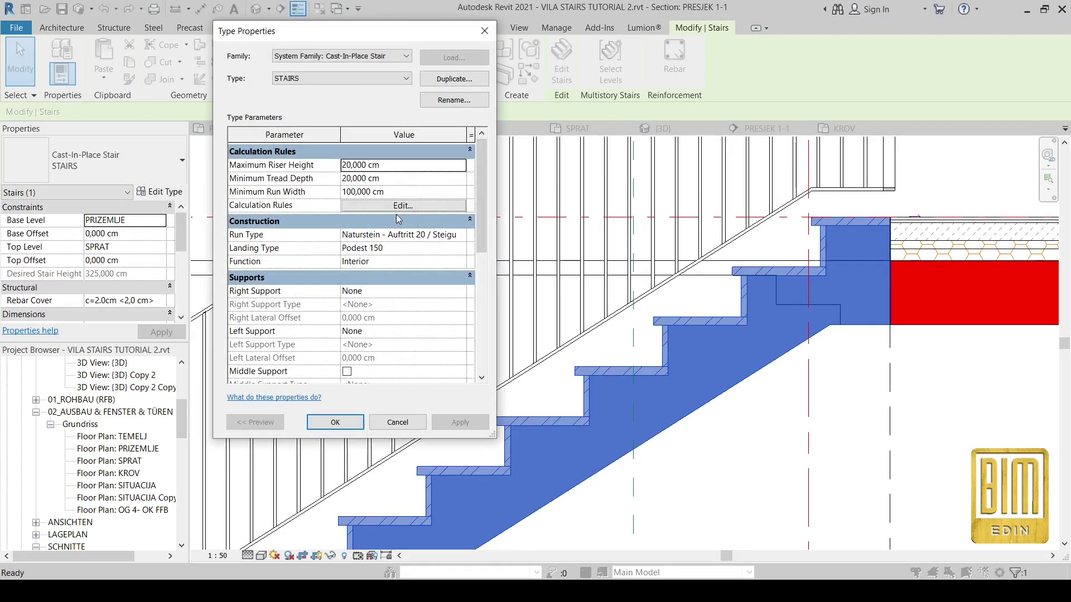
click(457, 249)
click(461, 248)
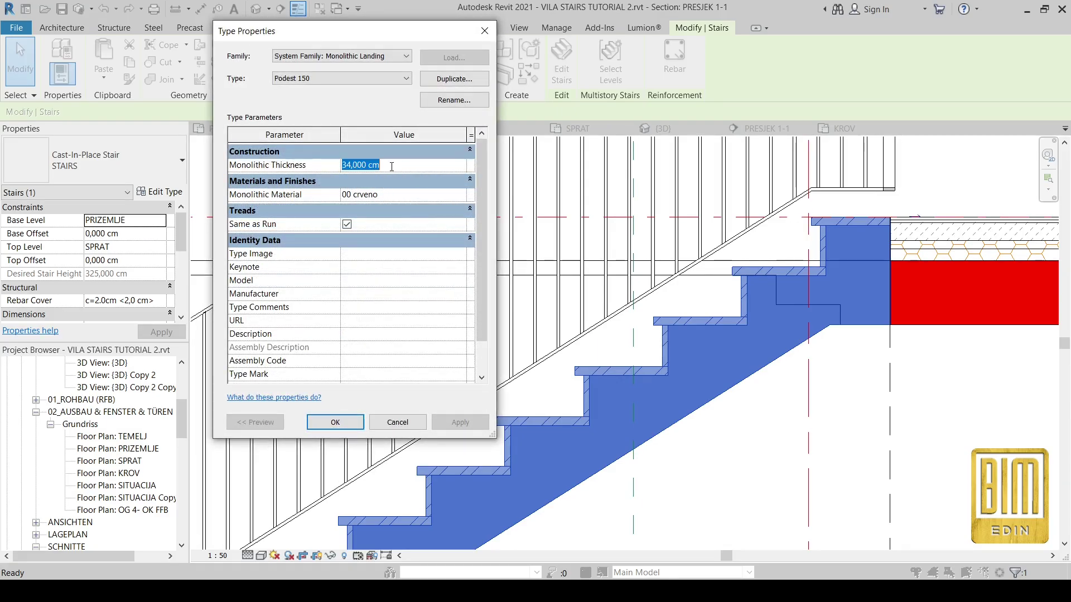
click(391, 166)
text(15)
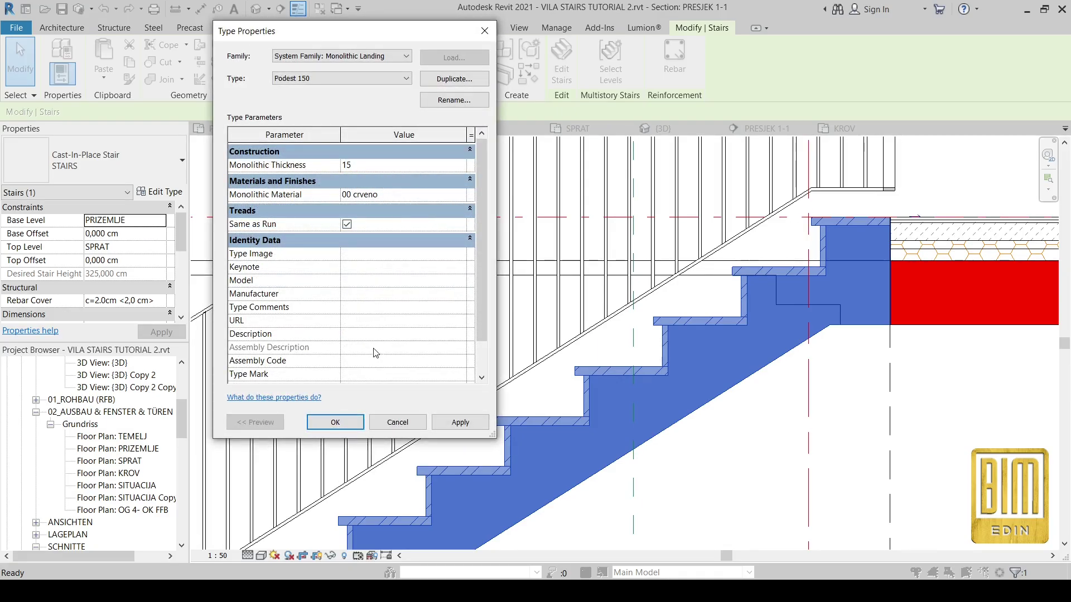
click(335, 422)
click(336, 422)
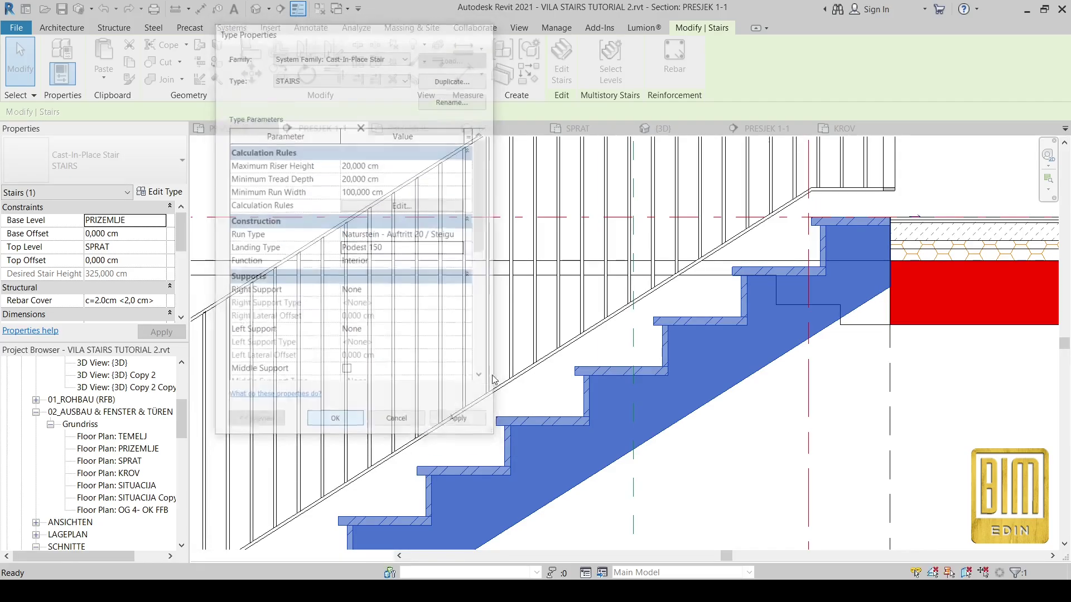
Put the staircase into edit mode, delete its upper run above the intermediate landing, and finish editing.
scroll(755, 214, down, 5)
scroll(587, 336, up, 6)
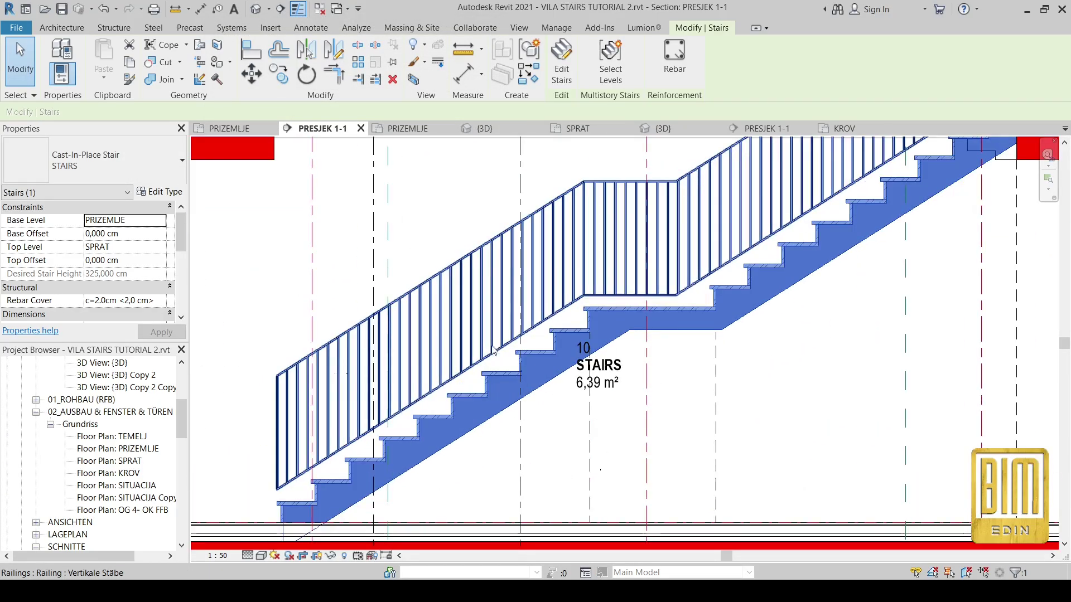
double_click(580, 330)
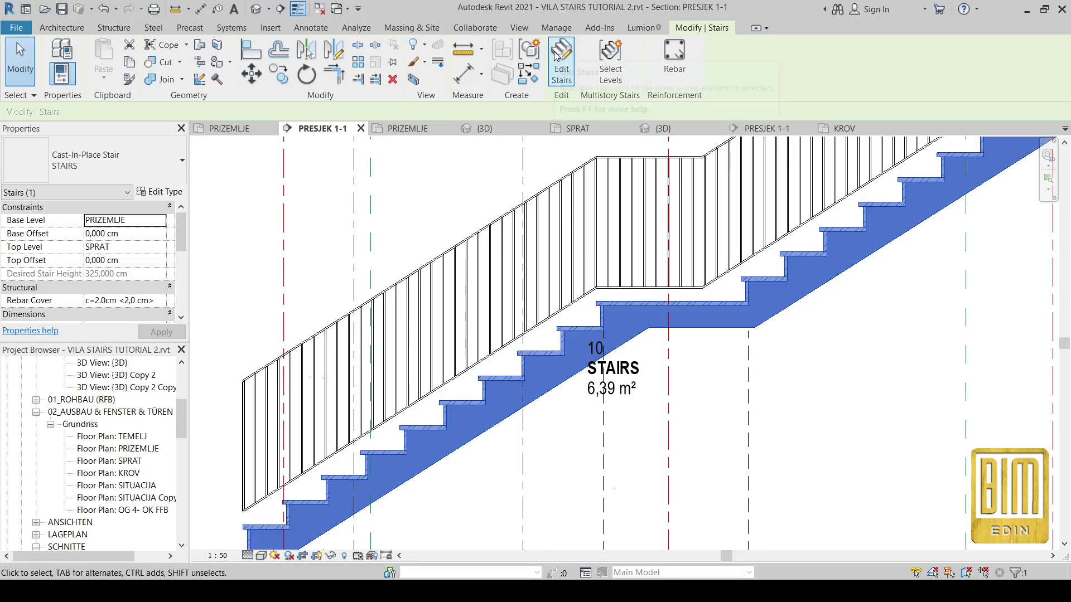
scroll(583, 334, down, 2)
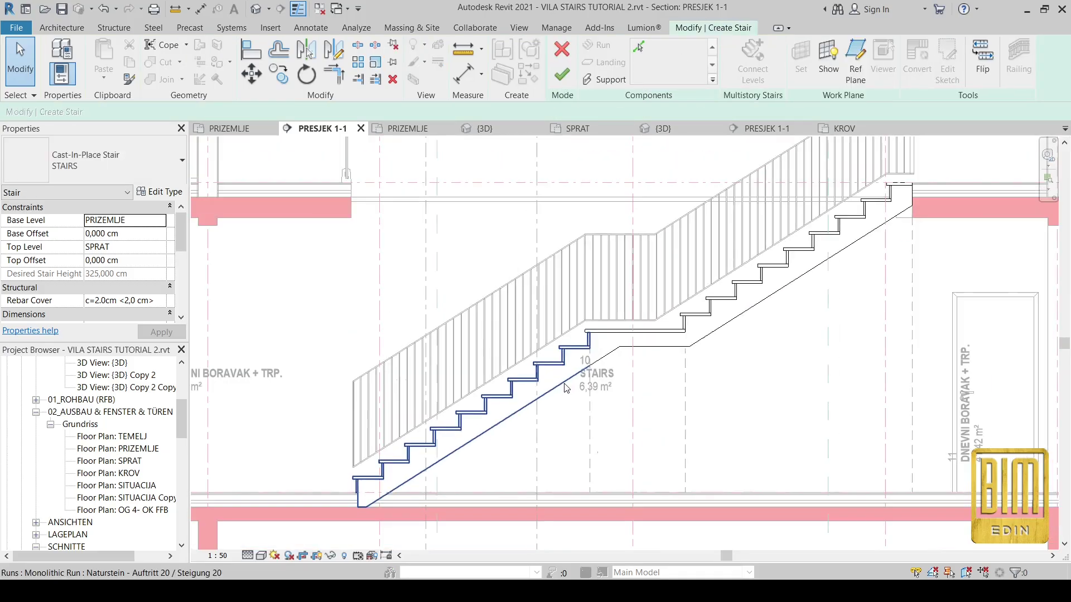
click(706, 313)
right_click(704, 307)
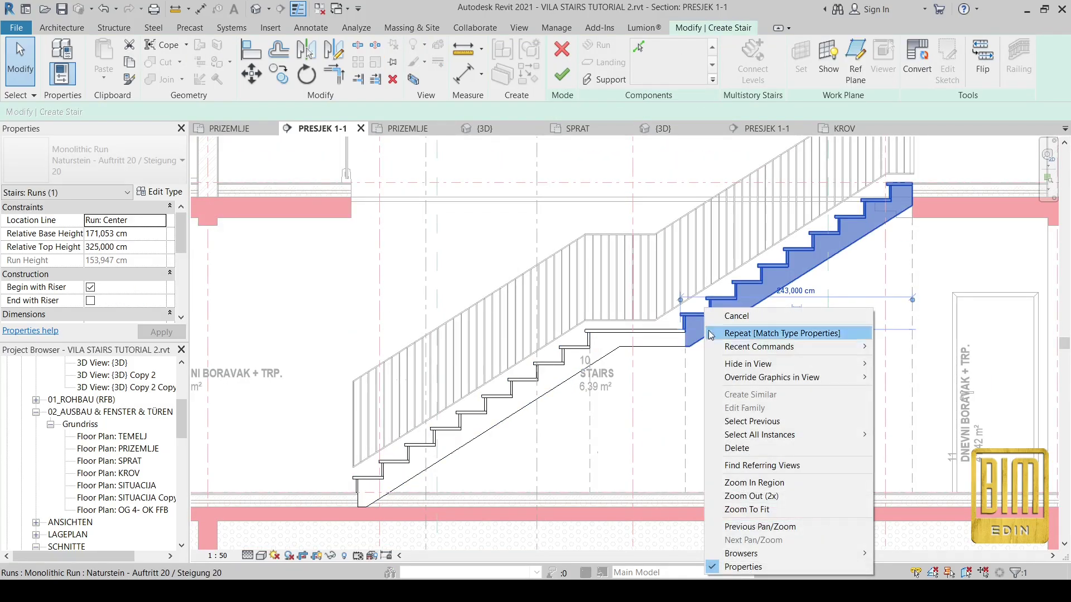
click(736, 448)
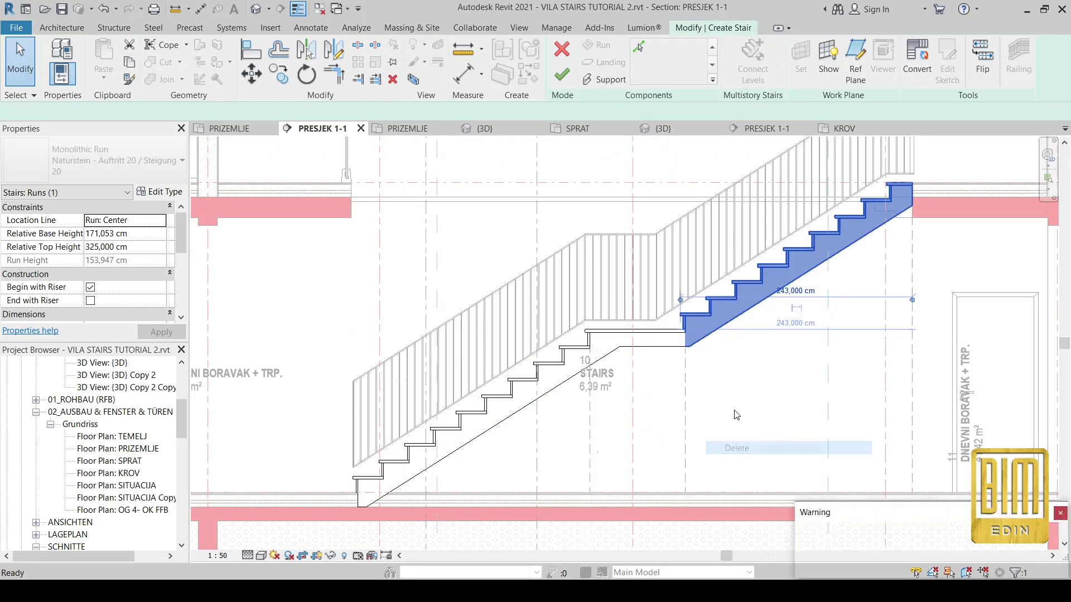
click(562, 74)
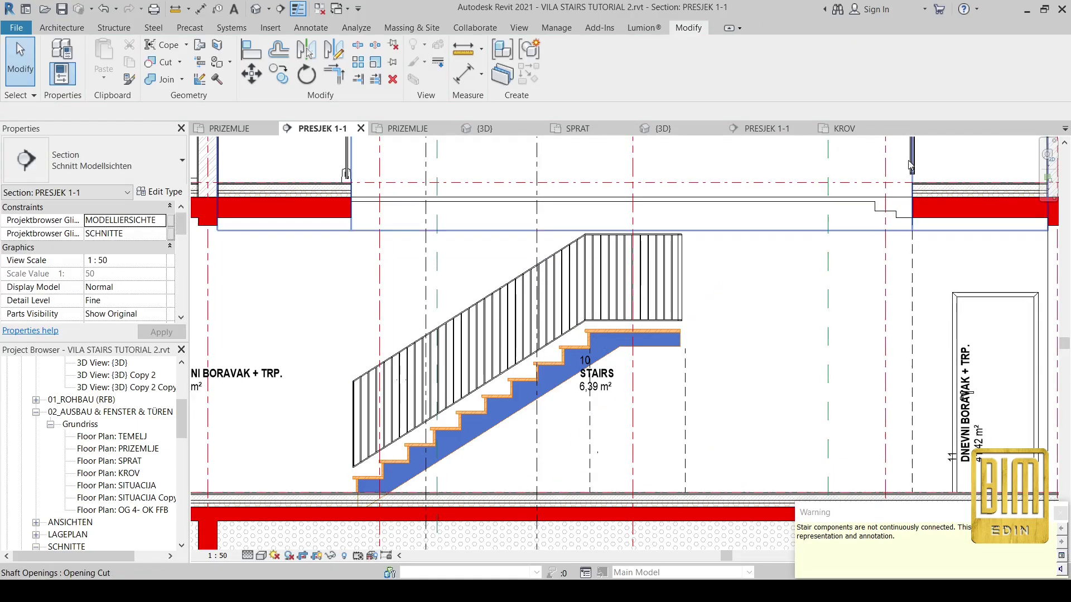
click(622, 307)
click(562, 66)
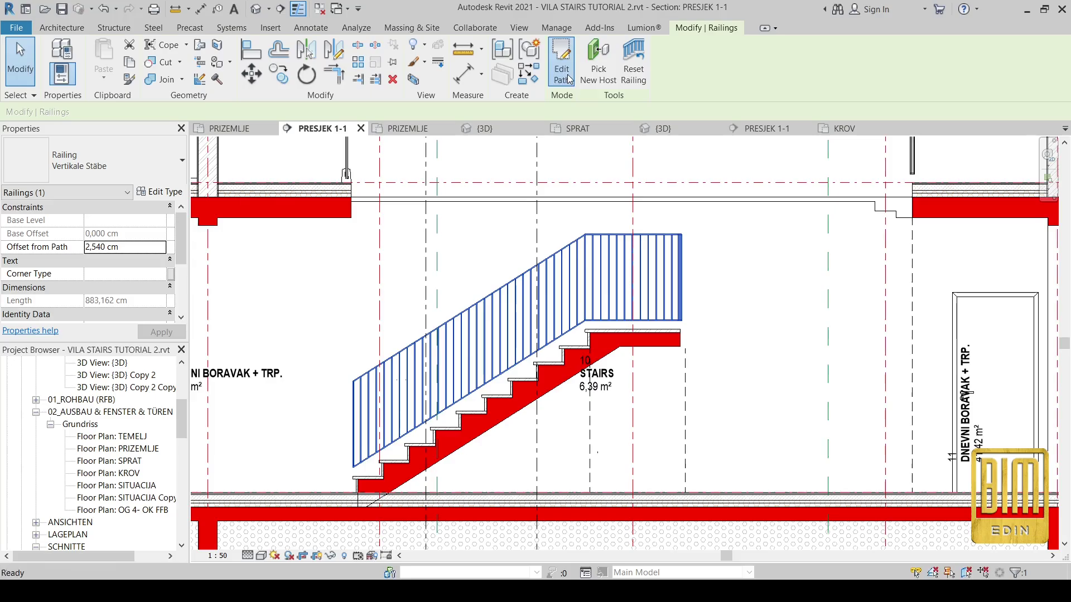
click(603, 432)
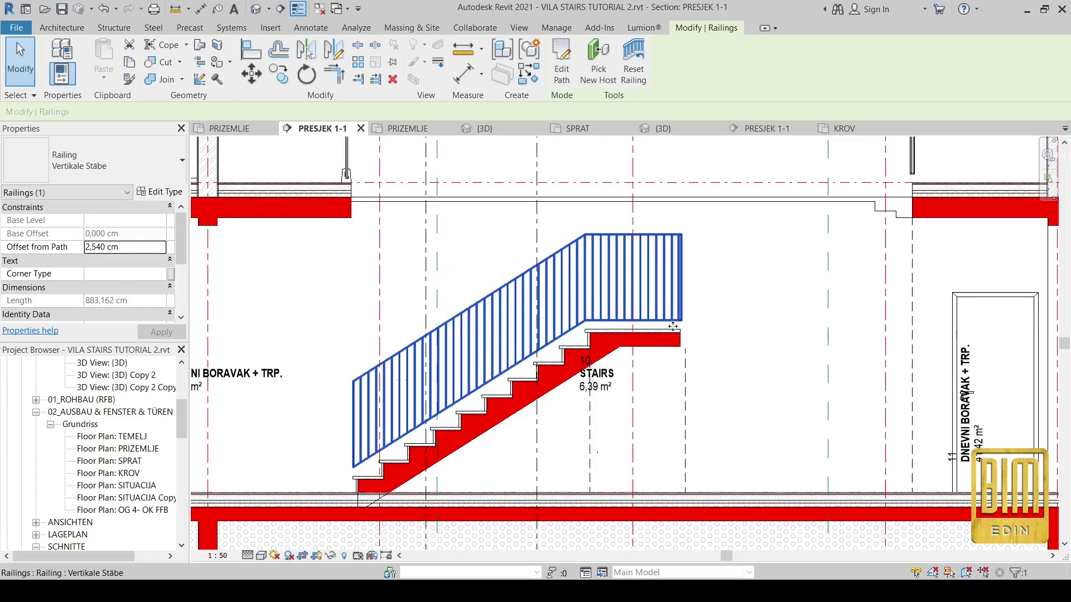
Edit the staircase again, delete the leftover narrow top landing beside the upper floor slab, finish editing and dismiss the warning.
click(614, 340)
click(561, 62)
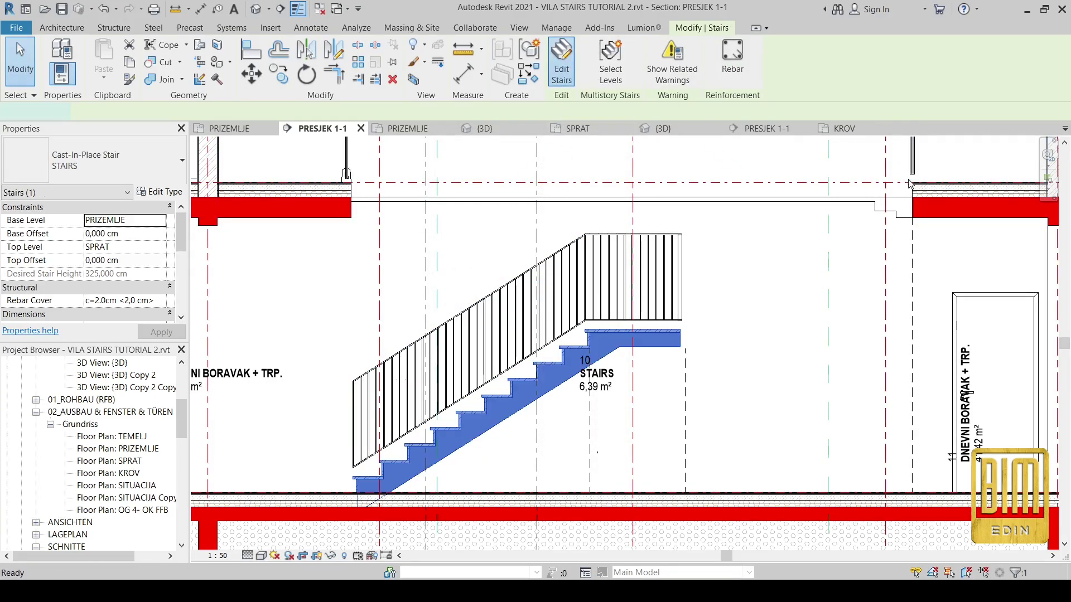
scroll(770, 294, up, 6)
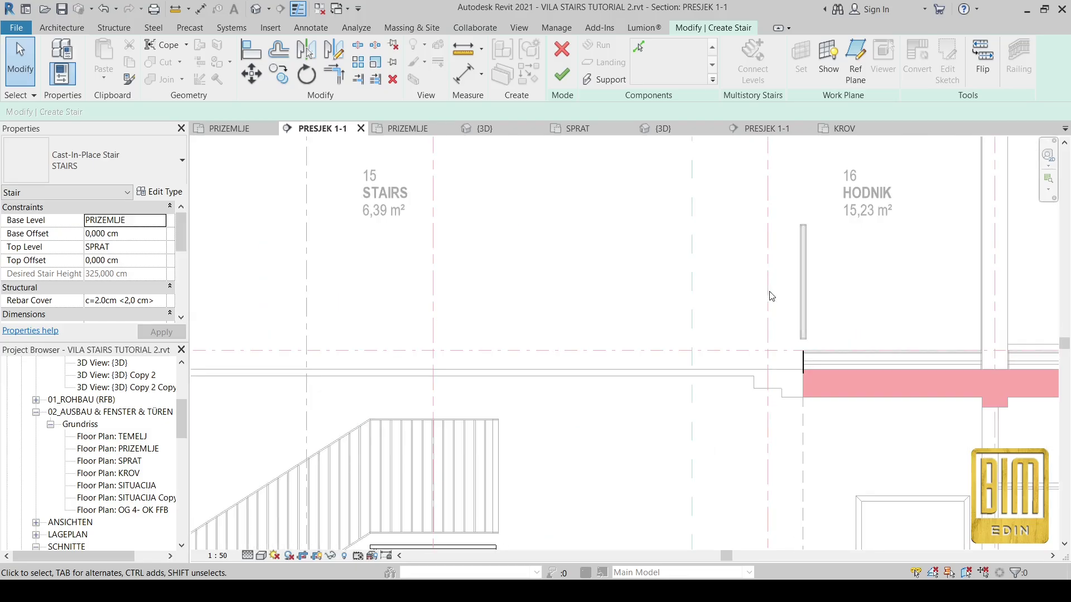
right_click(800, 366)
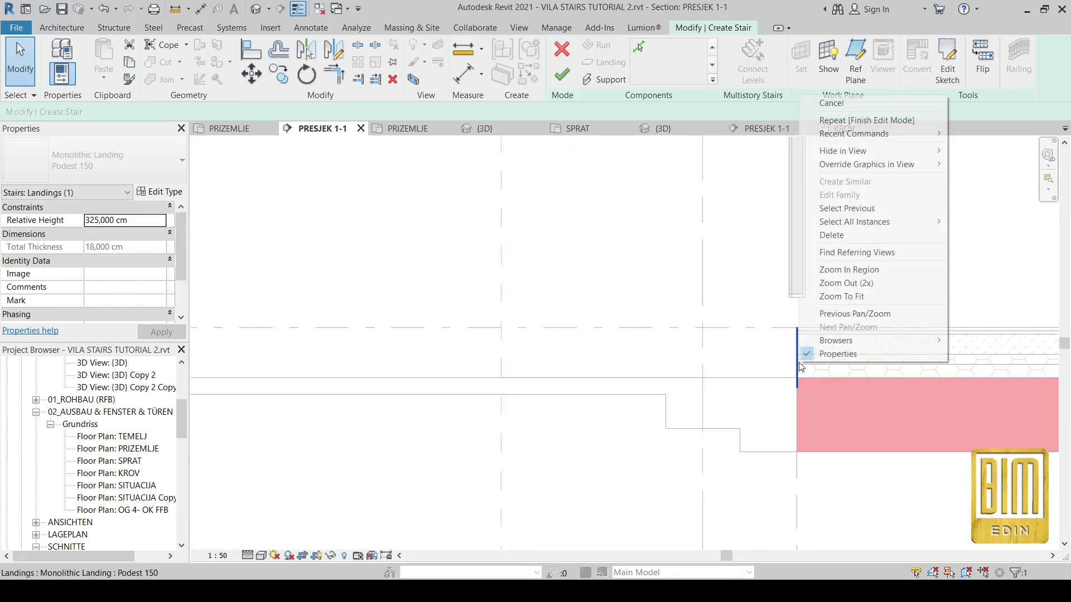
click(831, 235)
scroll(779, 325, down, 2)
click(562, 74)
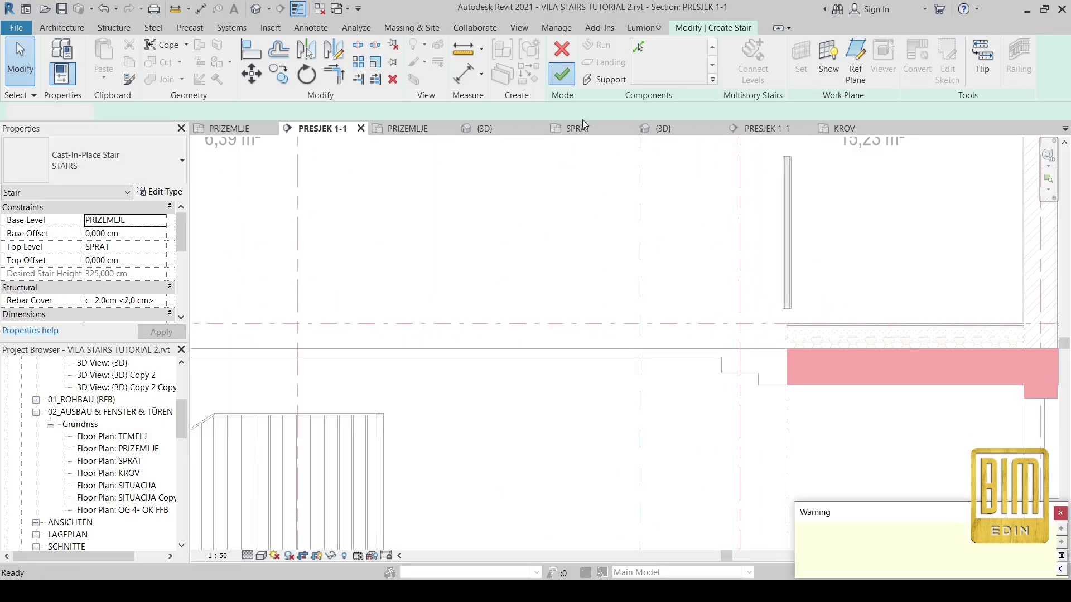
scroll(763, 284, down, 2)
scroll(762, 284, down, 2)
scroll(623, 385, up, 2)
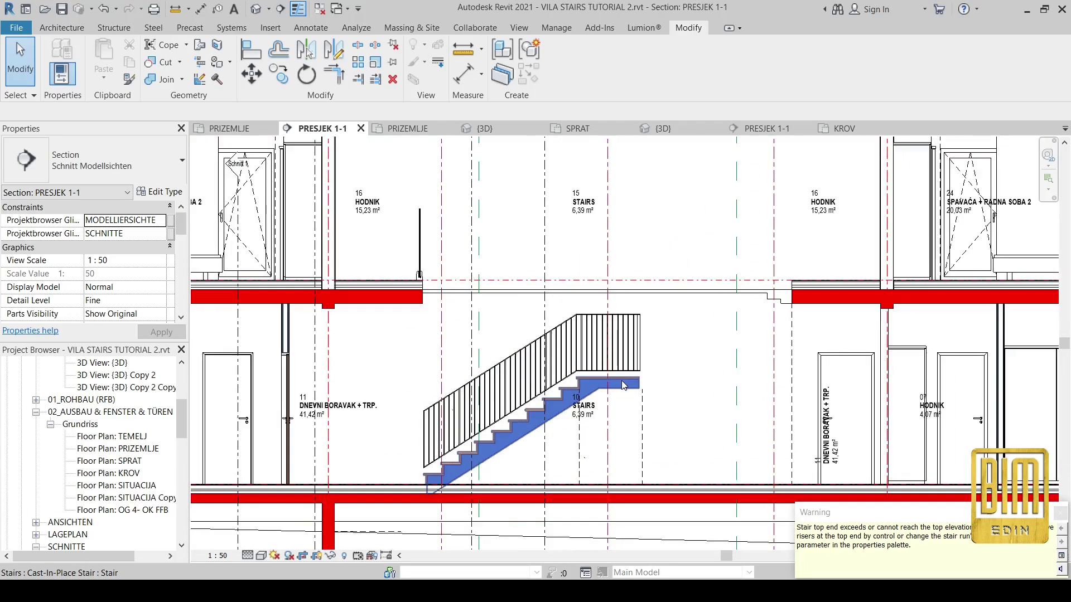
click(1059, 515)
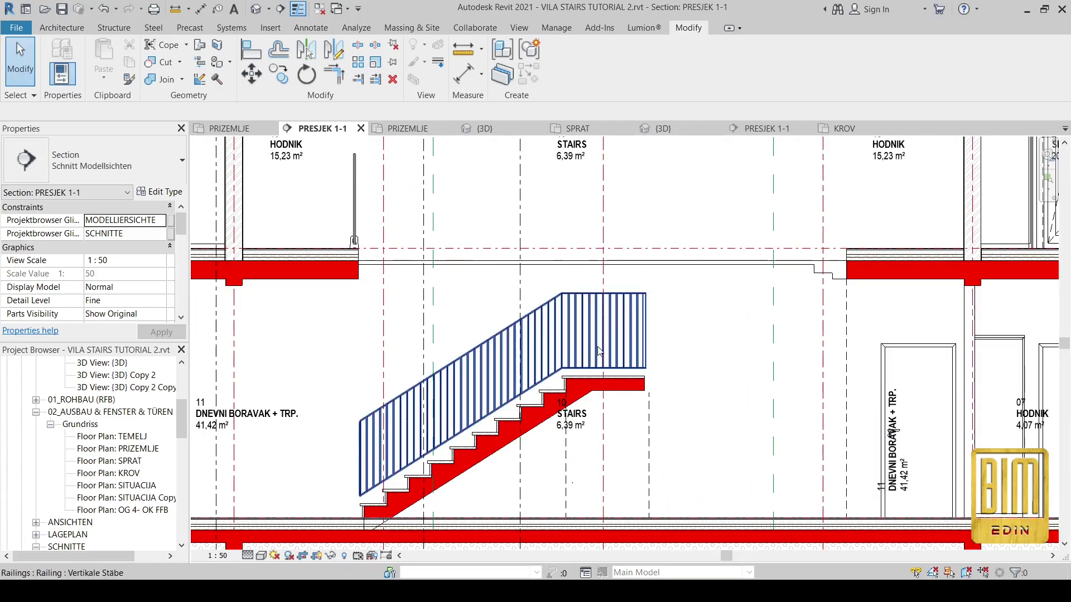
In floor plan PRIZEMLJE, delete the railing path segments along the wall and across the landing's end, and finish the path.
double_click(125, 449)
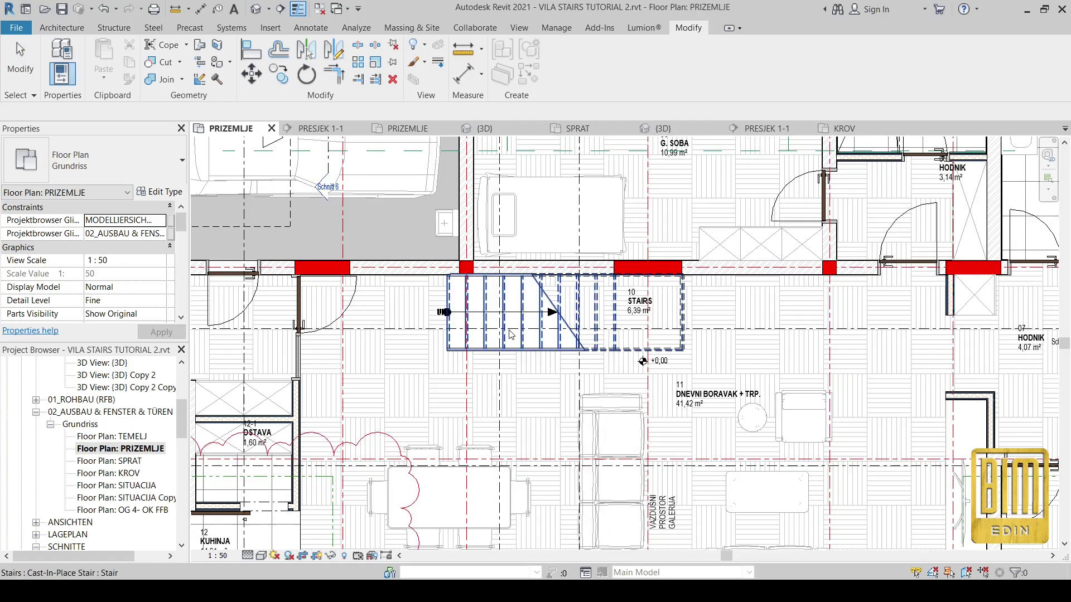
scroll(719, 311, up, 3)
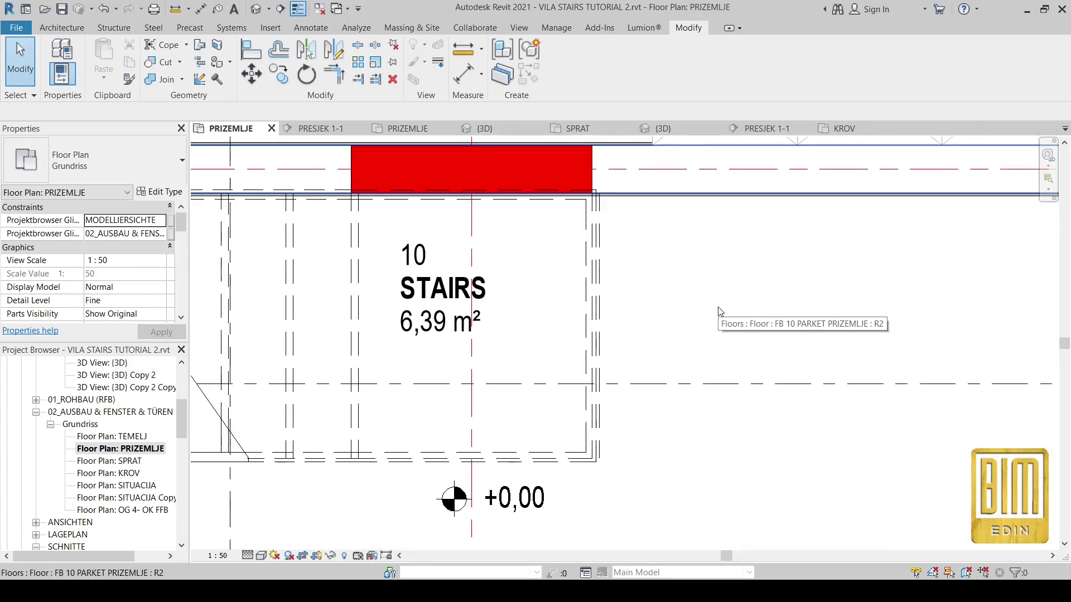
double_click(592, 273)
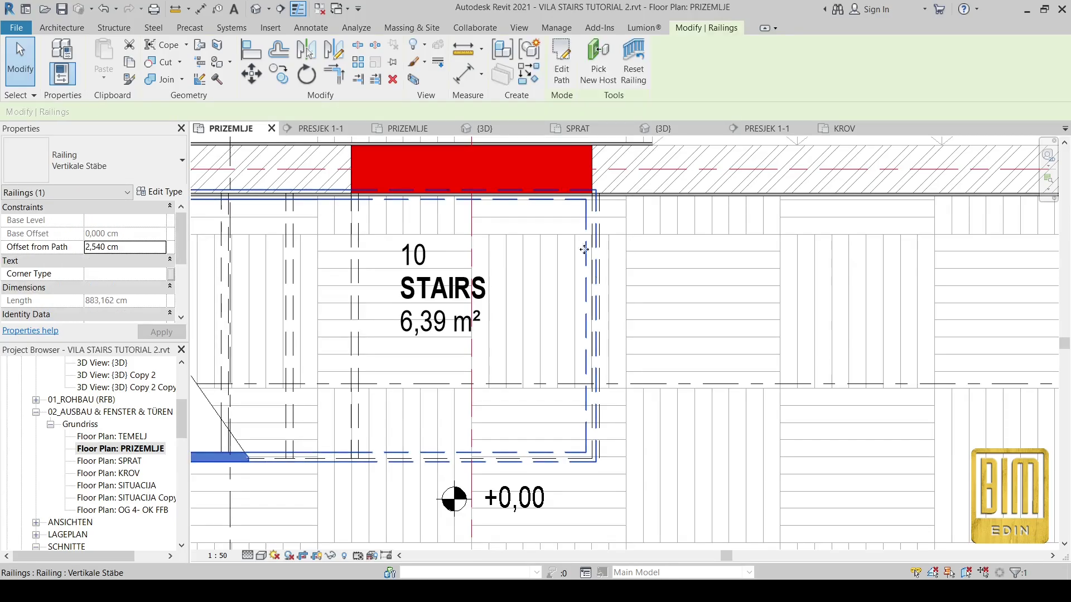
scroll(574, 215, down, 3)
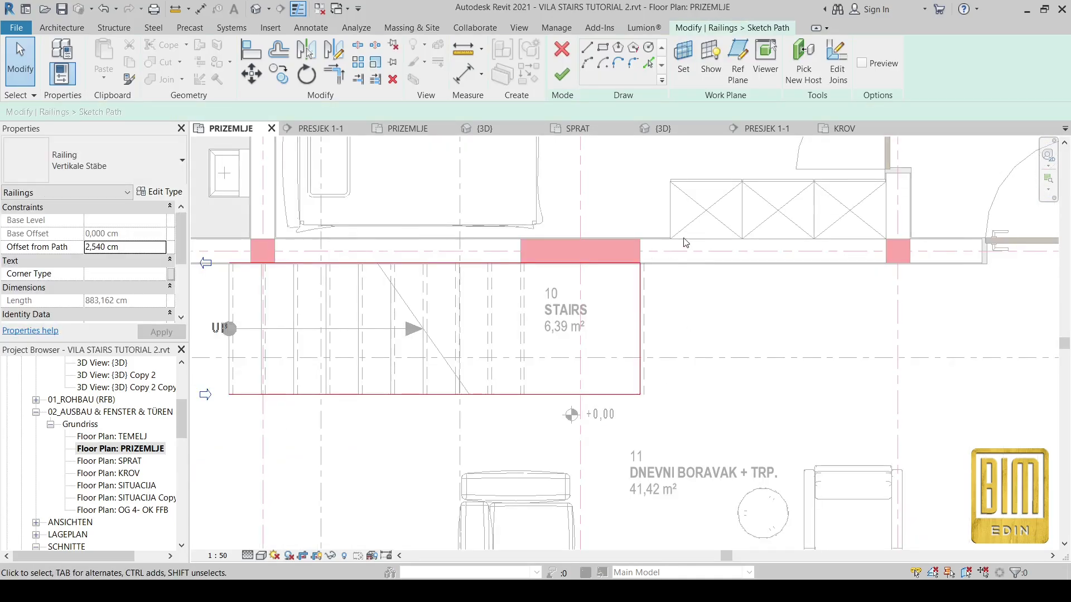
right_click(611, 292)
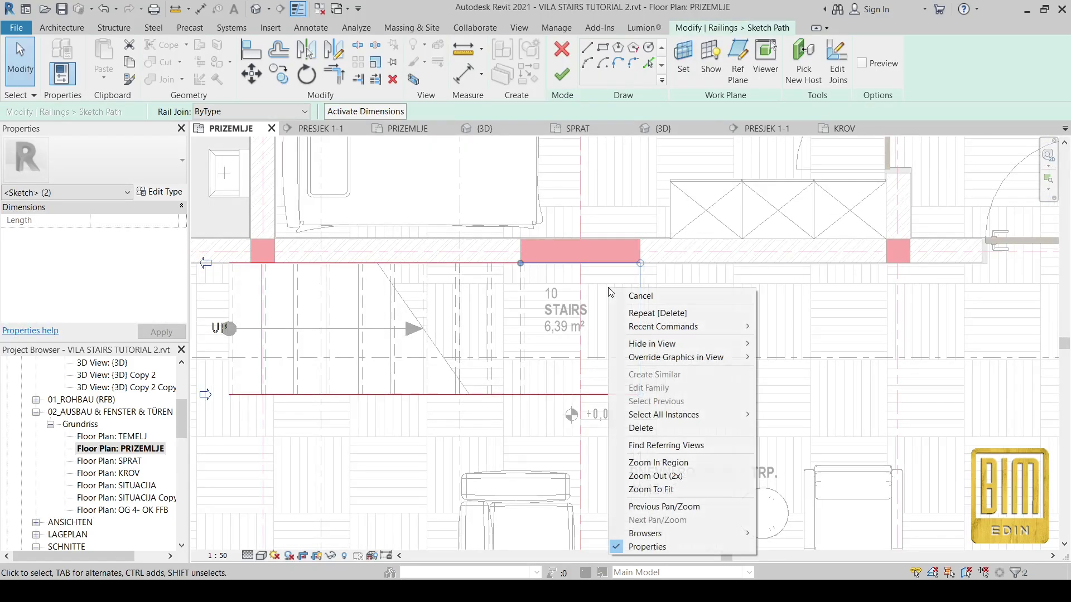
click(642, 427)
right_click(458, 272)
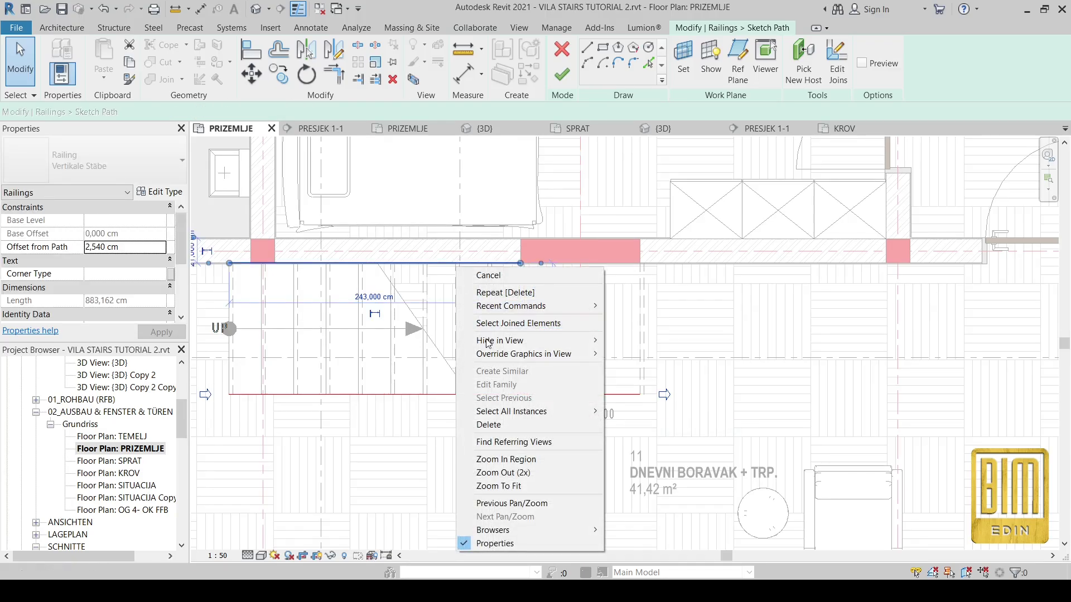
click(491, 424)
click(562, 74)
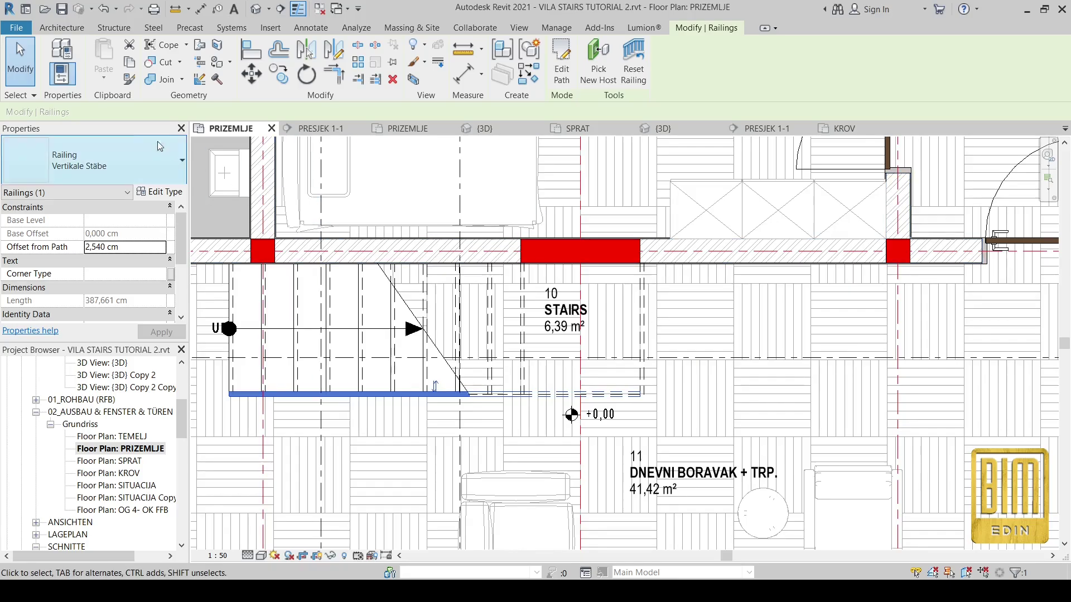
Start a new stair and duplicate the Cast-In-Place Stair type STAIRS as STAIRS 2.
click(61, 28)
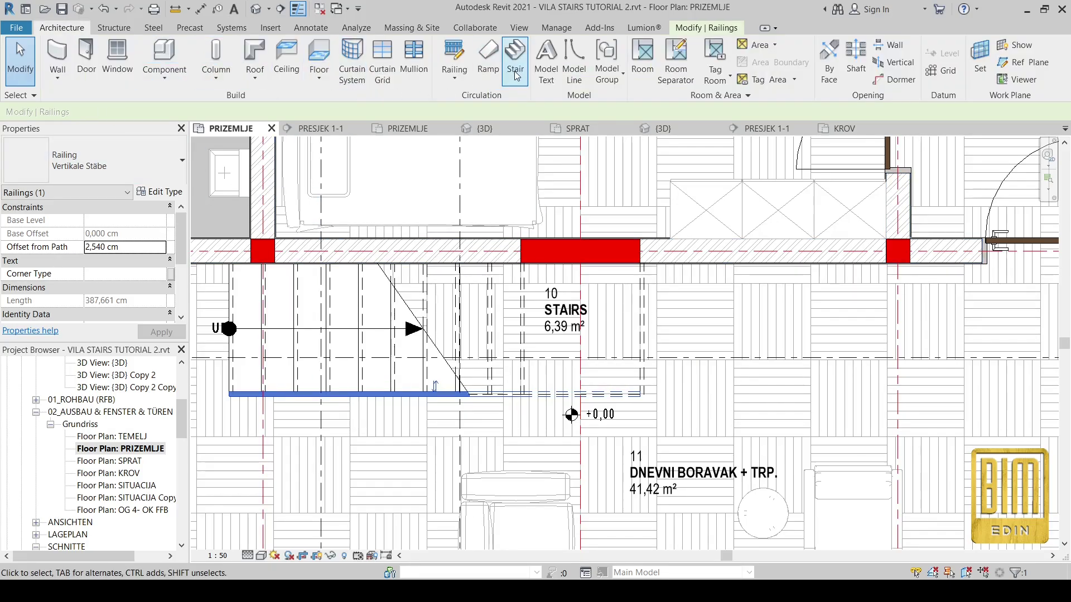
click(515, 59)
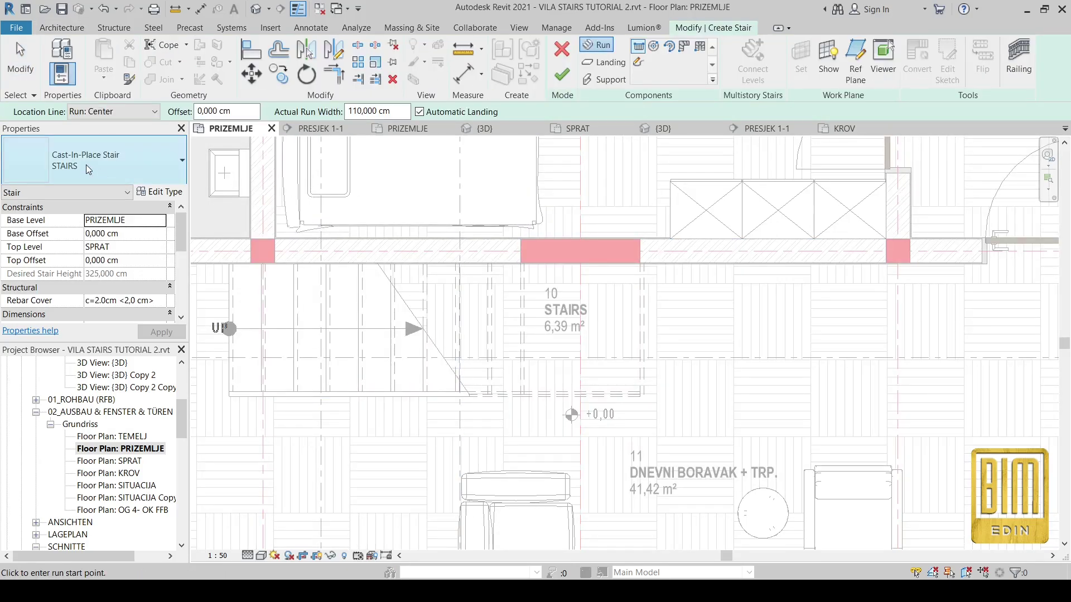
click(86, 165)
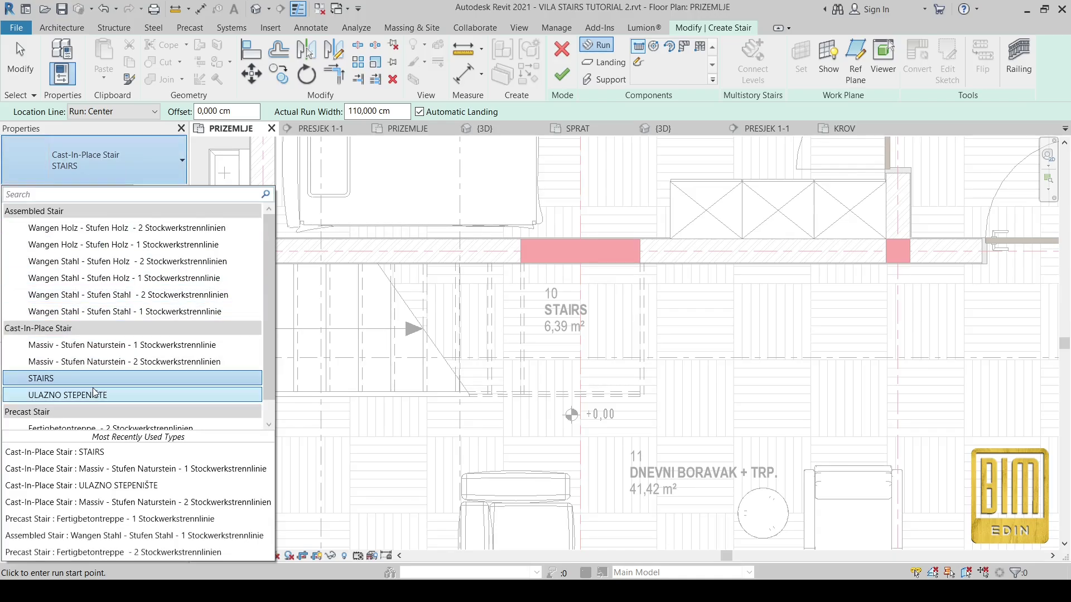
scroll(96, 393, down, 1)
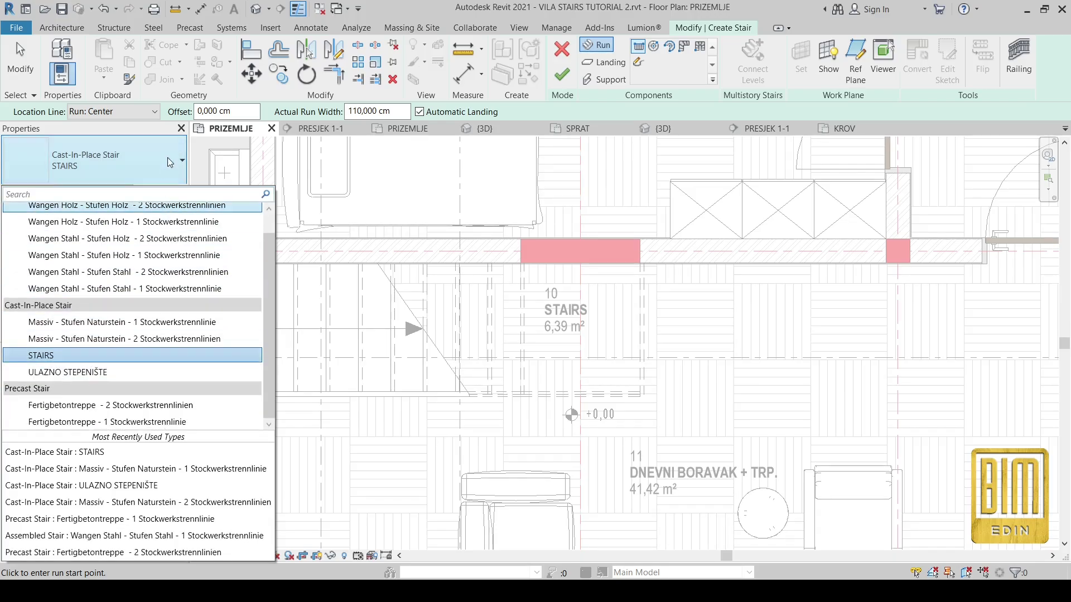
click(160, 138)
click(160, 191)
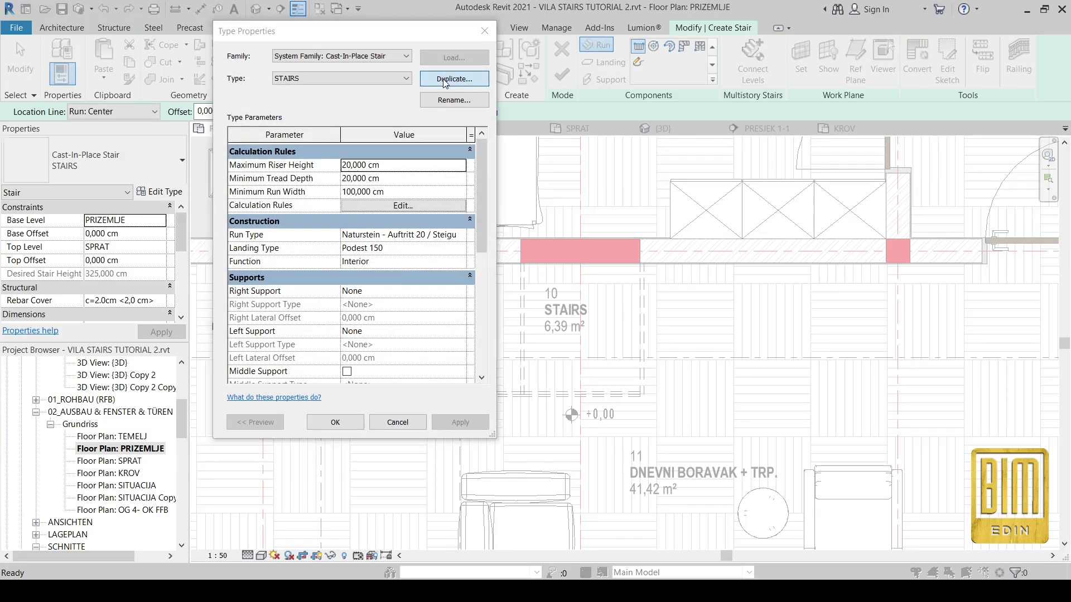
click(453, 79)
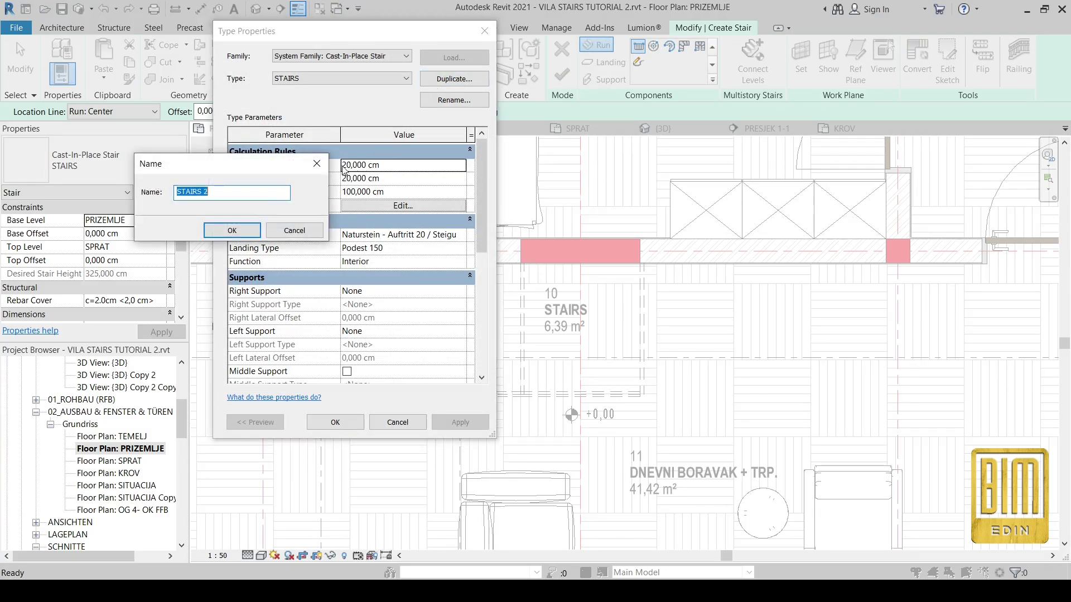
click(230, 231)
Duplicate the landing type Podest 150 as Podest 150 2, assign it to STAIRS 2, and accept the stair type settings.
click(455, 252)
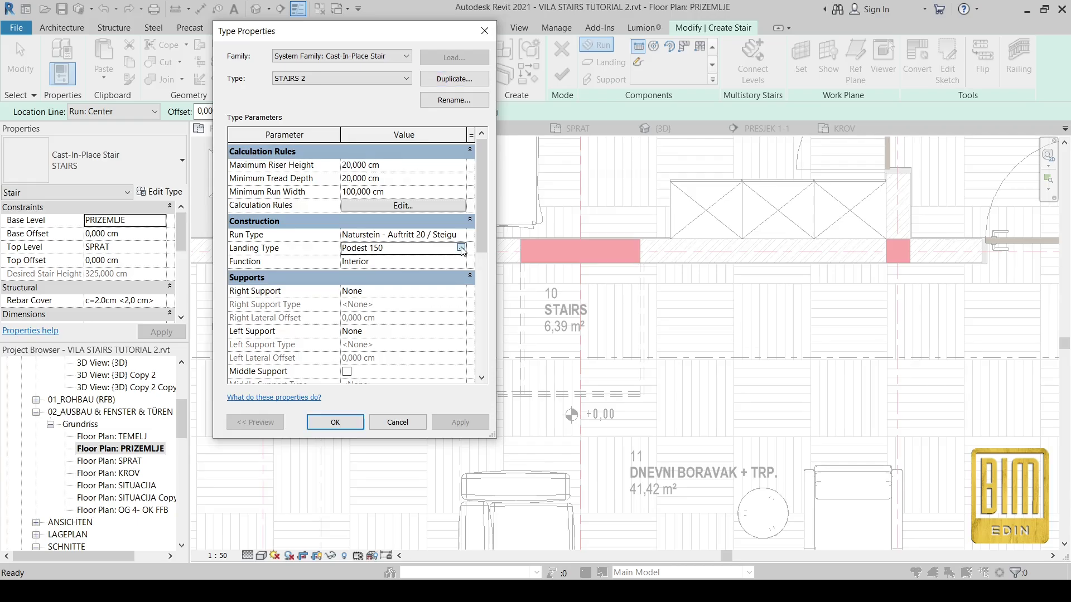
click(462, 249)
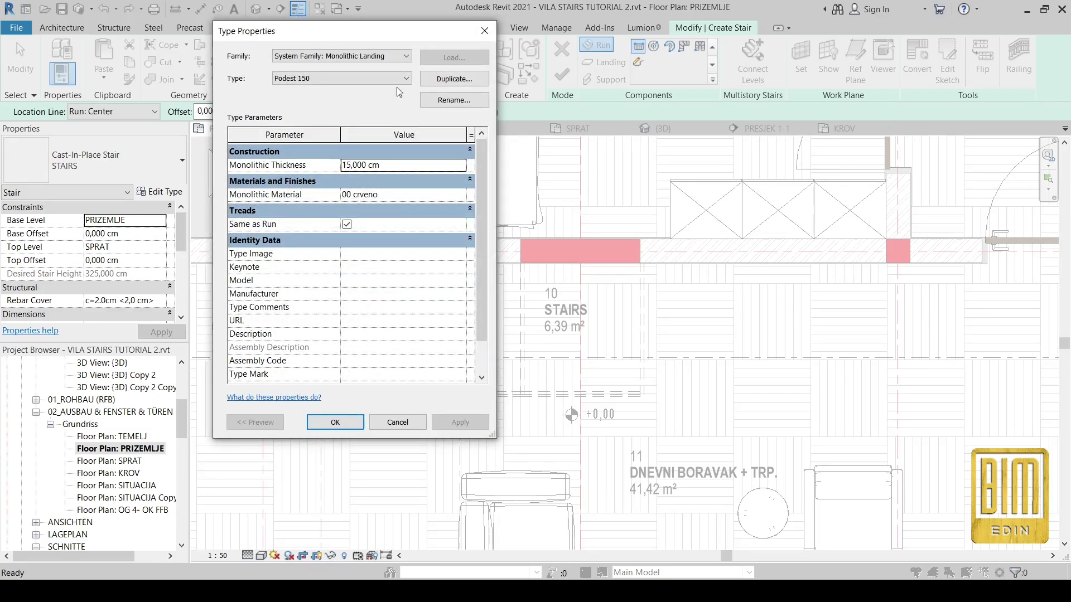
click(449, 79)
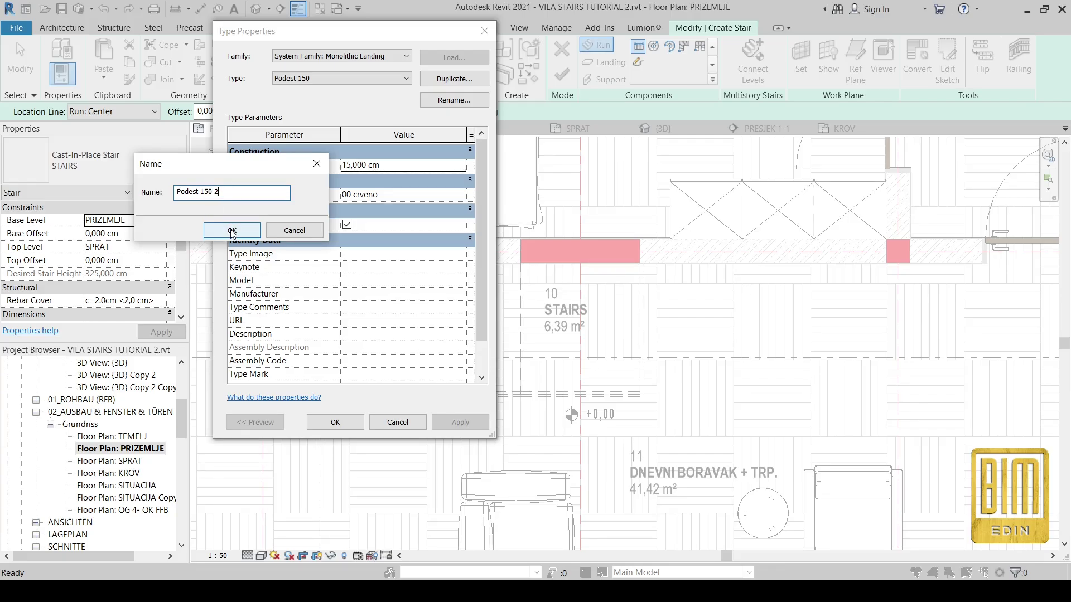
click(223, 231)
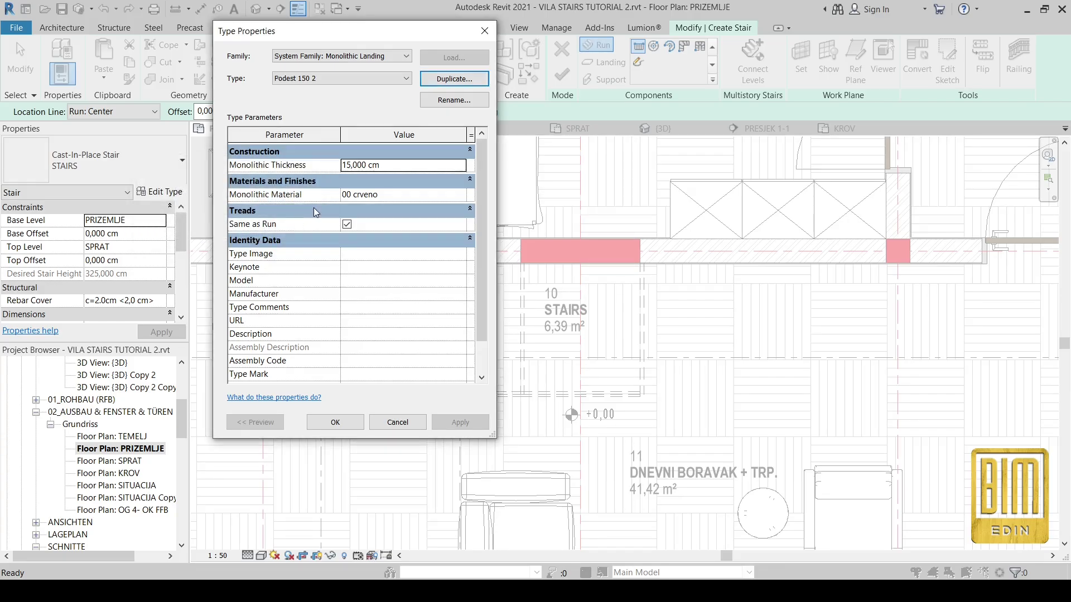
click(404, 166)
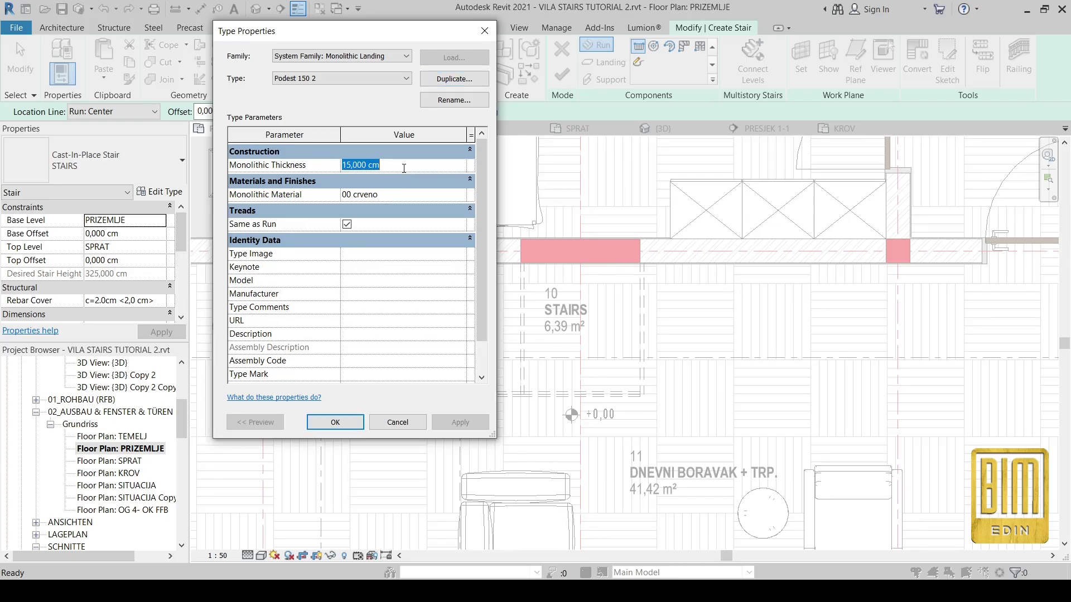
click(341, 425)
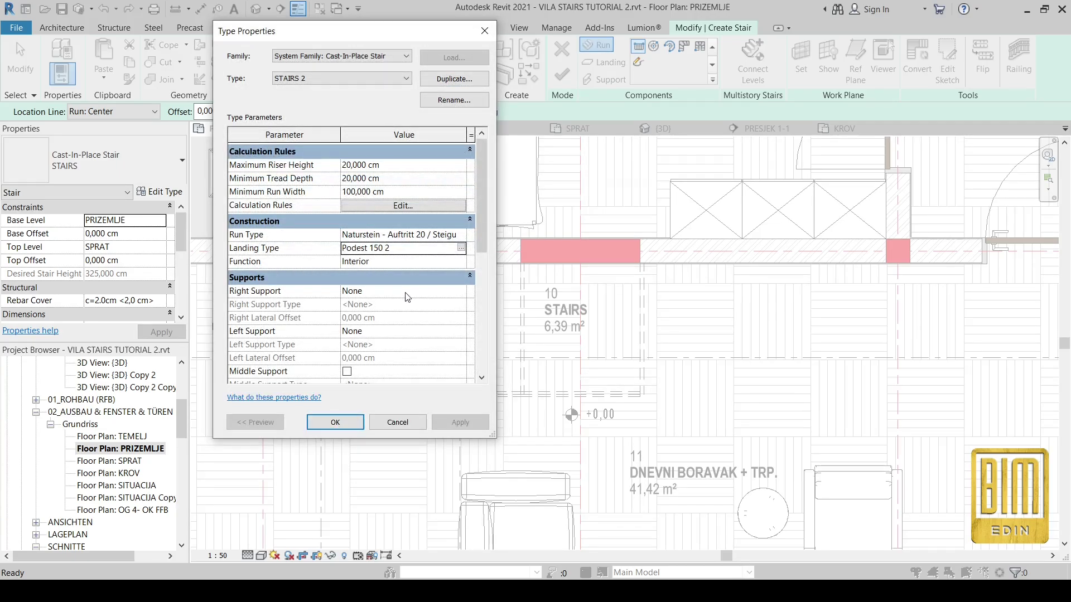
click(341, 425)
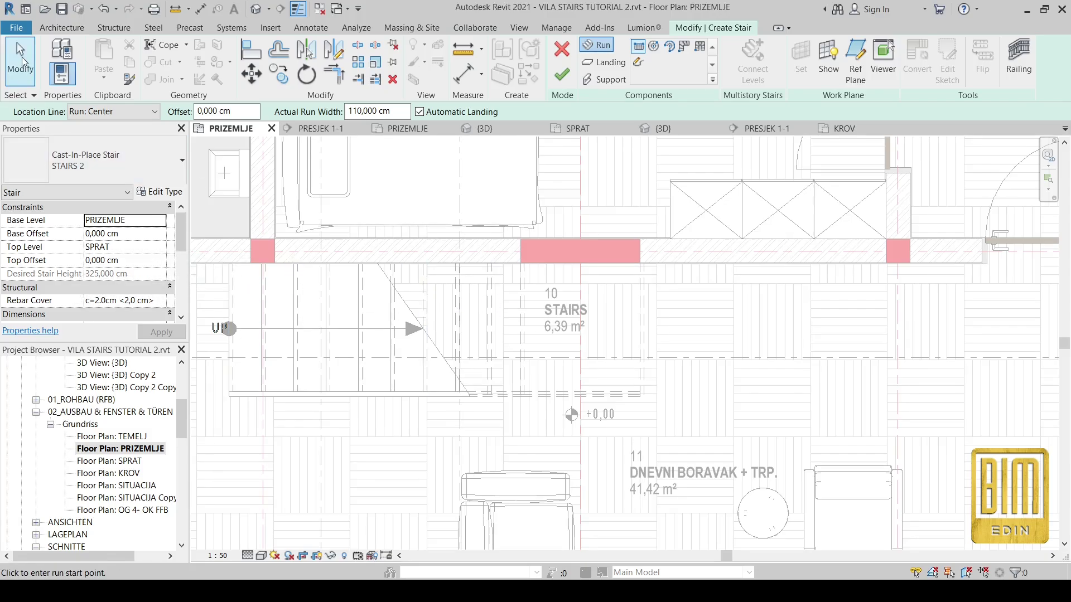
In section PRESJEK 1-1, dimension the height from the ground floor's finished surface to the top of the intermediate landing.
key(Escape)
scroll(551, 355, down, 5)
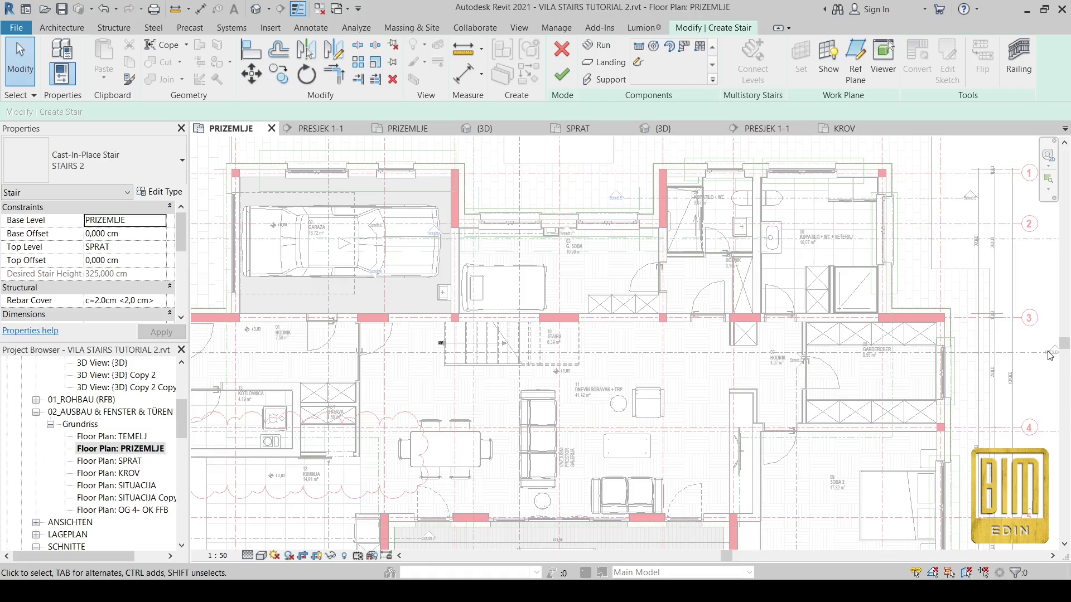
scroll(795, 365, down, 2)
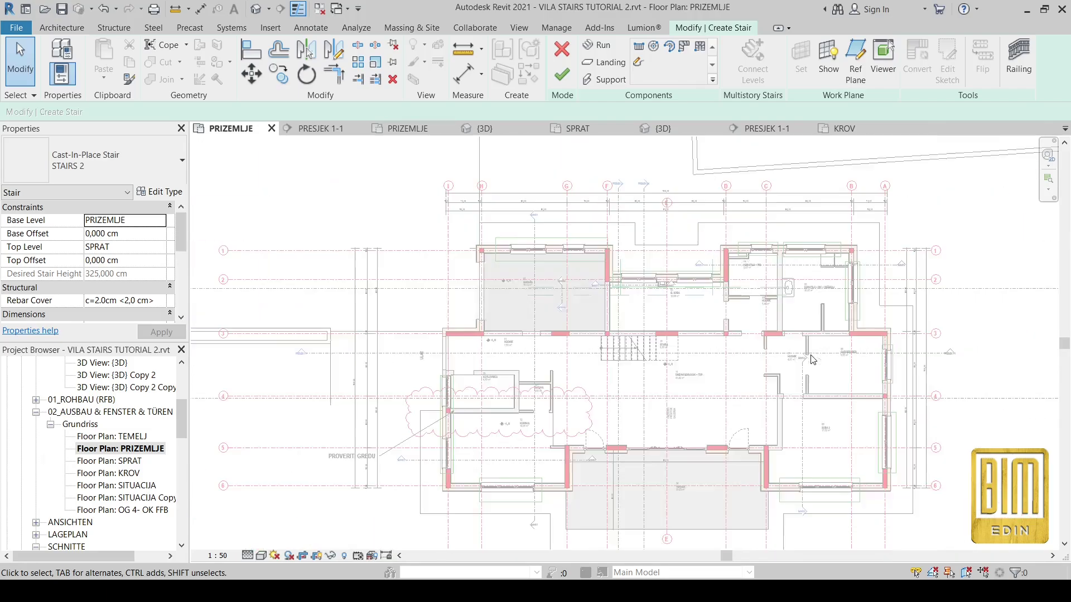
double_click(302, 353)
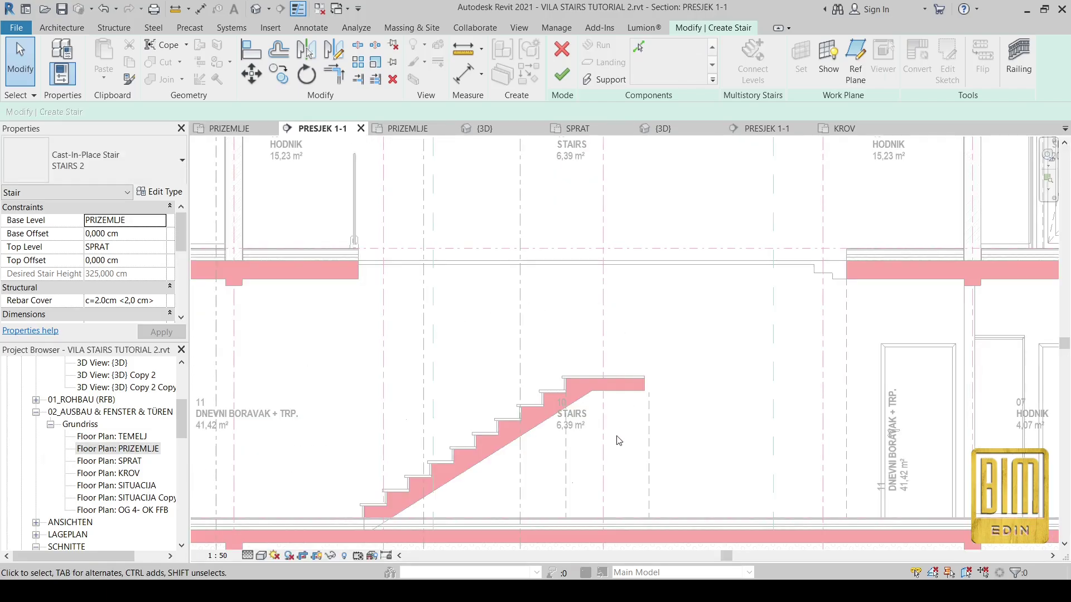
scroll(634, 509, up, 3)
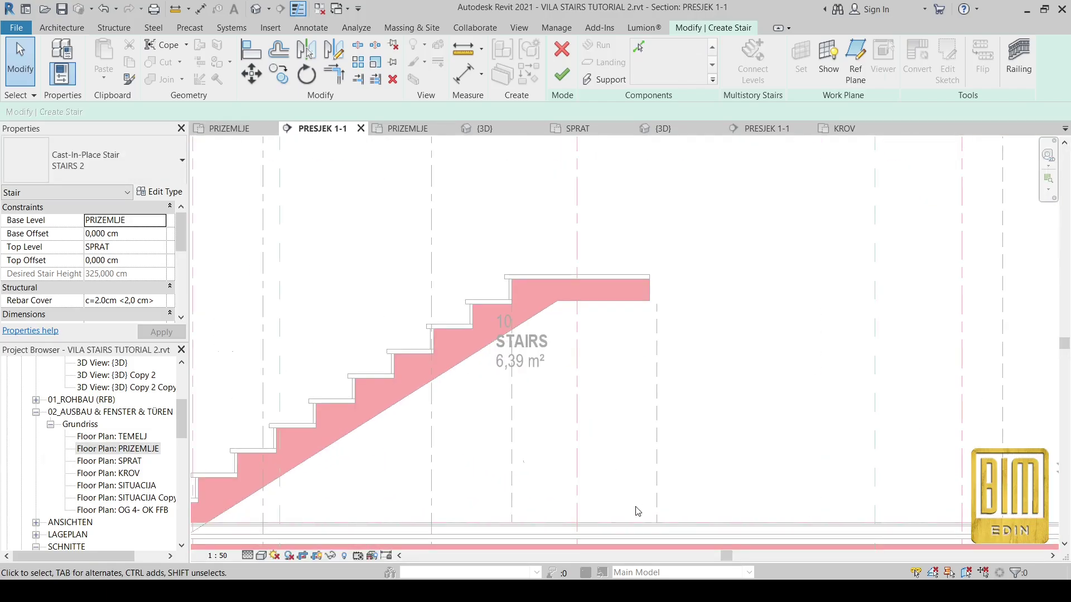
click(463, 77)
scroll(588, 242, down, 1)
click(585, 242)
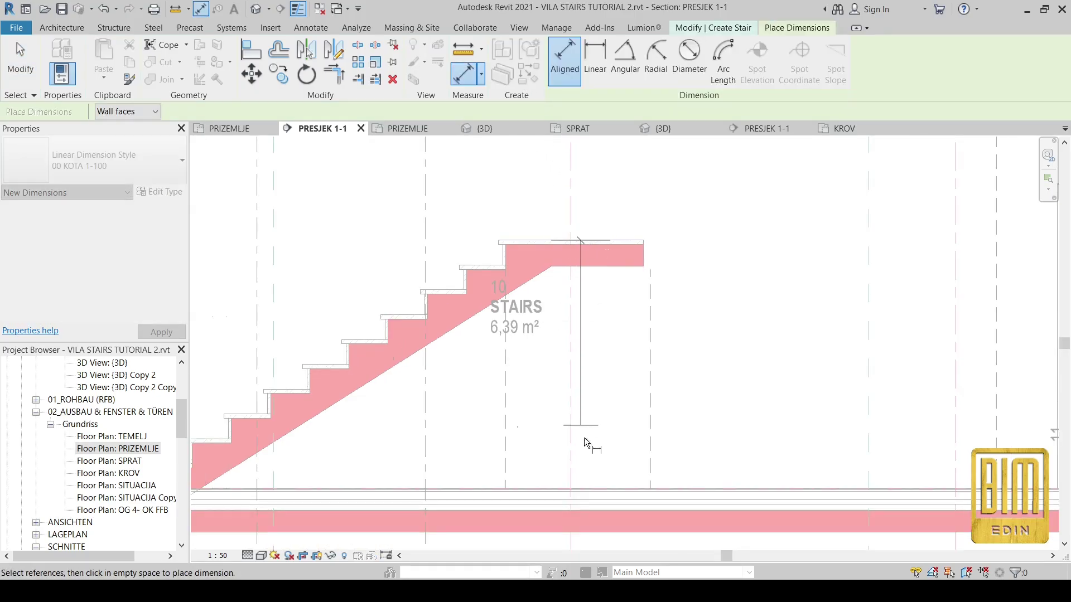
scroll(598, 474, up, 2)
click(599, 493)
scroll(597, 398, down, 1)
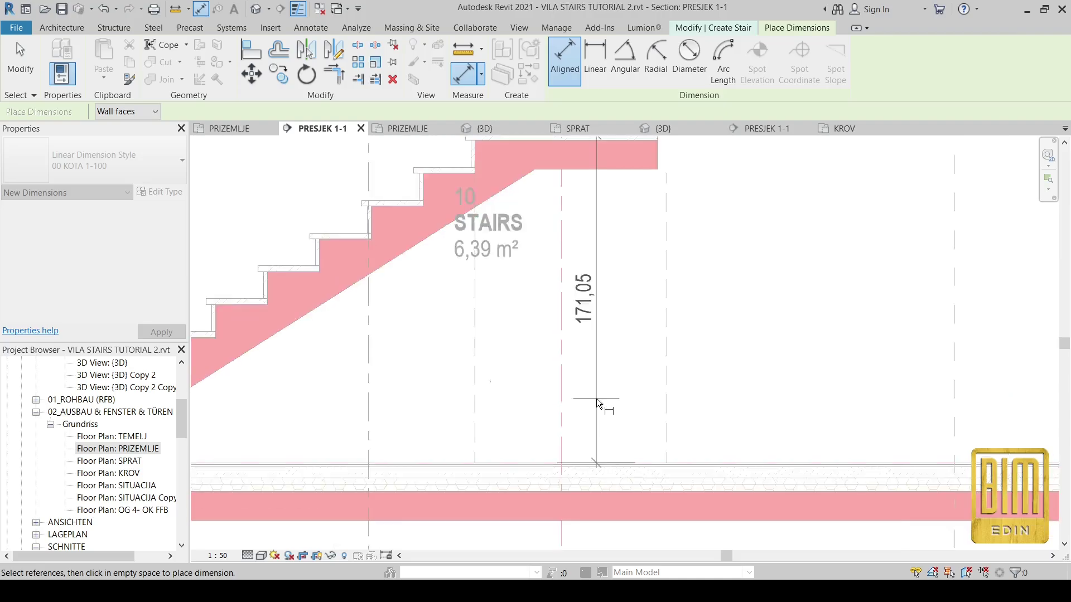
scroll(596, 399, down, 1)
click(605, 290)
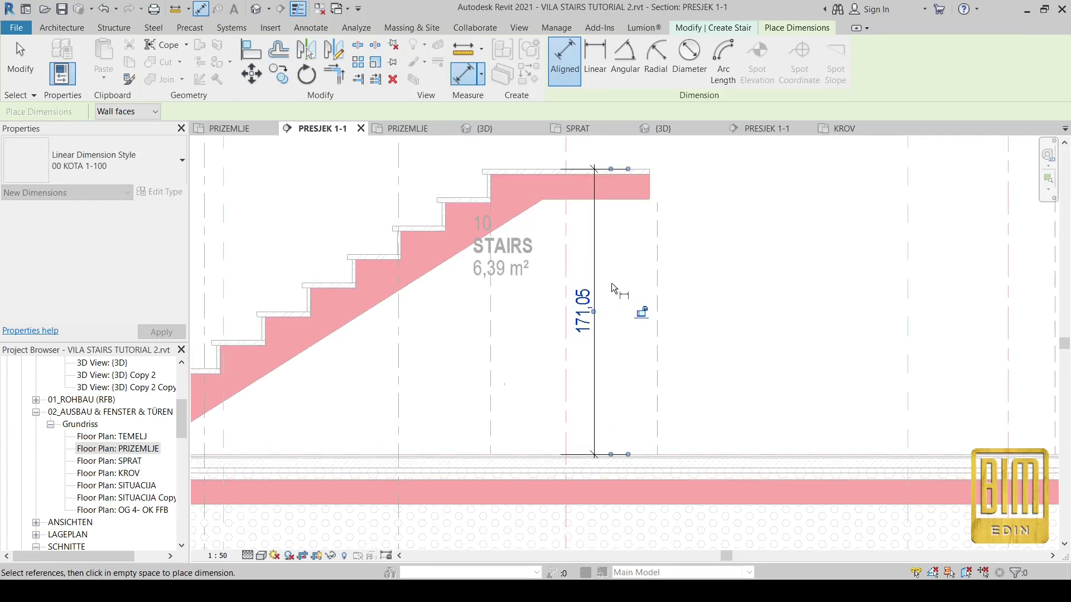
click(21, 62)
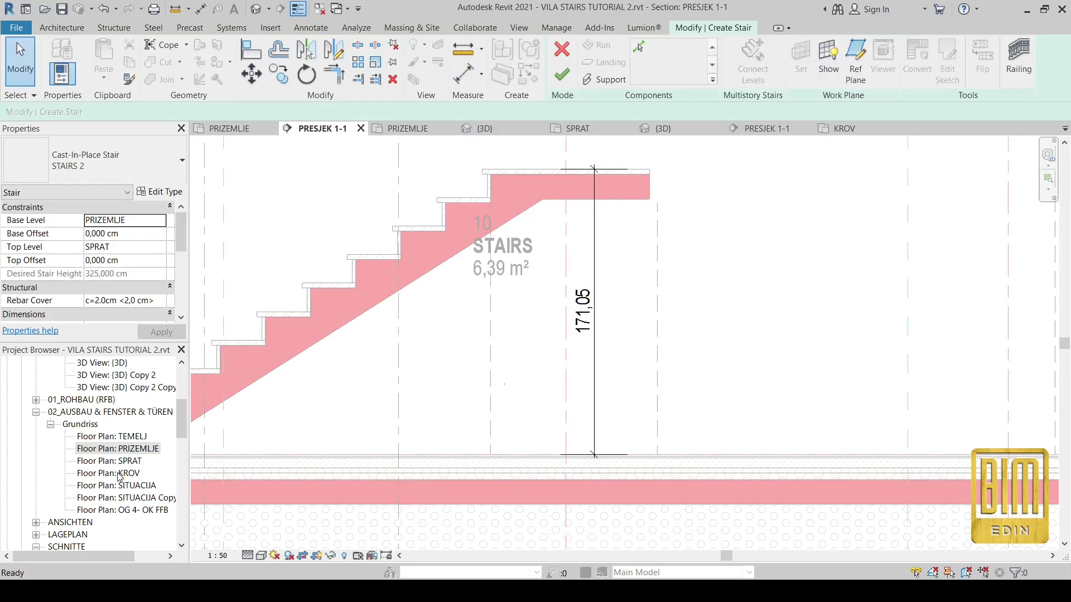
Return to floor plan PRIZEMLJE, start a run for the new stair and set its base offset to 171.05 cm.
double_click(123, 449)
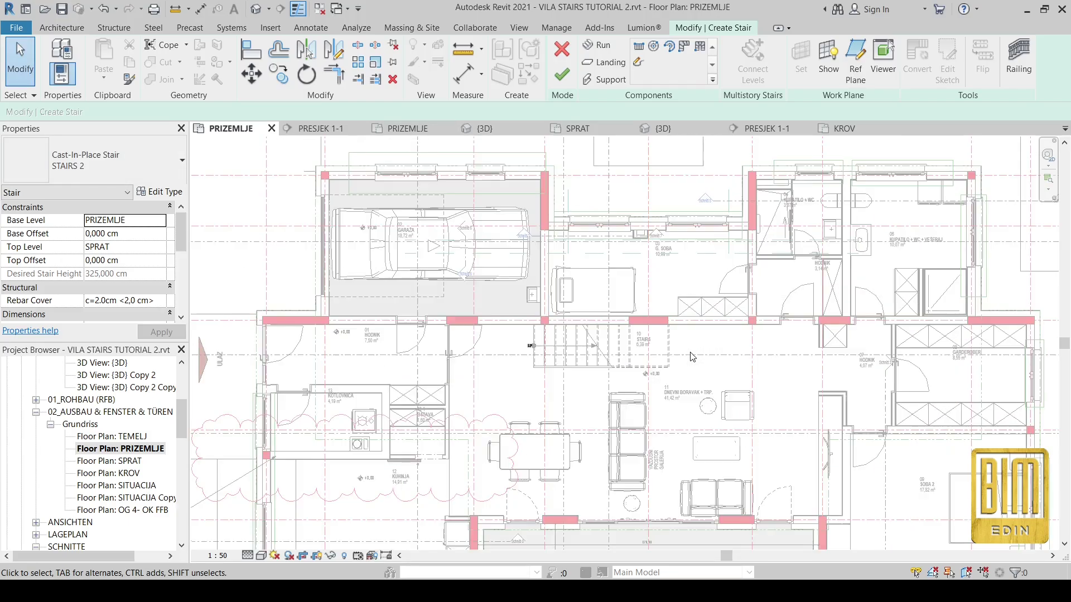
scroll(692, 357, up, 5)
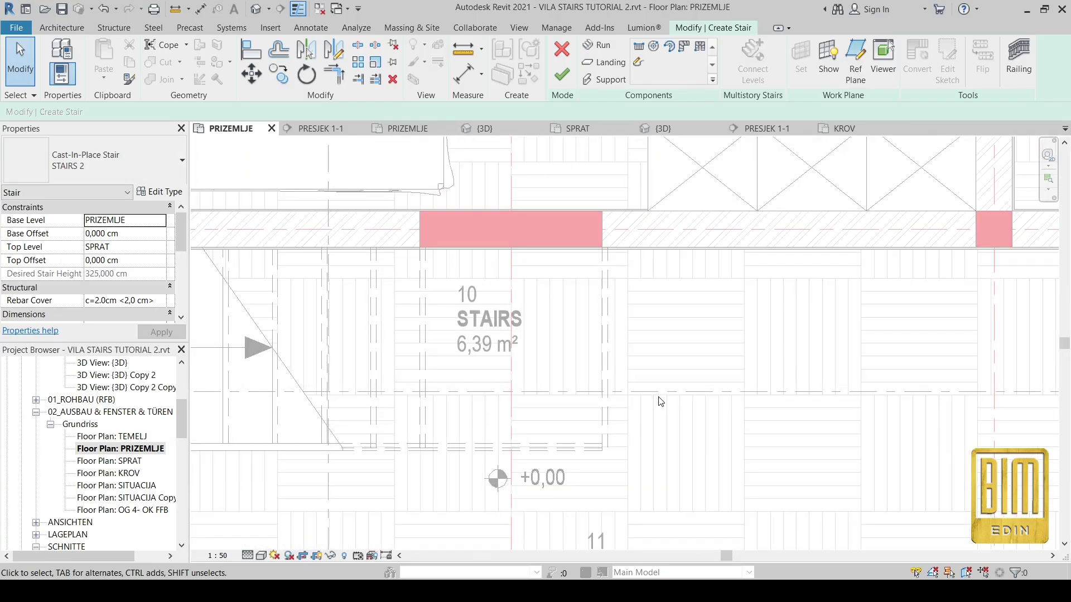
click(597, 45)
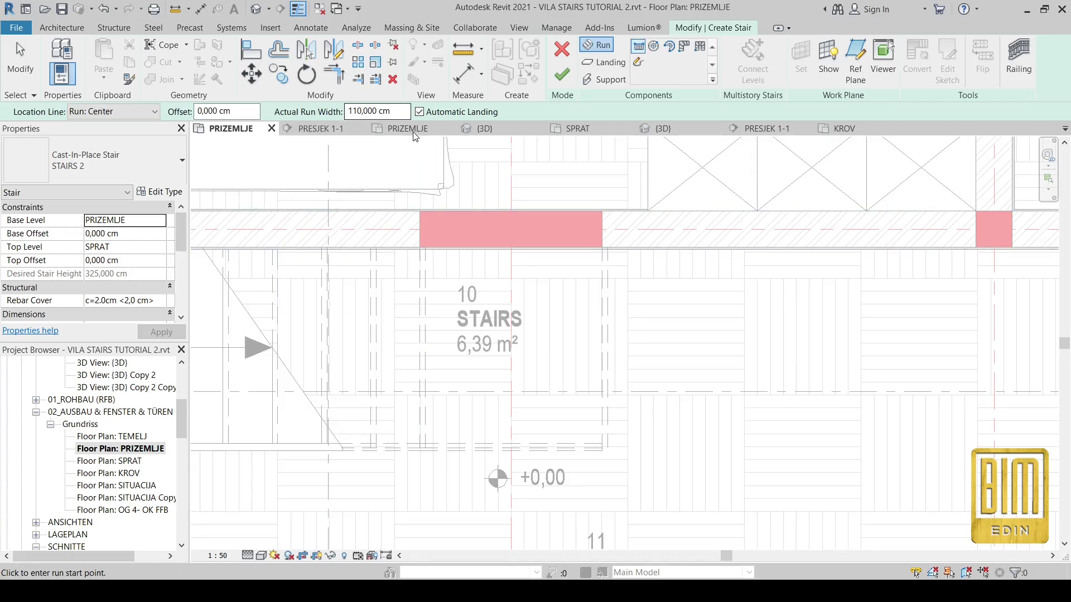
scroll(116, 266, down, 2)
scroll(116, 266, up, 2)
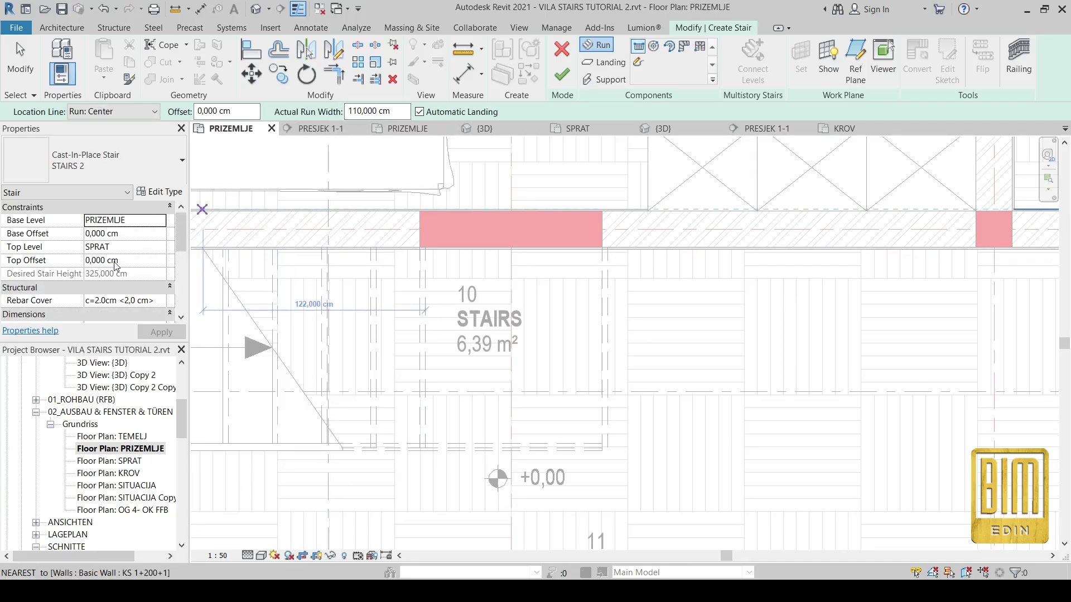
click(140, 234)
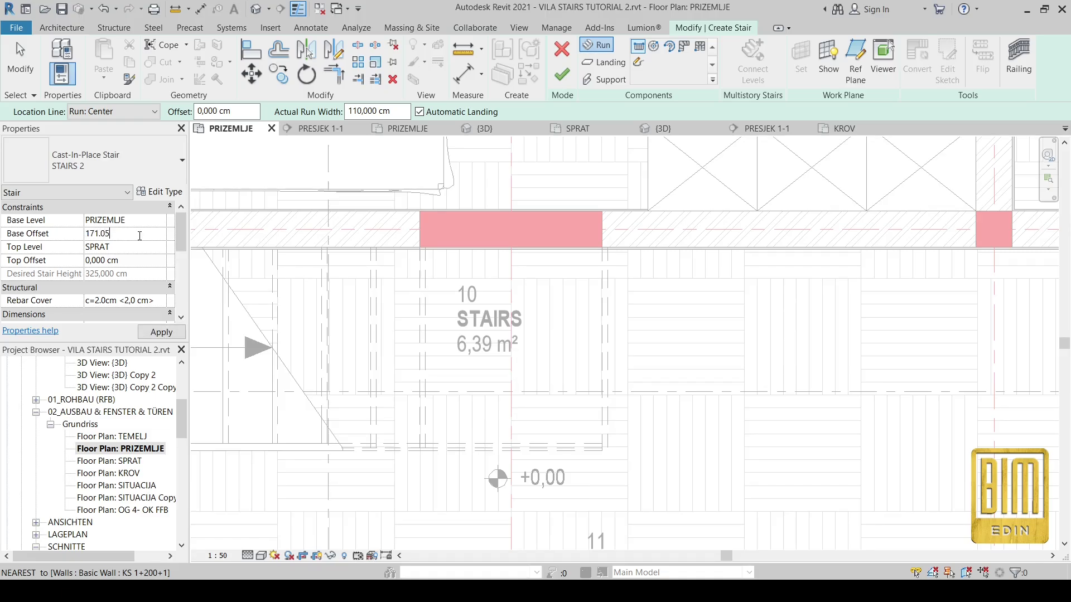
Set the new stair's desired number of risers to 9 and its actual tread depth to 27 cm.
scroll(132, 258, down, 2)
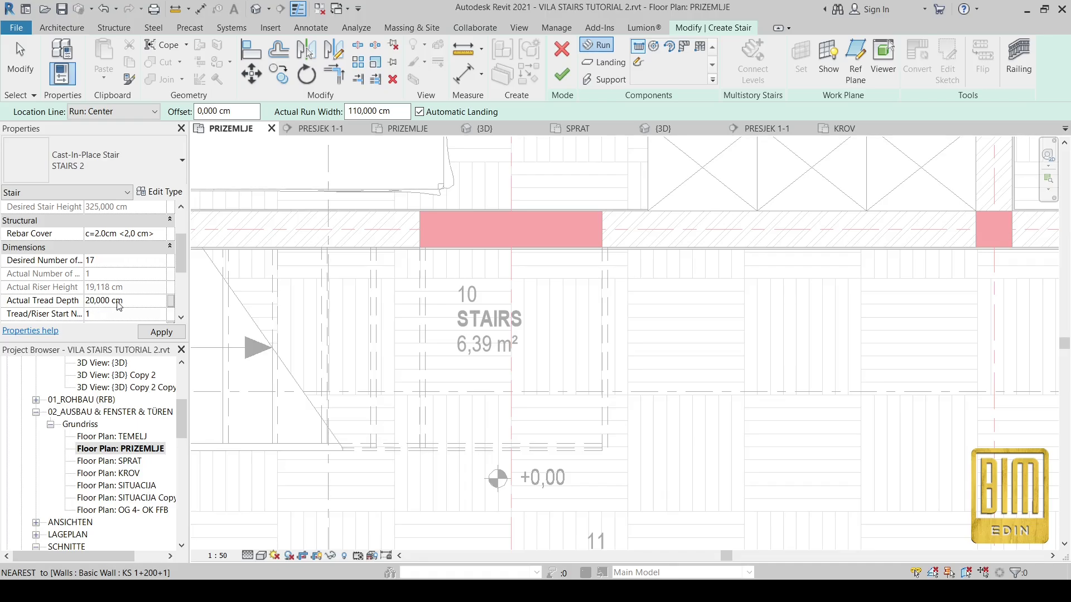
click(142, 300)
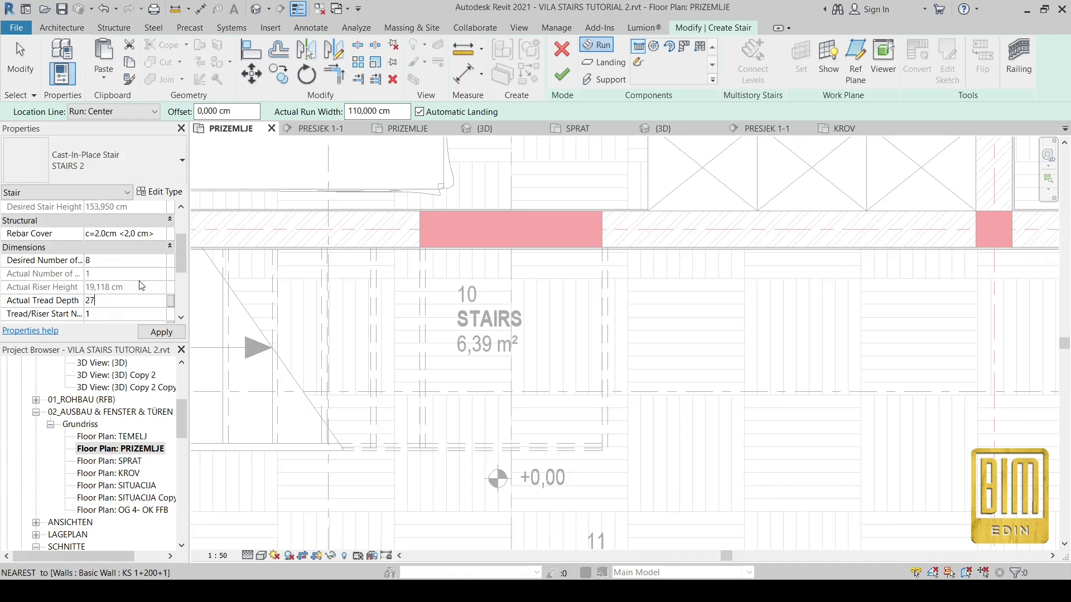
scroll(133, 279, up, 2)
text(27)
scroll(132, 279, down, 2)
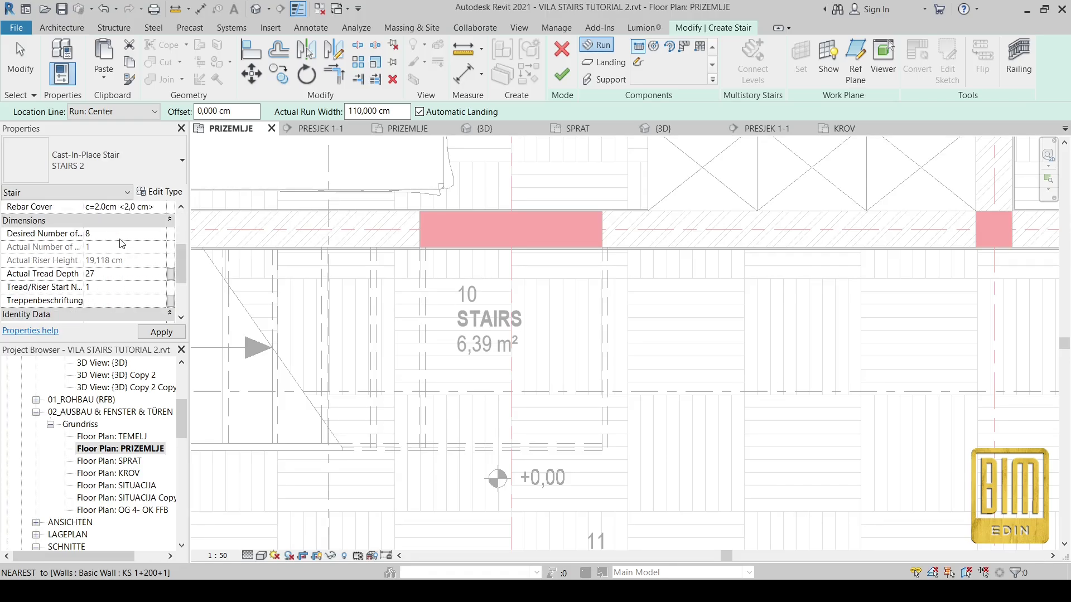
click(120, 234)
click(161, 332)
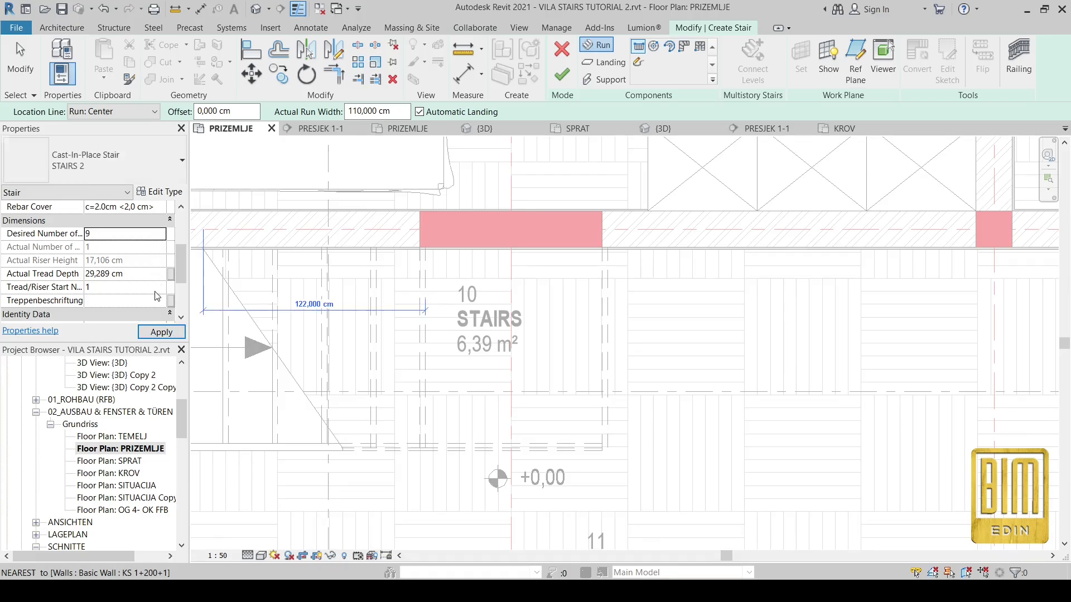
click(140, 273)
text(2)
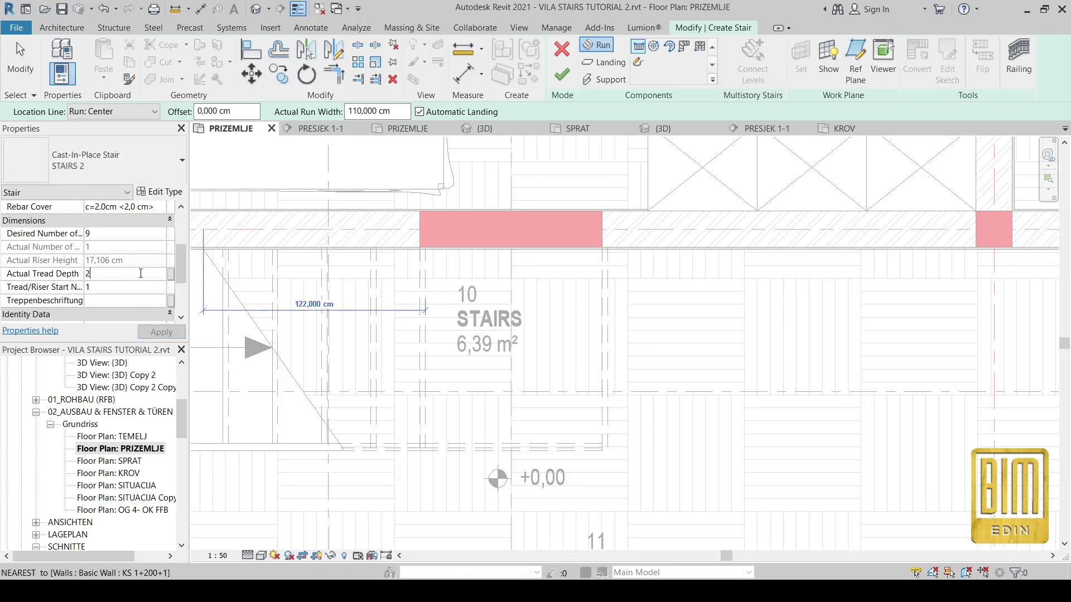
text(7)
click(161, 331)
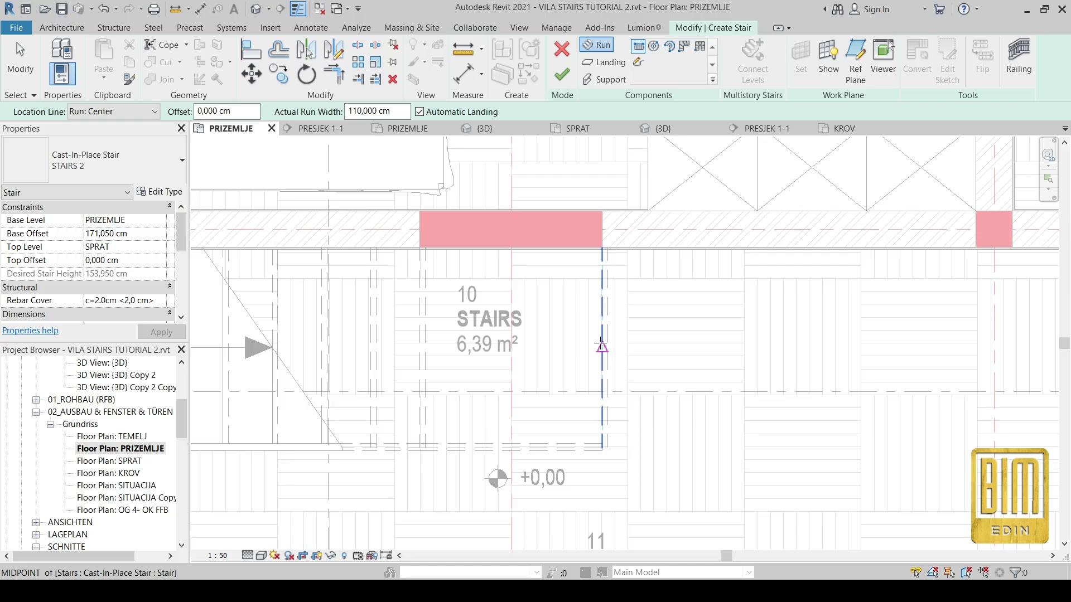
Draw a straight horizontal nine-riser run, 110 cm wide, starting at the midpoint of the intermediate landing's end and heading away from the lower run.
click(607, 347)
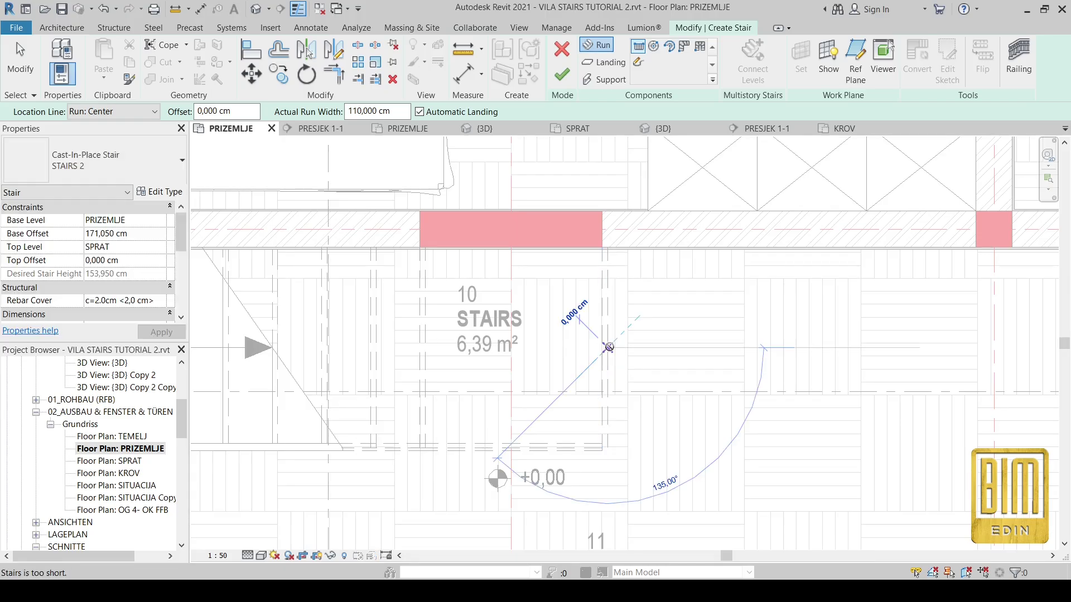
scroll(608, 347, down, 3)
click(839, 347)
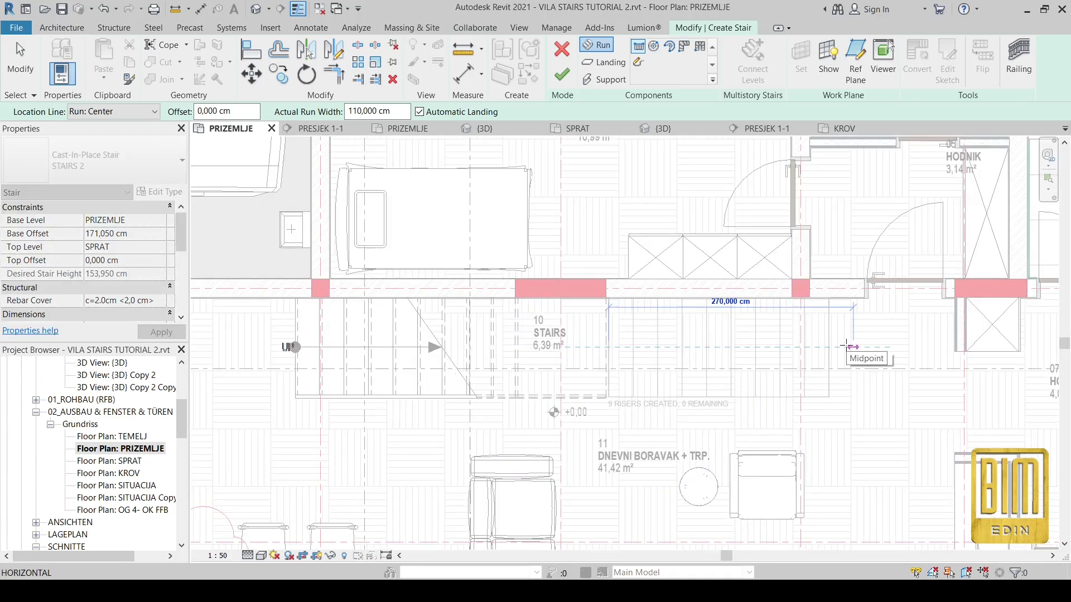
key(Escape)
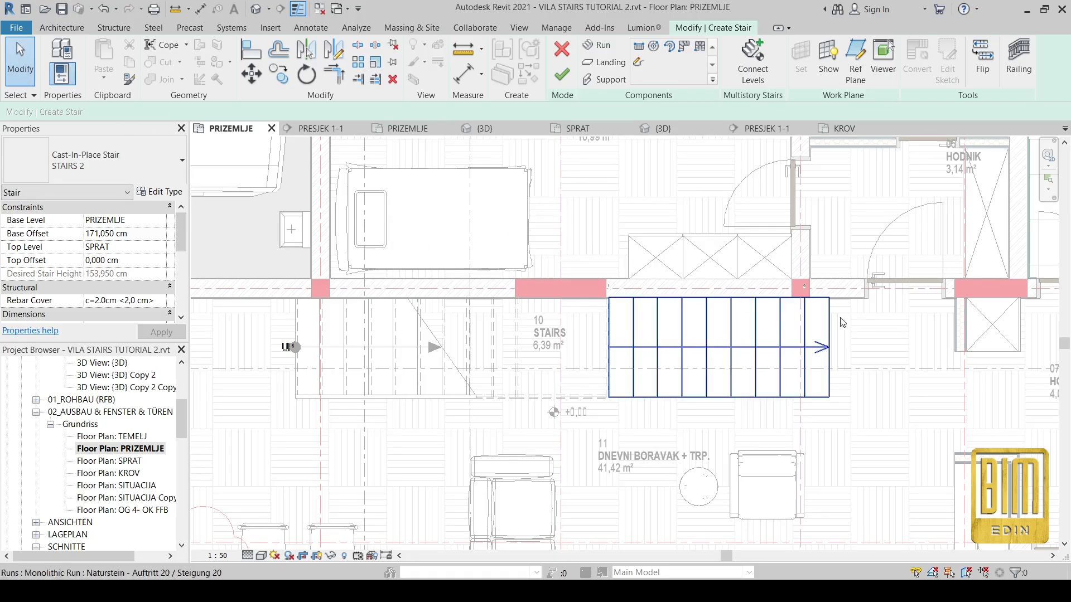
scroll(874, 345, up, 3)
scroll(819, 321, up, 1)
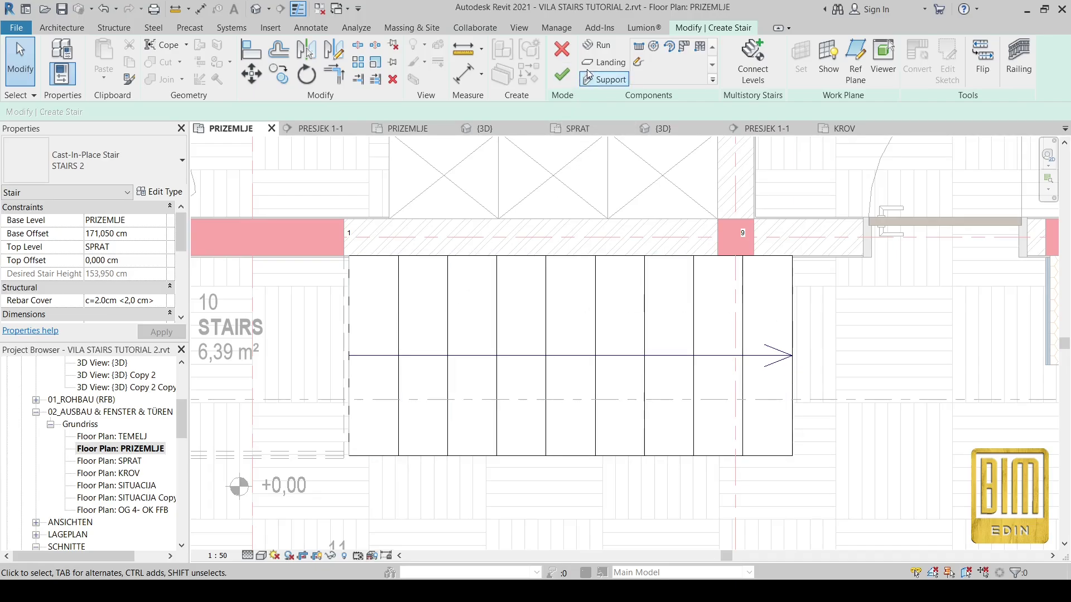
click(601, 61)
scroll(792, 255, up, 3)
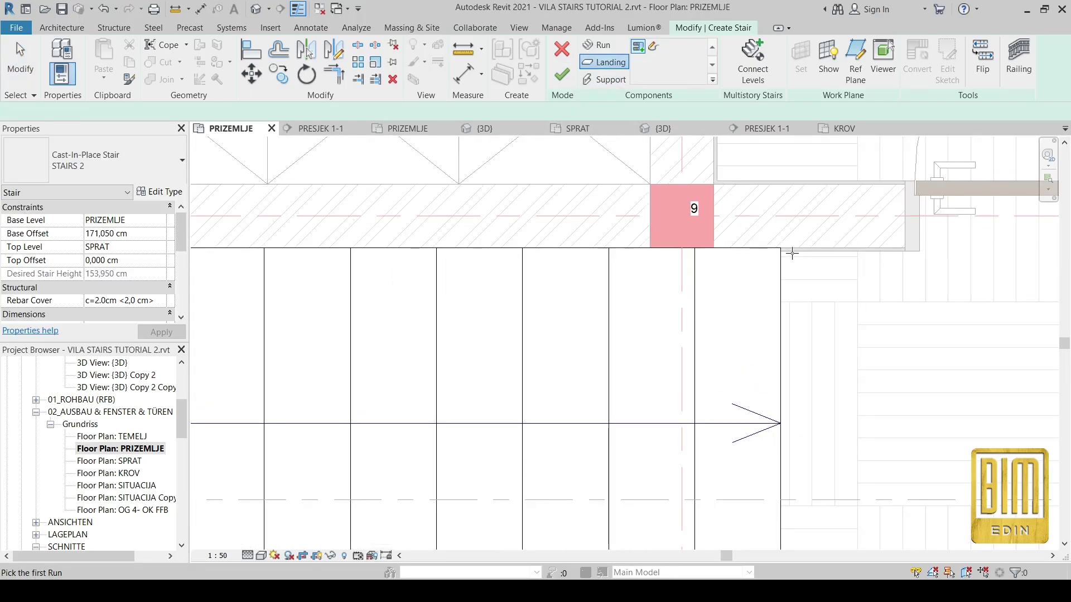
scroll(436, 251, up, 2)
key(Escape)
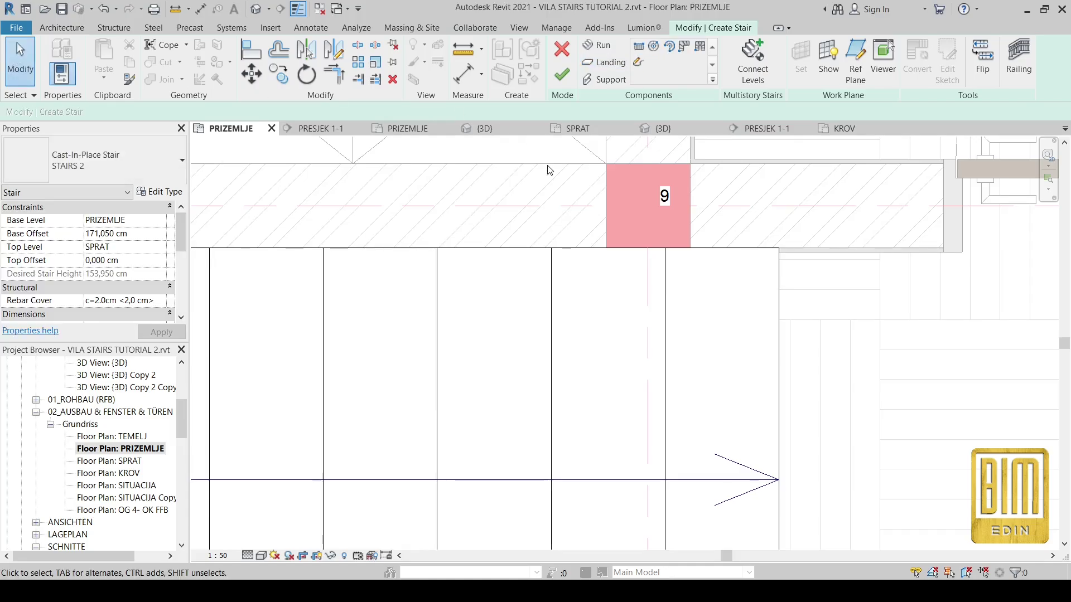
Finish the new stair and open section PRESJEK 1-1 from its mark in the plan to view where the upper run meets the slab.
click(561, 49)
scroll(723, 232, down, 6)
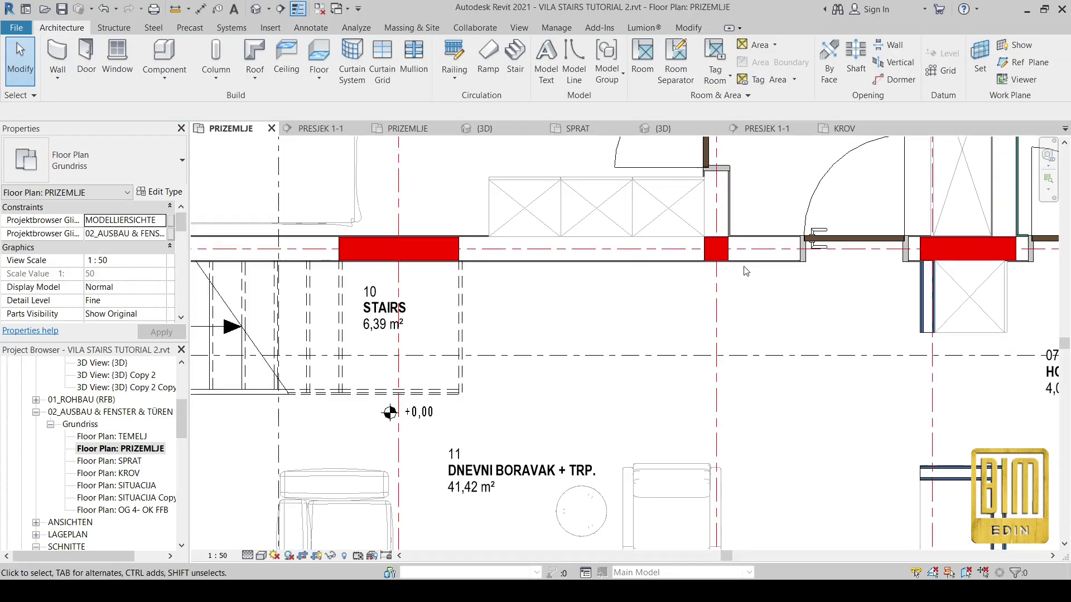
scroll(521, 368, down, 3)
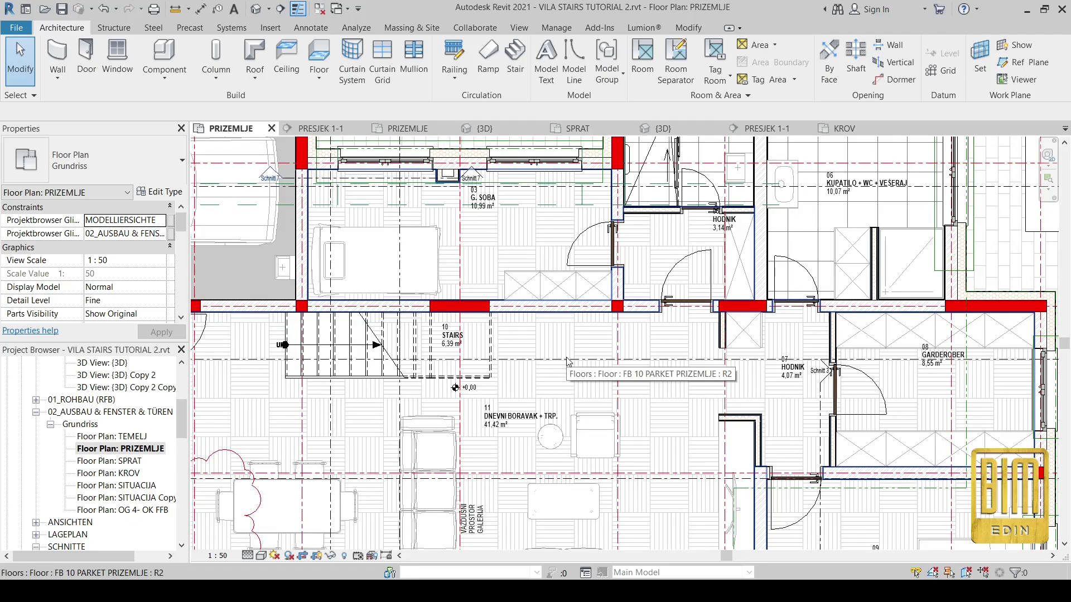
scroll(568, 361, down, 4)
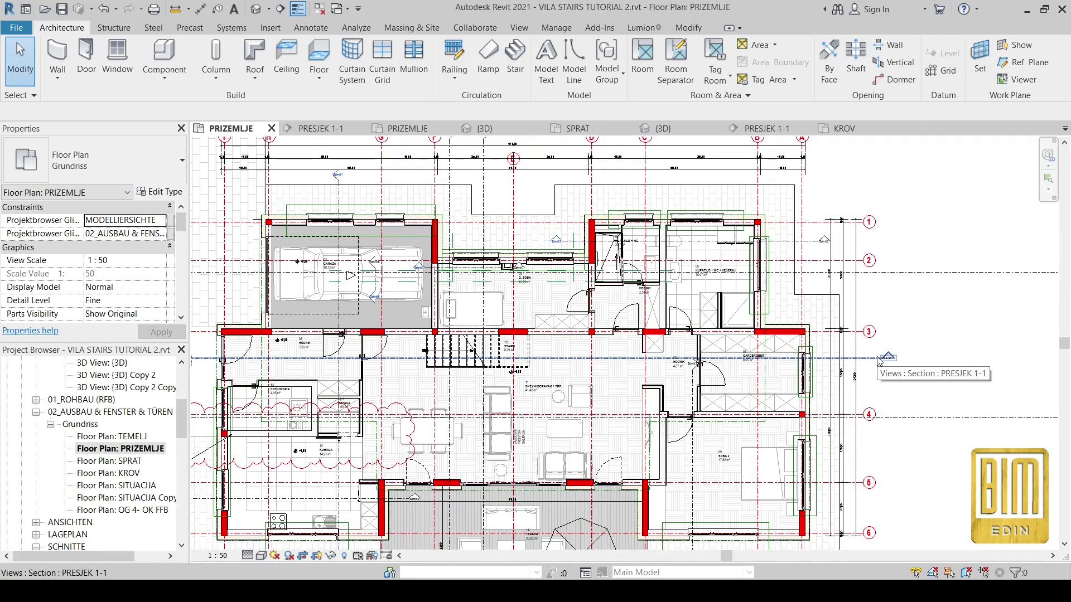
click(880, 362)
scroll(881, 359, up, 4)
right_click(881, 360)
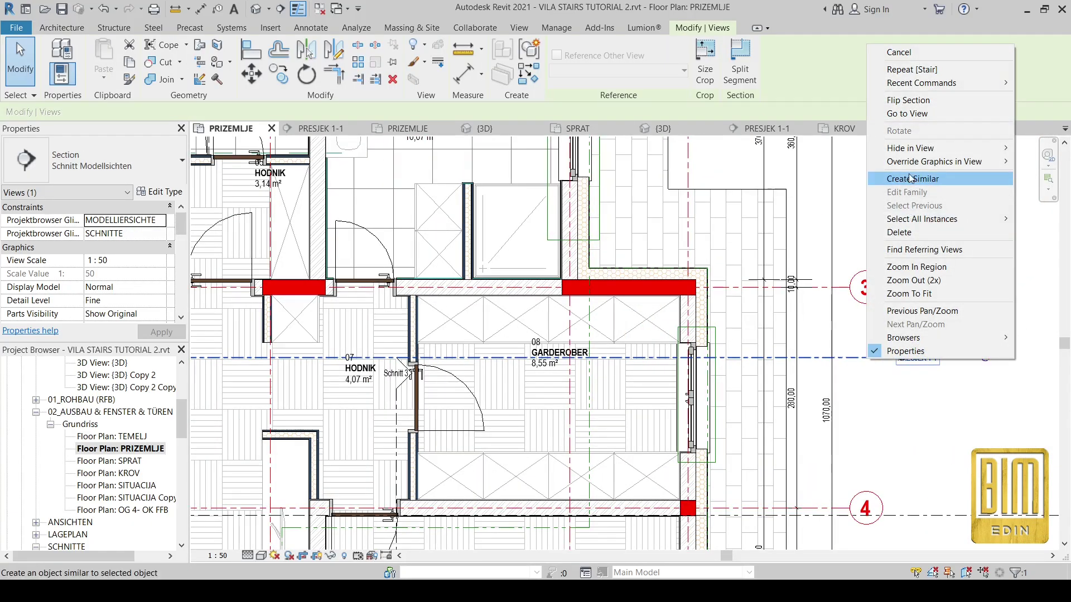
click(907, 113)
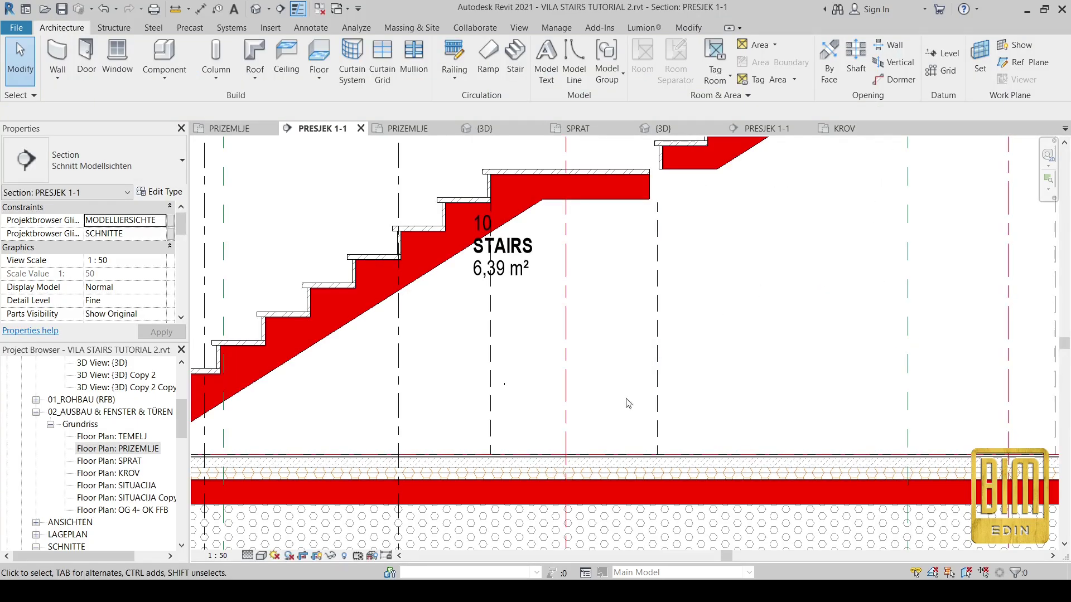
scroll(628, 402, down, 4)
scroll(804, 221, up, 3)
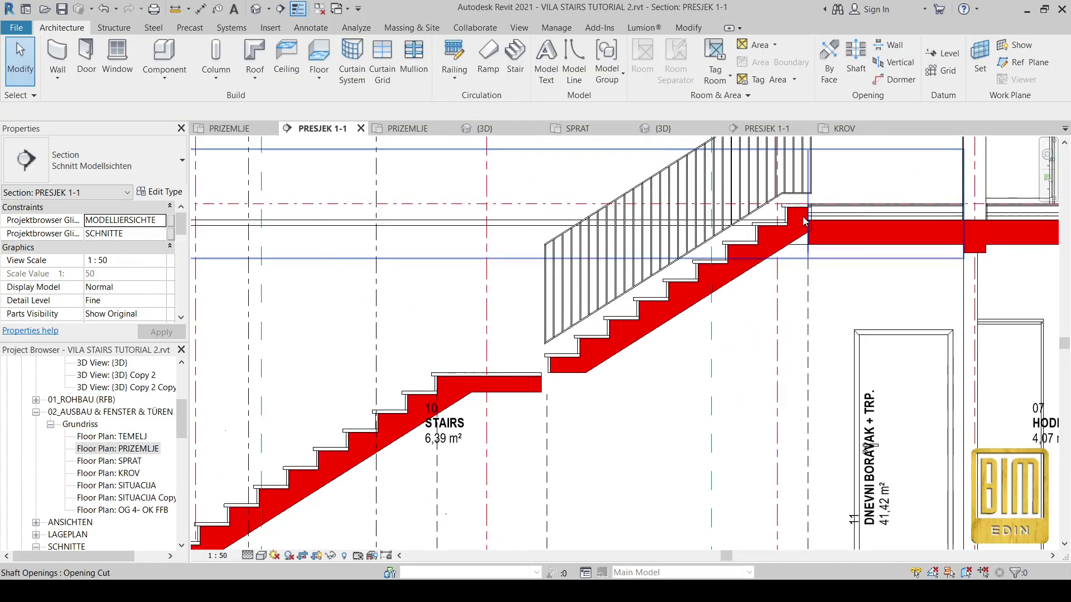
Align the first riser of the upper stair flight with the end edge of the intermediate landing in section PRESJEK 1-1.
scroll(804, 220, up, 2)
click(781, 211)
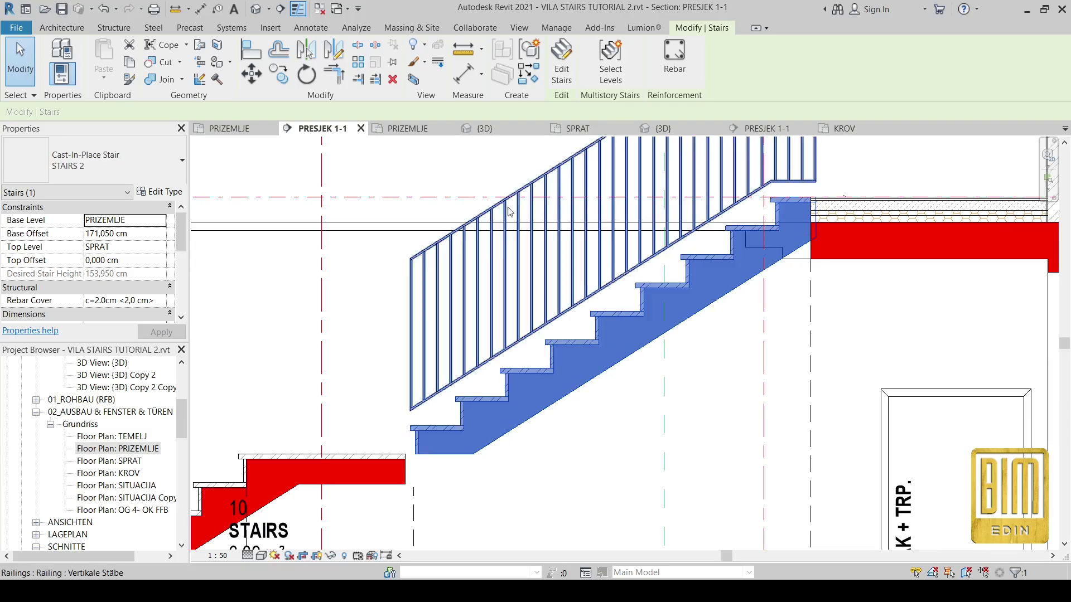
scroll(122, 251, down, 2)
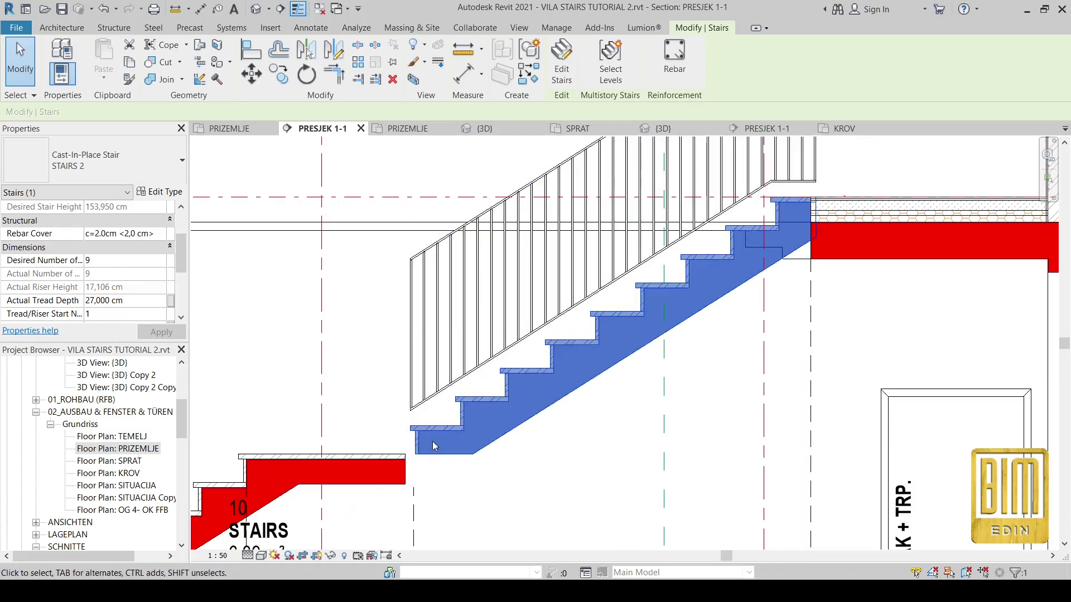
scroll(416, 455, up, 2)
scroll(416, 455, up, 2)
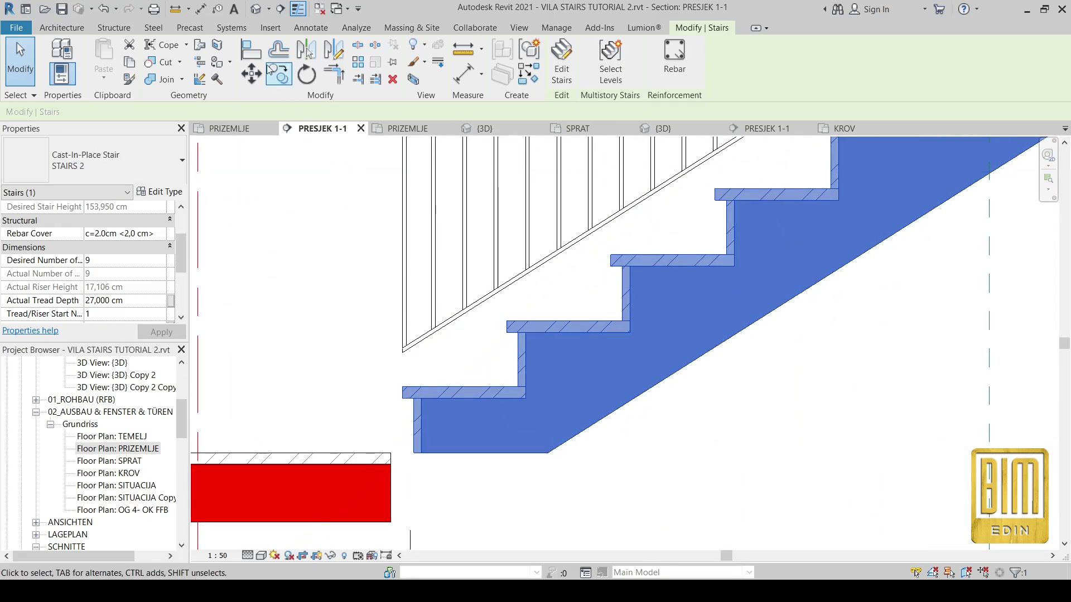
click(251, 50)
scroll(574, 318, down, 3)
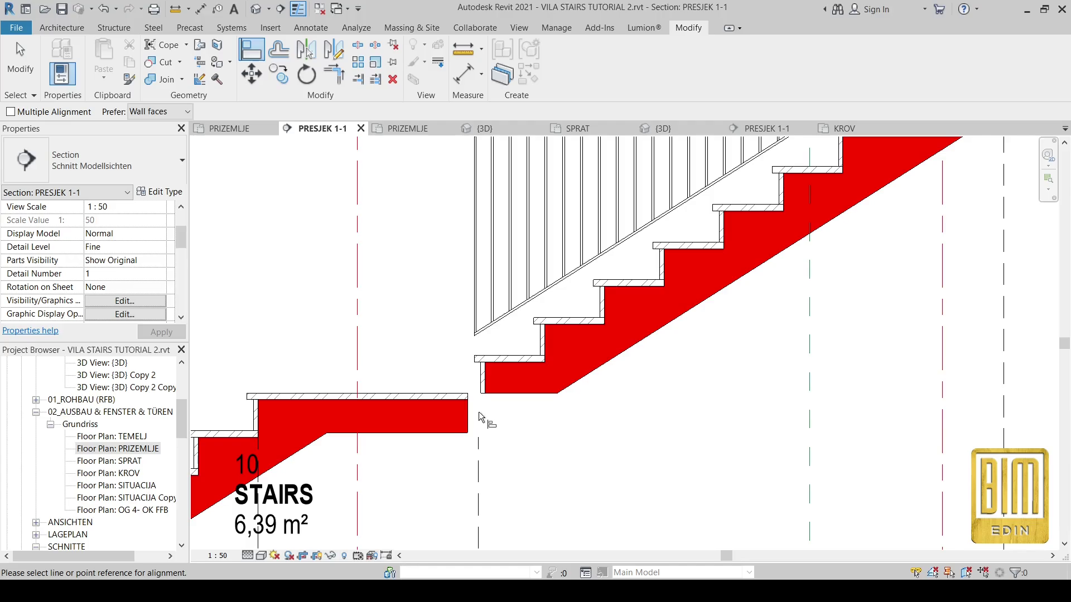
click(468, 416)
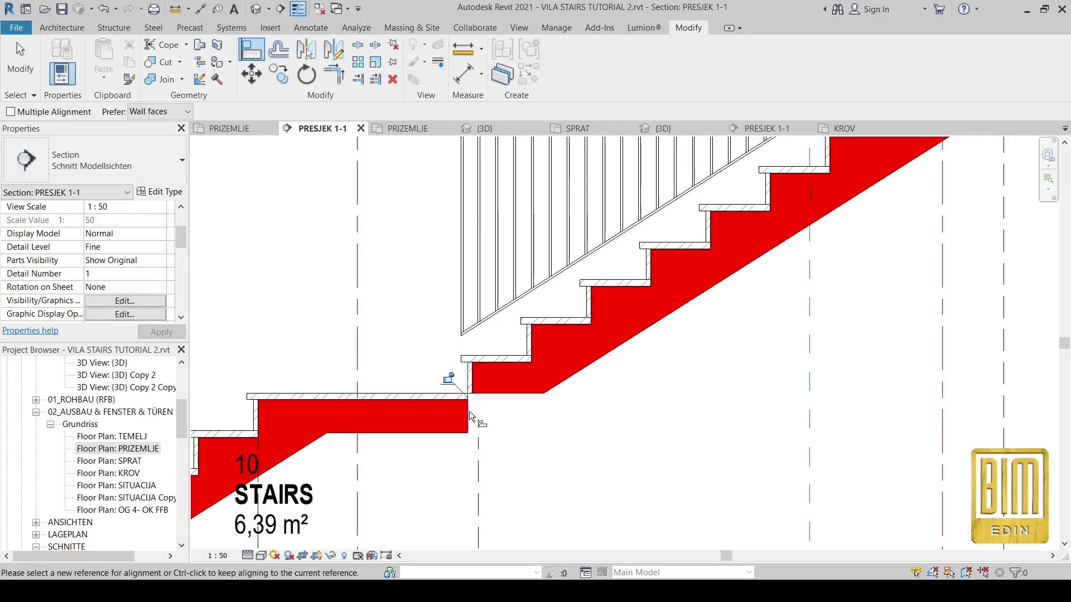
click(472, 382)
scroll(540, 433, down, 3)
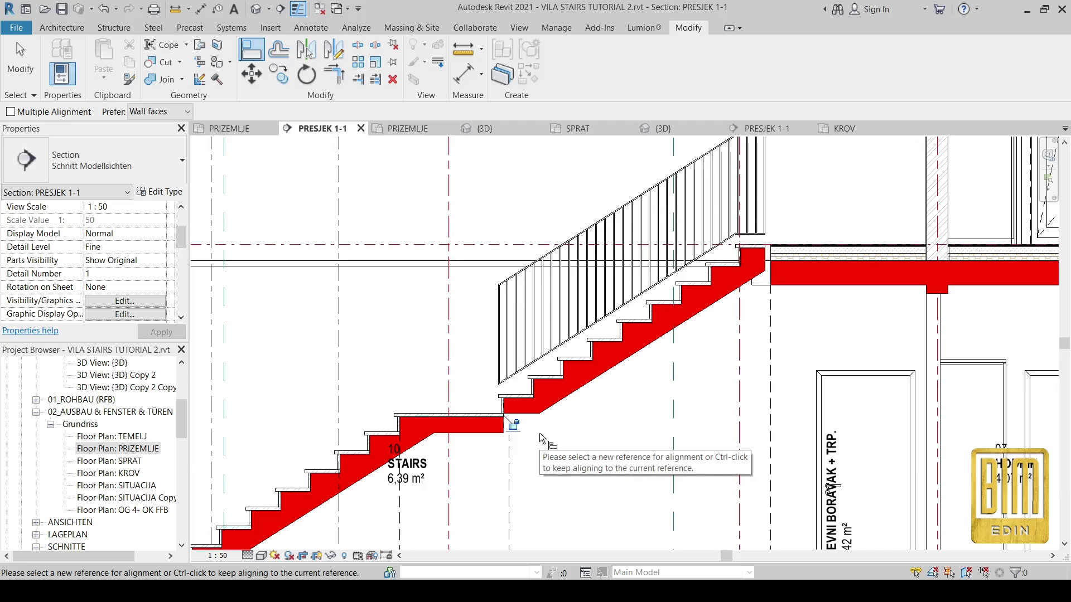
key(Escape)
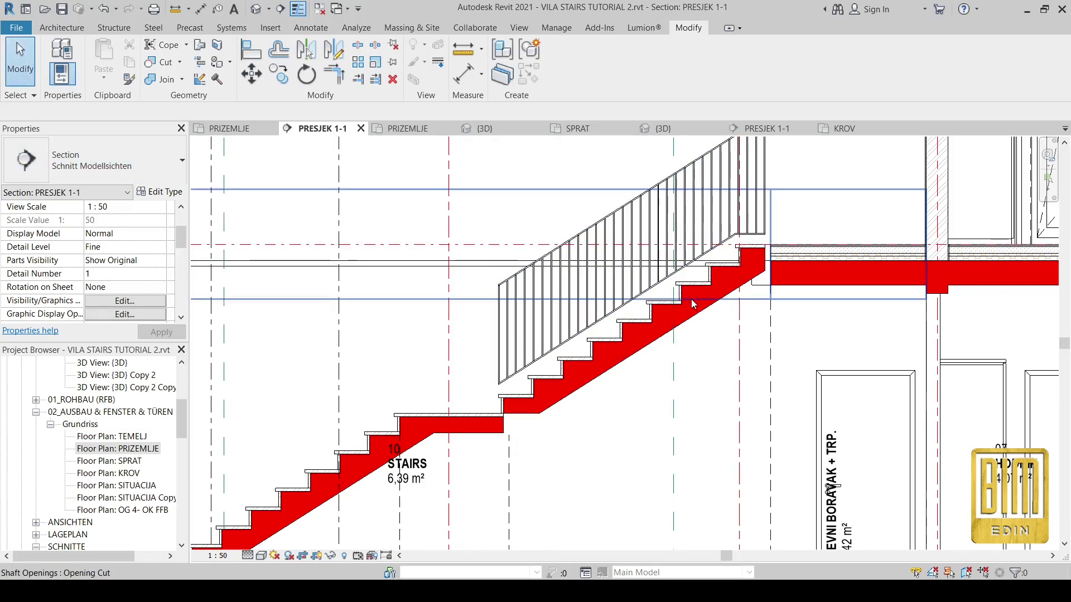
Measure the intermediate landing's length from the lower flight's last riser to the upper flight's first riser.
scroll(672, 321, down, 2)
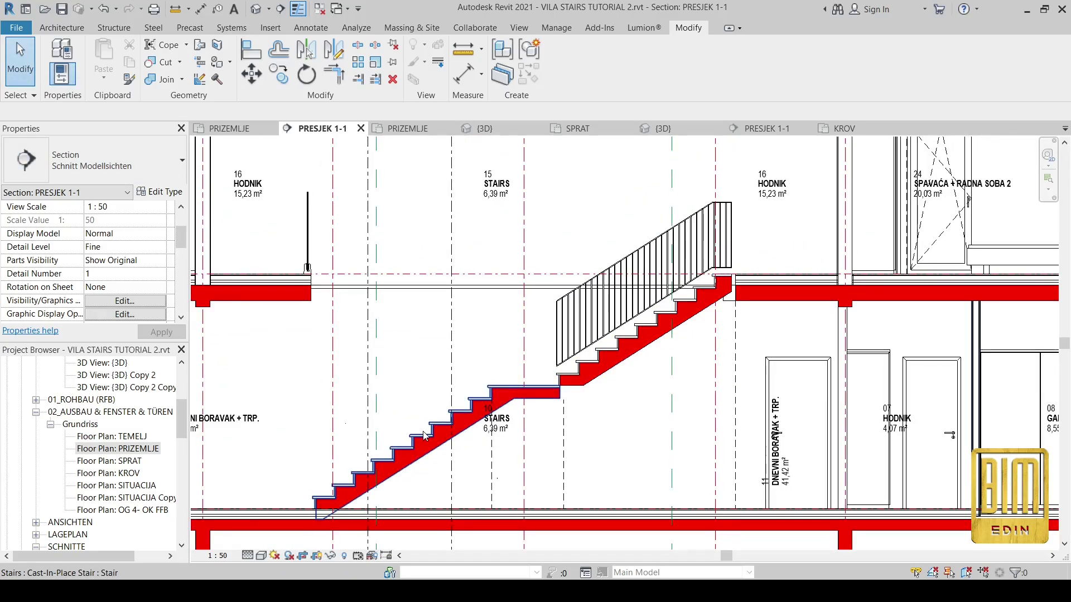
scroll(425, 436, up, 4)
key(d)
key(i)
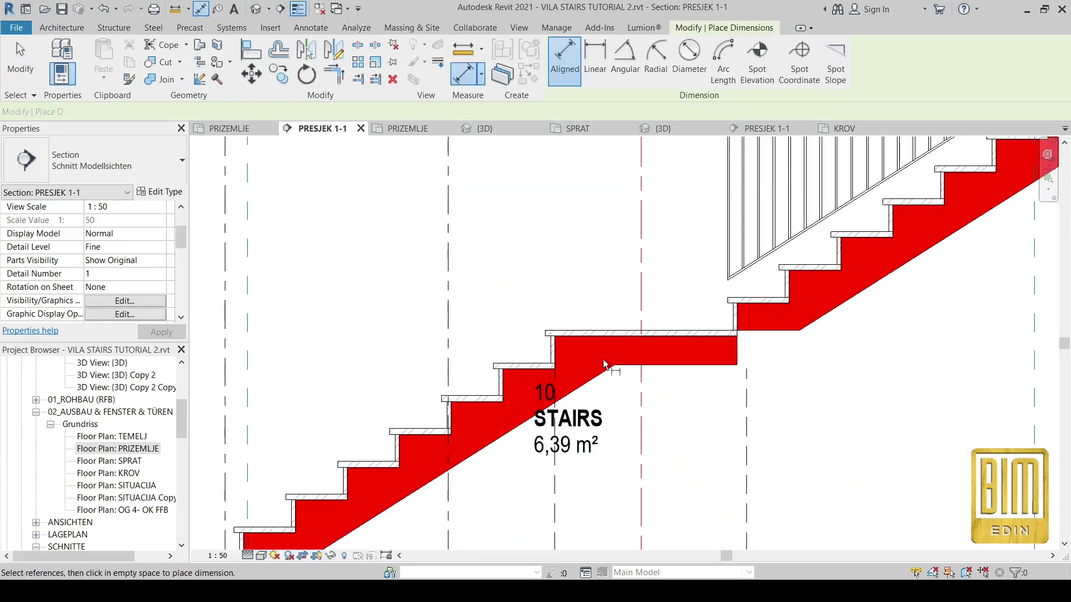
click(560, 349)
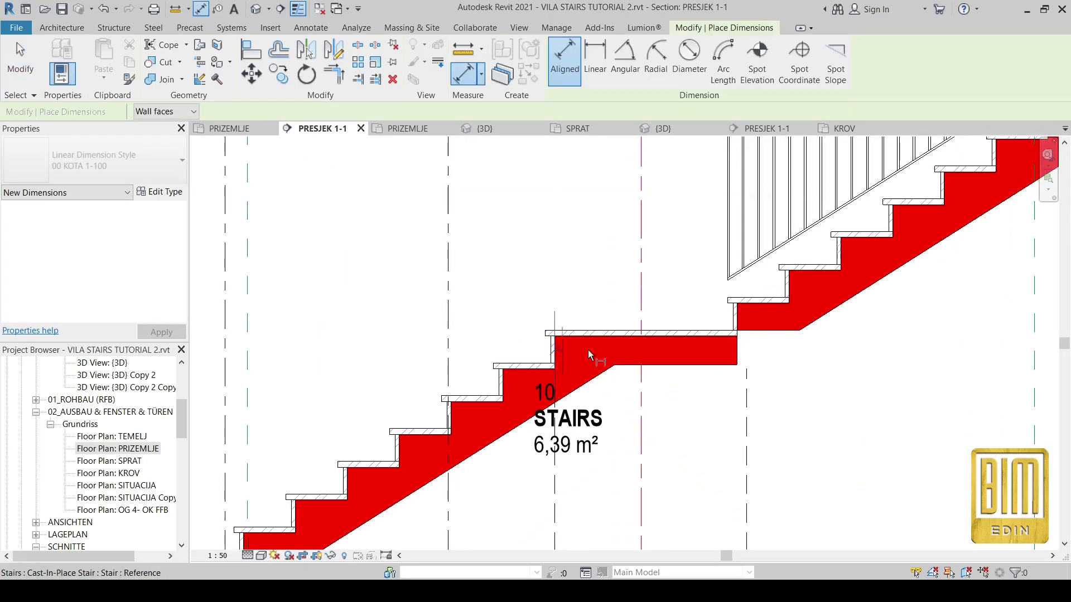
click(738, 325)
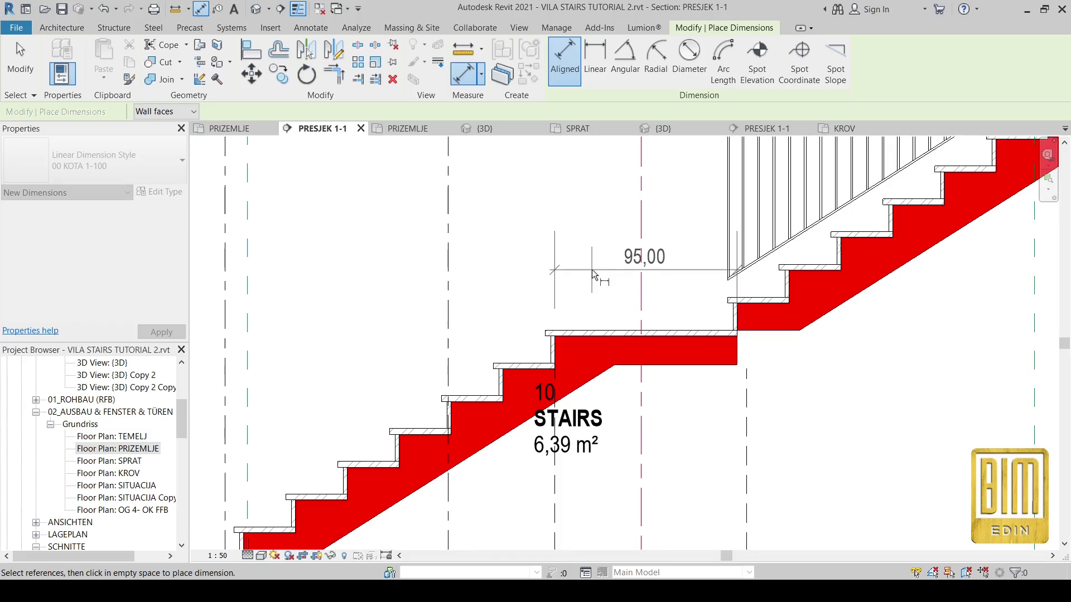
right_click(591, 269)
click(613, 278)
key(Escape)
Edit the upper stair and set its run's Extend Below Riser Base to -18 cm.
scroll(502, 362, up, 2)
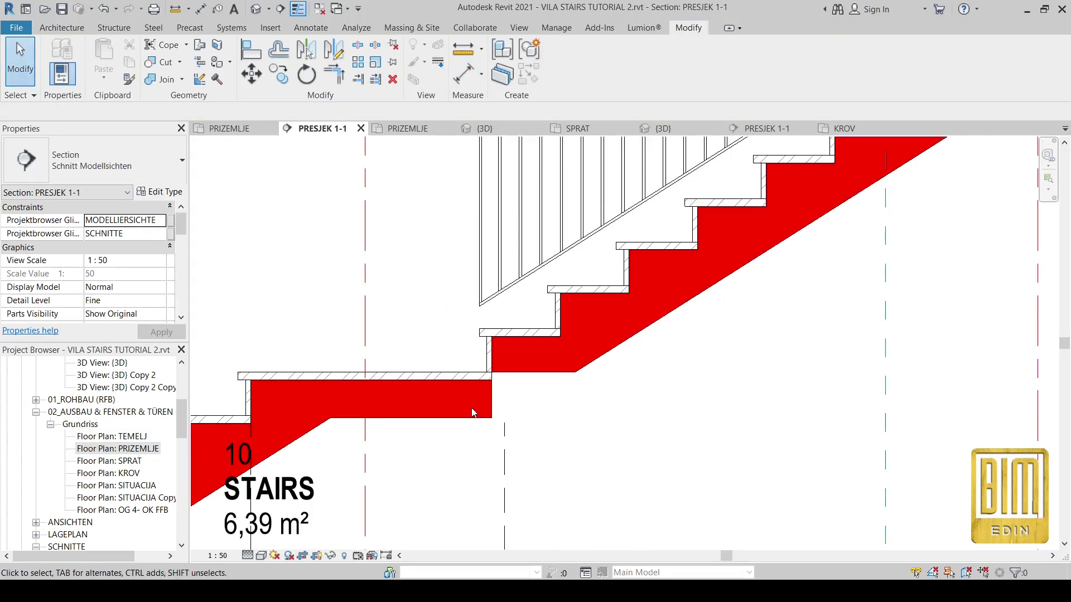
click(505, 375)
click(561, 62)
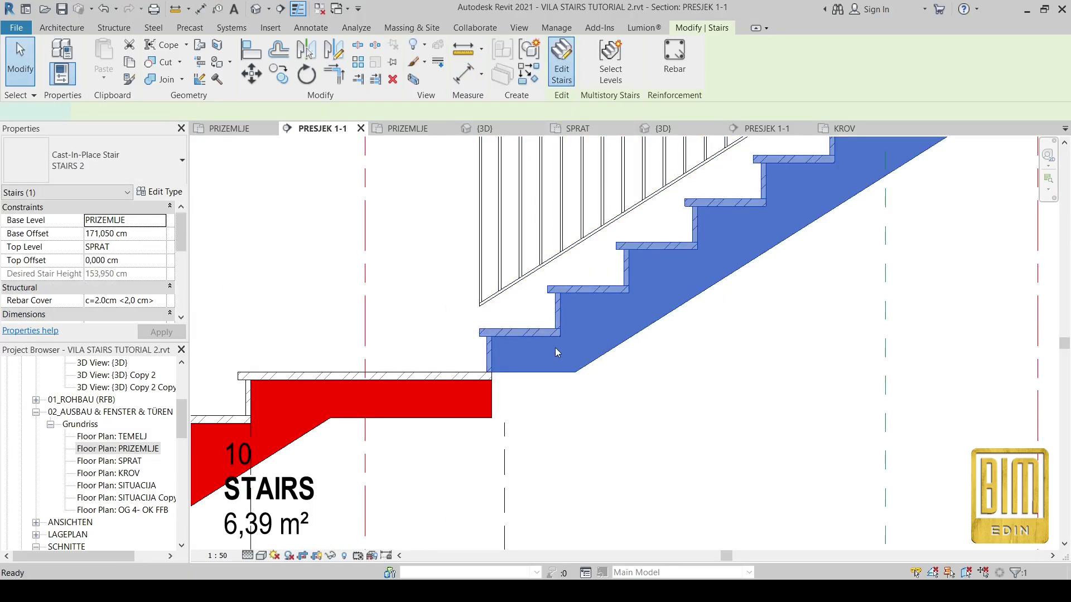
click(558, 335)
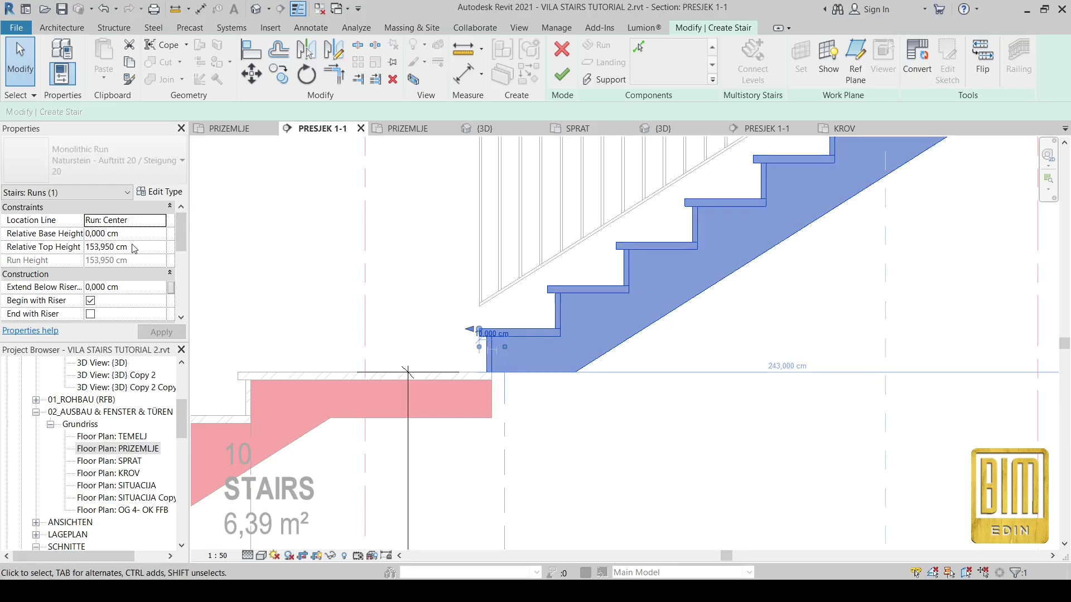
scroll(137, 263, down, 3)
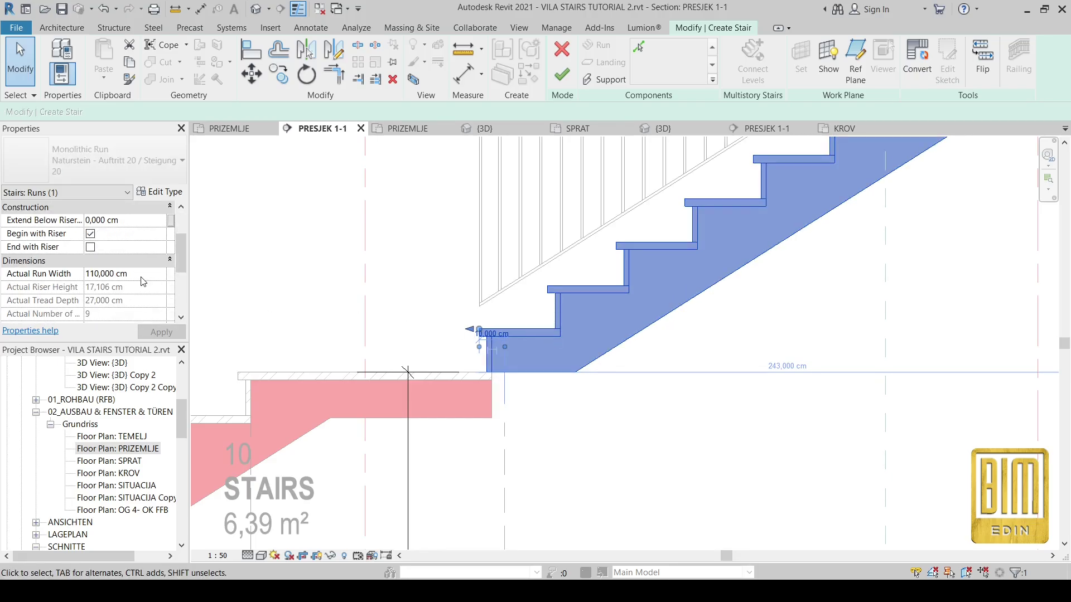
scroll(143, 282, up, 1)
click(143, 262)
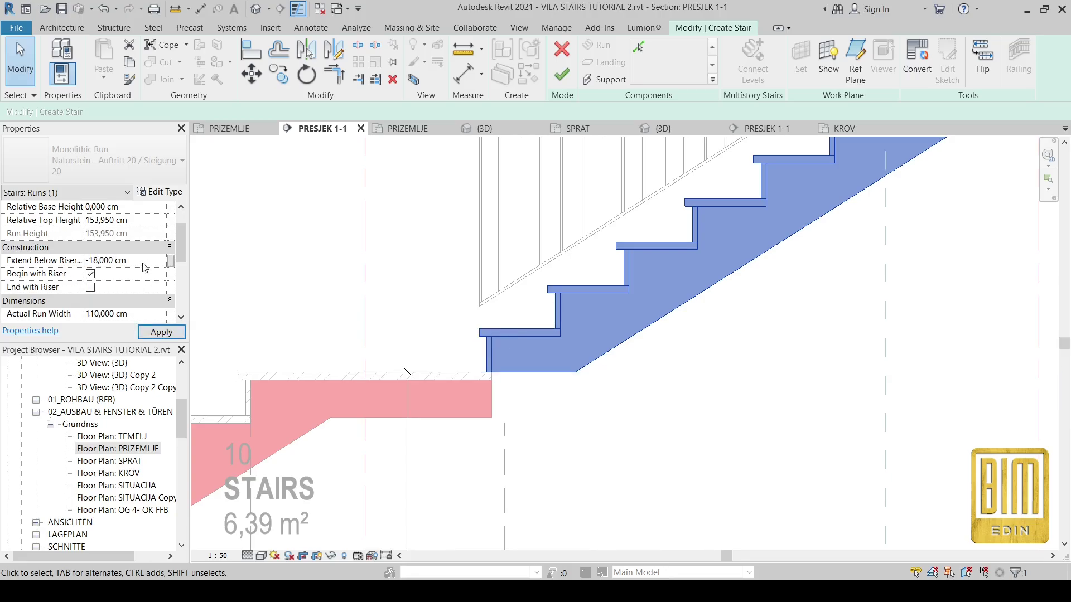
click(582, 459)
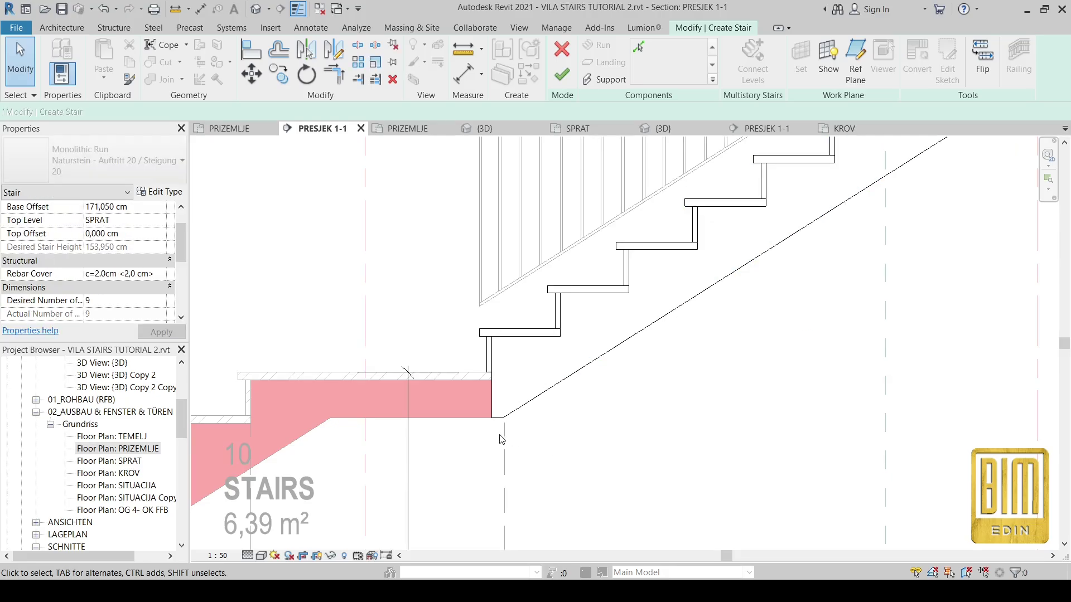
scroll(583, 459, up, 3)
scroll(398, 365, down, 4)
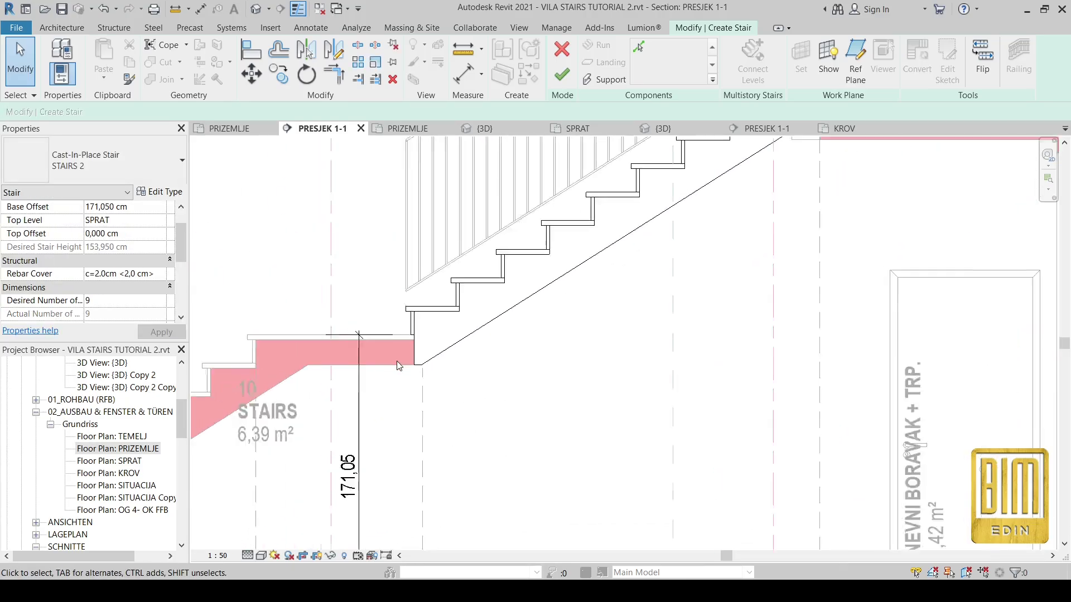
Open the SPRAT floor plan at the spot where the upper run ends short of the floor slab.
scroll(696, 205, up, 4)
scroll(697, 206, up, 2)
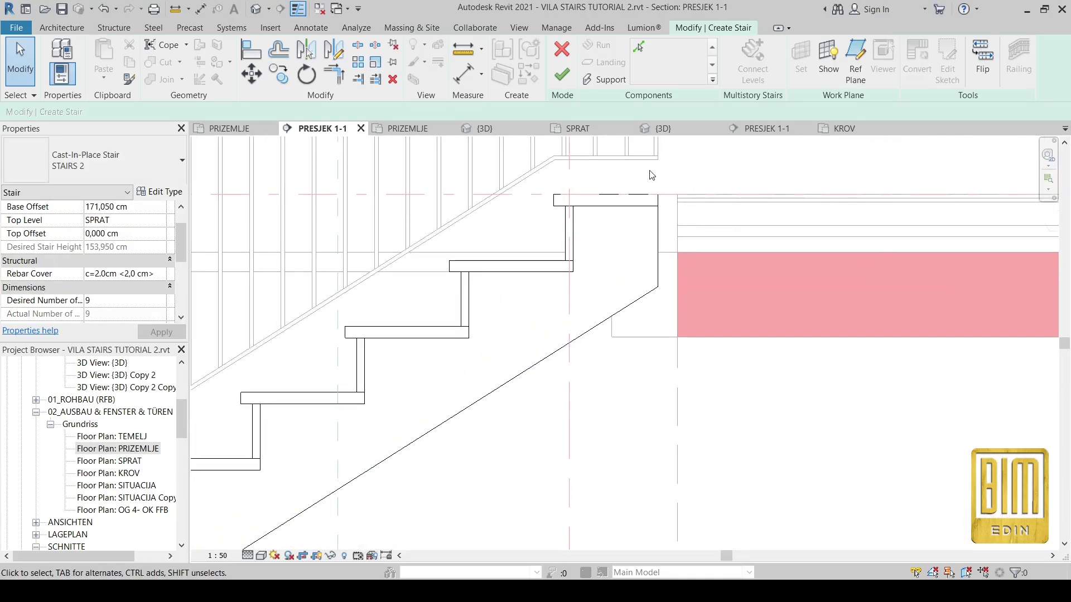
double_click(133, 455)
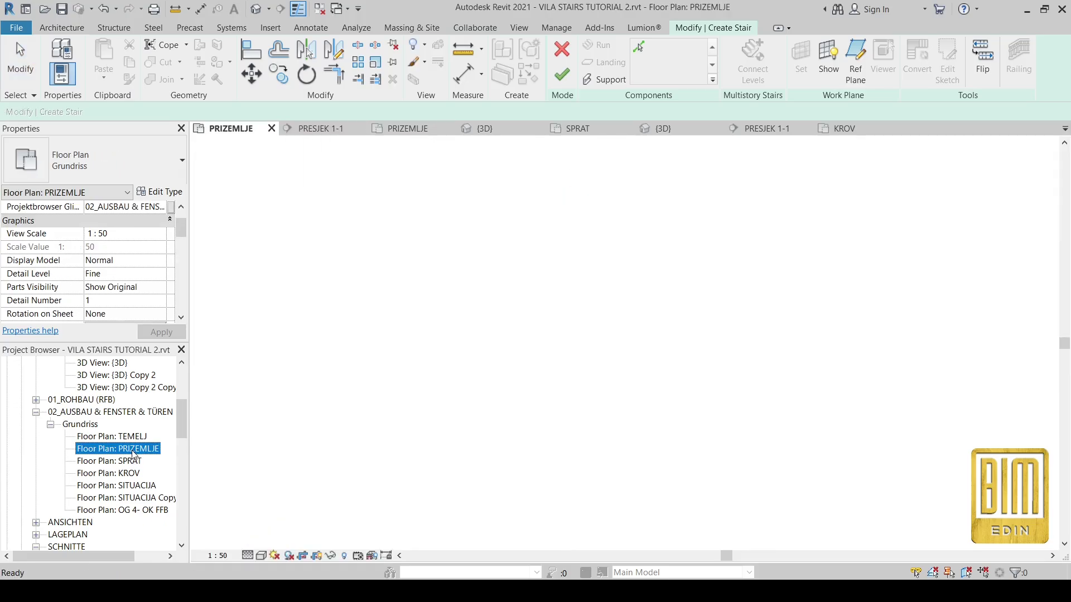
scroll(906, 339, up, 2)
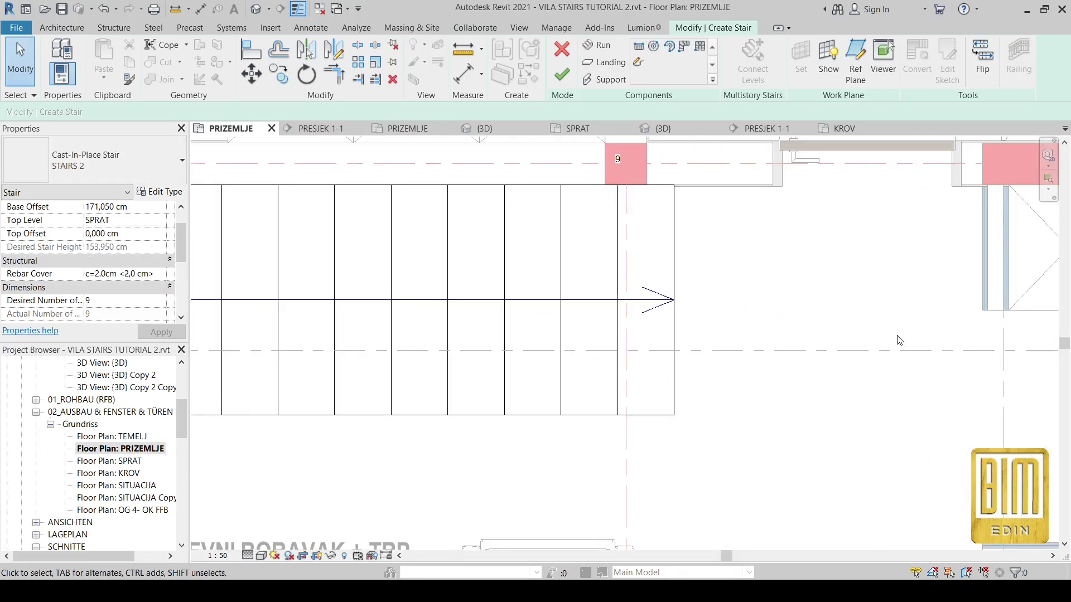
click(120, 463)
double_click(120, 465)
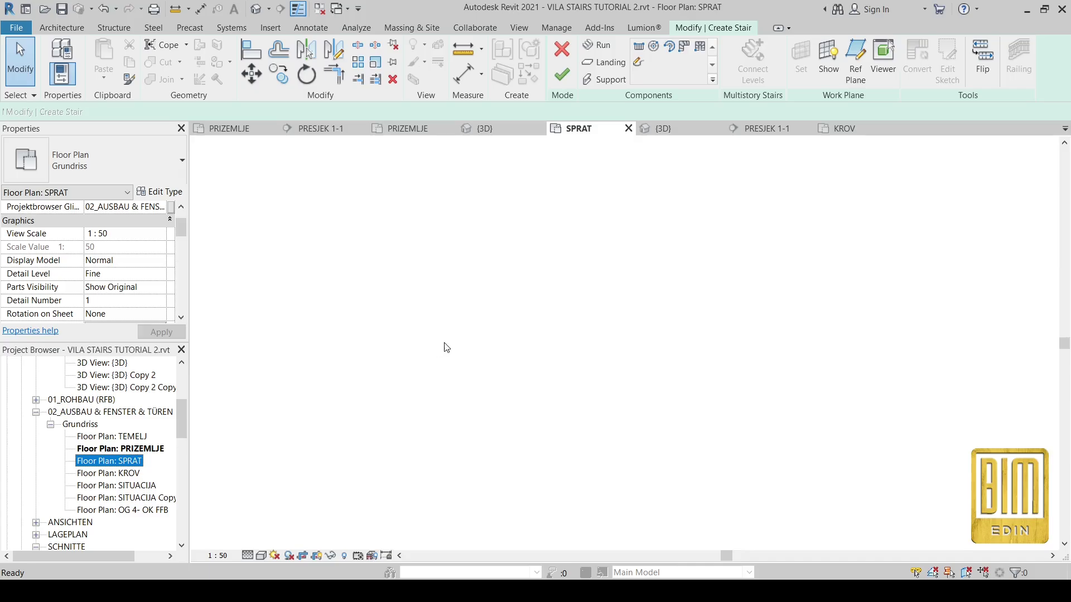
scroll(639, 246, up, 4)
scroll(639, 246, up, 1)
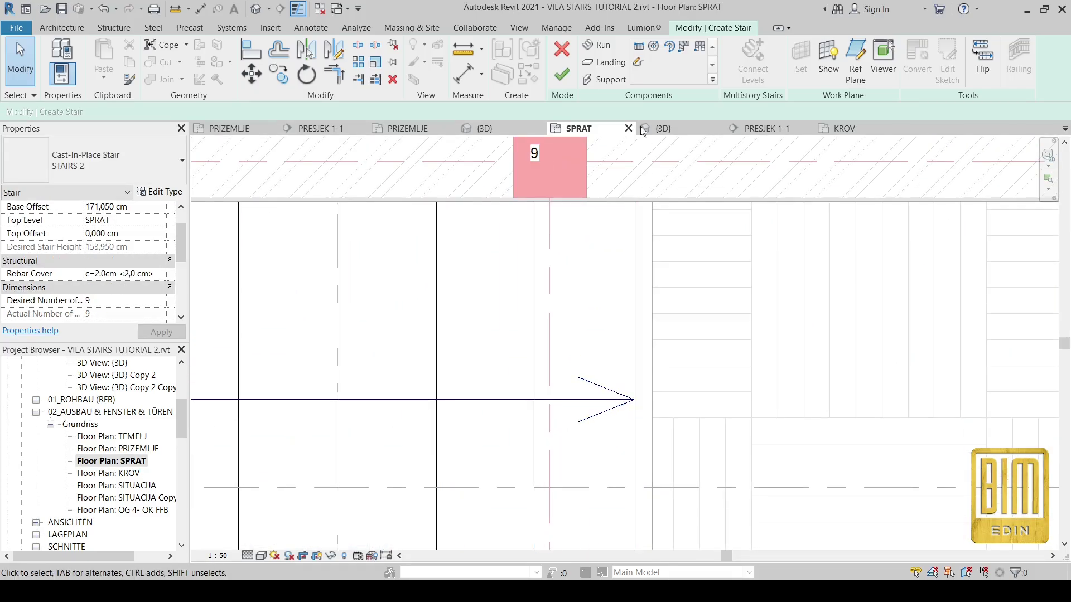
Sketch a rectangular landing about 110 cm long filling the gap between the run's end and the slab edge, and finish the sketch.
click(600, 62)
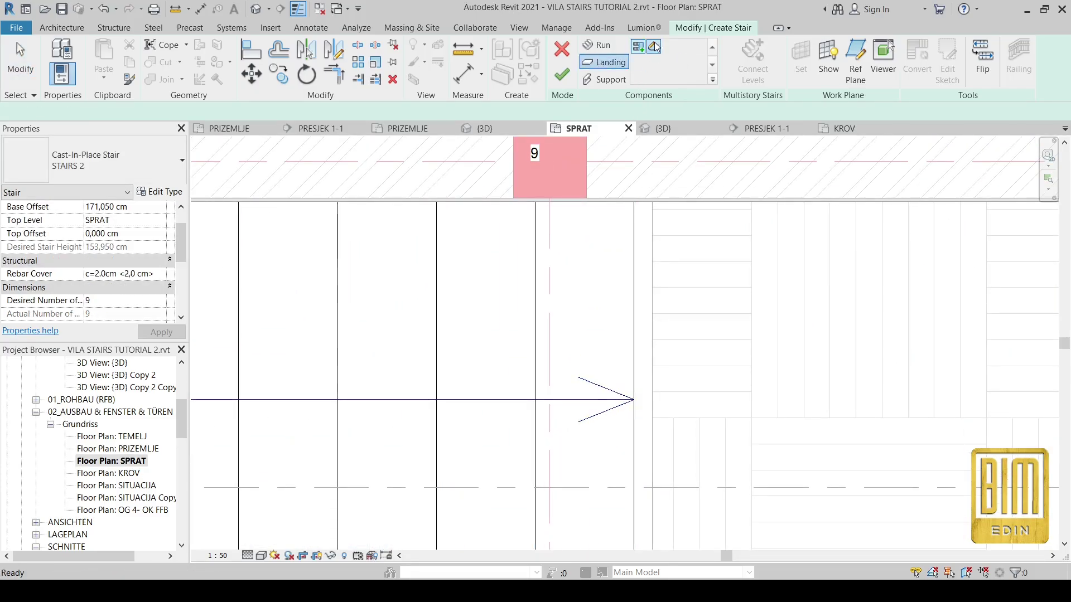
click(653, 46)
click(662, 47)
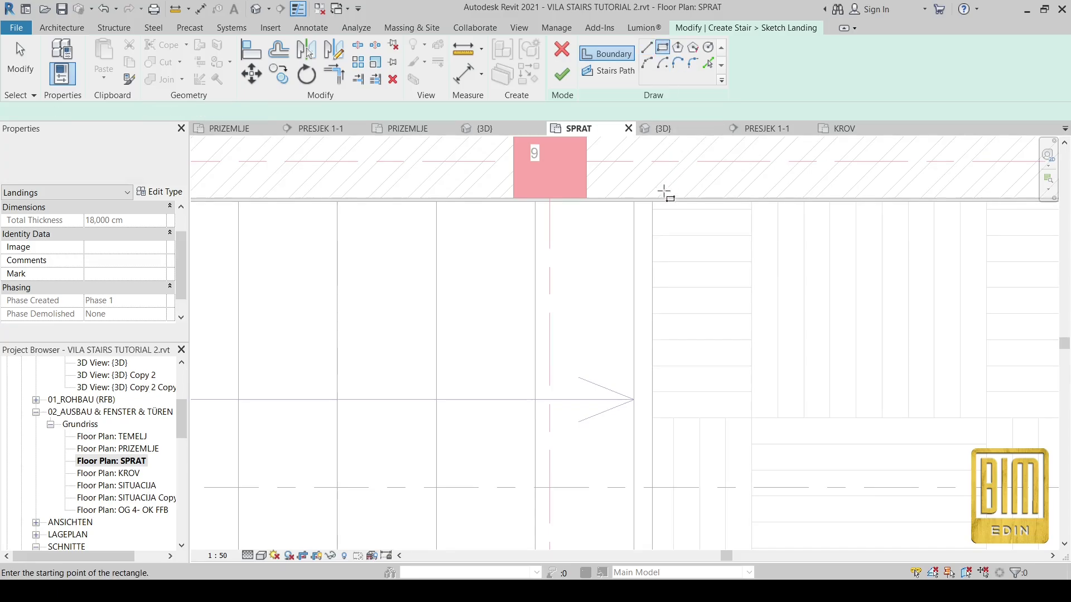
right_click(634, 200)
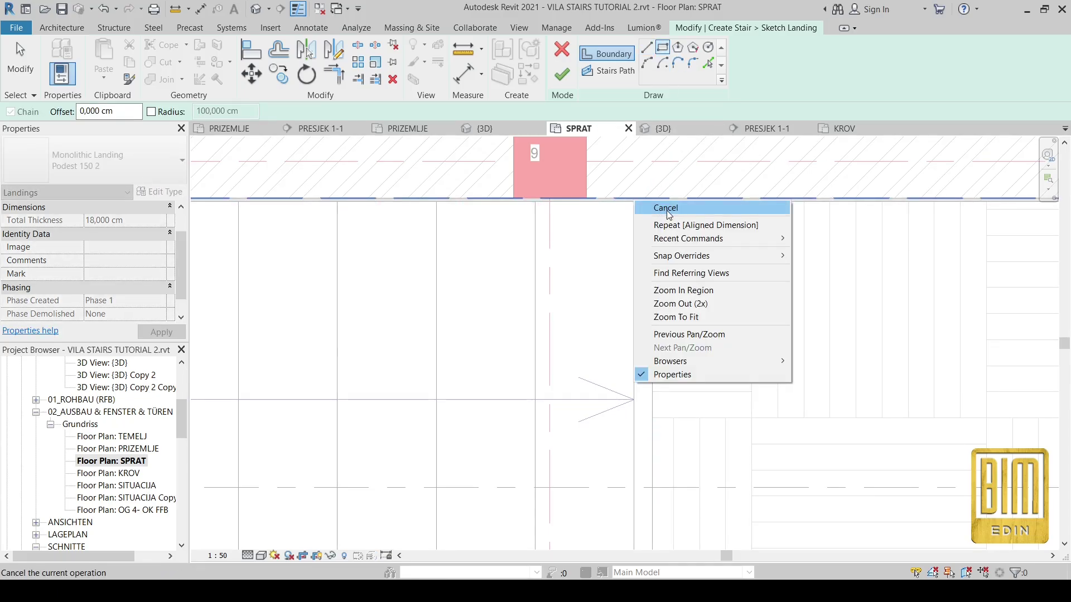
click(668, 213)
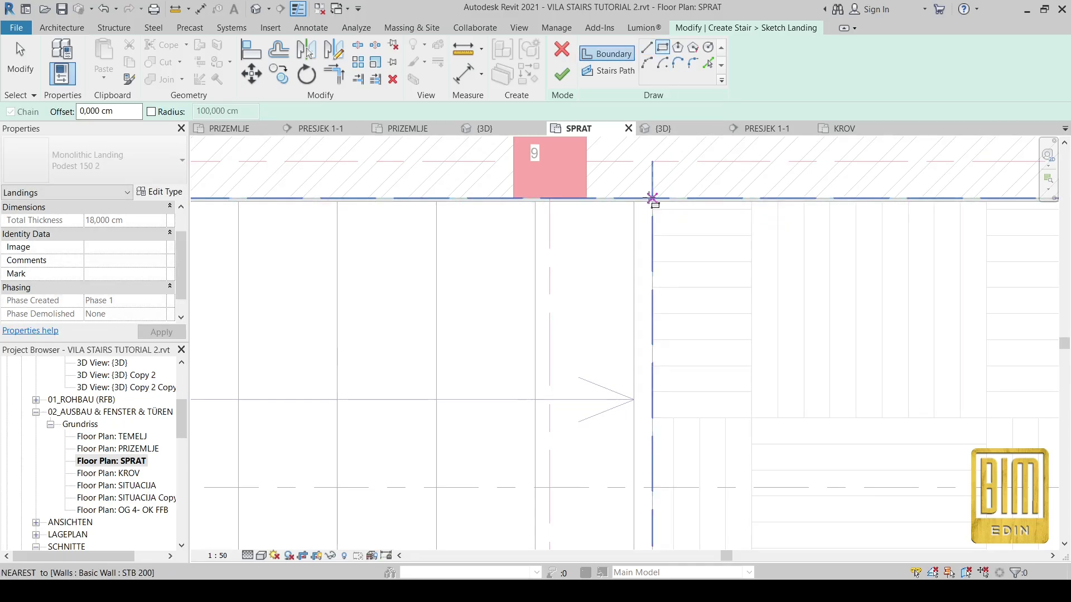
click(652, 199)
scroll(650, 195, down, 2)
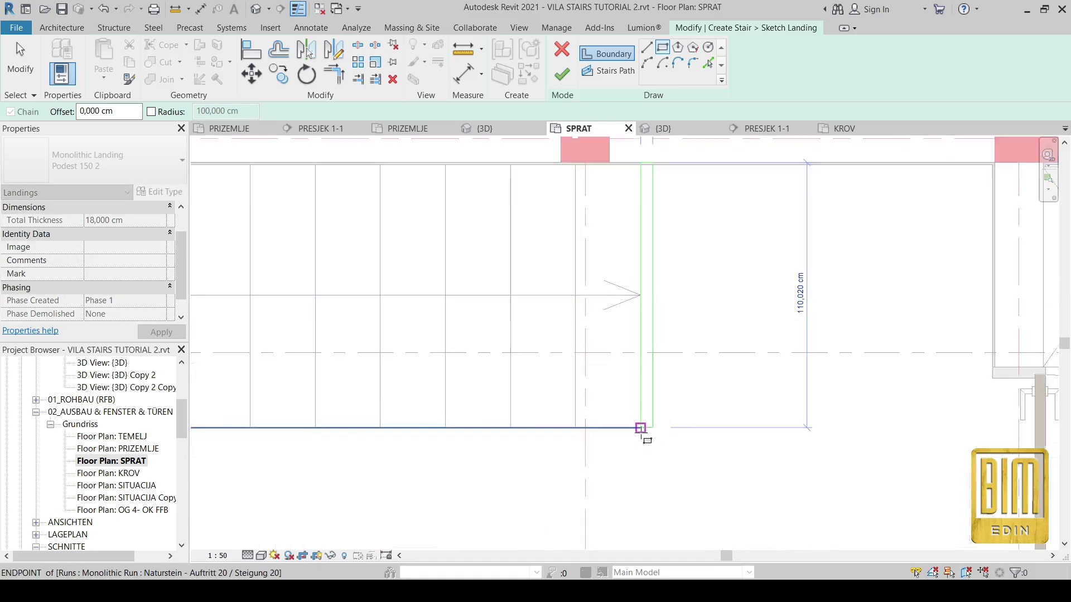
scroll(642, 427, up, 3)
click(640, 420)
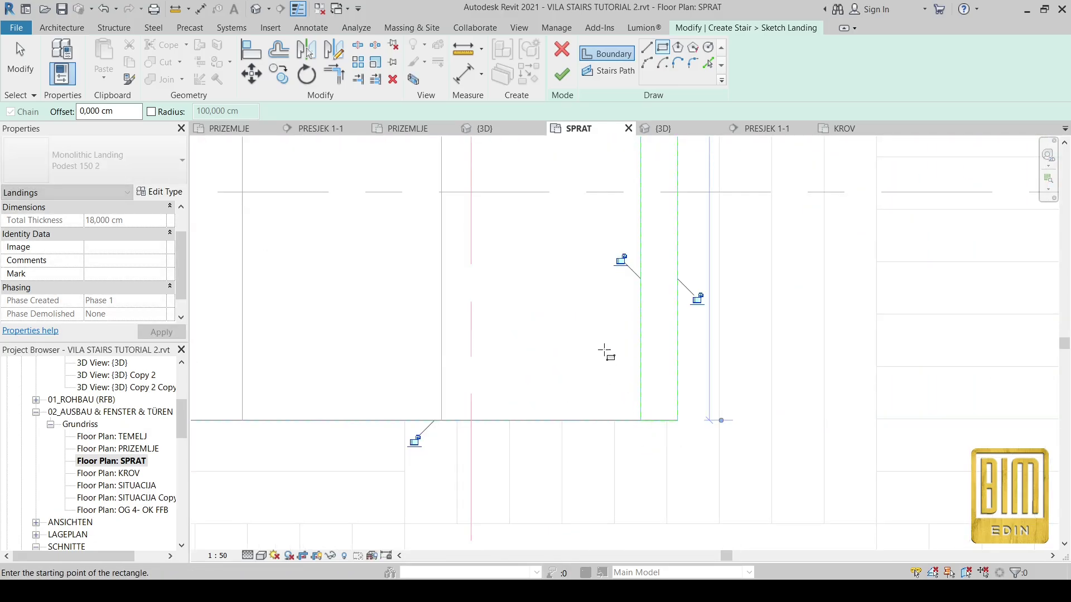
scroll(606, 354, down, 3)
key(Escape)
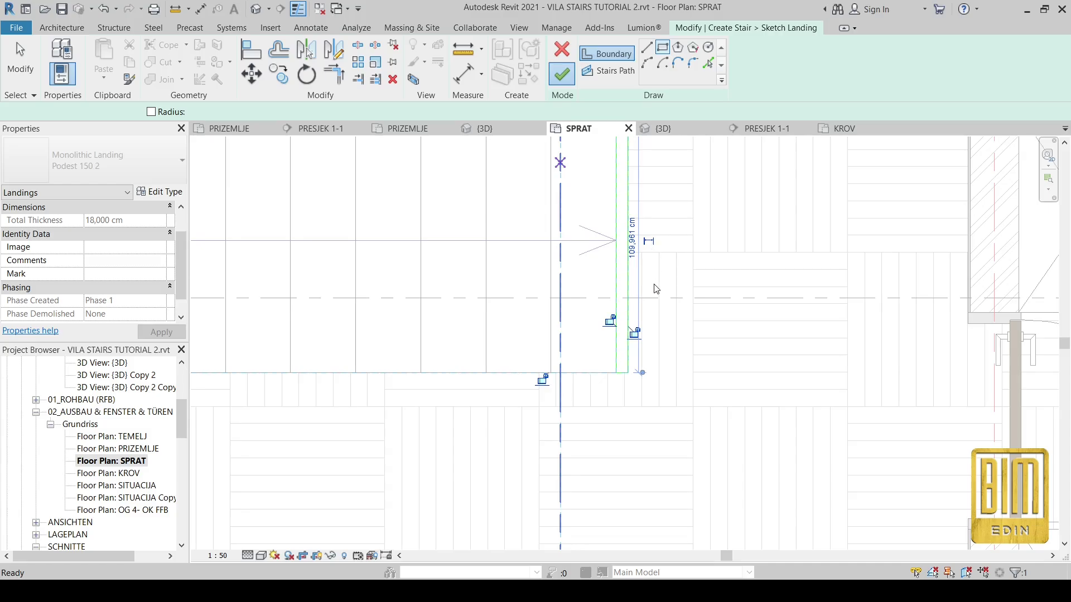
scroll(656, 292, down, 4)
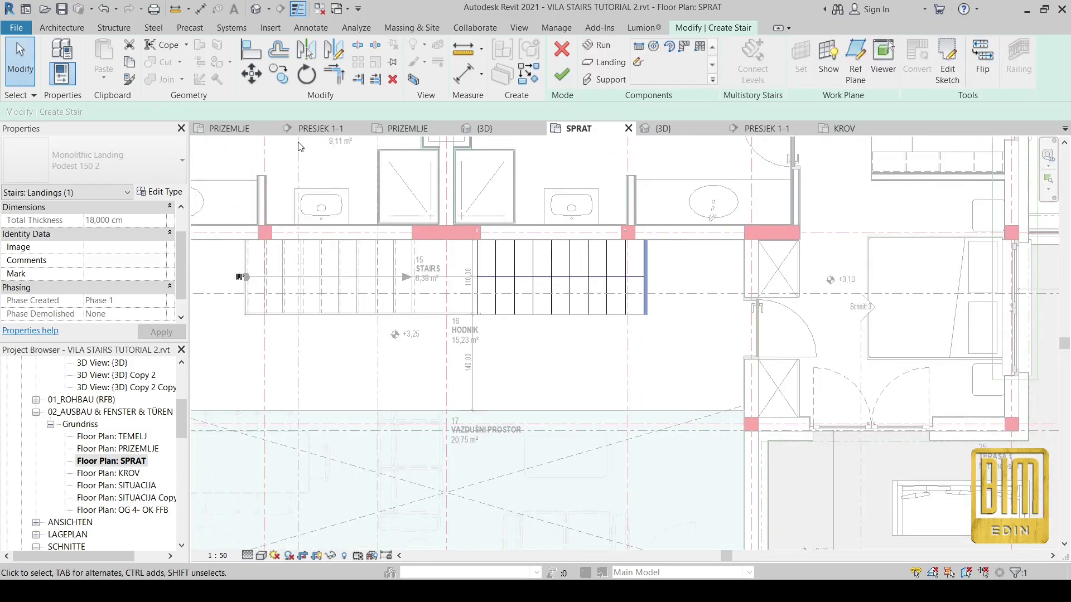
In section PRESJEK 1-1, thicken the top landing's type to a 37 cm total, flush with the slab's underside, and finish the stair edit.
click(320, 128)
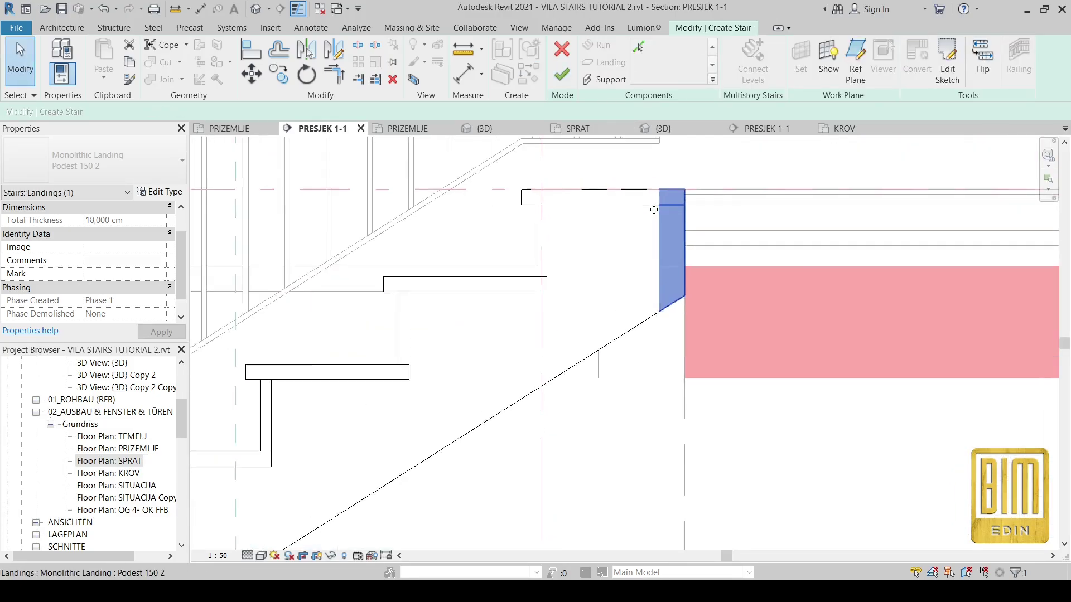
scroll(657, 210, up, 2)
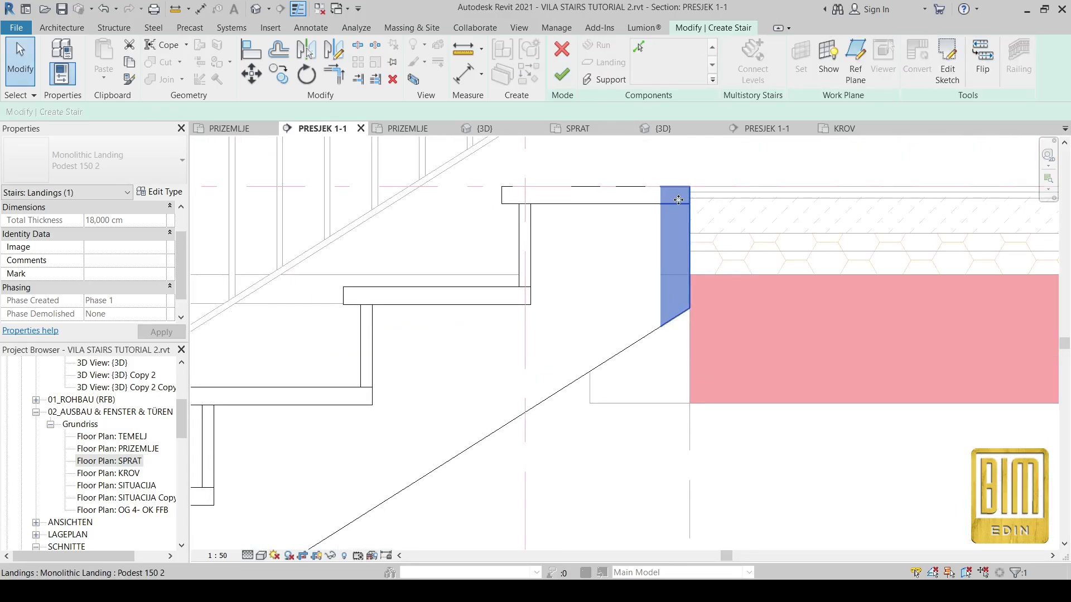
click(160, 191)
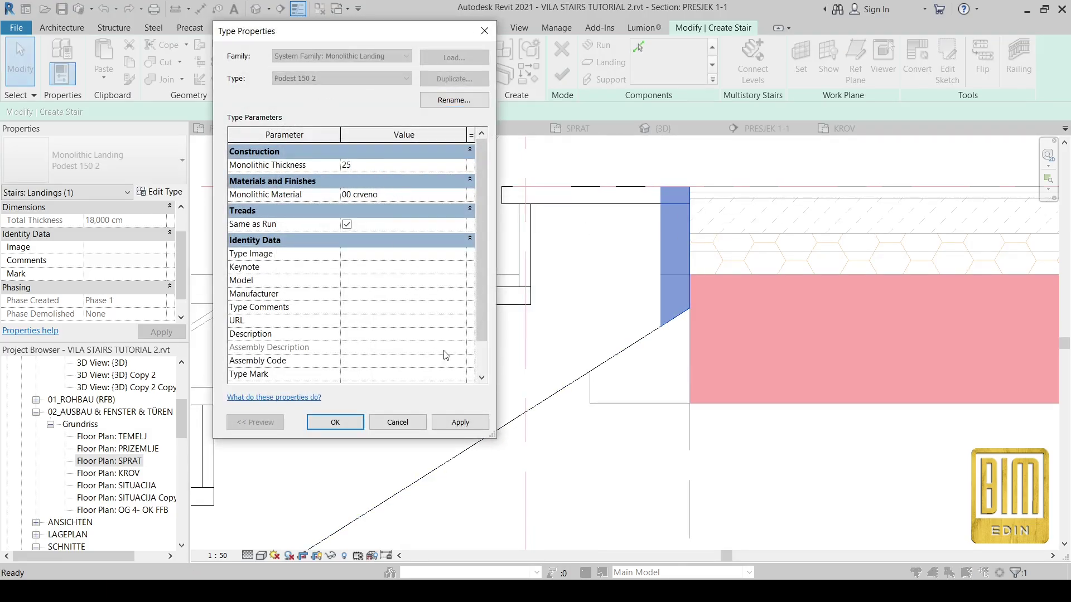
click(448, 422)
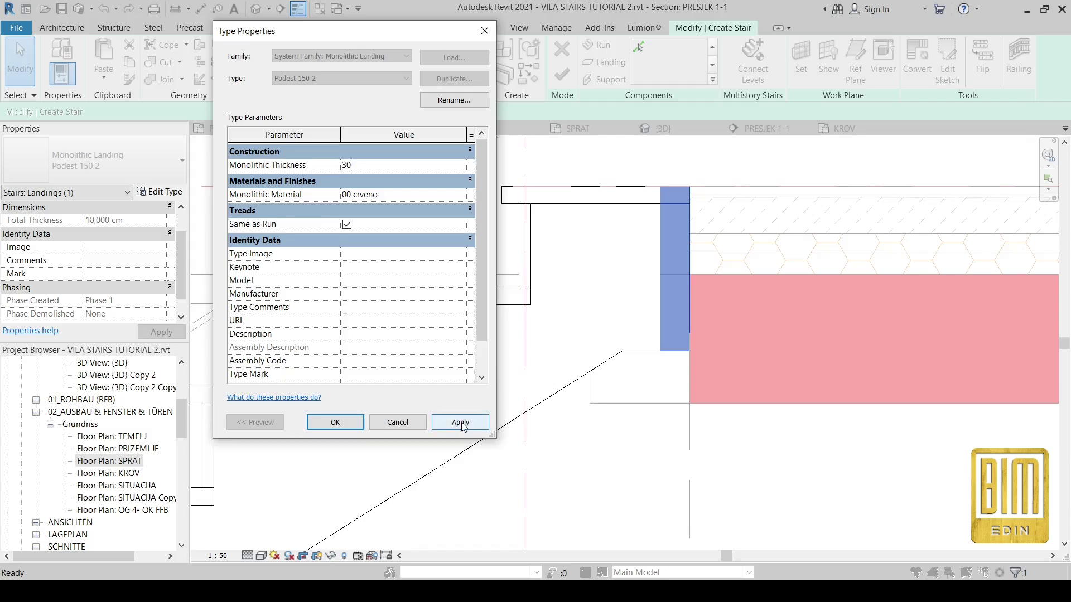
click(460, 425)
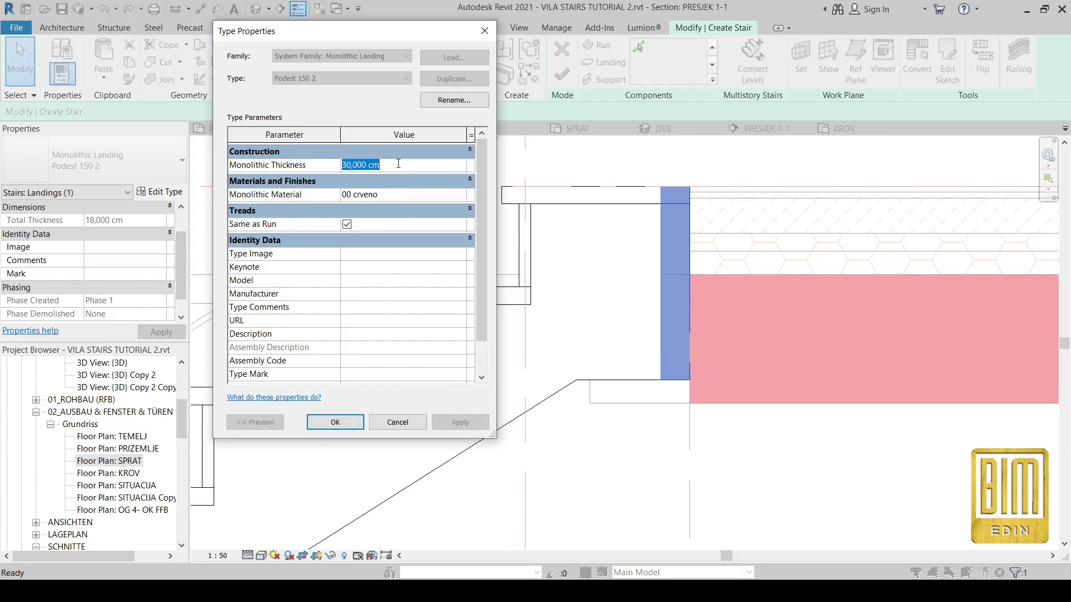
click(345, 425)
scroll(631, 312, down, 5)
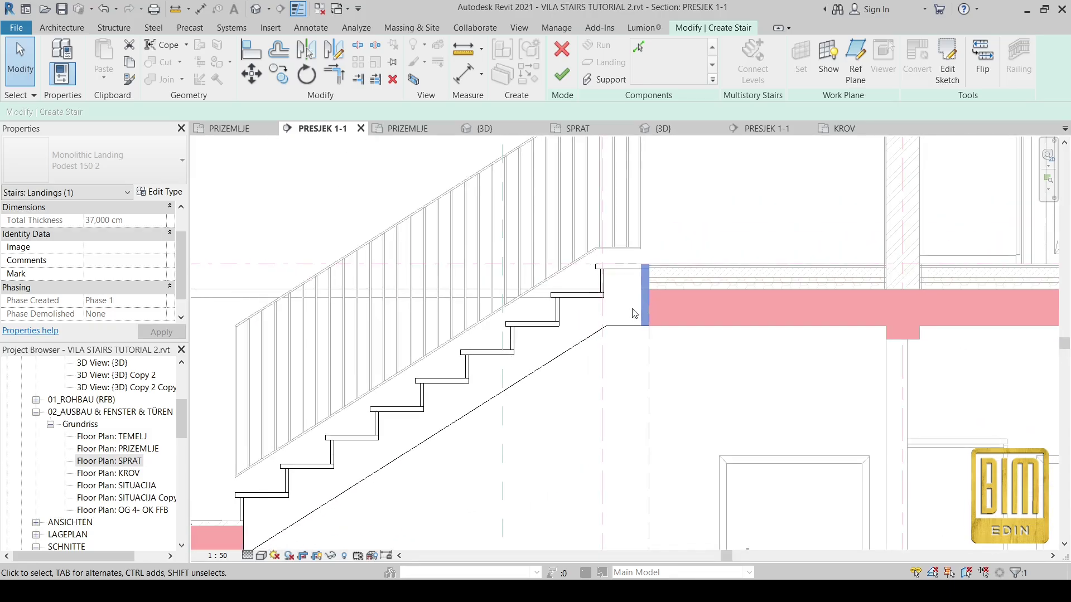
click(620, 379)
scroll(768, 294, down, 2)
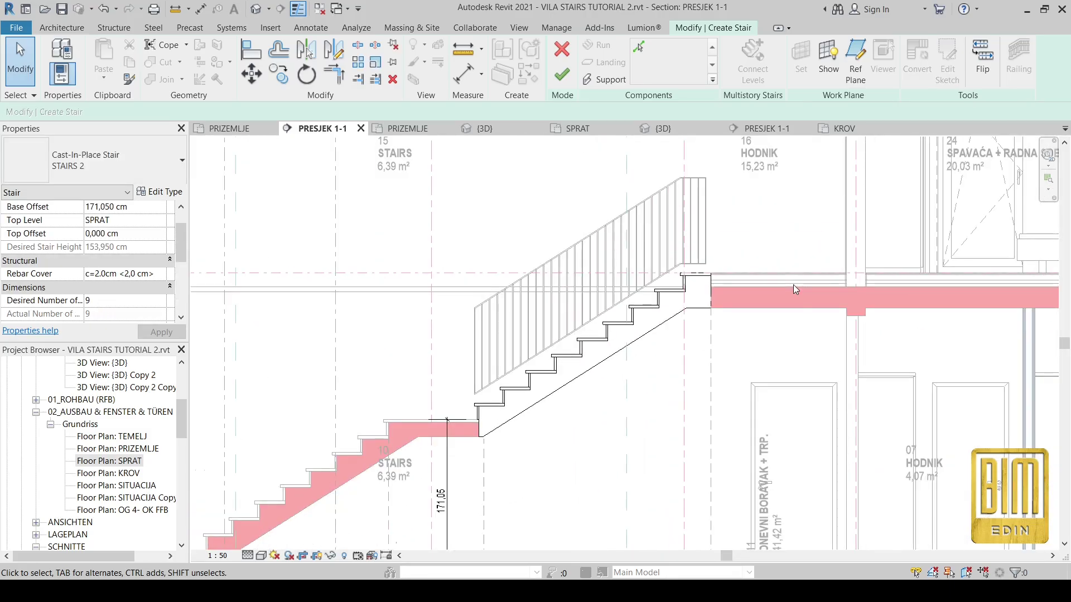
click(562, 72)
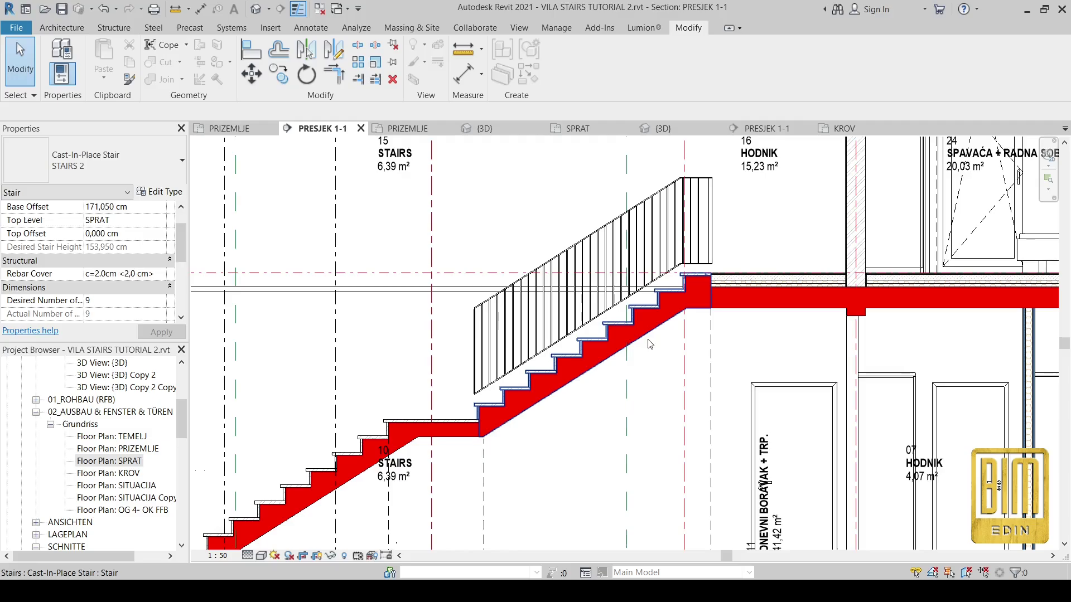
scroll(789, 334, up, 3)
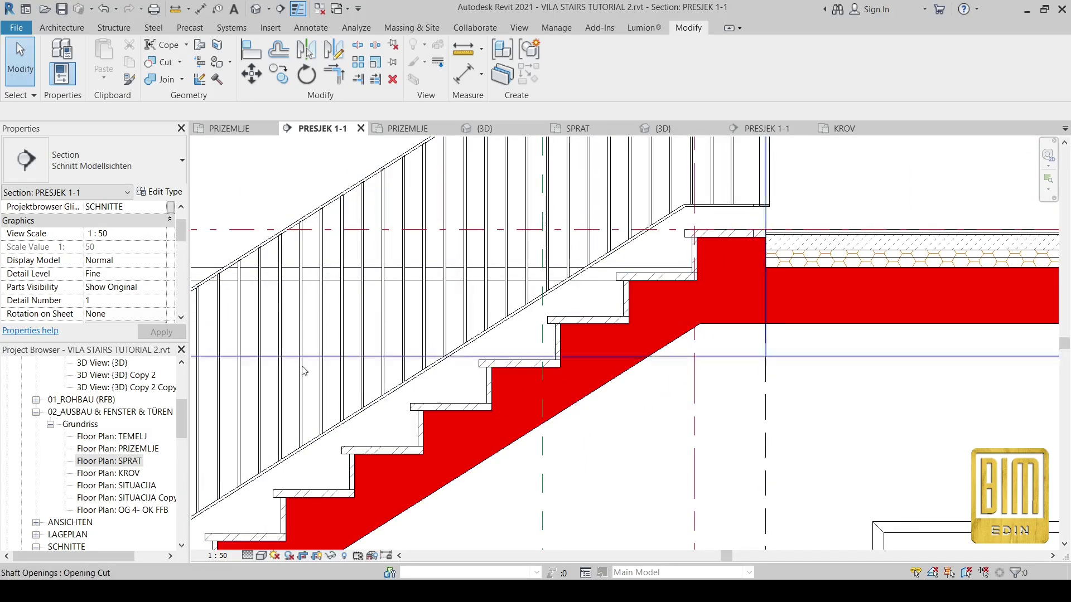
In the SPRAT floor plan, edit the upper stair railing's path and delete its segments along the wall and across the landing's end.
double_click(127, 462)
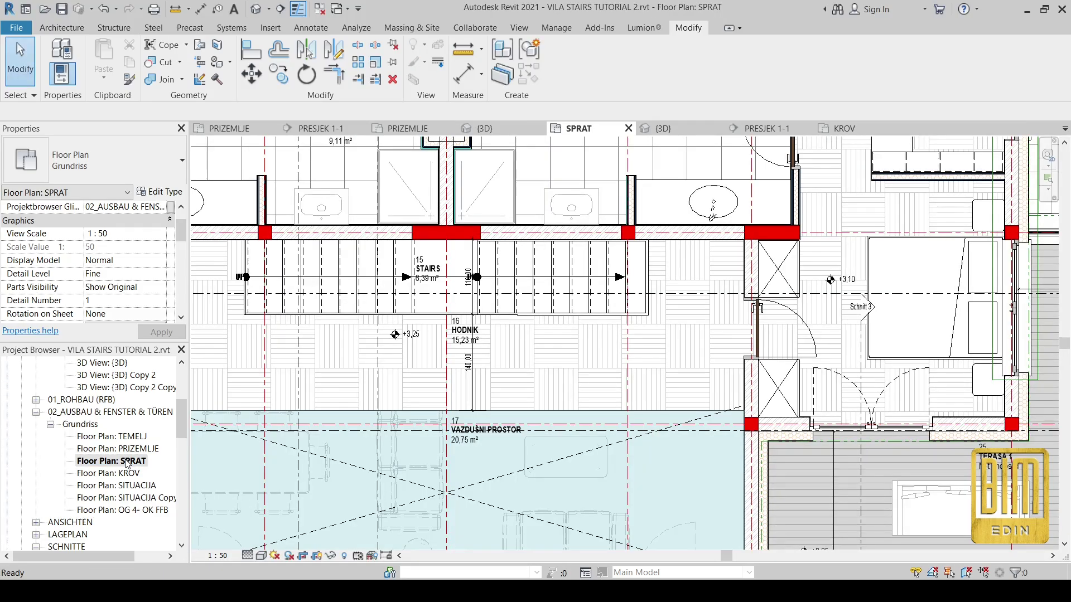
scroll(639, 241, up, 3)
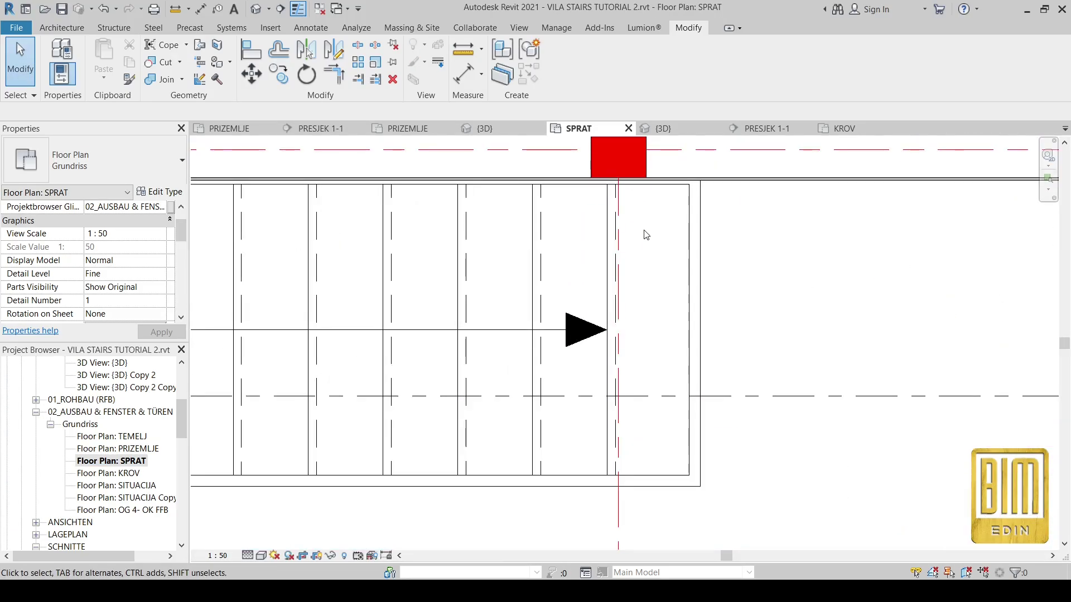
click(699, 227)
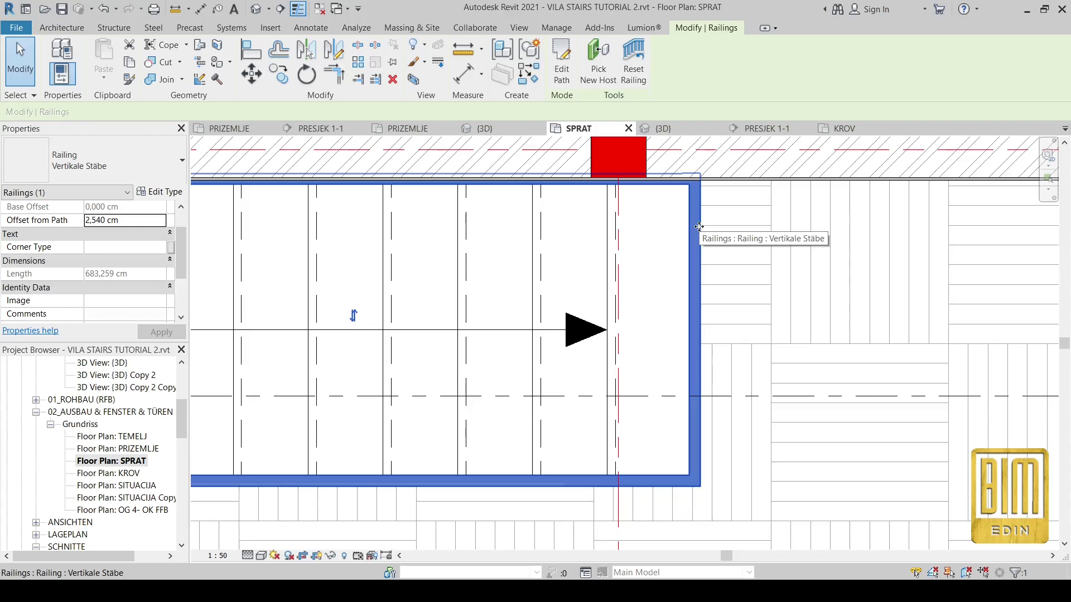
click(562, 61)
scroll(748, 265, down, 3)
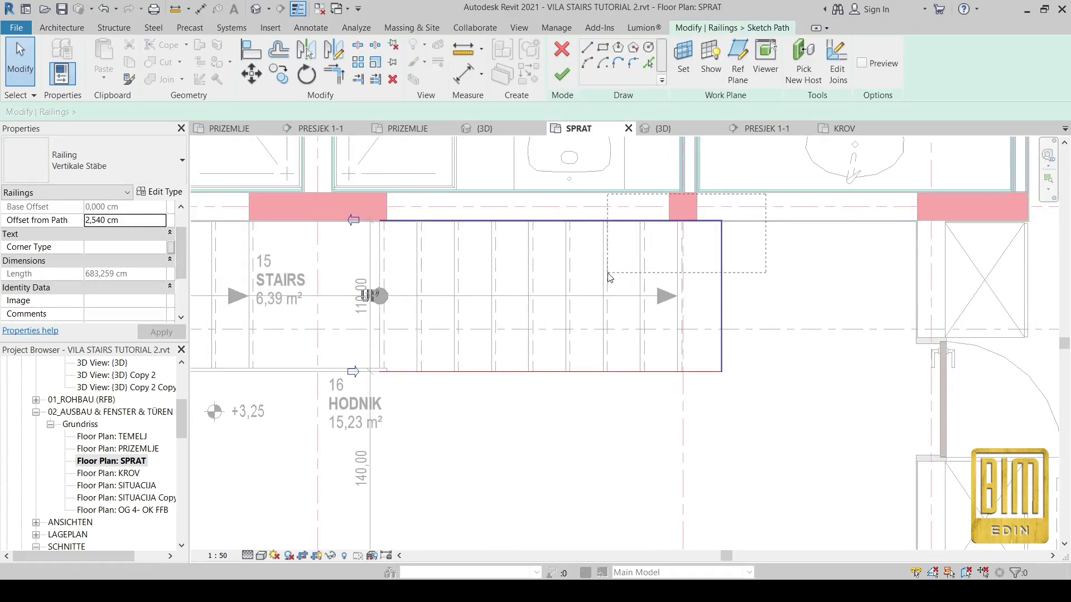
right_click(531, 261)
click(549, 395)
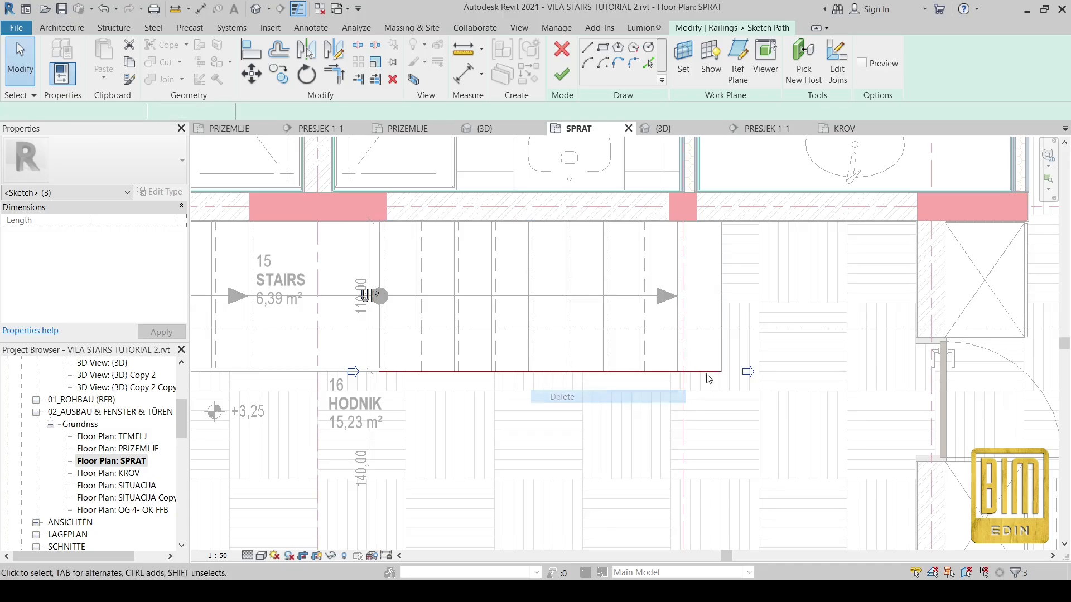
Delete the short 5 cm path segment, extend the remaining railing line to the landing's outer edge, and finish the path.
scroll(716, 378, up, 4)
click(723, 375)
right_click(724, 375)
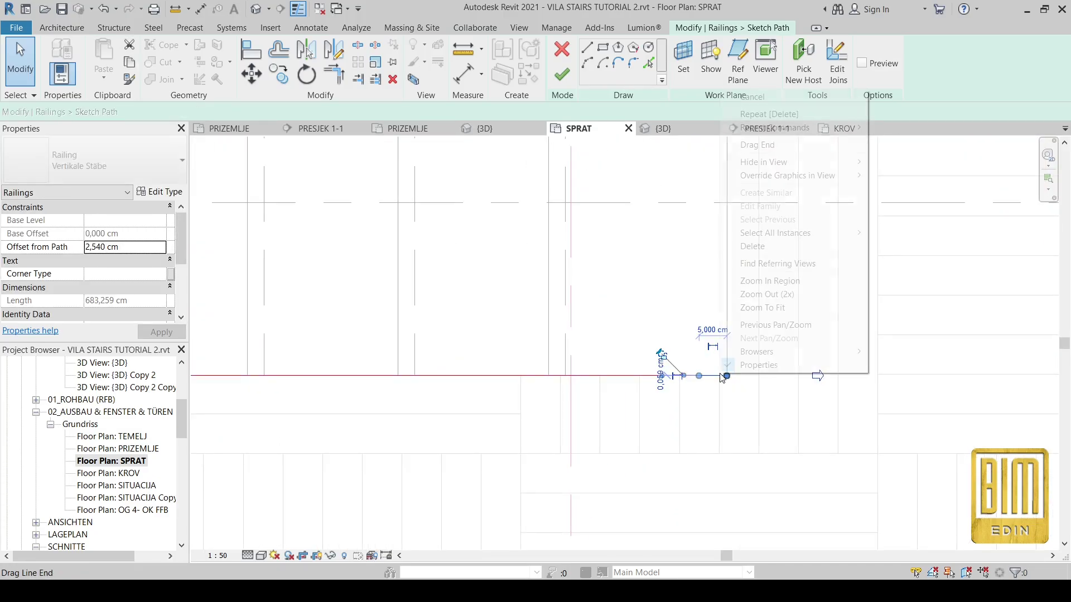
click(750, 246)
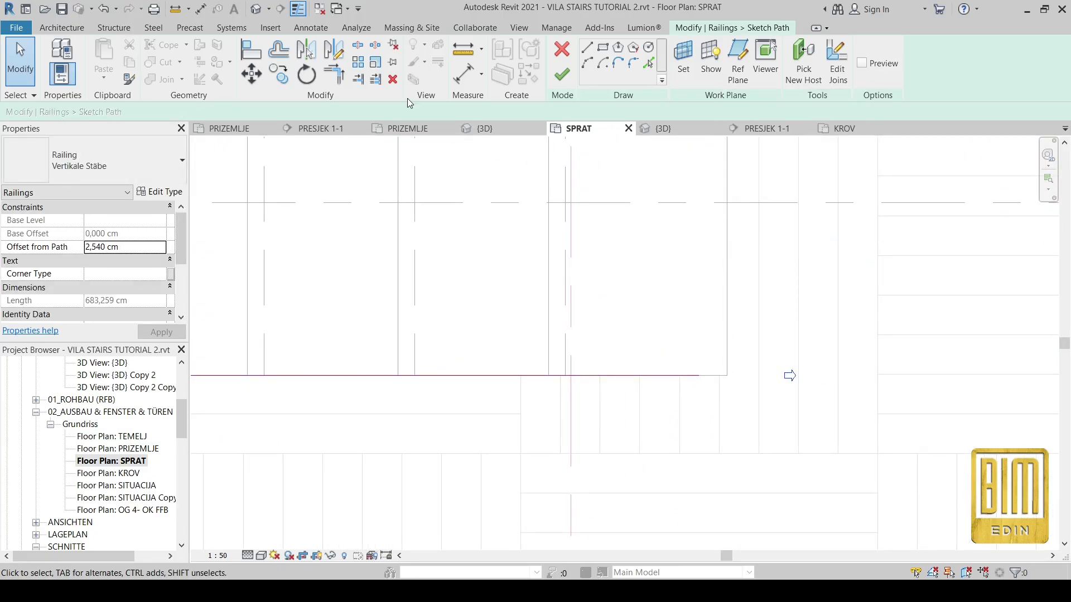
click(358, 79)
click(720, 299)
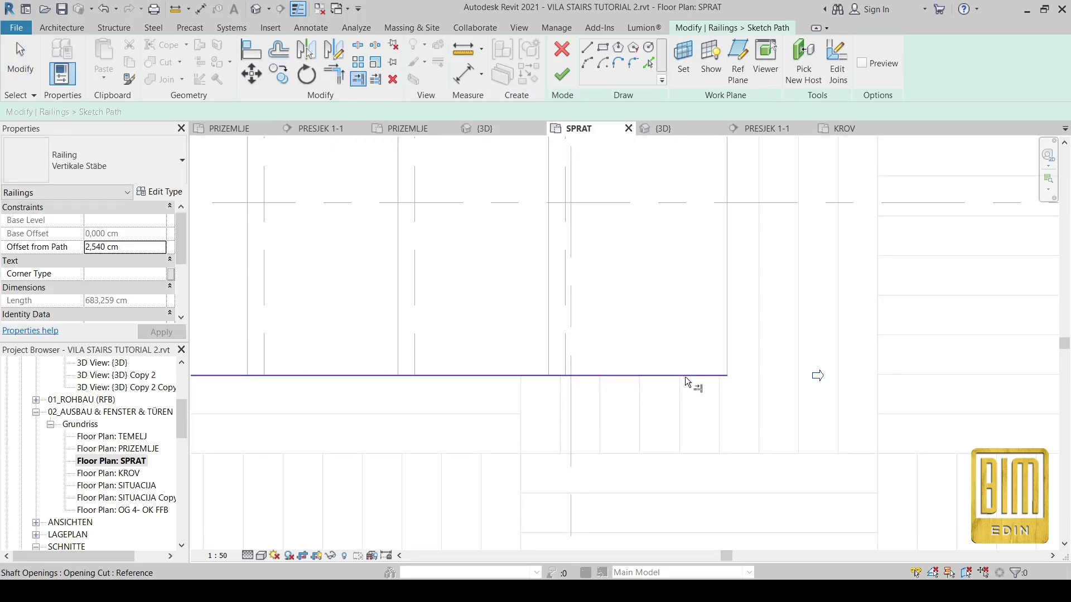
click(686, 375)
click(562, 74)
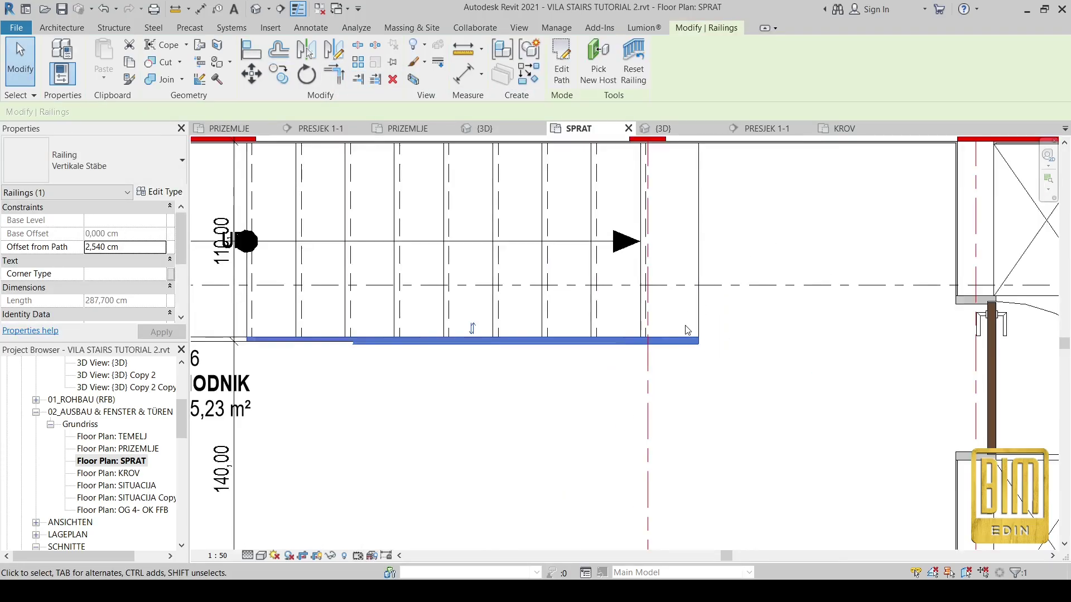
Examine in section PRESJEK 1-1 how the top landing meets the last tread and the floor slab.
scroll(687, 330, down, 3)
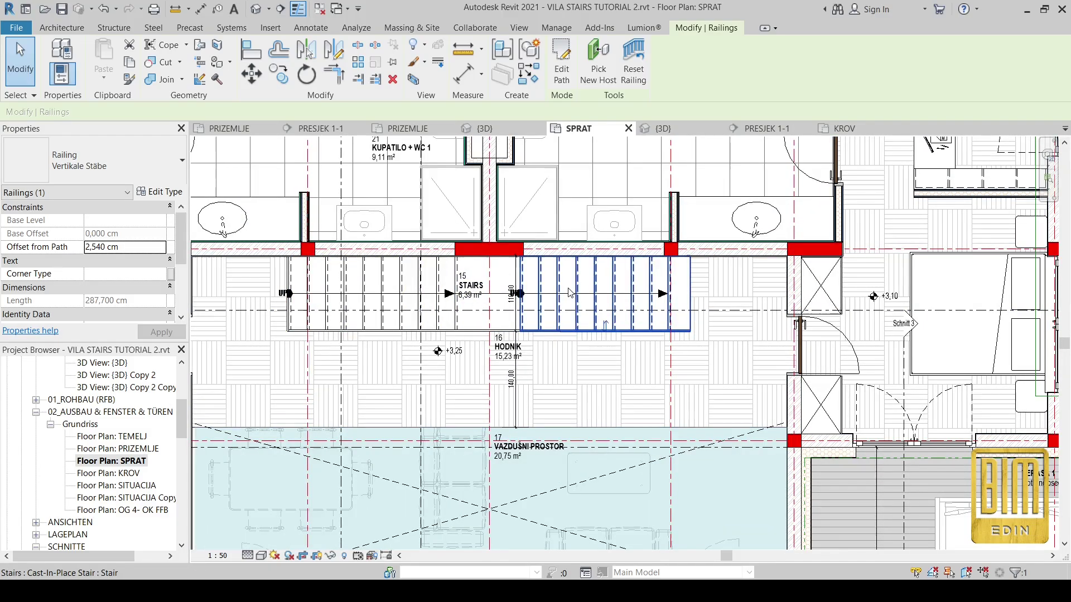
scroll(569, 288, down, 3)
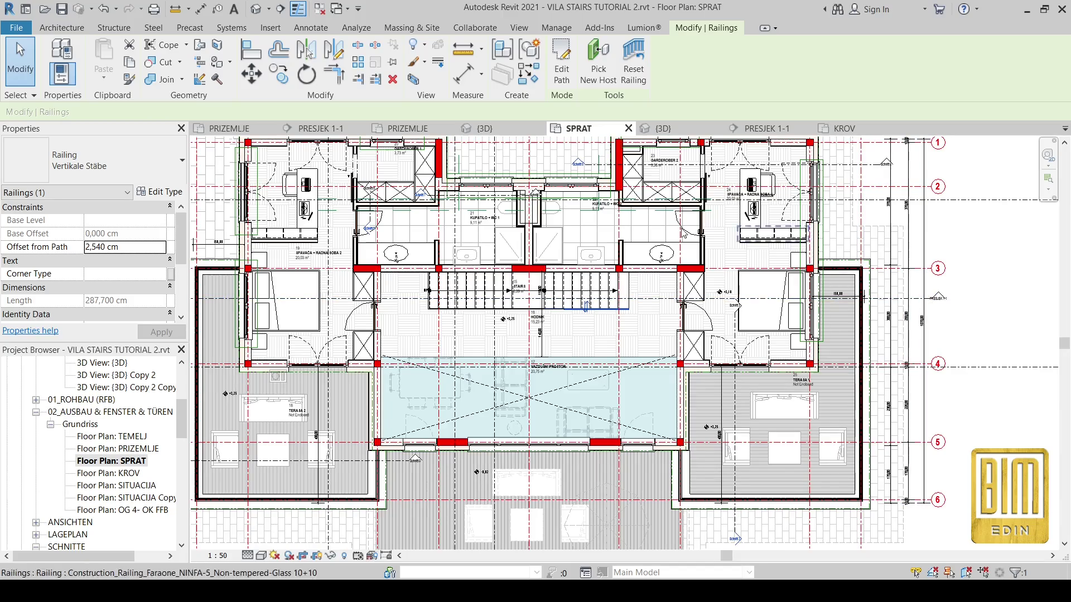
click(317, 129)
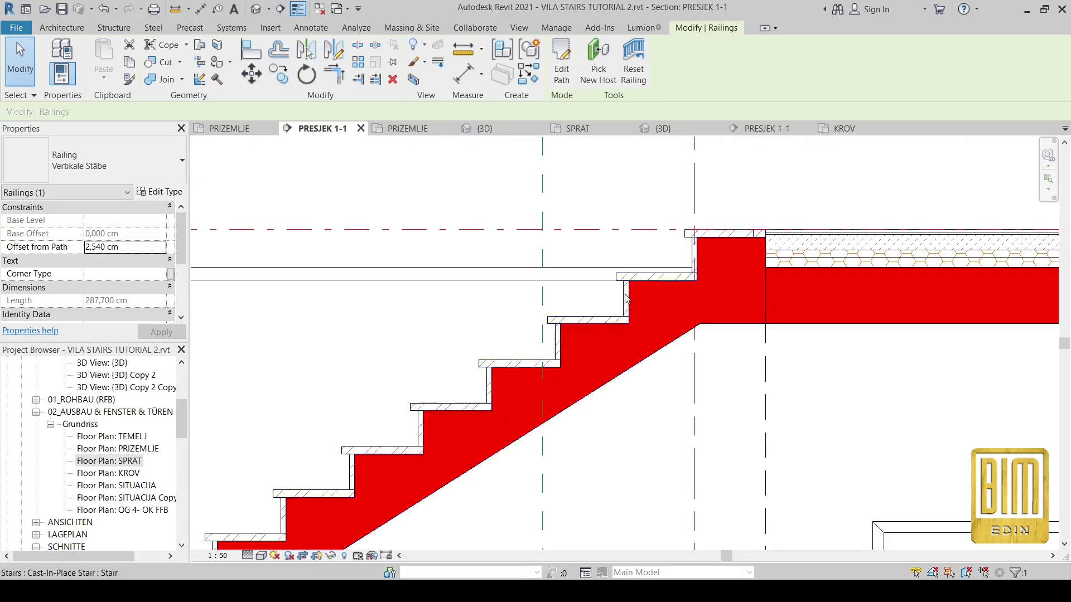
scroll(835, 270, down, 2)
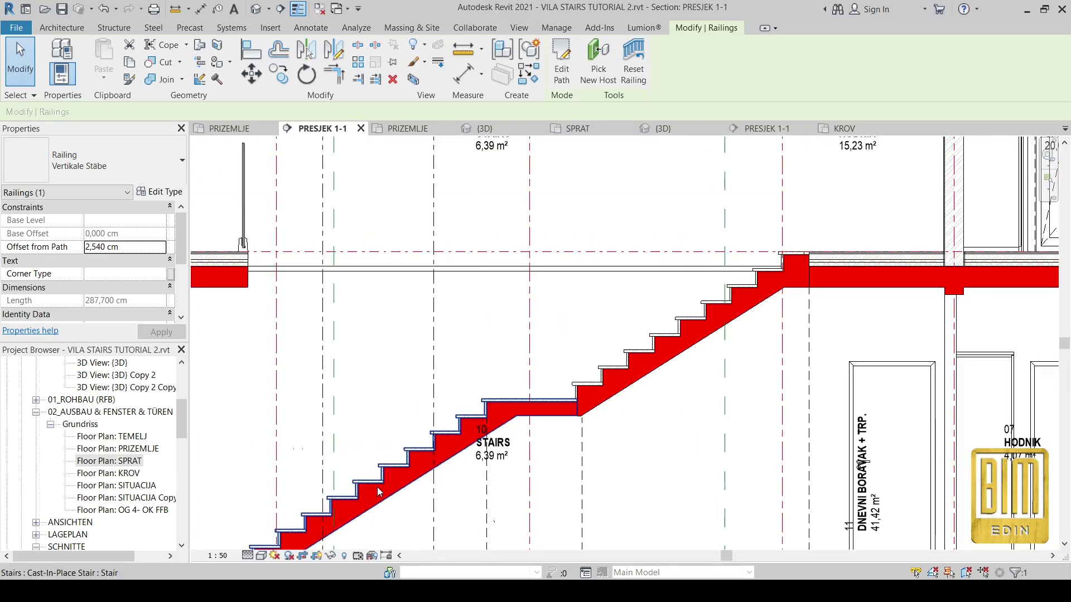
scroll(778, 307, up, 1)
scroll(778, 306, up, 2)
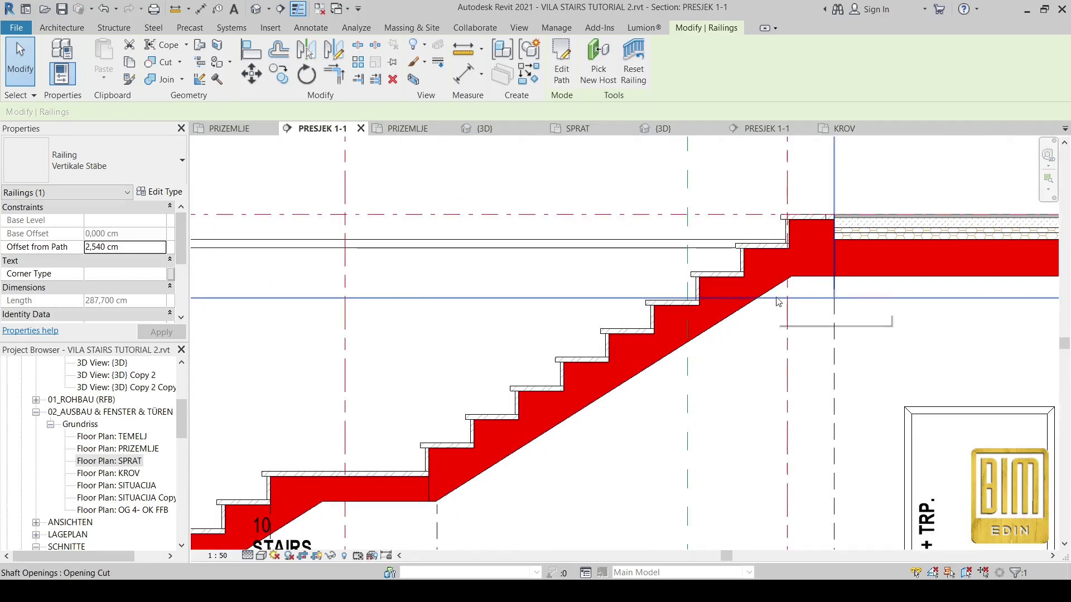
scroll(817, 219, up, 5)
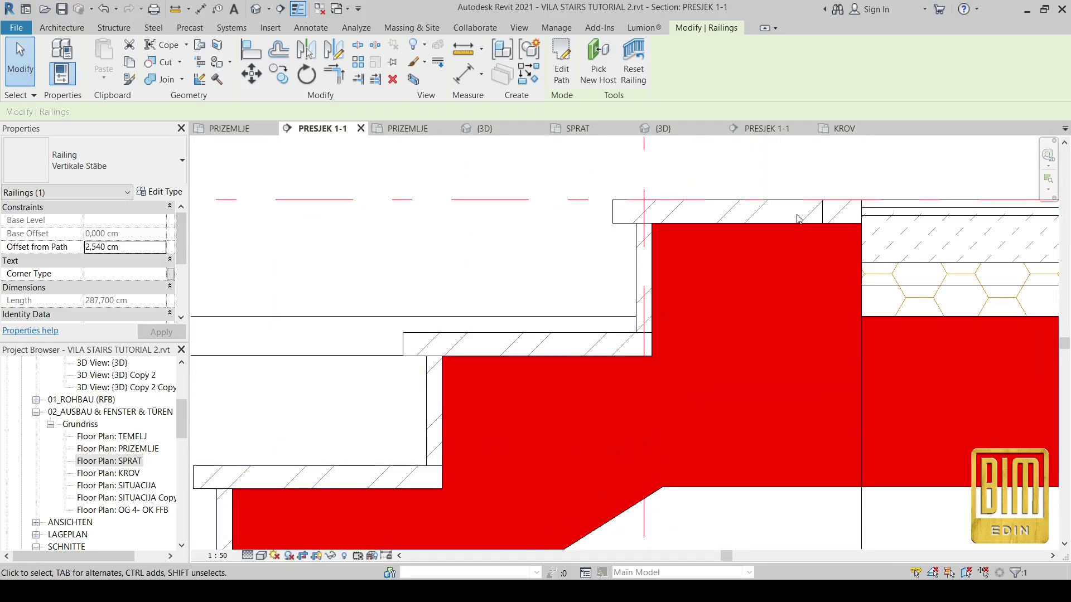
click(828, 223)
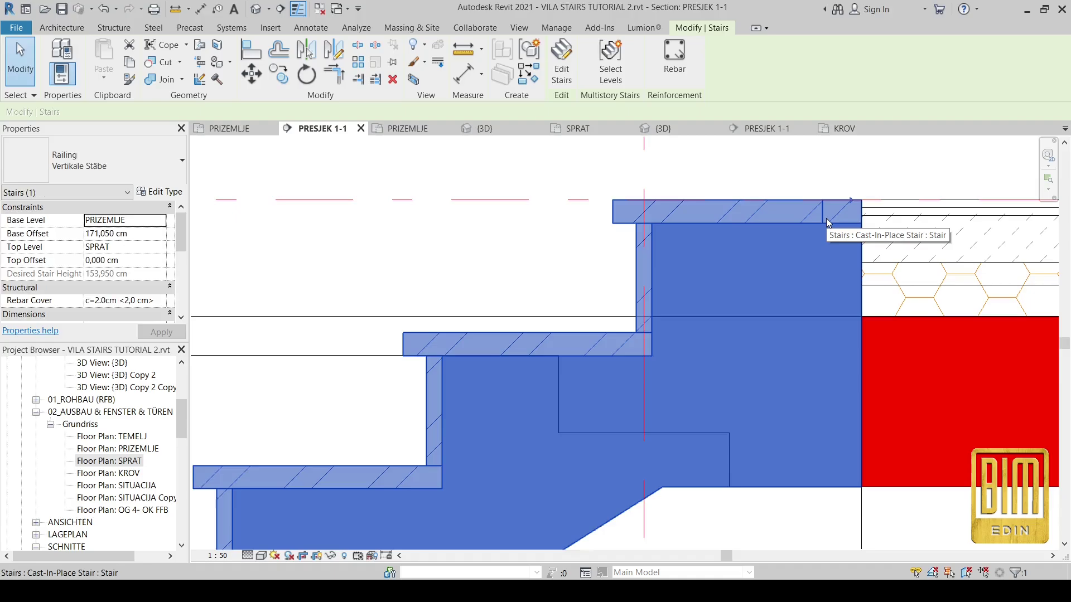
scroll(834, 245, down, 5)
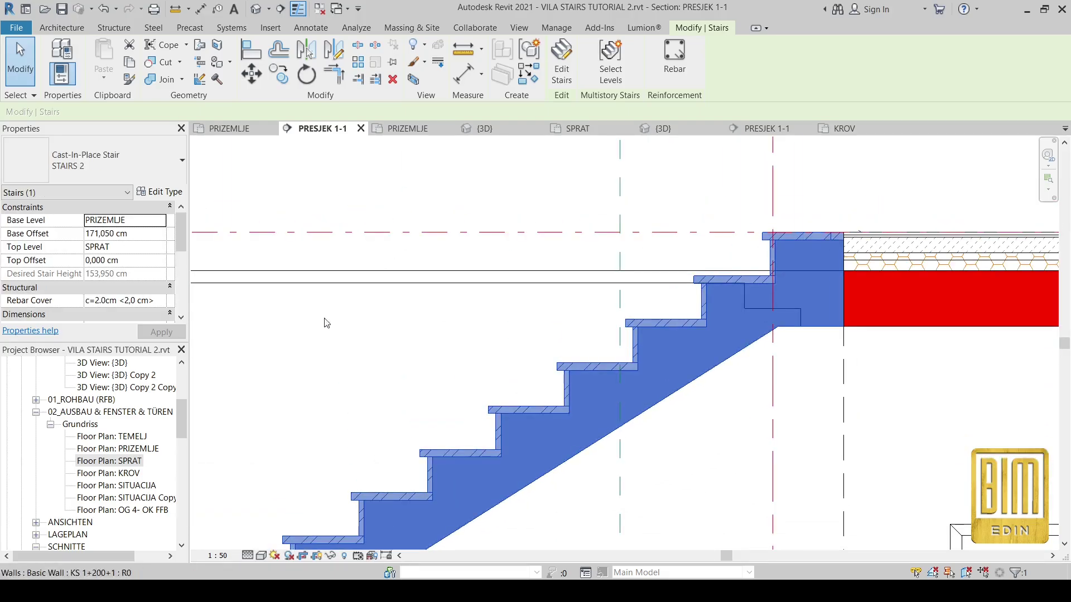
From the SPRAT floor plan, edit the upper stair and open its narrow top landing's boundary sketch.
double_click(127, 460)
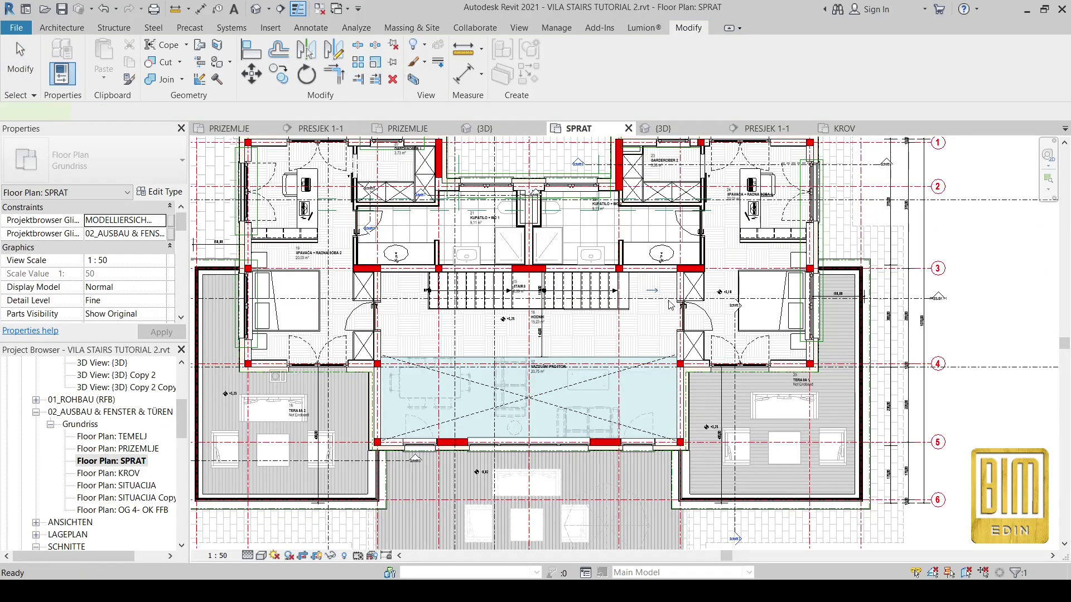
click(622, 291)
scroll(623, 291, up, 5)
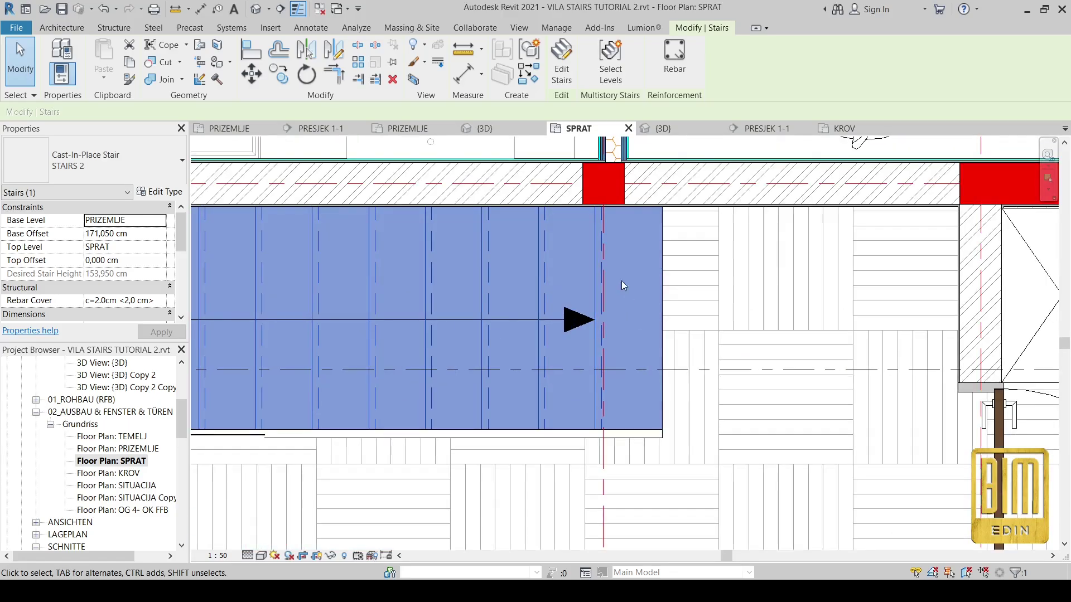
double_click(660, 279)
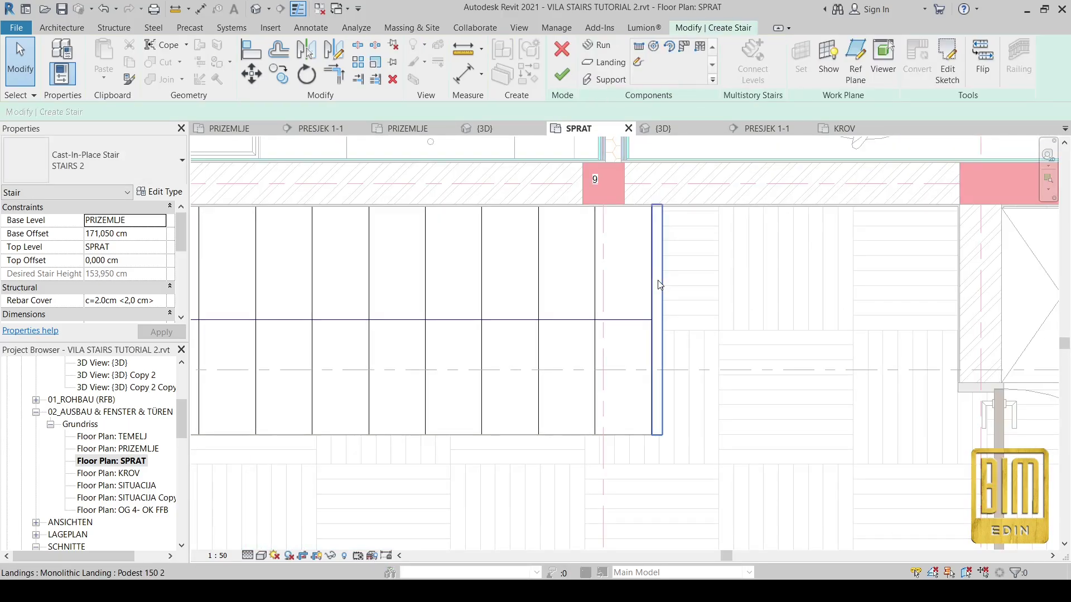
click(661, 285)
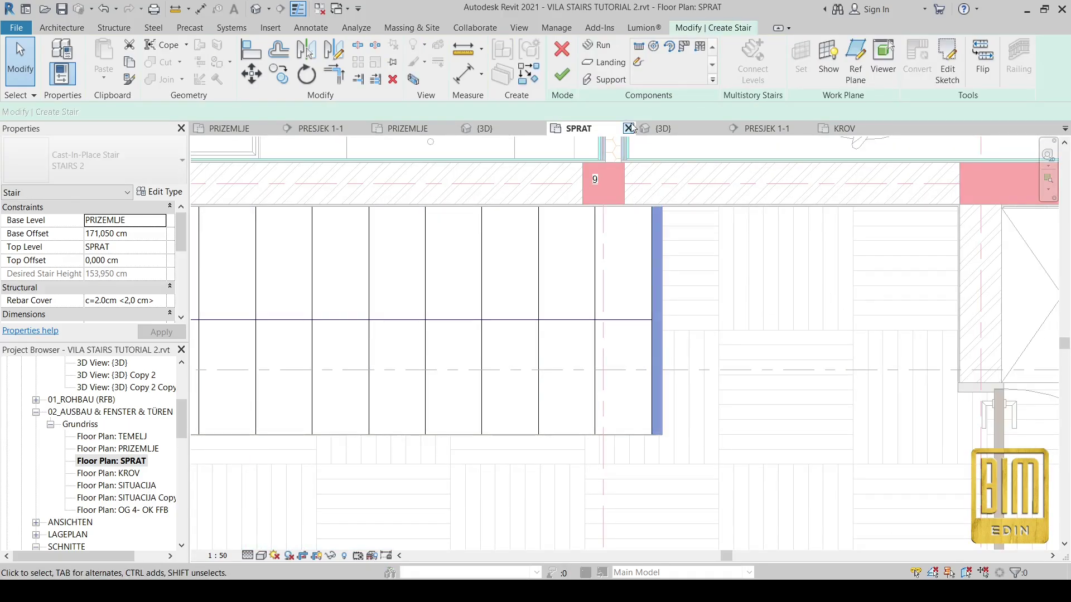
click(939, 62)
scroll(660, 215, up, 2)
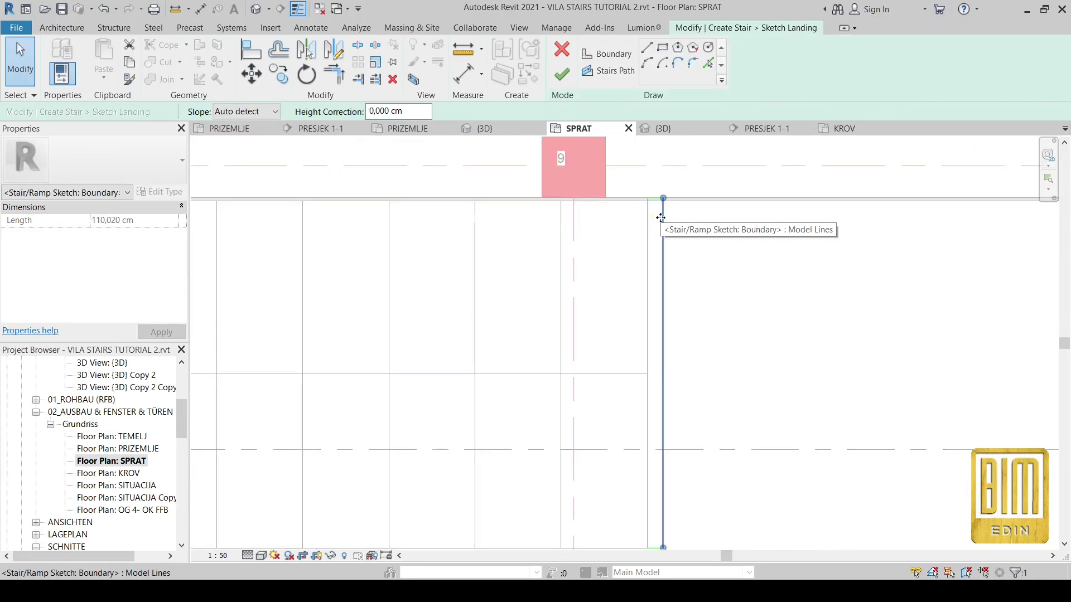
Set the landing's width between its two long boundary lines to 0.1 cm and finish both the sketch and the stair edit.
click(660, 217)
scroll(660, 219, down, 2)
scroll(660, 467, up, 3)
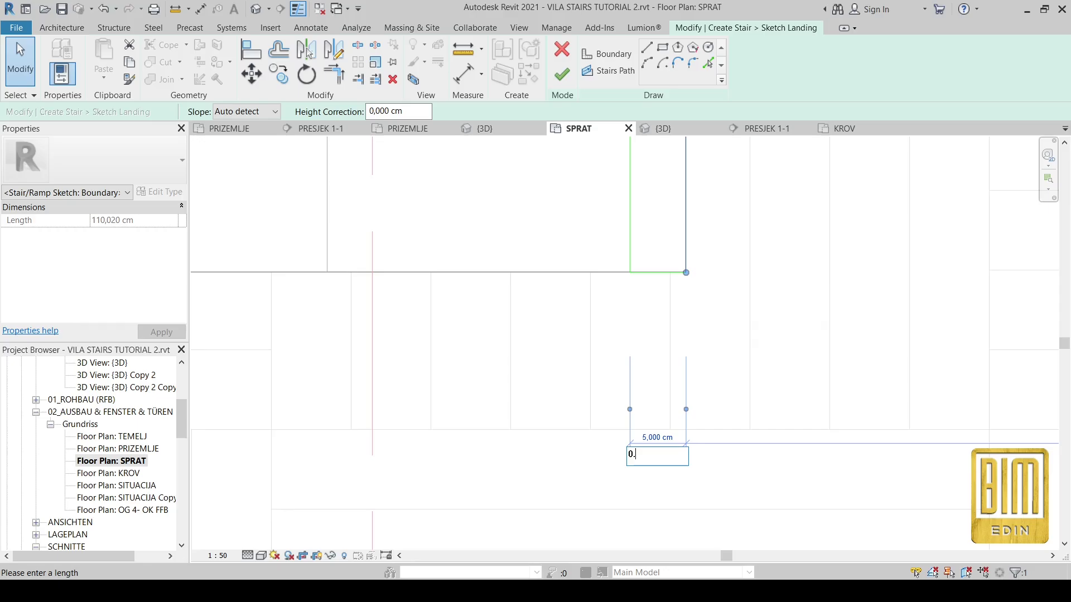
text(1)
key(Return)
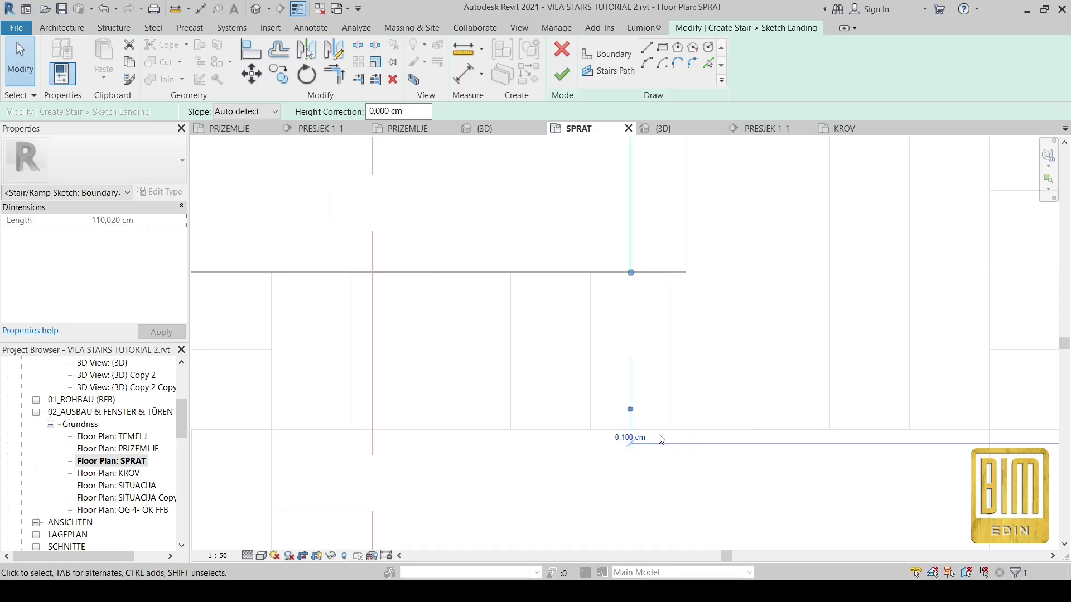
click(563, 76)
scroll(707, 327, down, 3)
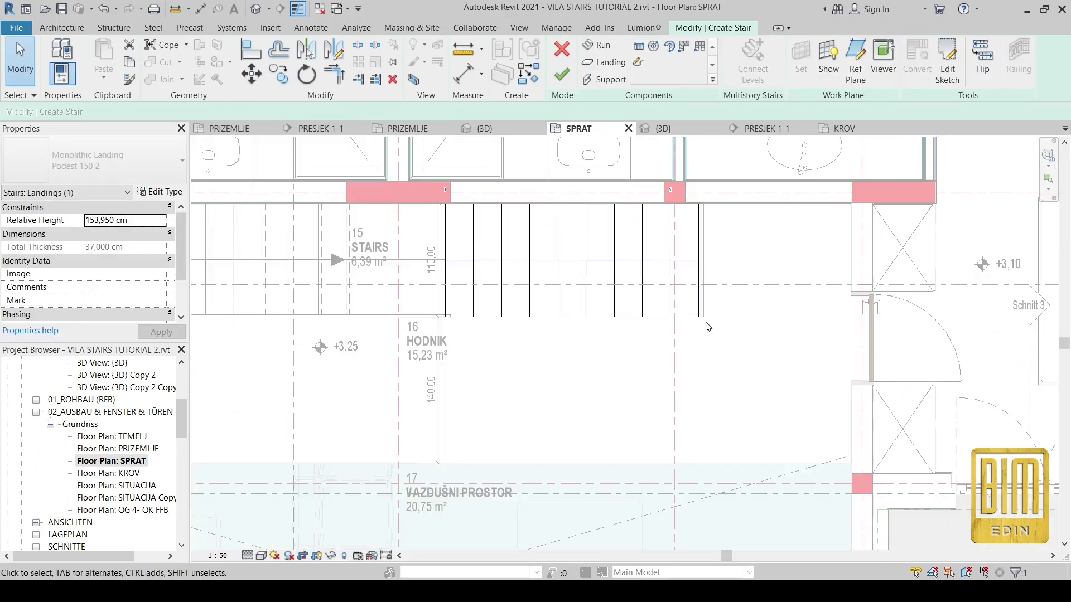
click(571, 78)
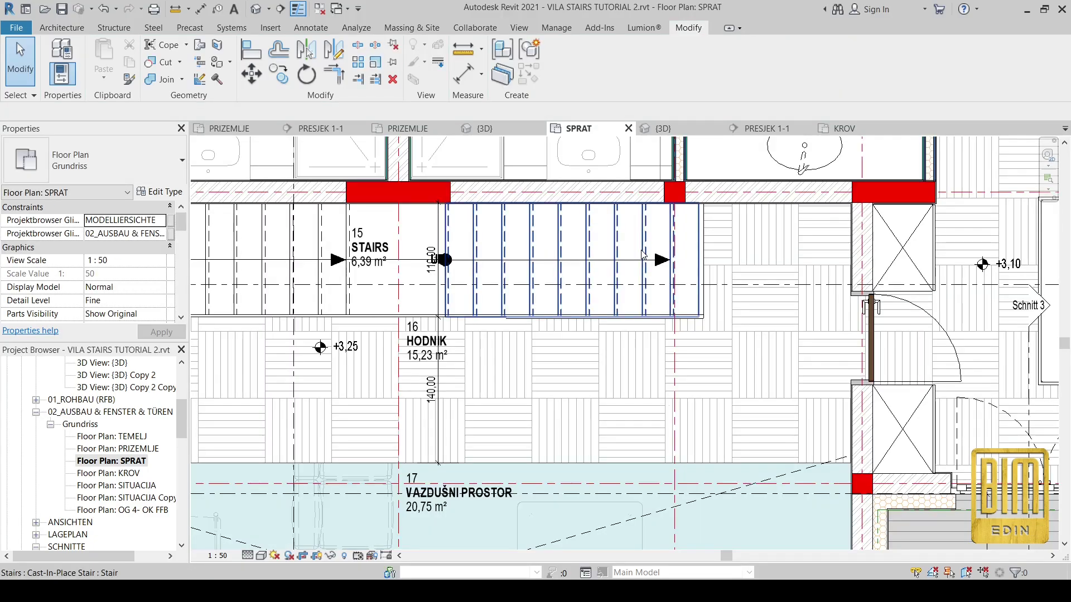
In section PRESJEK 1-1, align the upper stair's top end to the edge of the floor slab.
scroll(580, 281, down, 3)
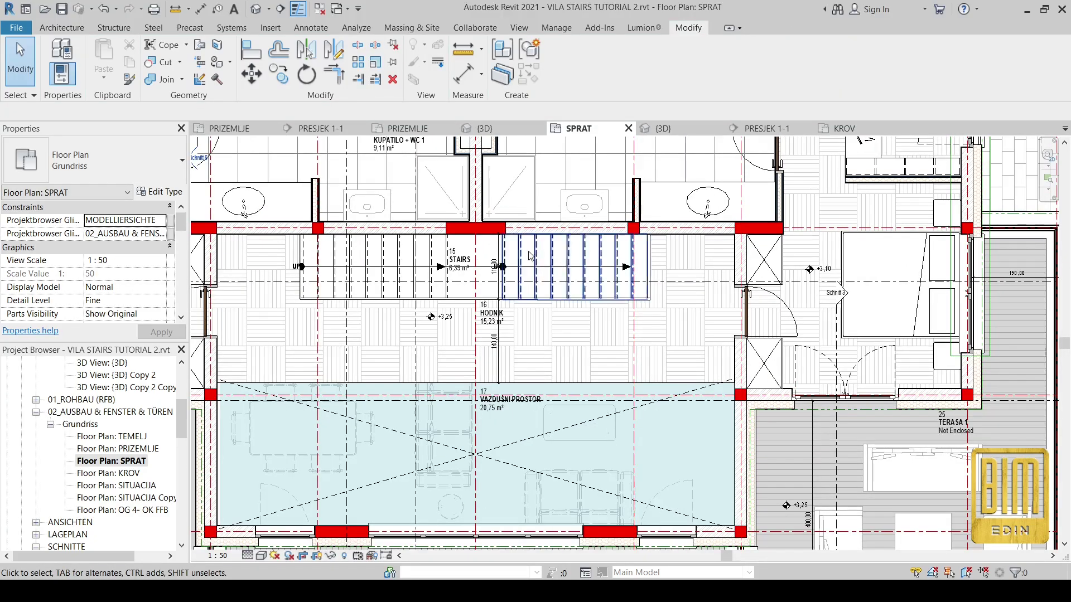
click(320, 130)
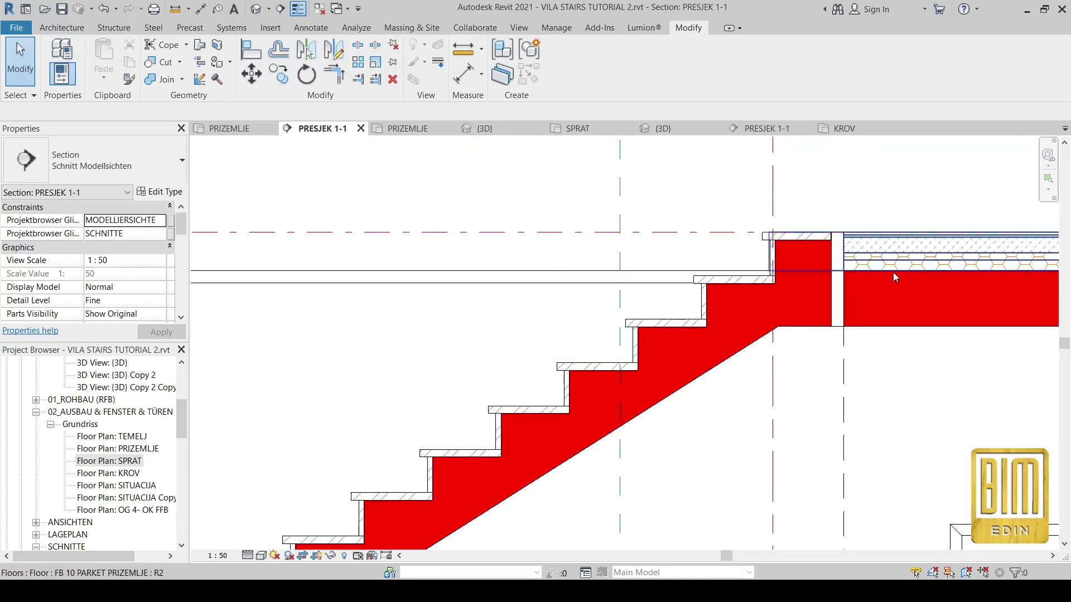
click(254, 50)
scroll(859, 284, up, 4)
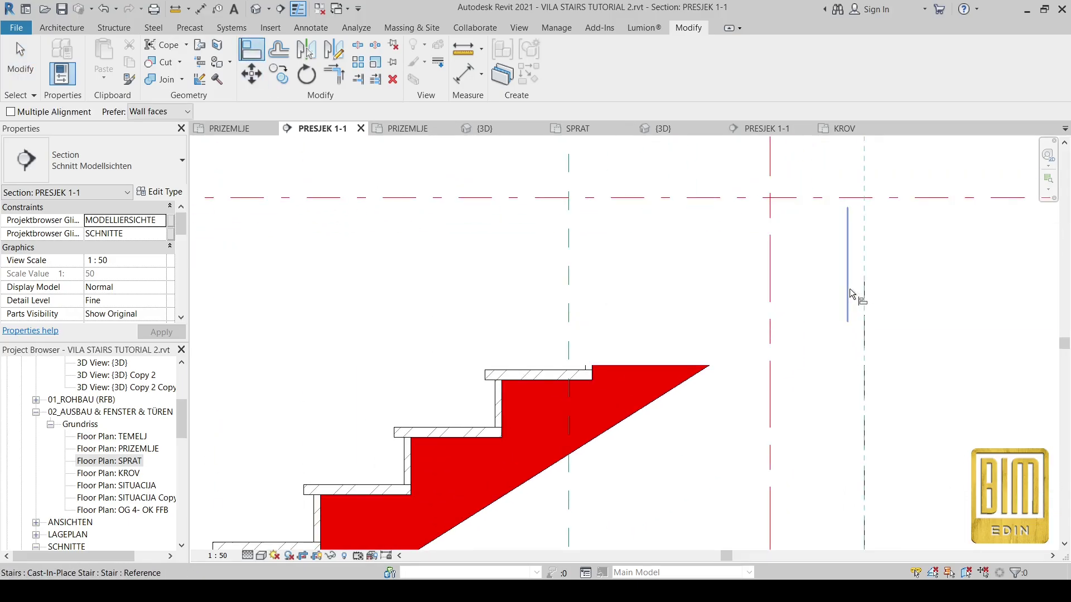
click(851, 294)
scroll(837, 299, down, 4)
scroll(804, 223, up, 2)
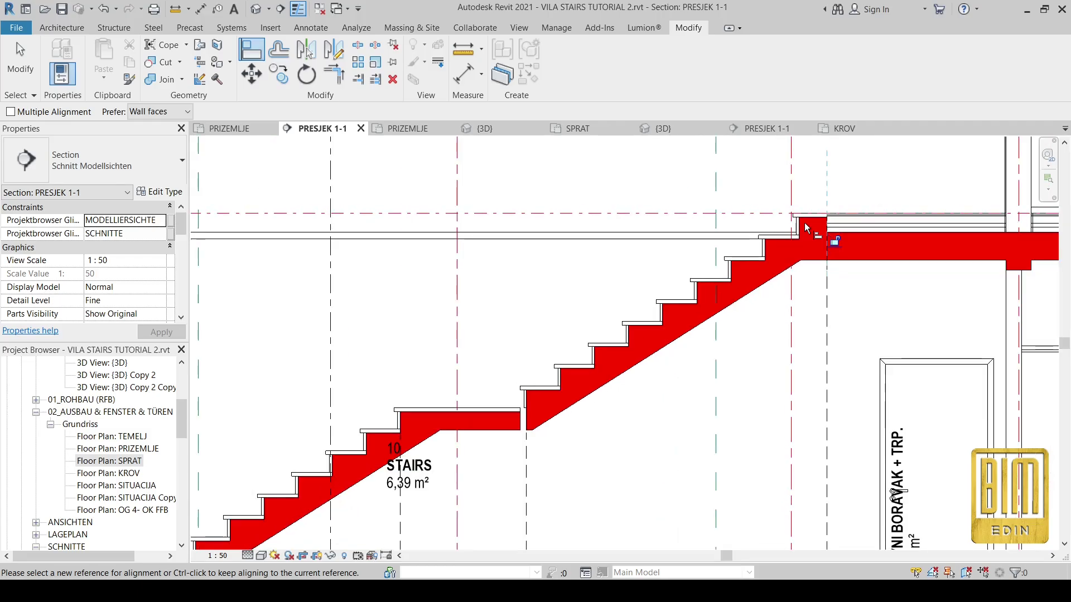
Measure the gap between the intermediate landing's end and the start of the upper flight.
scroll(401, 438, up, 4)
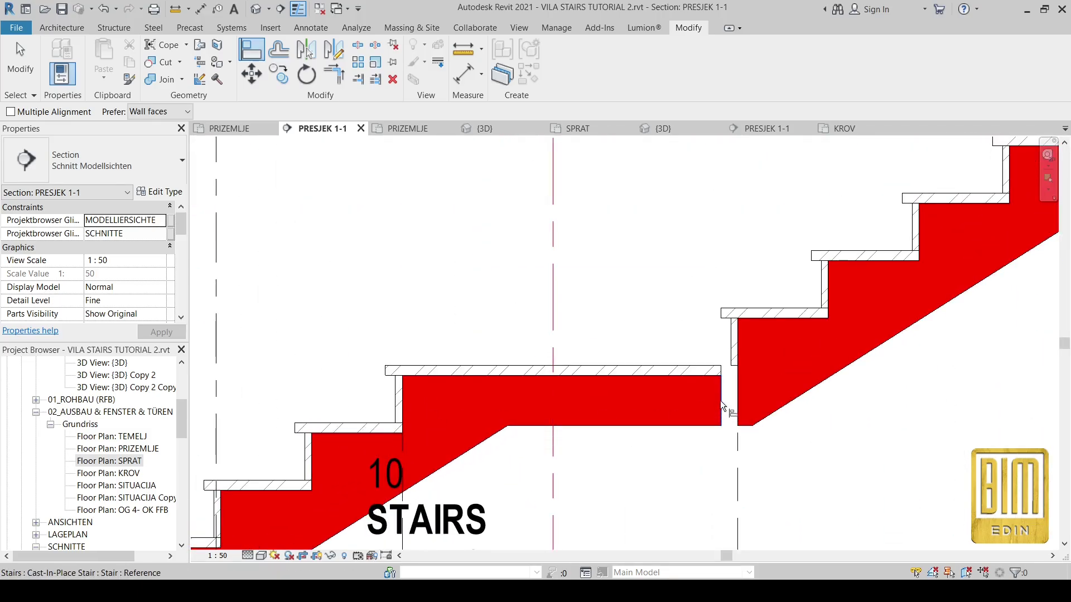
click(462, 74)
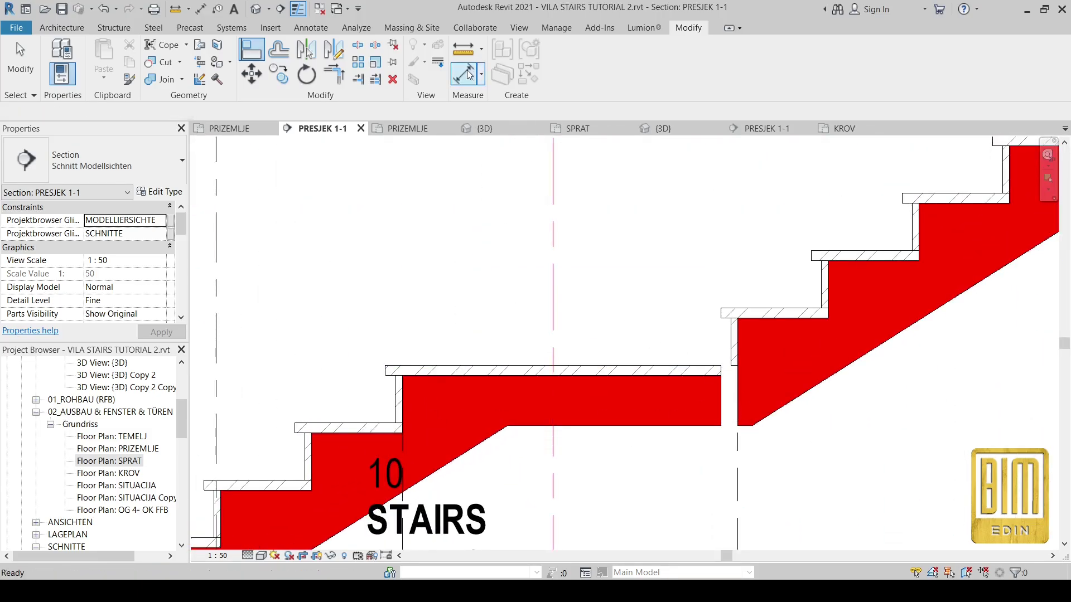
click(724, 398)
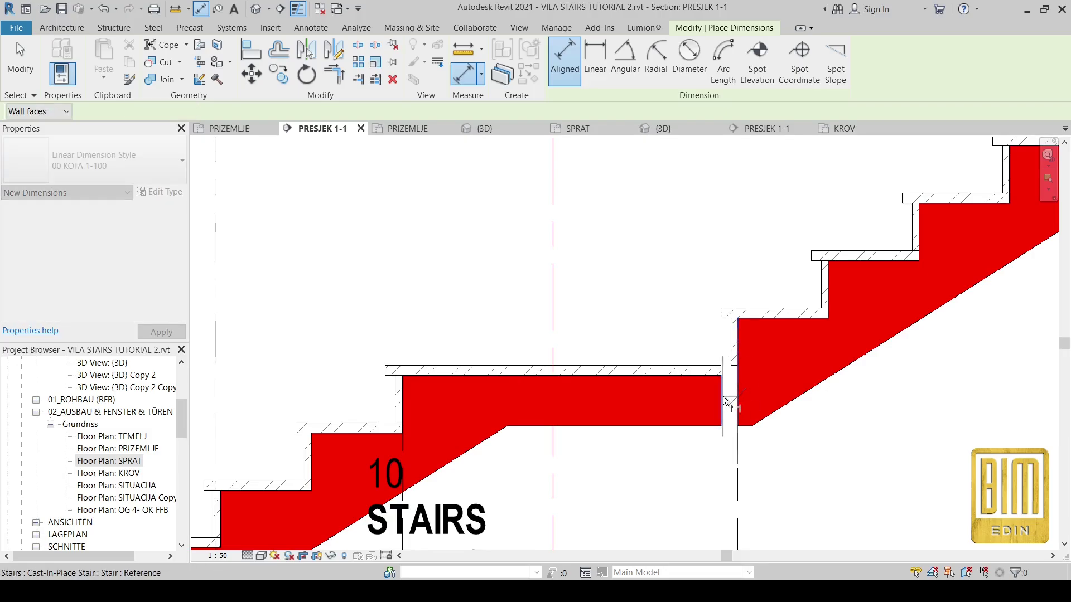
scroll(727, 396, up, 2)
right_click(665, 393)
click(697, 398)
scroll(579, 341, down, 2)
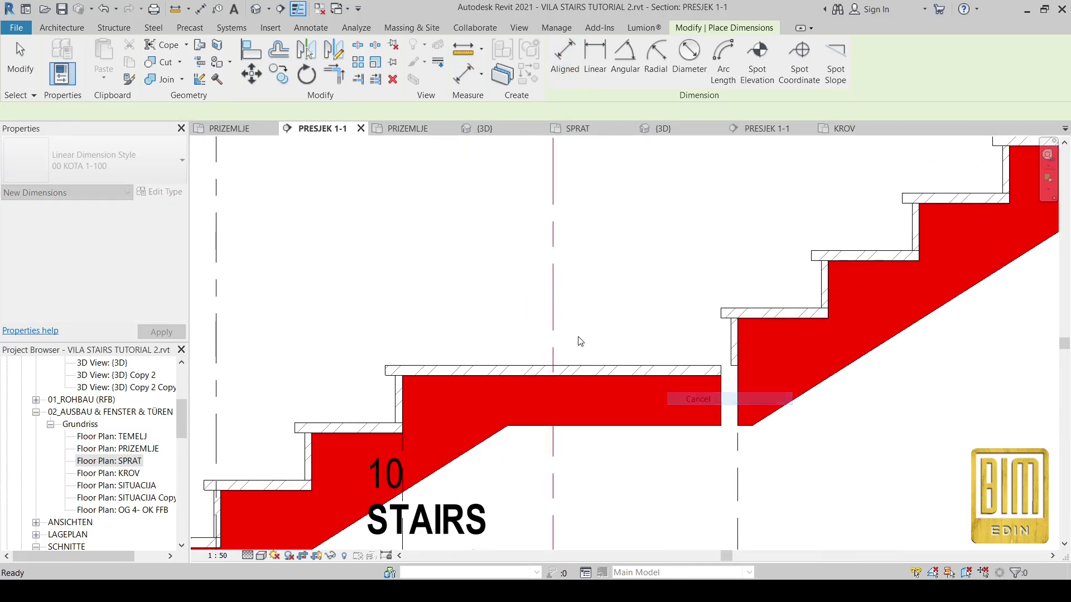
Align the upper stair's top end exactly to the face of the floor build-up, closing the remaining hairline gap.
scroll(579, 341, down, 2)
scroll(824, 205, up, 2)
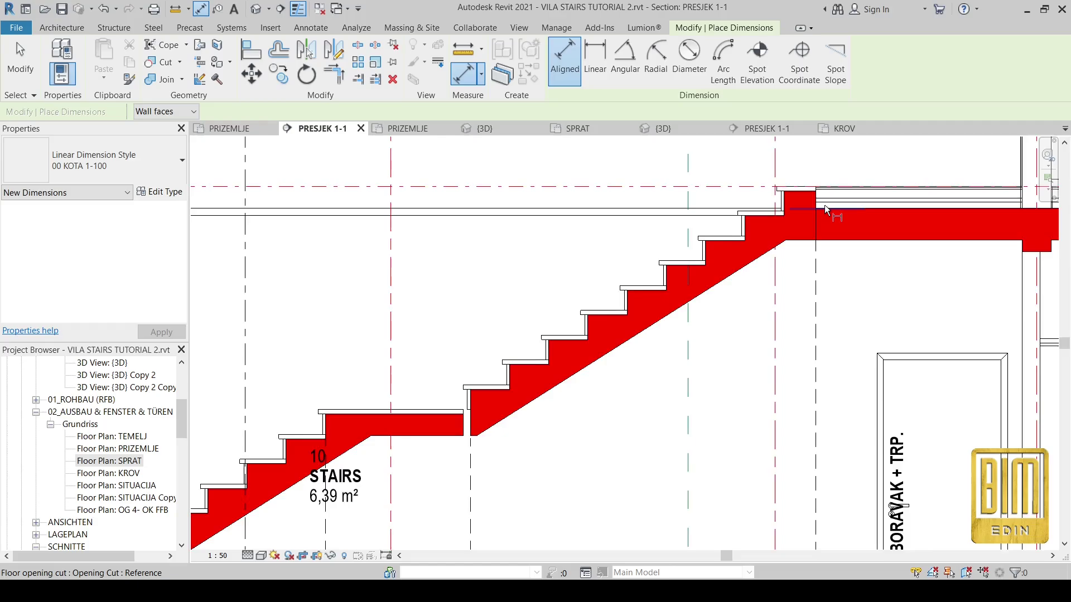
scroll(824, 205, up, 4)
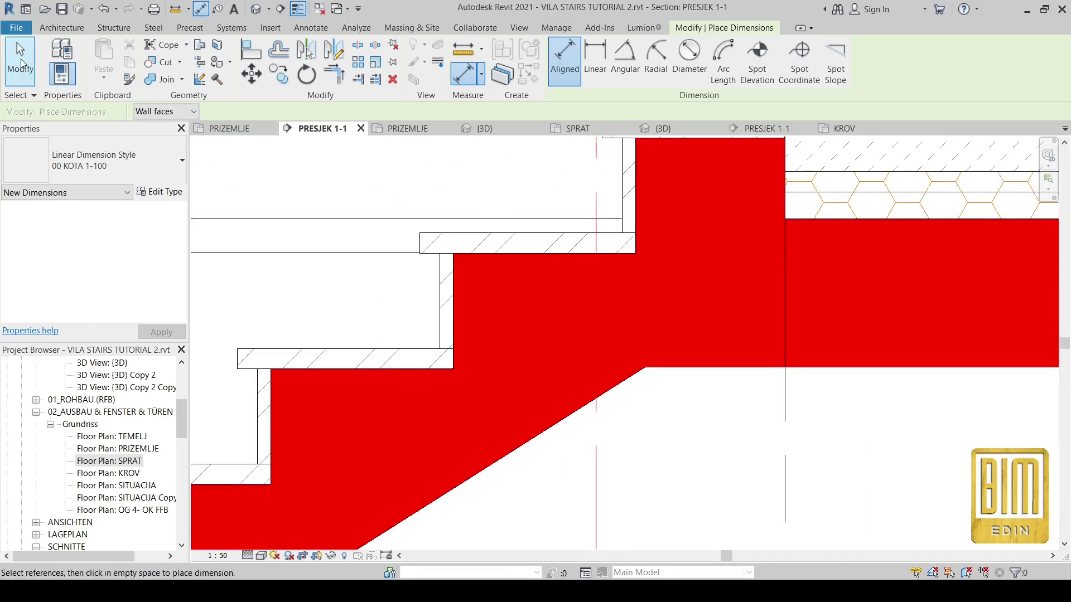
click(21, 63)
scroll(778, 195, up, 5)
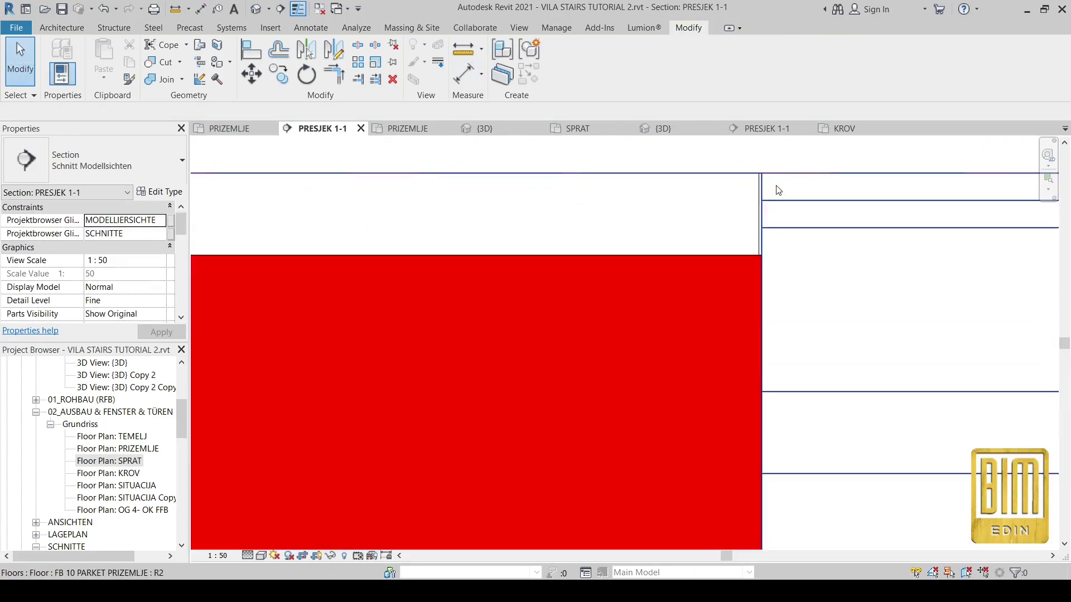
scroll(778, 192, up, 2)
click(258, 56)
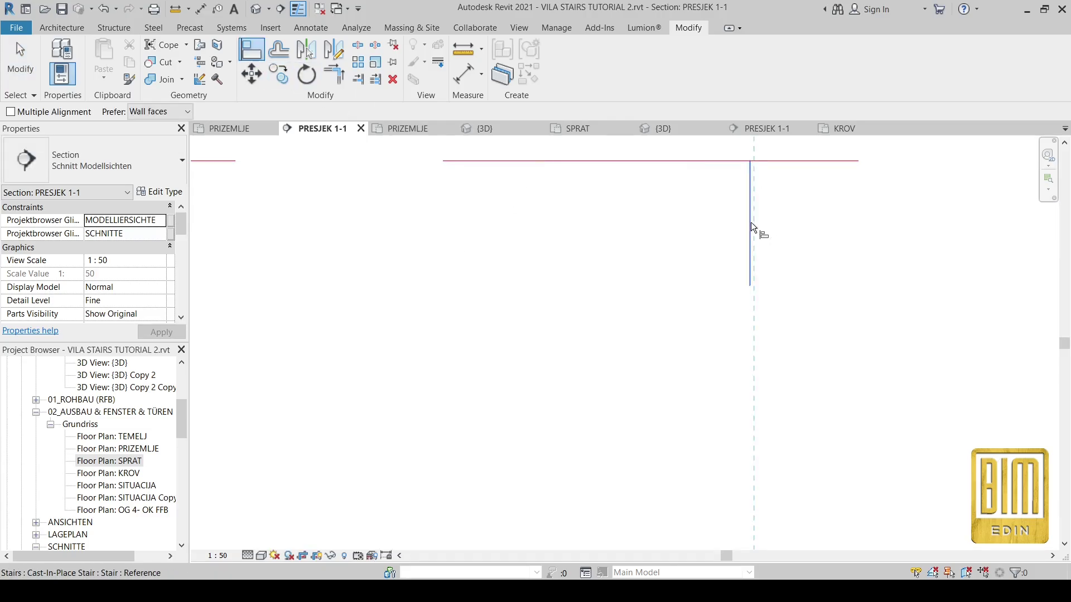
click(751, 223)
scroll(844, 223, down, 3)
scroll(701, 228, down, 5)
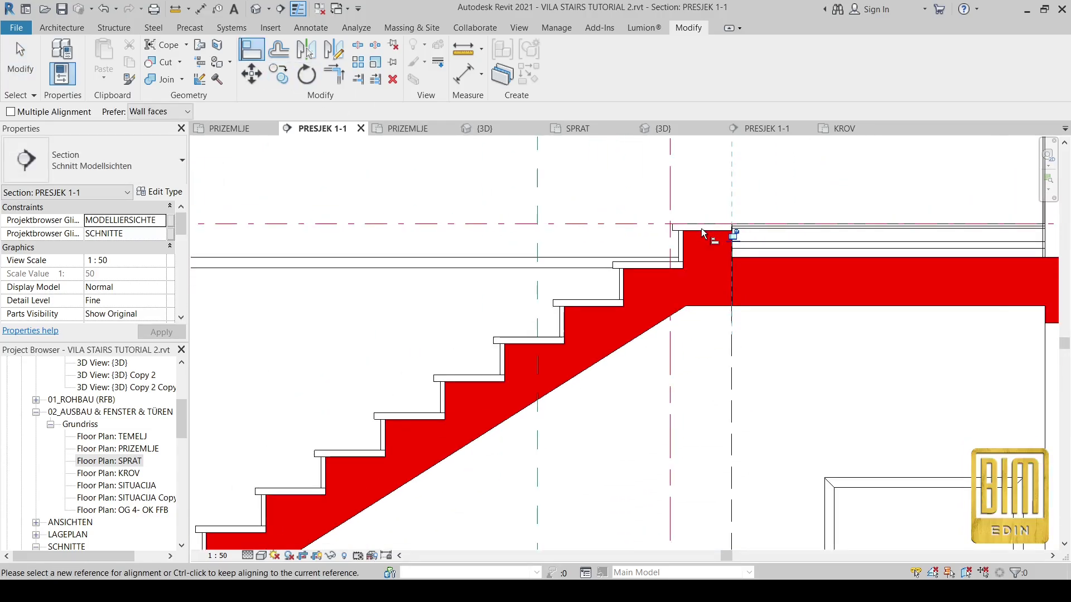
scroll(539, 371, up, 5)
scroll(539, 371, up, 2)
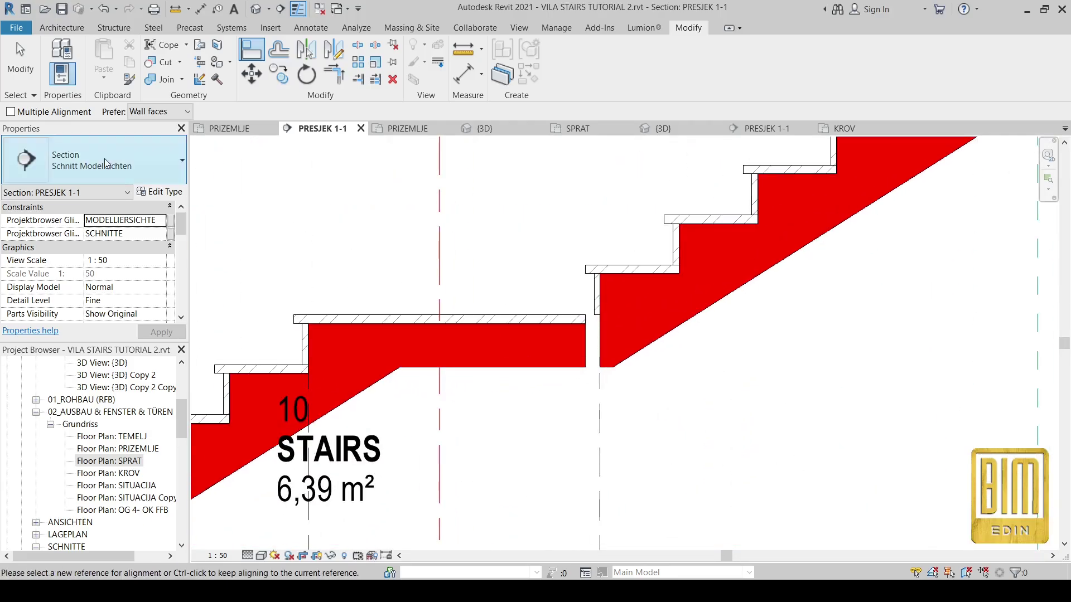
key(Escape)
key(Escape)
Edit the lower stair and open its intermediate landing's boundary sketch in the PRIZEMLJE floor plan.
click(517, 325)
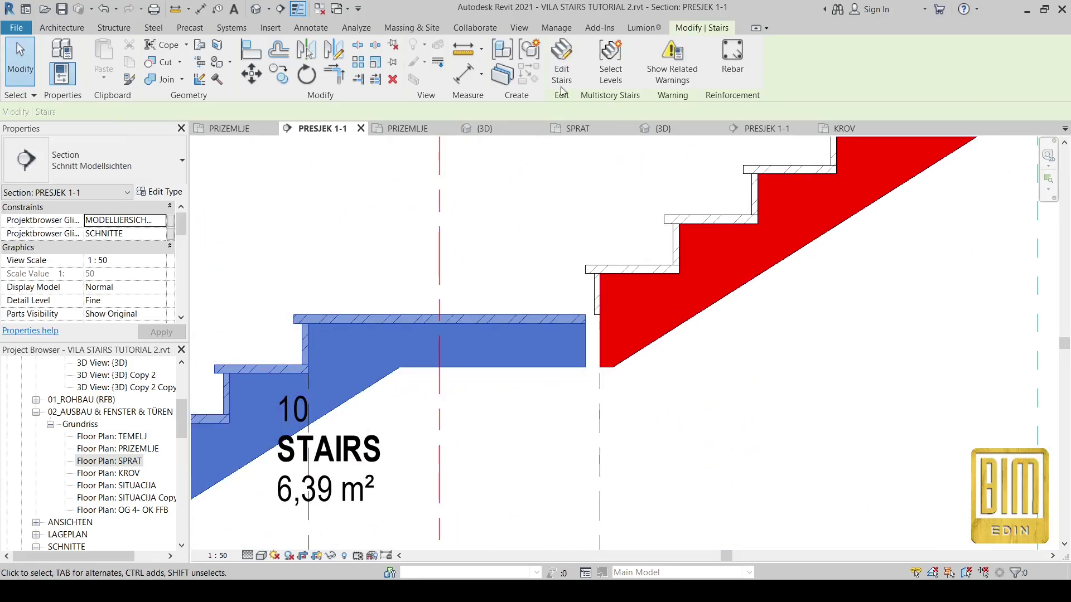
click(561, 53)
click(568, 314)
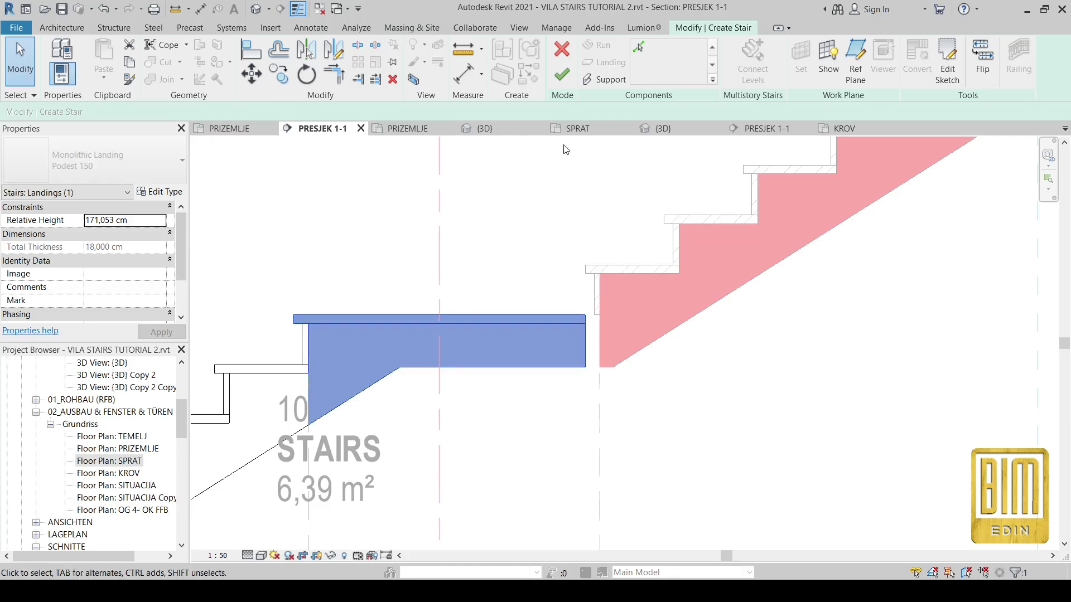
click(229, 129)
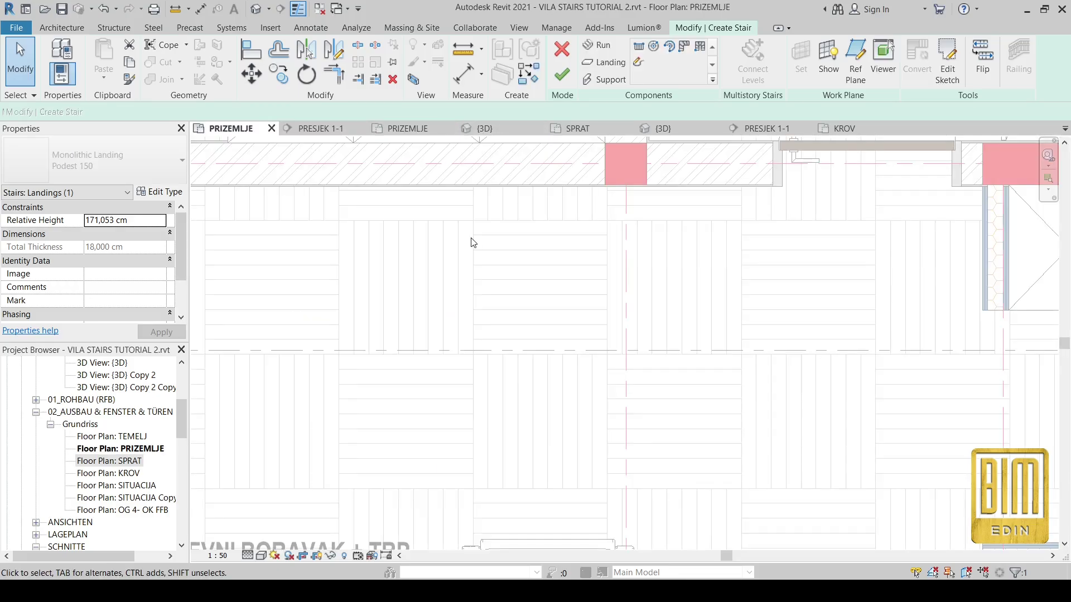
scroll(759, 337, down, 6)
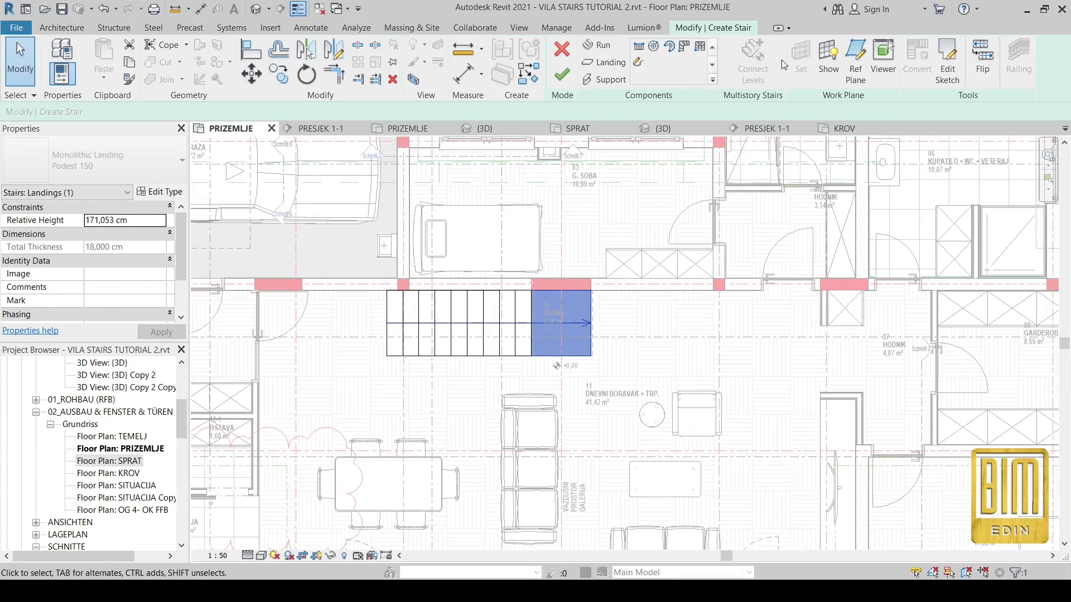
click(937, 72)
scroll(540, 319, up, 5)
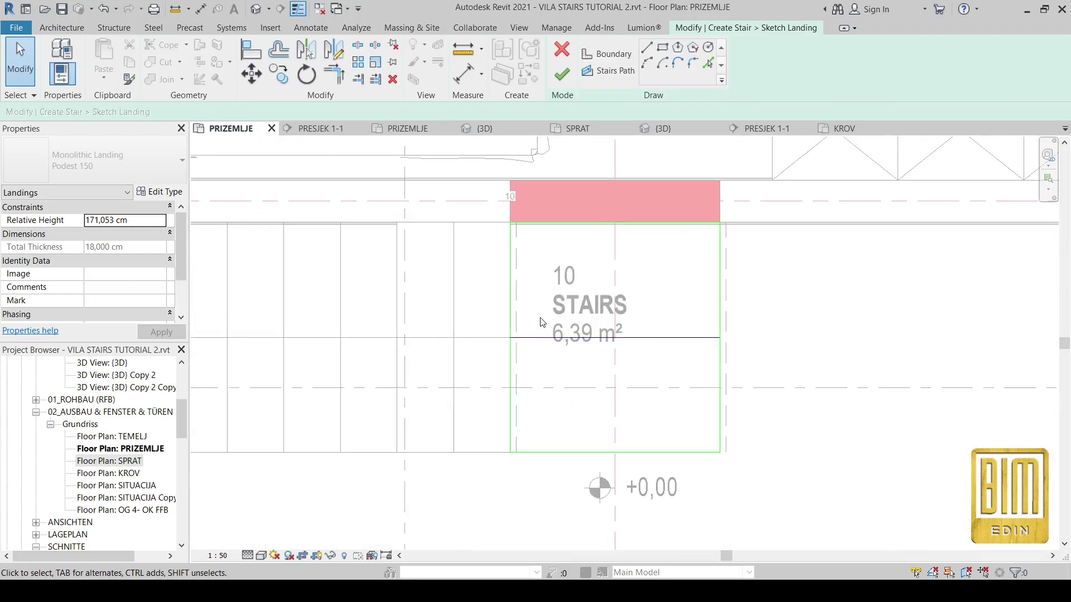
Set the landing's length along the stair direction to 105 cm and finish both the sketch and the stair edit.
click(719, 277)
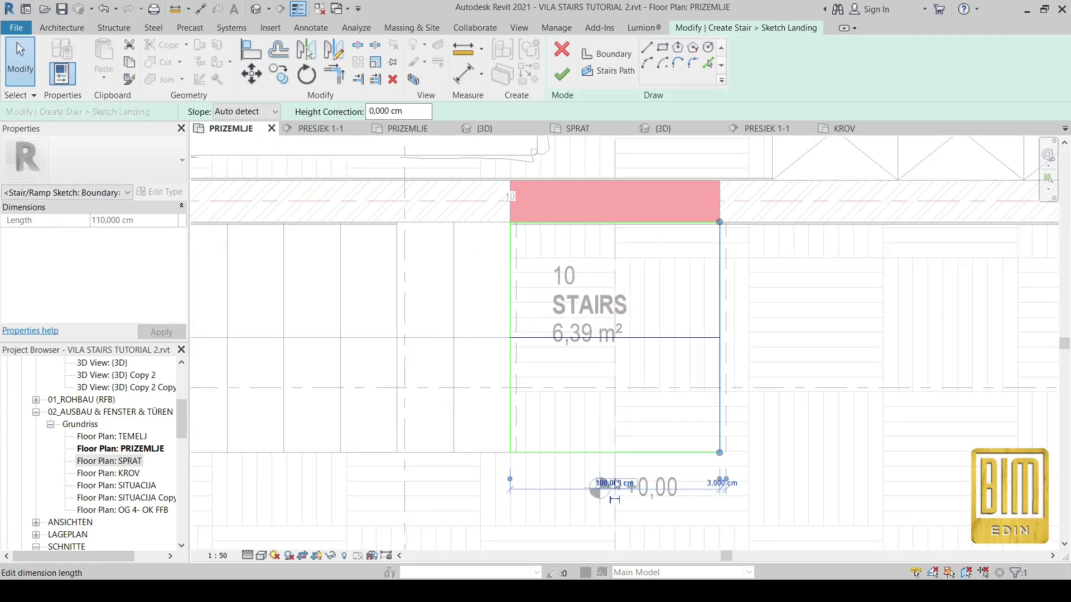
key(Return)
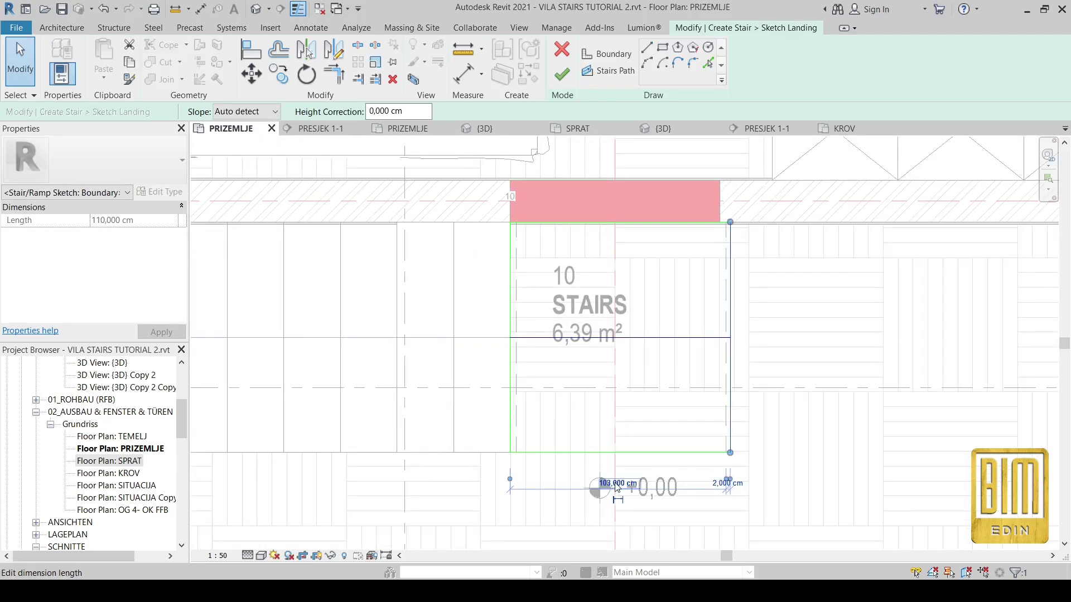
click(562, 73)
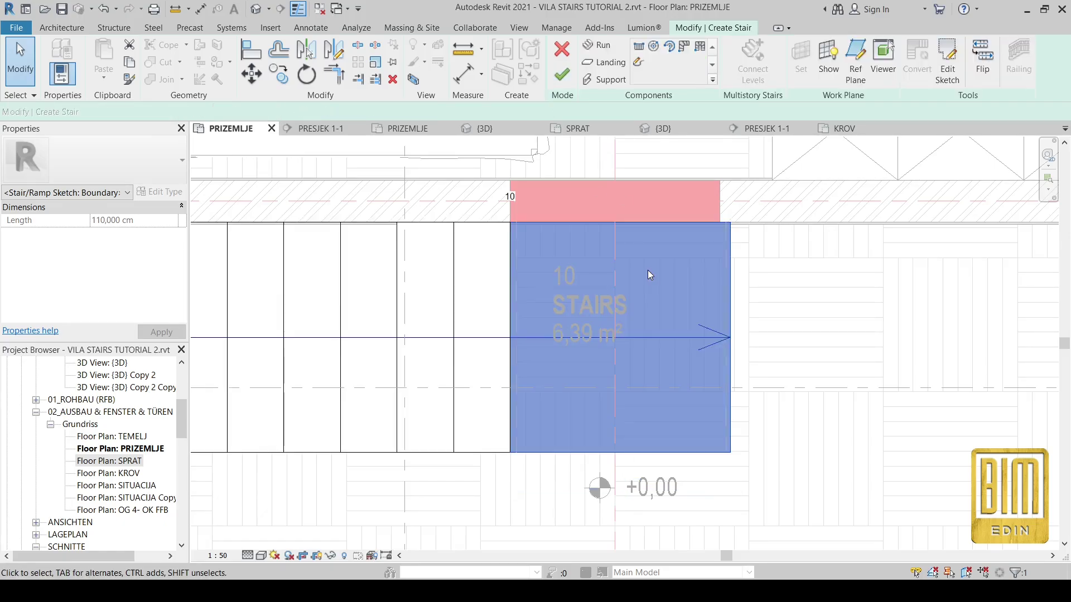
scroll(648, 270, down, 2)
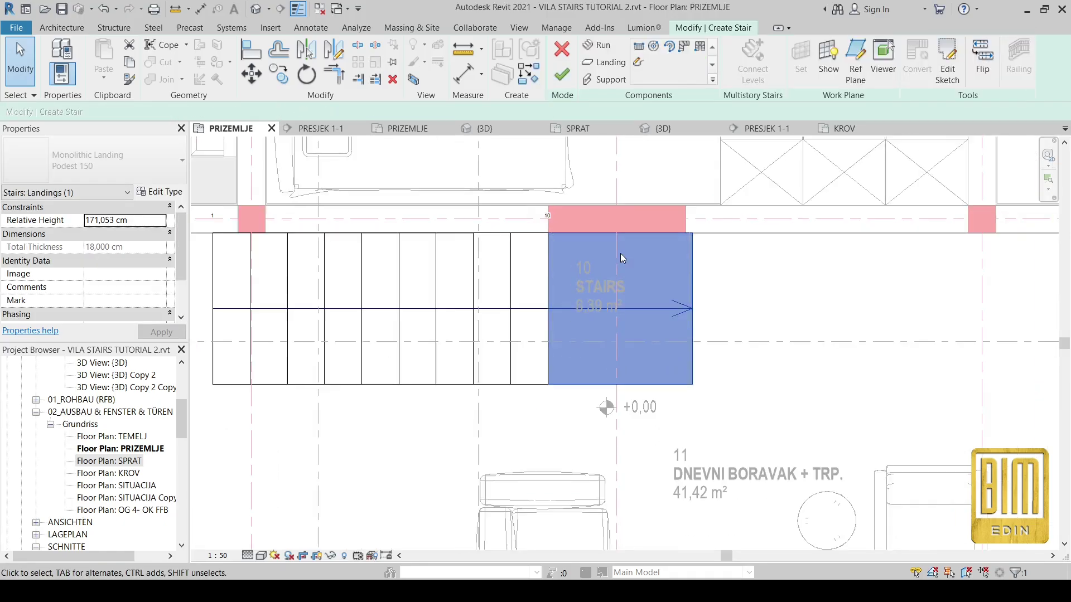
click(319, 129)
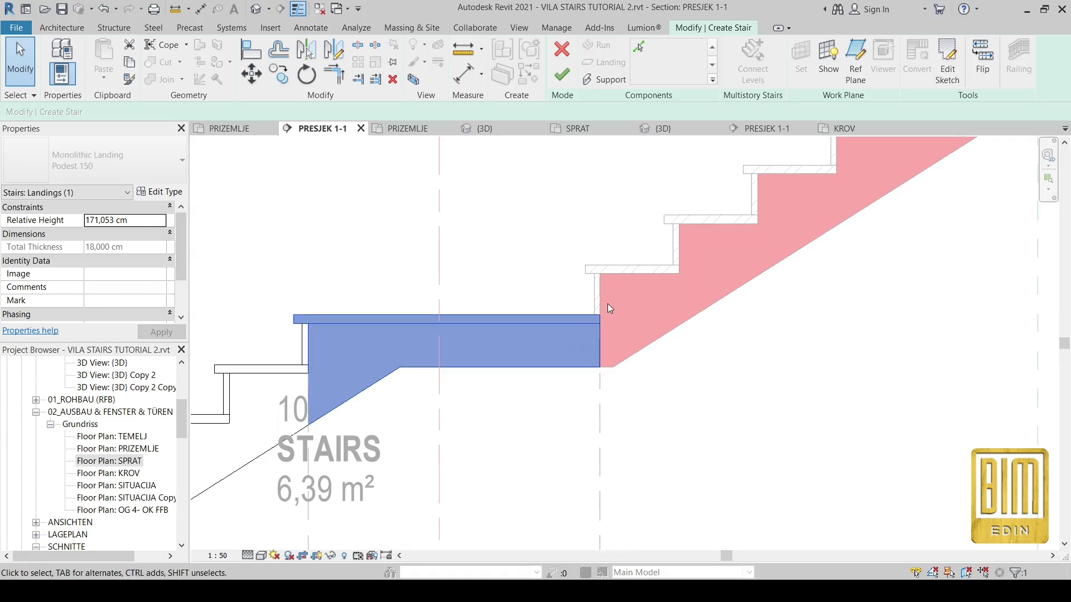
scroll(608, 304, up, 2)
click(562, 76)
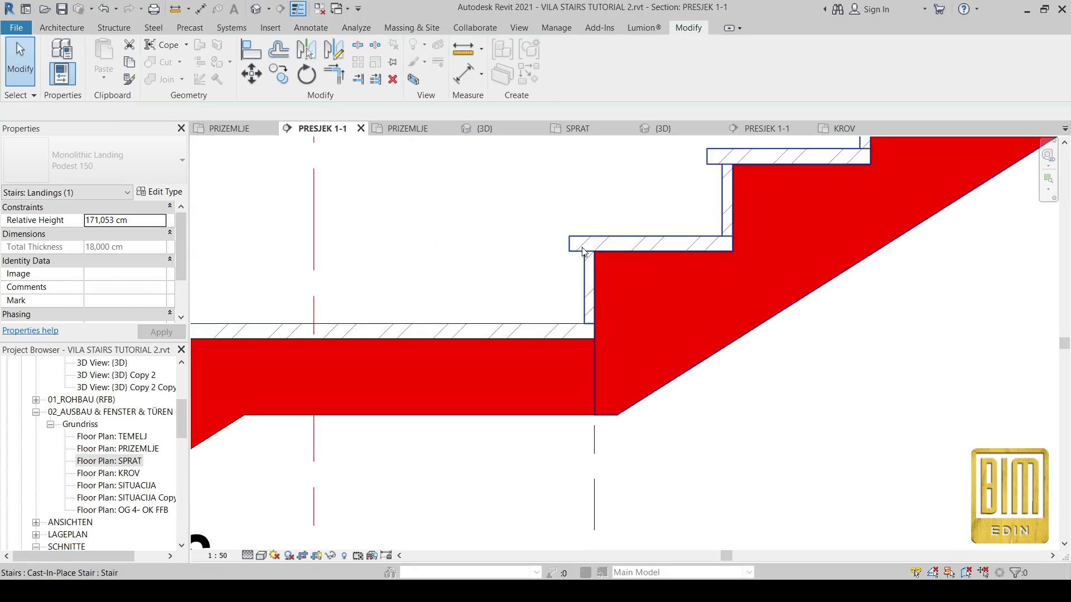
In section PRESJEK 1-1, hide the seam between the intermediate landing and the upper flight using Linework with invisible lines.
scroll(620, 308, down, 4)
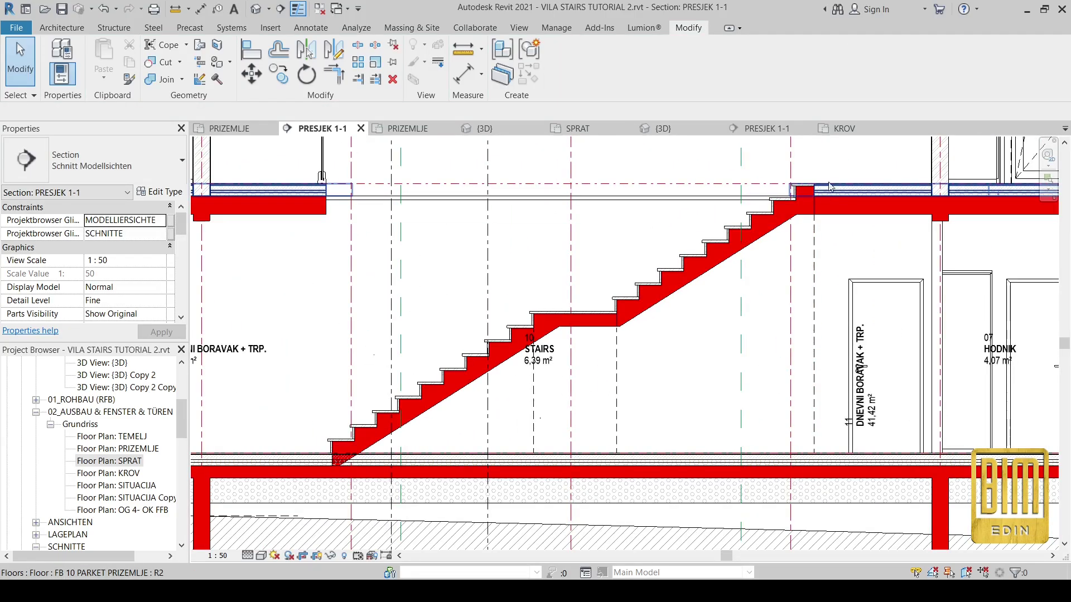
scroll(647, 343, up, 5)
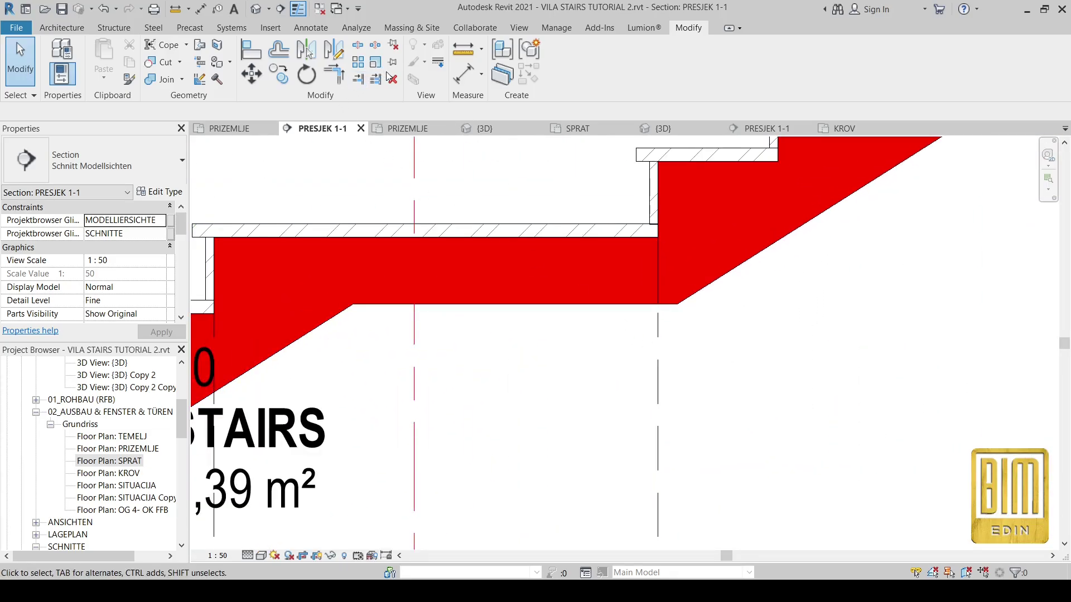
click(440, 64)
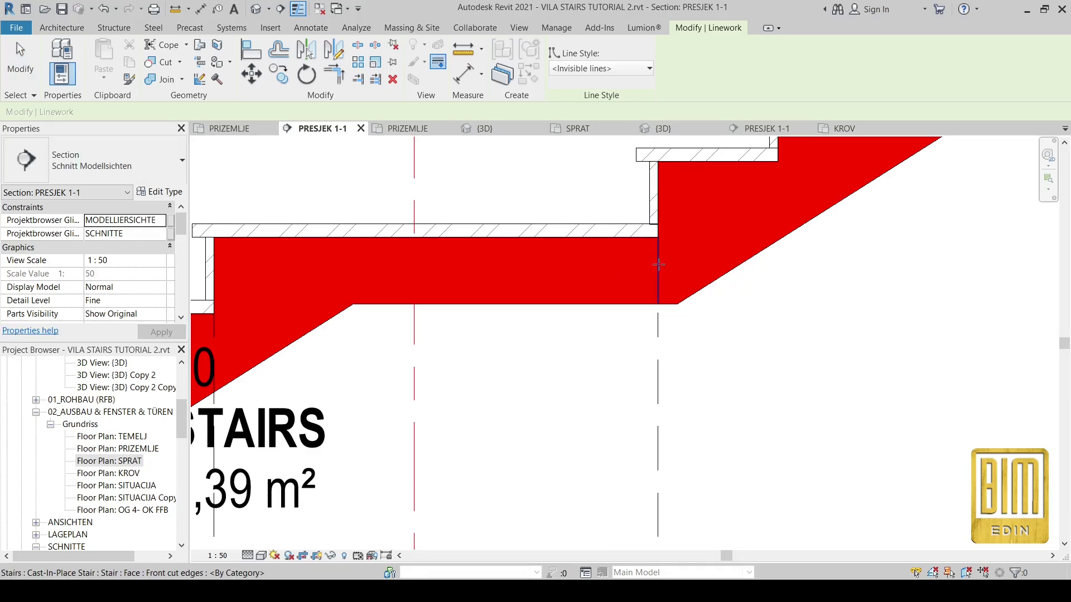
scroll(658, 268, down, 5)
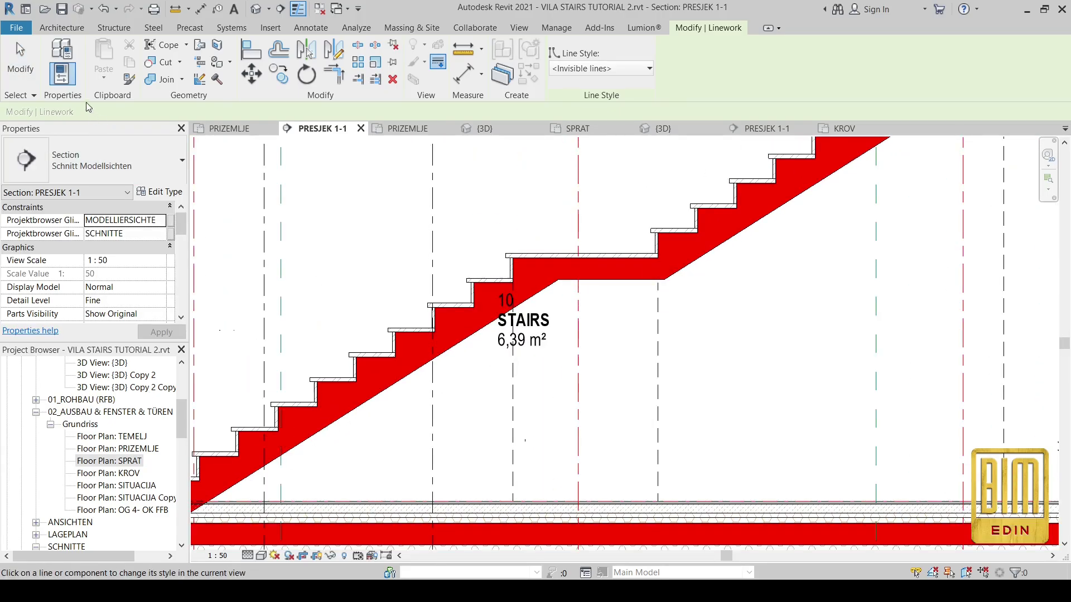
key(Escape)
key(Escape)
In the 3D view, apply the invisible line style to the seam between the intermediate landing and the upper flight.
click(256, 9)
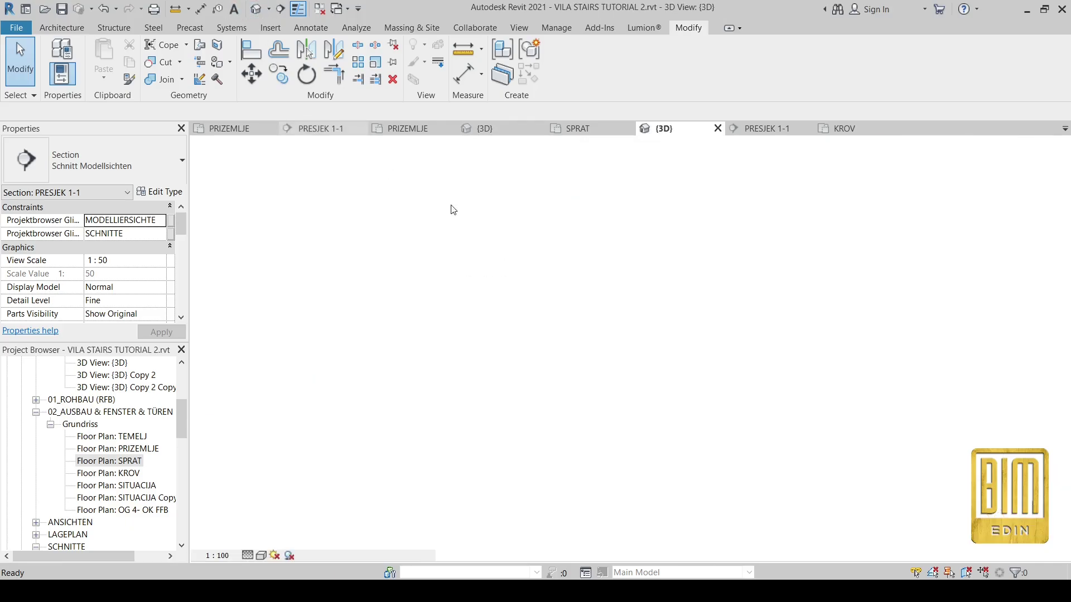
scroll(585, 318, up, 4)
scroll(584, 315, up, 4)
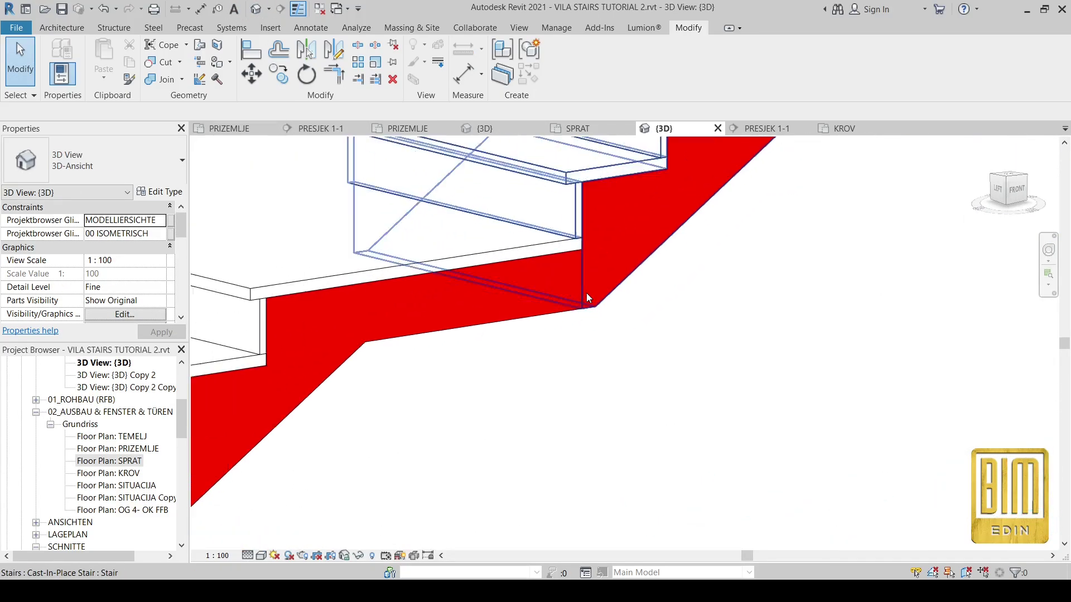
click(413, 62)
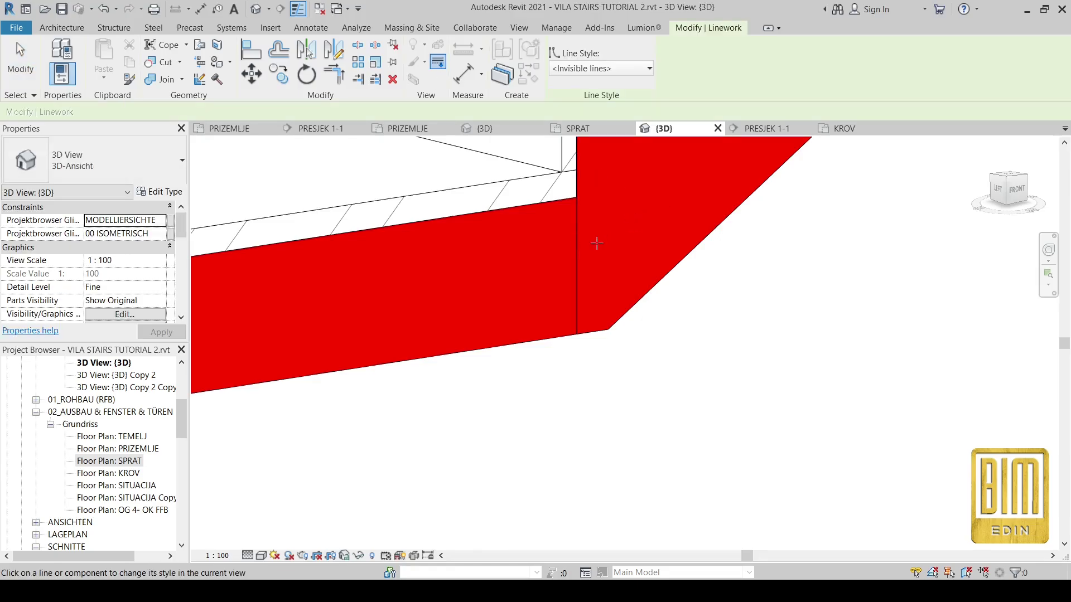
click(575, 256)
scroll(598, 290, down, 5)
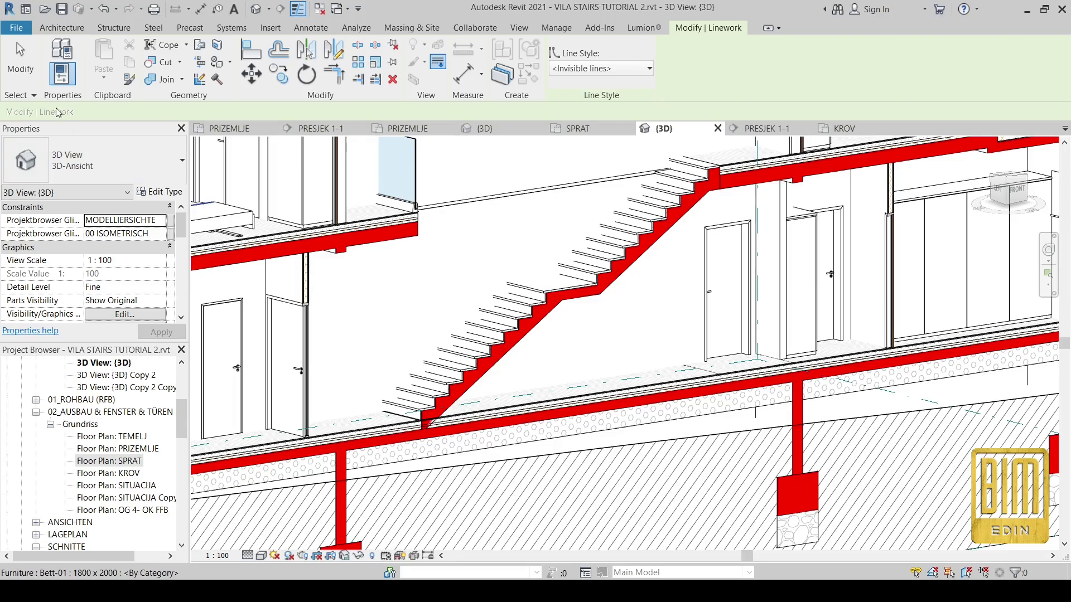
click(19, 60)
scroll(572, 279, up, 6)
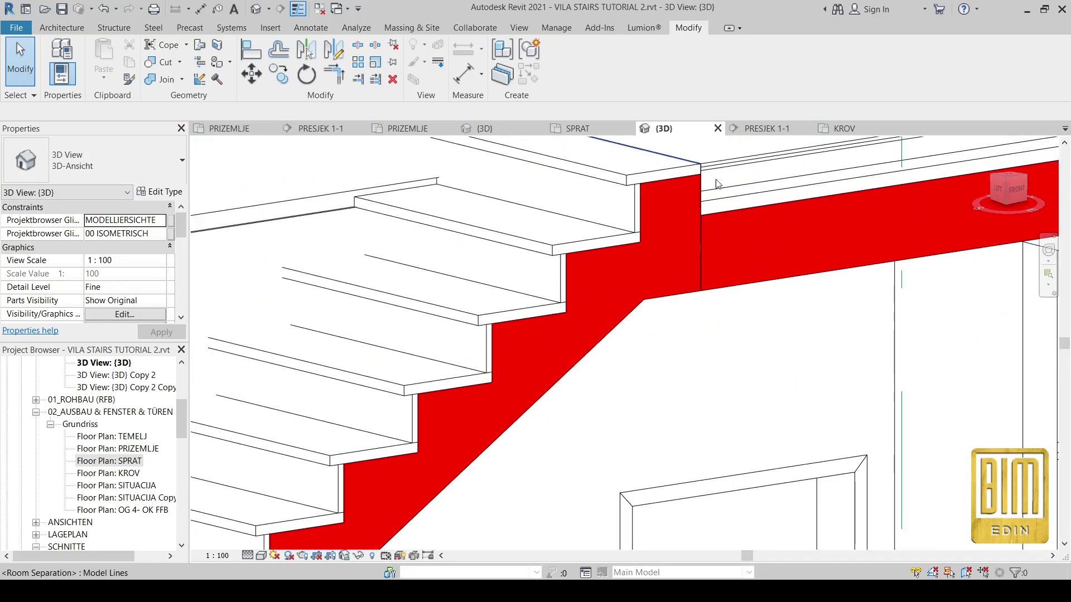
scroll(745, 230, down, 3)
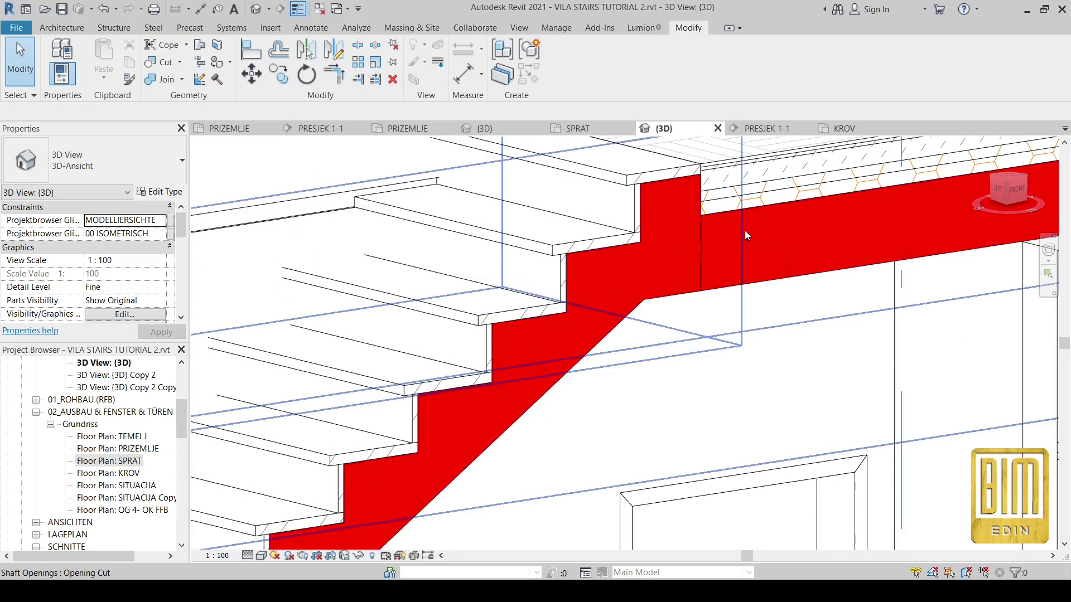
Join the foot of the lower stair flight with the ground-floor construction in the 3D view.
scroll(744, 230, down, 3)
scroll(425, 485, up, 4)
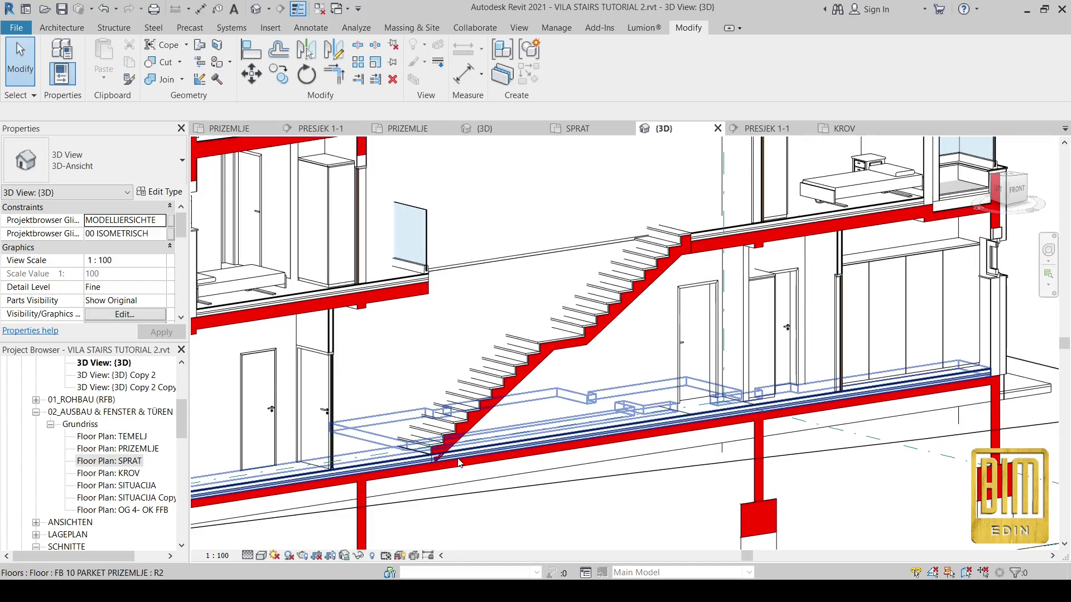
scroll(443, 430, up, 3)
scroll(482, 297, up, 3)
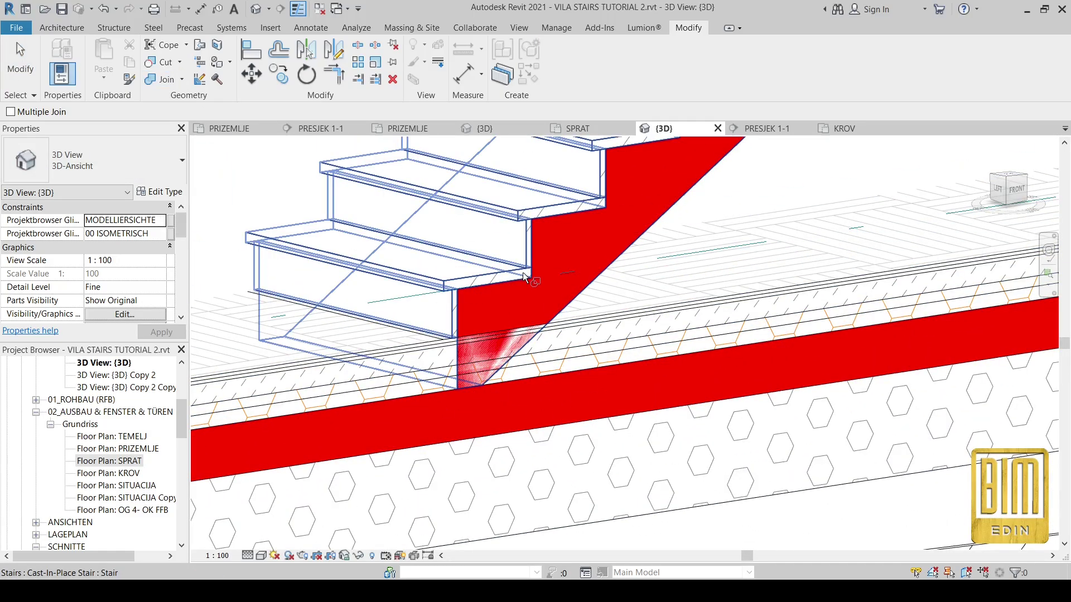
click(580, 347)
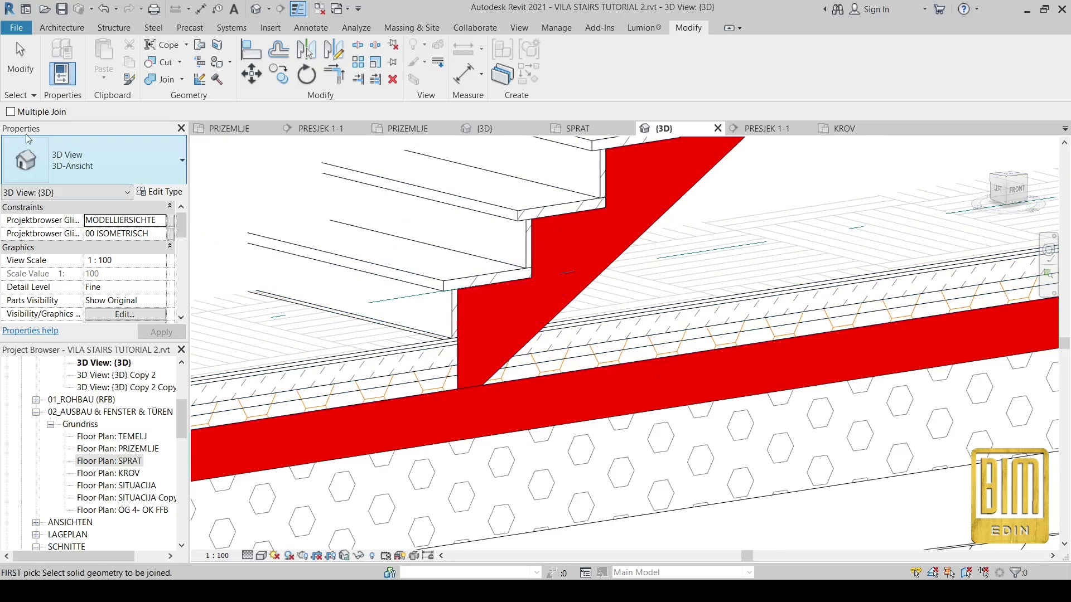
key(Escape)
scroll(502, 385, down, 3)
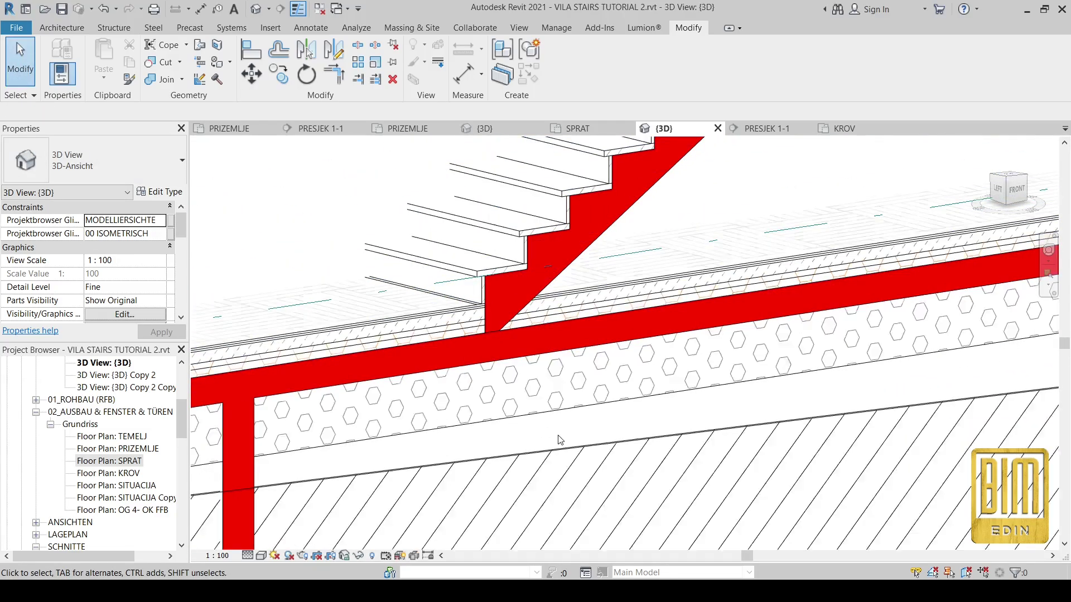
Select the 3D view's section box and move its cutting face off the stair so the flights' railings are included.
middle_drag(781, 251, 779, 378)
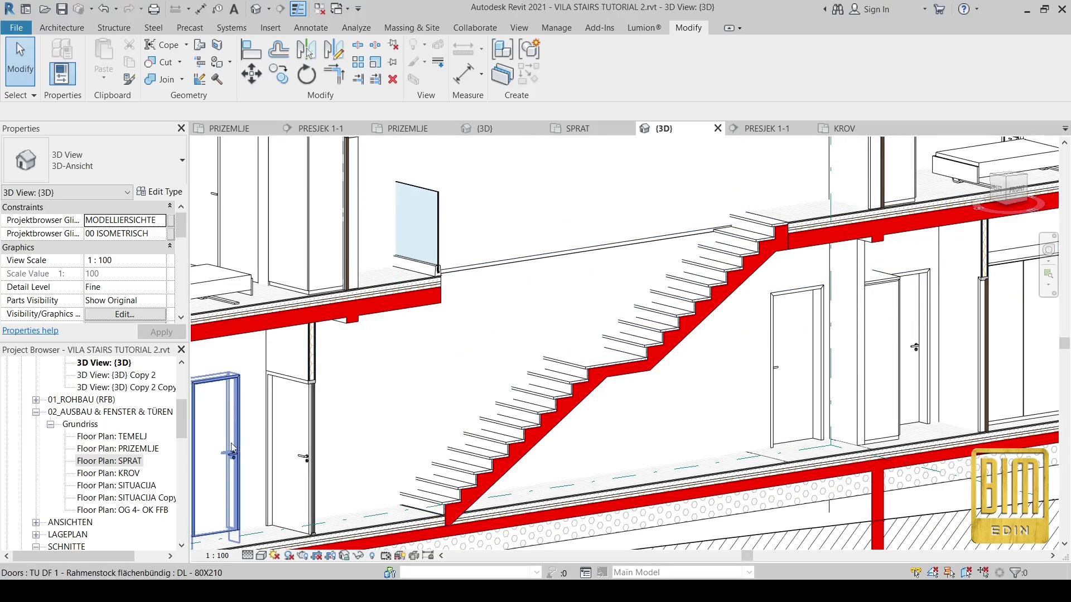
scroll(440, 252, down, 5)
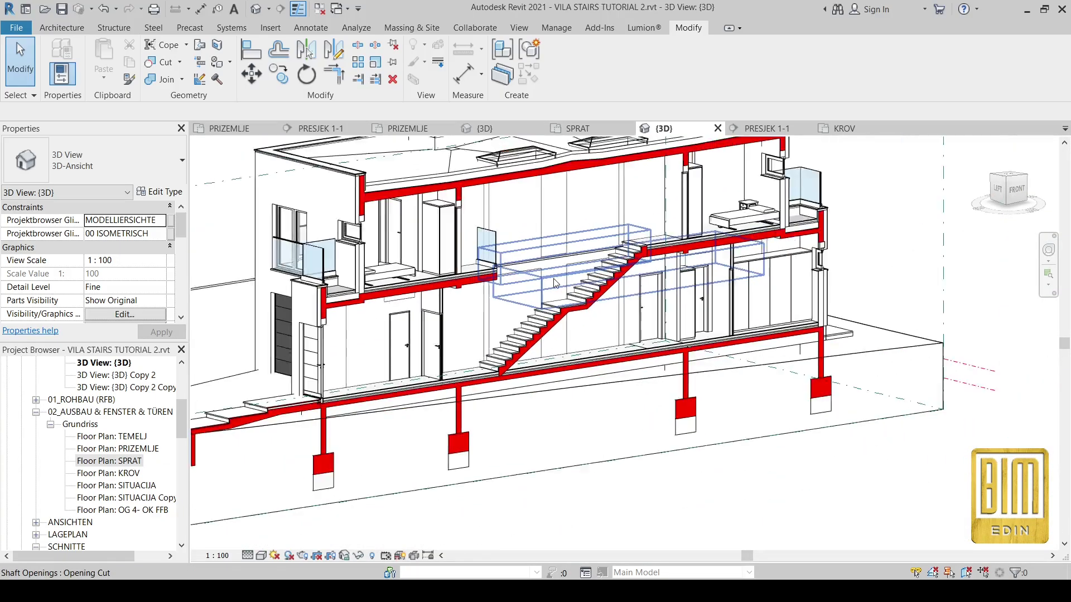
click(440, 223)
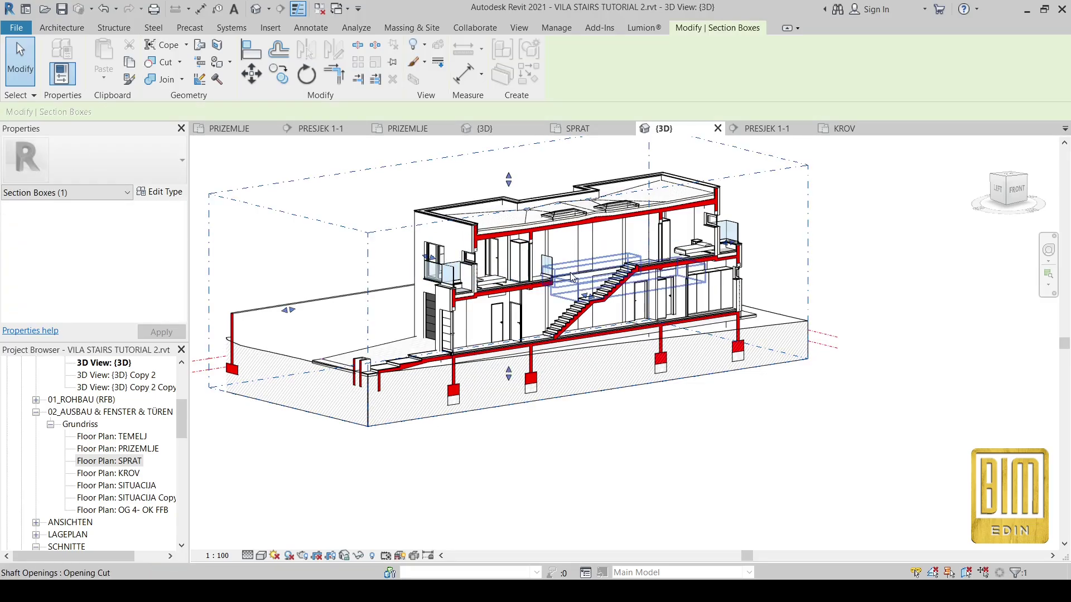
scroll(588, 296, up, 5)
drag(589, 296, 605, 301)
scroll(666, 272, up, 5)
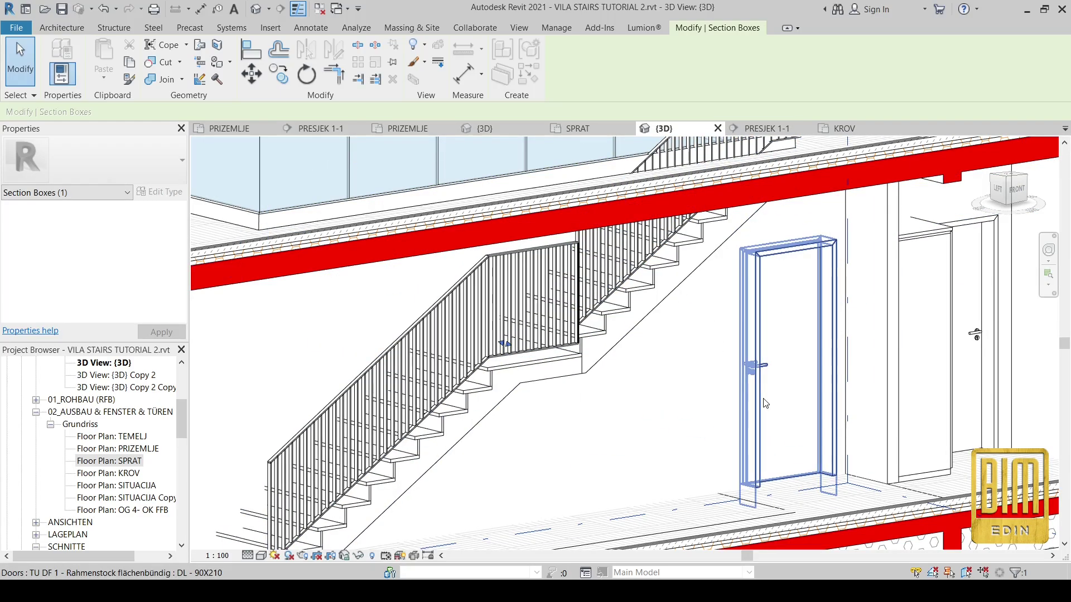
Edit the path of the lower flight's railing and open the sketch in the PRIZEMLJE floor plan.
scroll(764, 403, down, 3)
scroll(632, 320, up, 3)
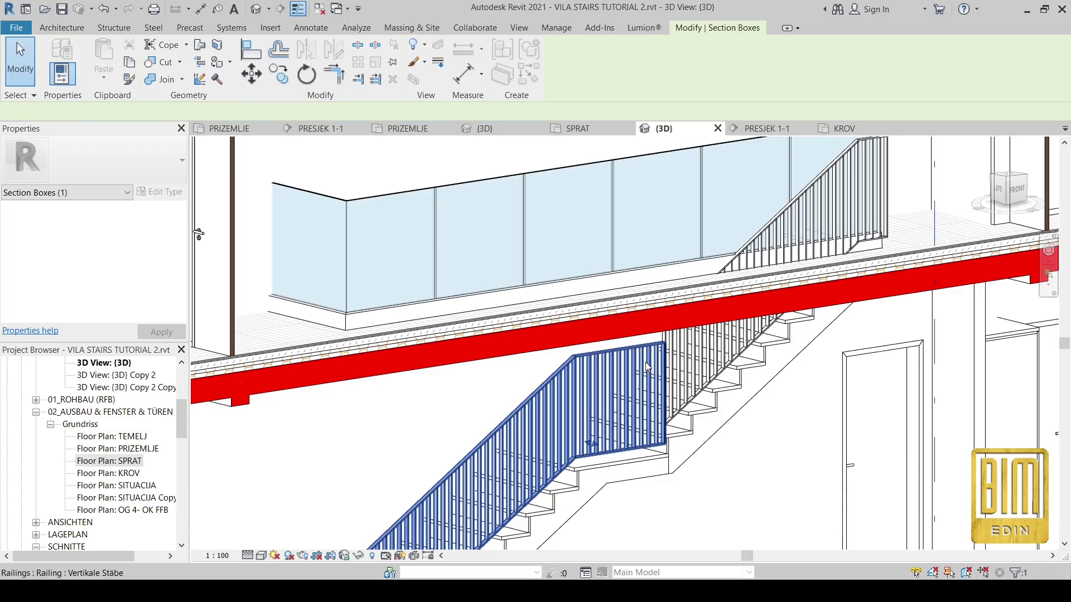
click(644, 362)
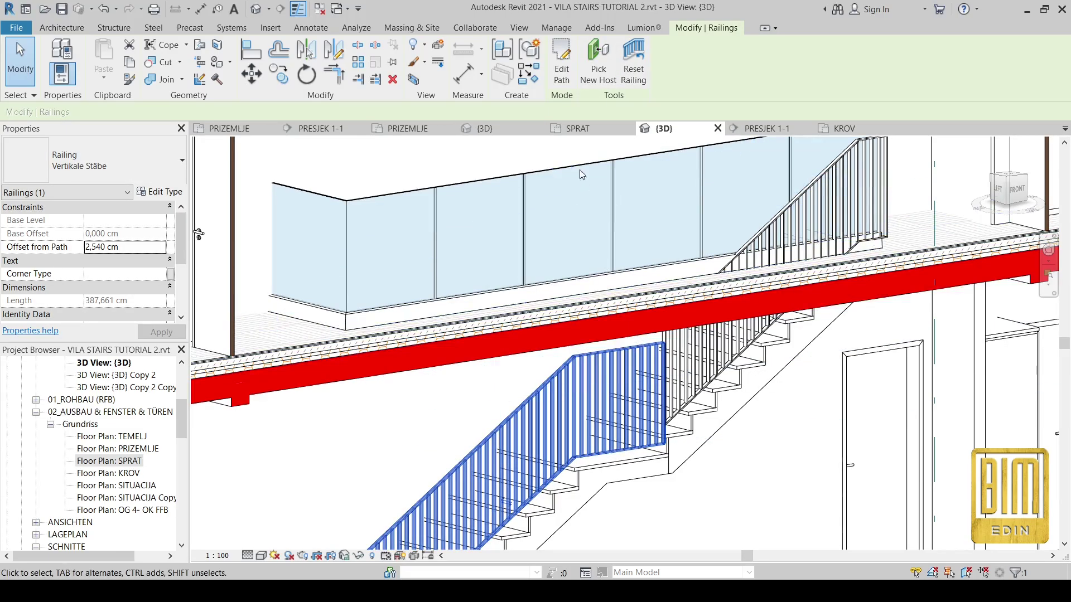
click(562, 71)
scroll(683, 376, down, 3)
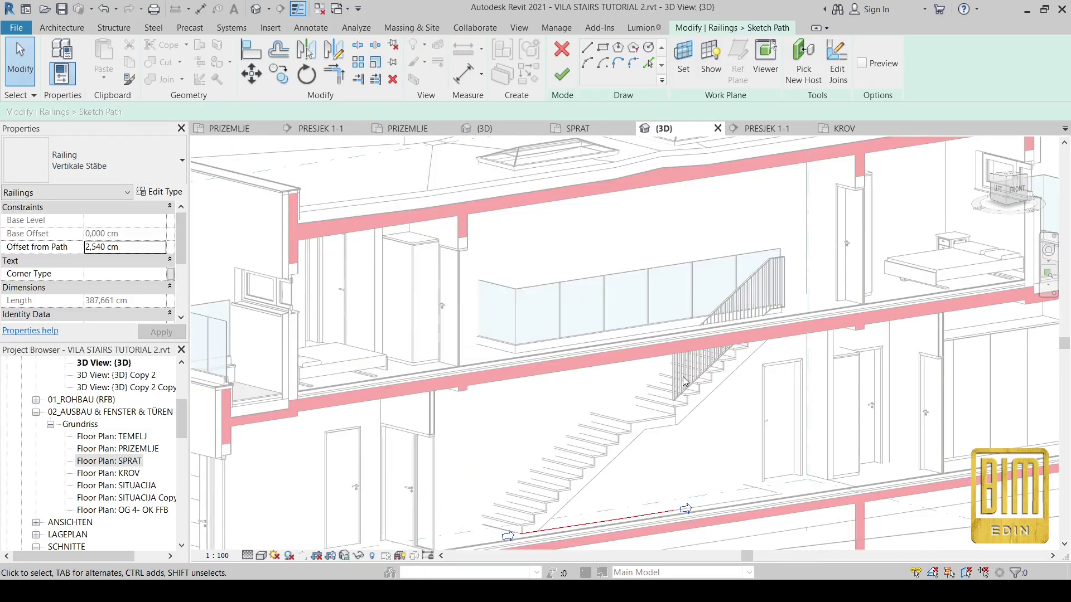
double_click(120, 448)
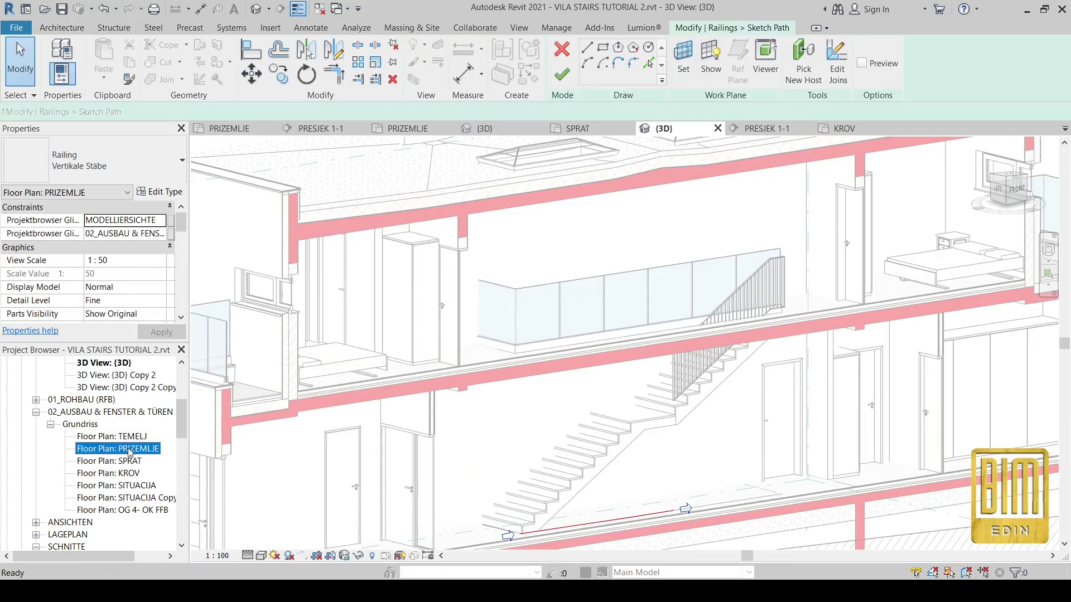
Shorten the lower railing's landing path segment so it ends about mid-landing, and finish the path edit.
click(650, 387)
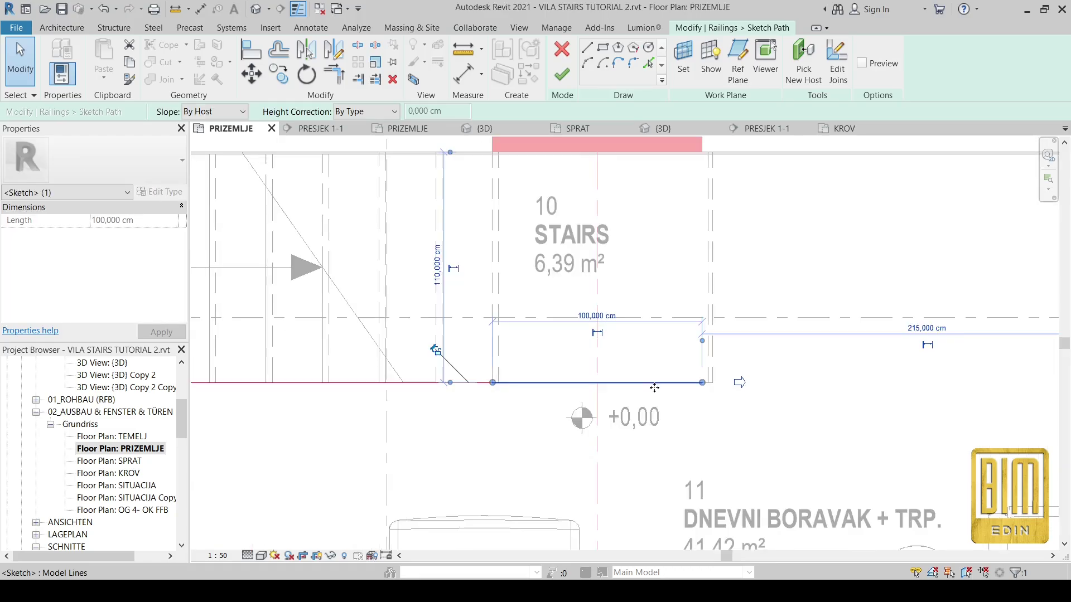
scroll(652, 386, up, 2)
drag(717, 381, 585, 381)
click(562, 74)
scroll(613, 329, down, 3)
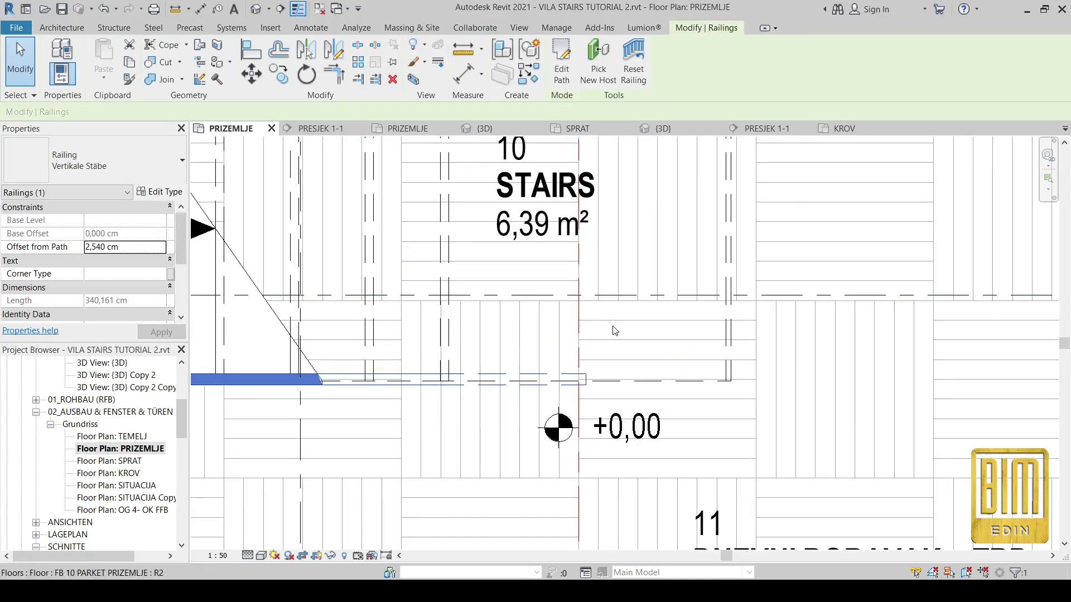
Select the upper flight's railing in the 3D view and open its path sketch in the PRIZEMLJE floor plan.
click(264, 10)
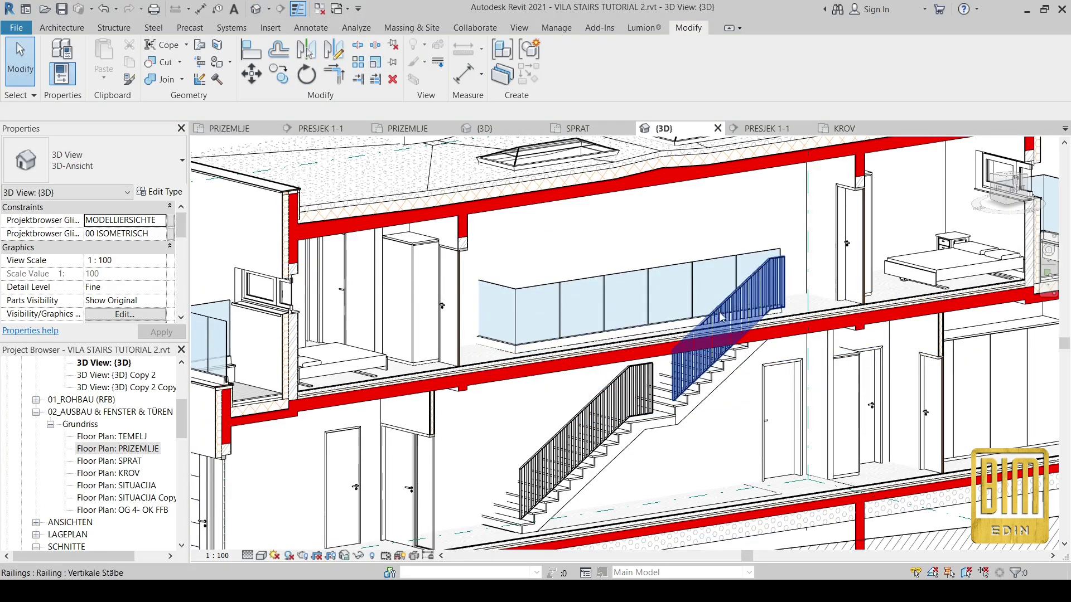
click(718, 310)
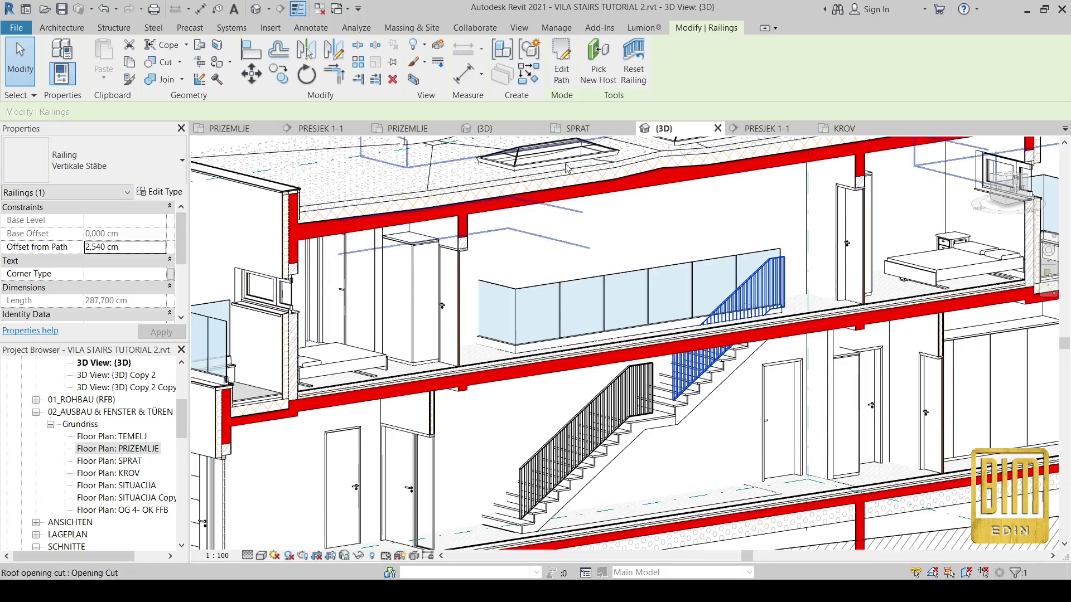
click(561, 61)
double_click(127, 450)
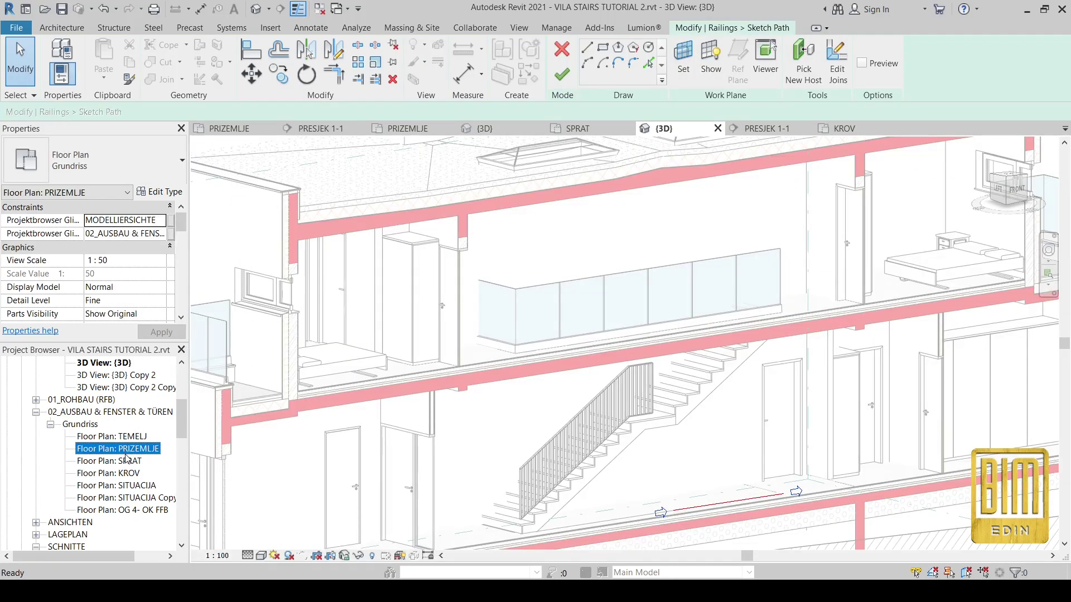
scroll(634, 374, up, 4)
scroll(637, 357, up, 2)
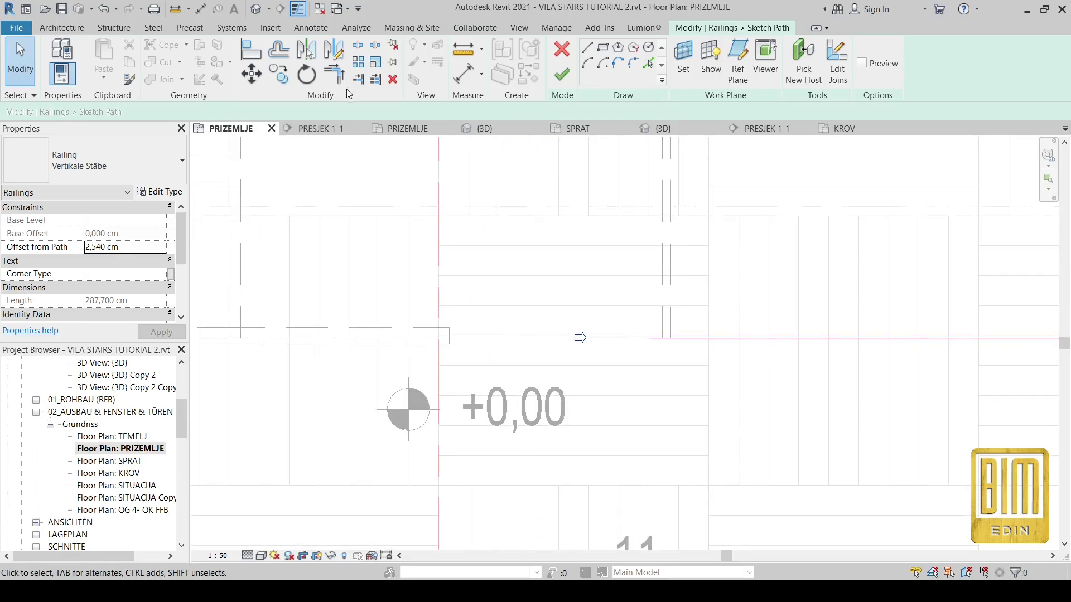
Trim the start of the upper railing's path to the first riser line of the upper flight.
key(t)
key(r)
click(657, 270)
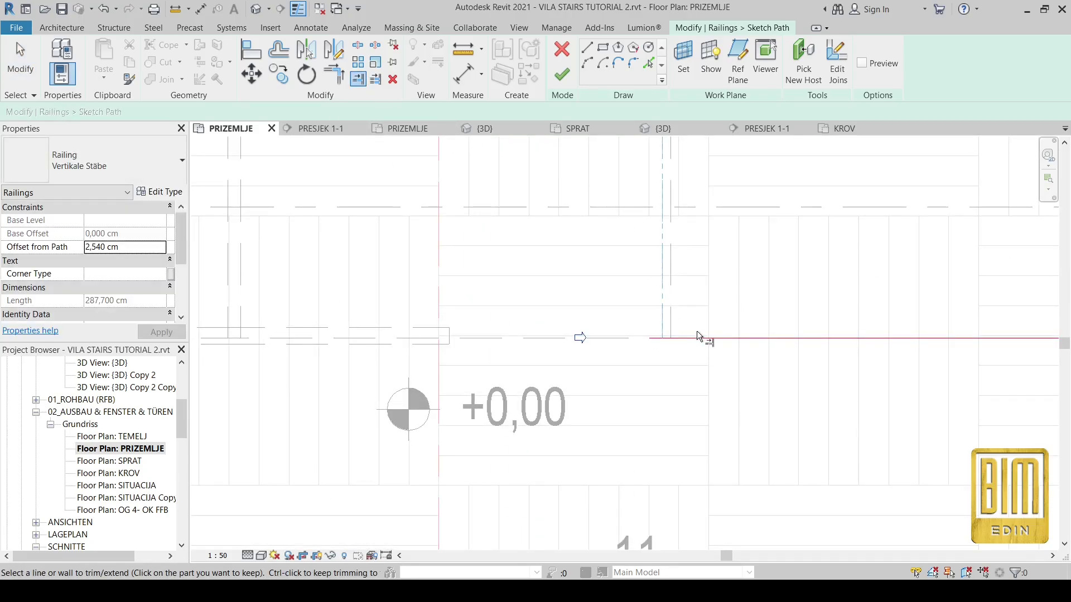
click(694, 338)
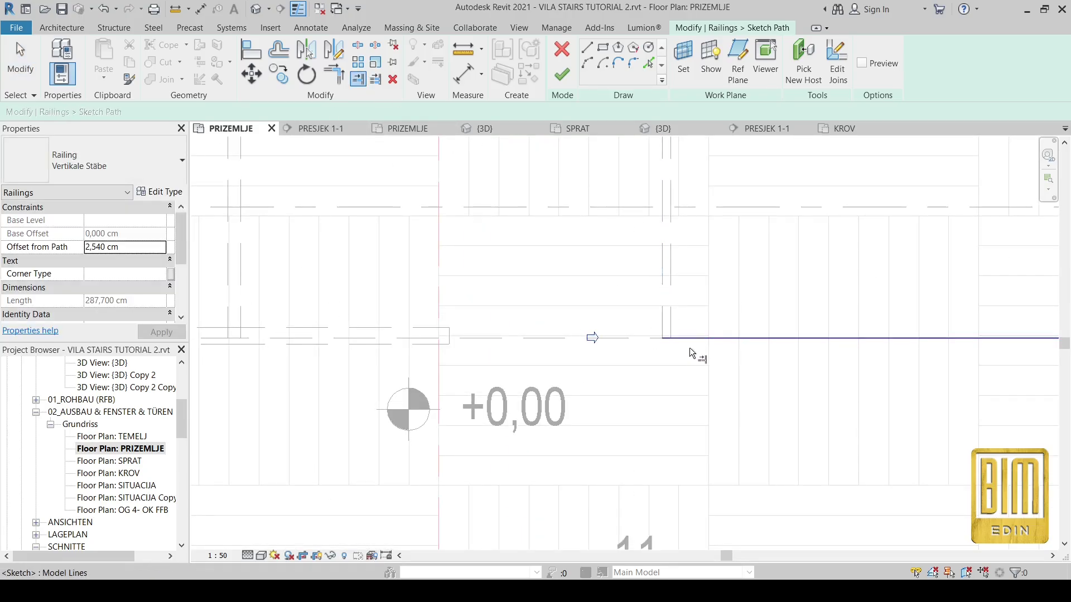
Draw a straight 50.5 cm landing segment from the upper railing's path to the lower railing's end and finish the sketch.
click(584, 49)
click(662, 338)
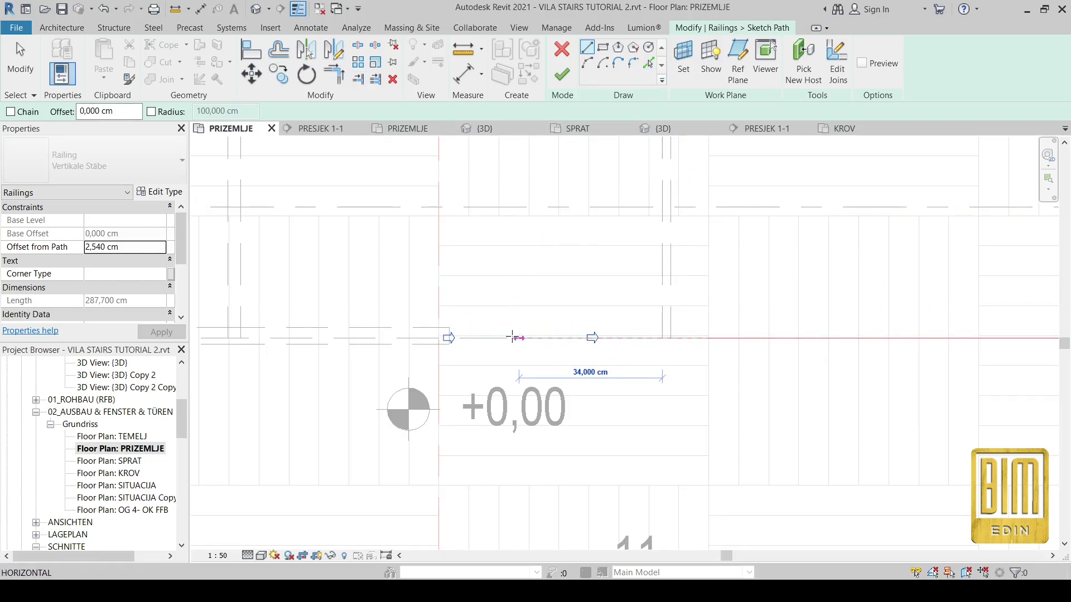
click(451, 338)
scroll(450, 338, up, 5)
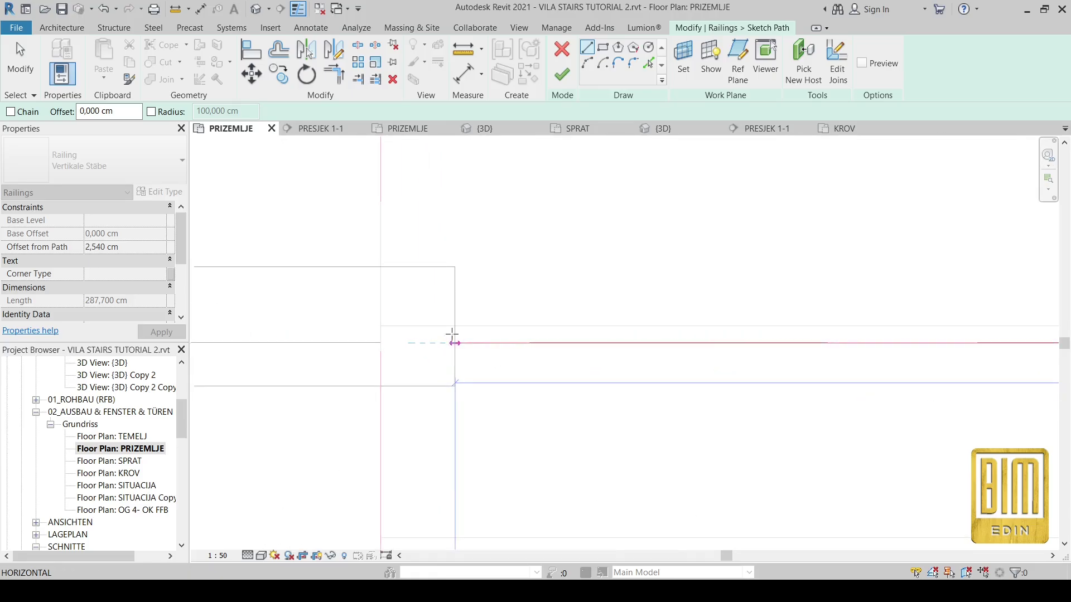
click(453, 337)
scroll(453, 335, down, 4)
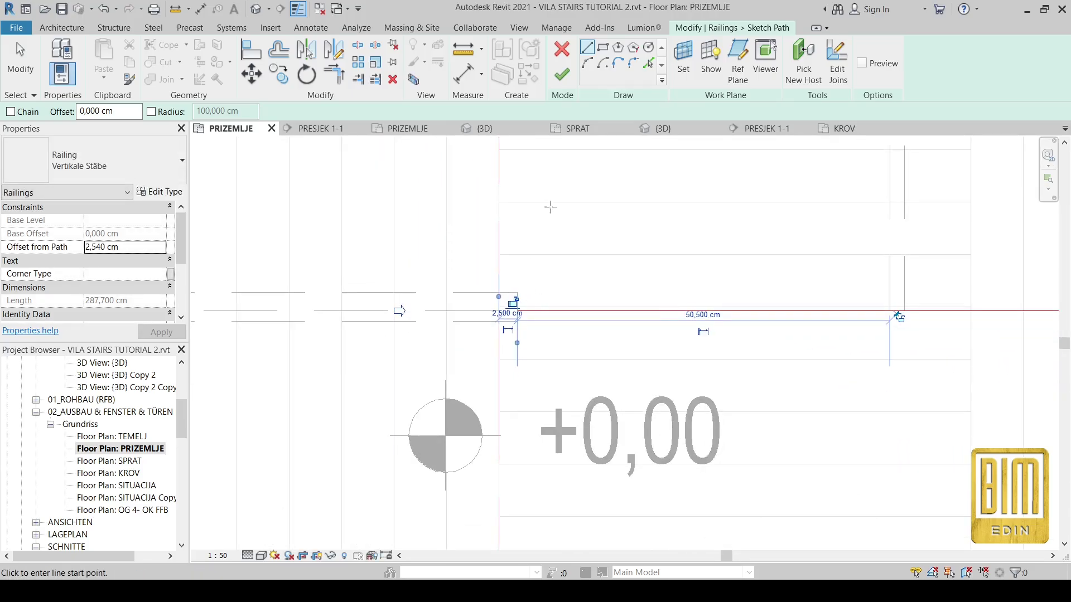
click(561, 74)
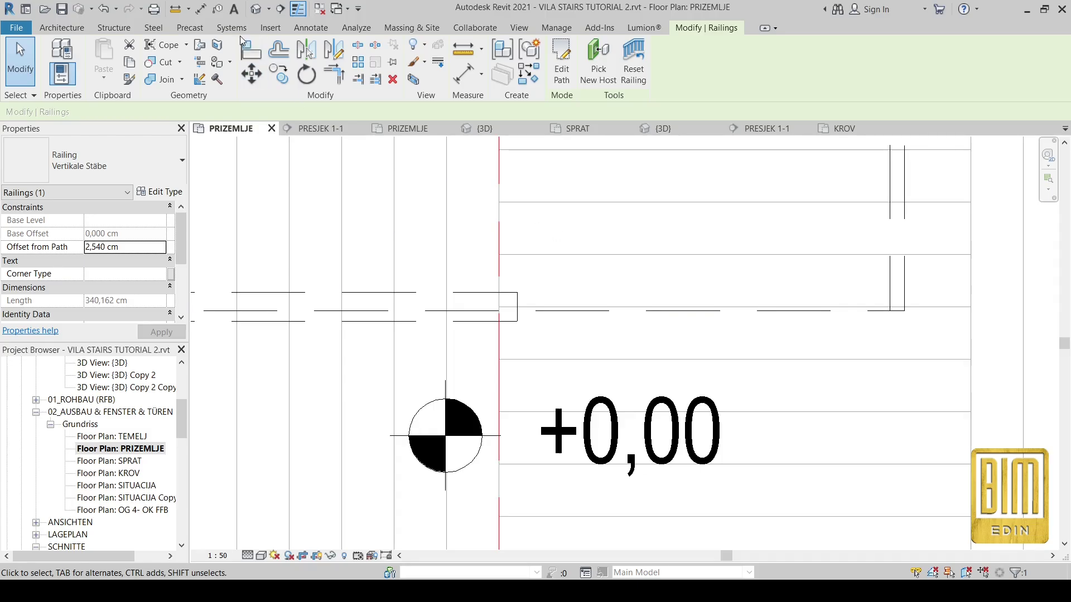
Examine in the 3D view how the lower and upper railings meet over the intermediate landing.
click(255, 10)
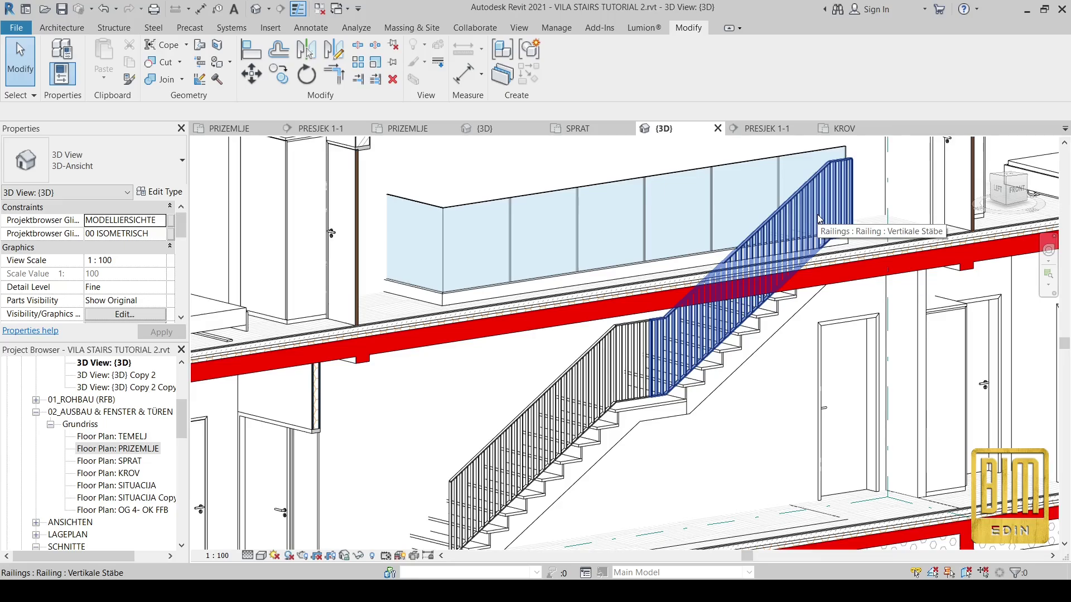
scroll(713, 462, down, 2)
middle_drag(713, 461, 725, 312)
middle_drag(758, 266, 724, 378)
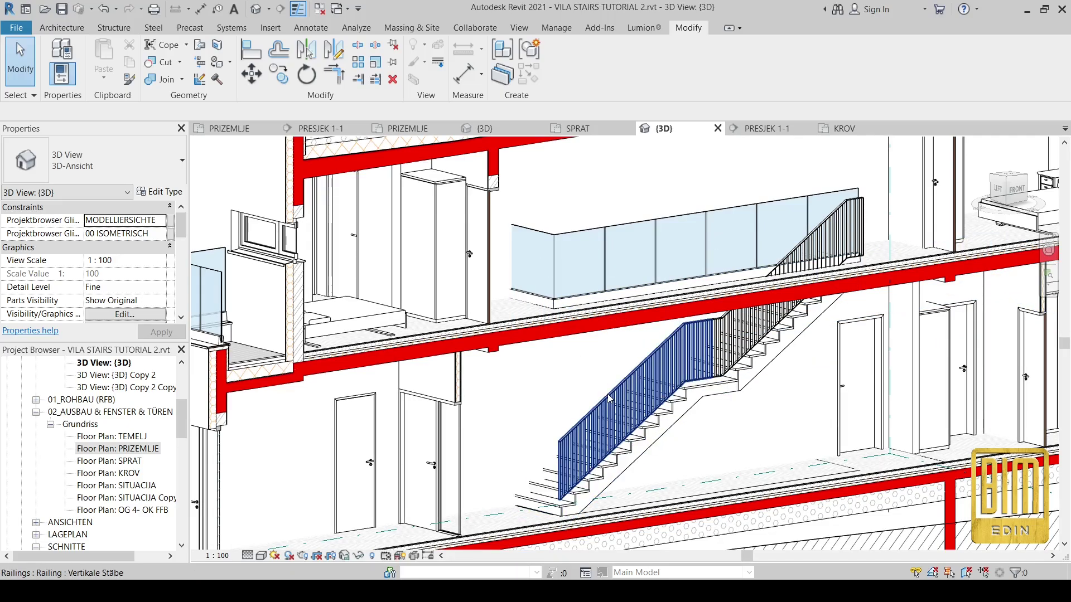
scroll(794, 401, up, 2)
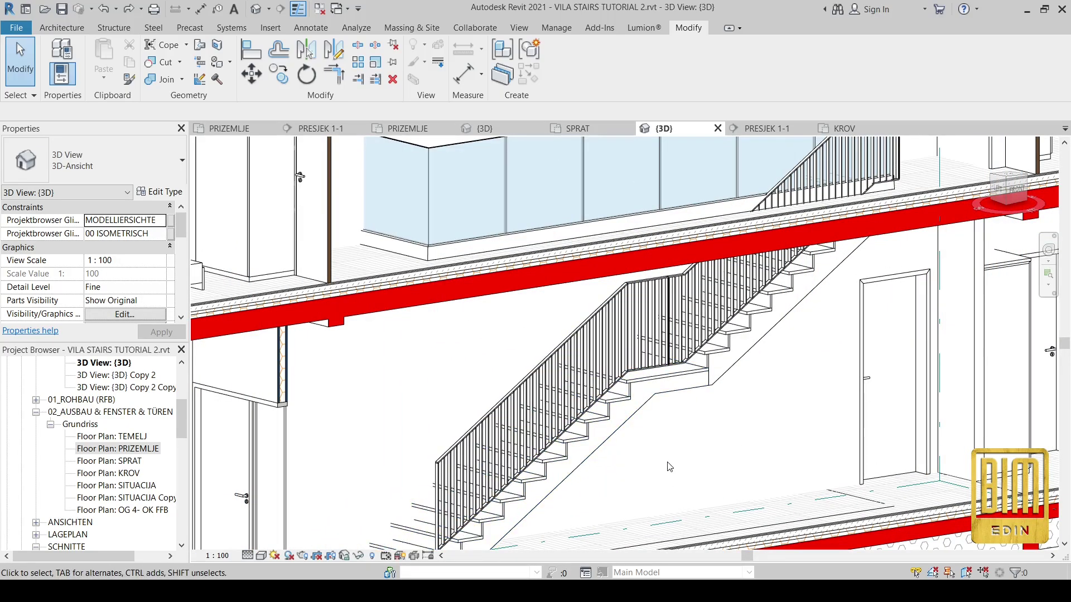
scroll(690, 464, up, 2)
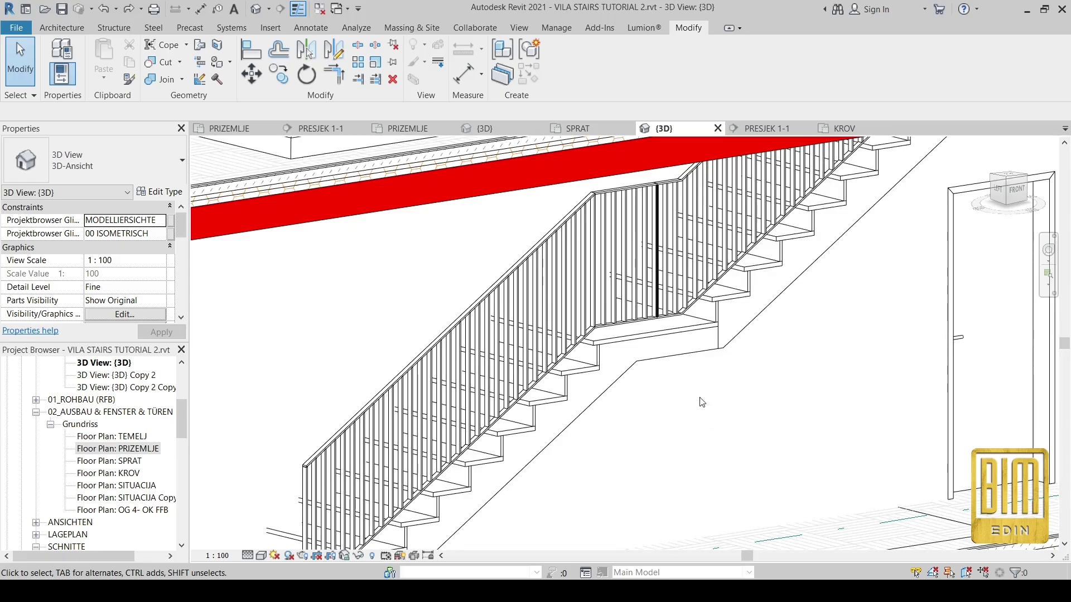
scroll(702, 402, down, 5)
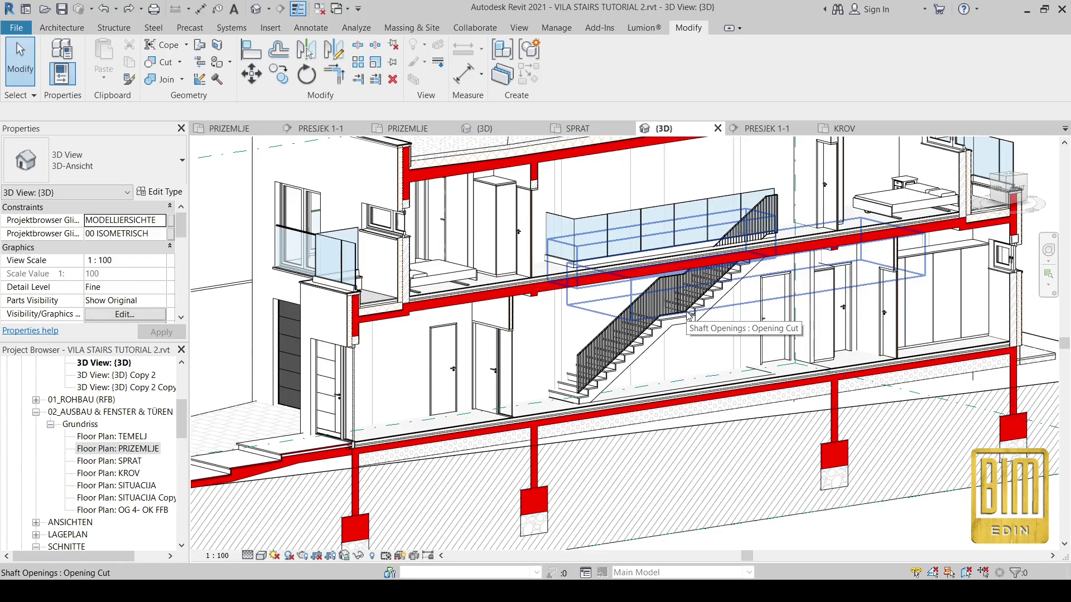
scroll(706, 390, down, 2)
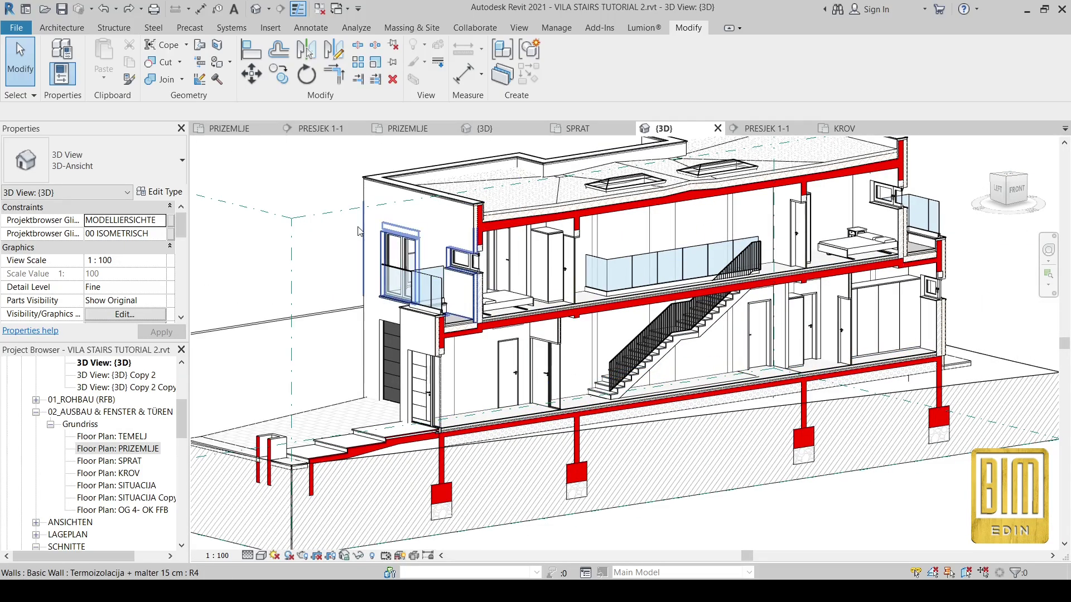
Move the section box's cutting face back through the stair to expose the upper flight's joint with the floor slab.
click(339, 212)
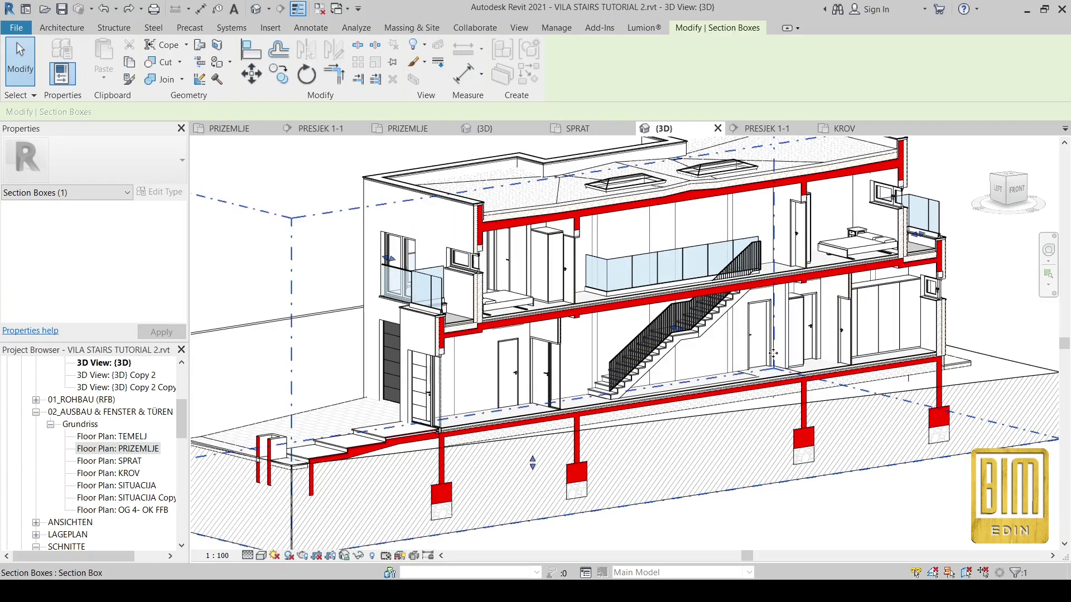
scroll(772, 353, down, 2)
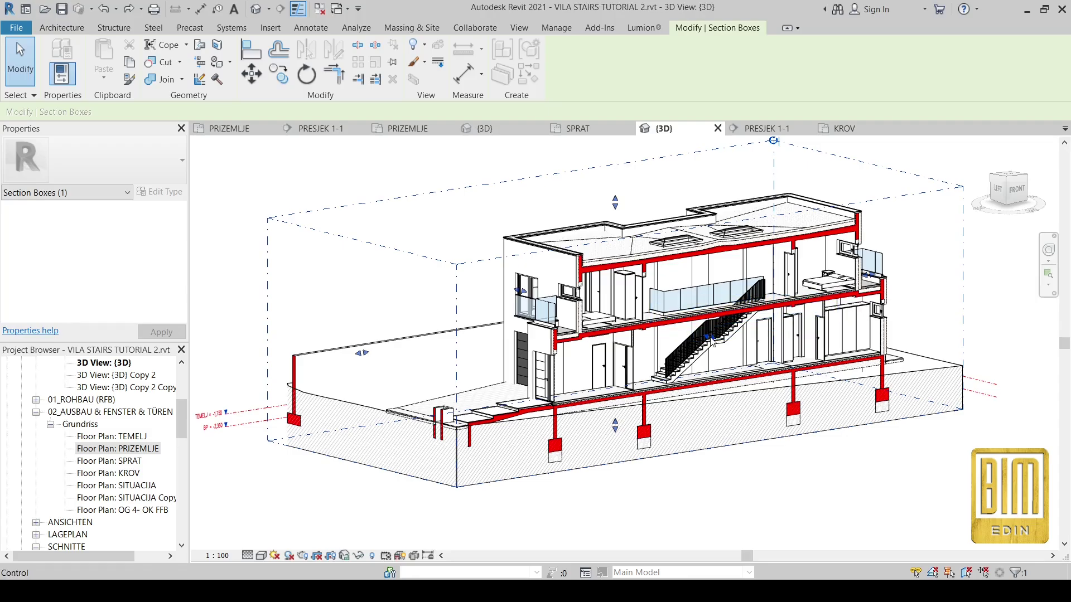
scroll(712, 342, up, 3)
drag(696, 333, 687, 334)
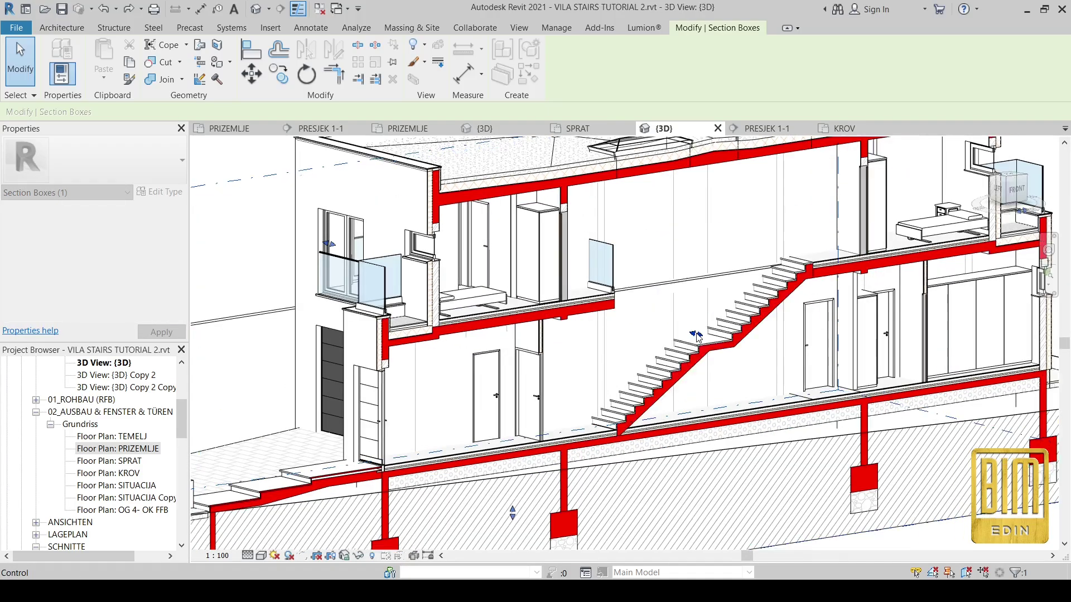
scroll(689, 335, up, 3)
scroll(885, 236, up, 2)
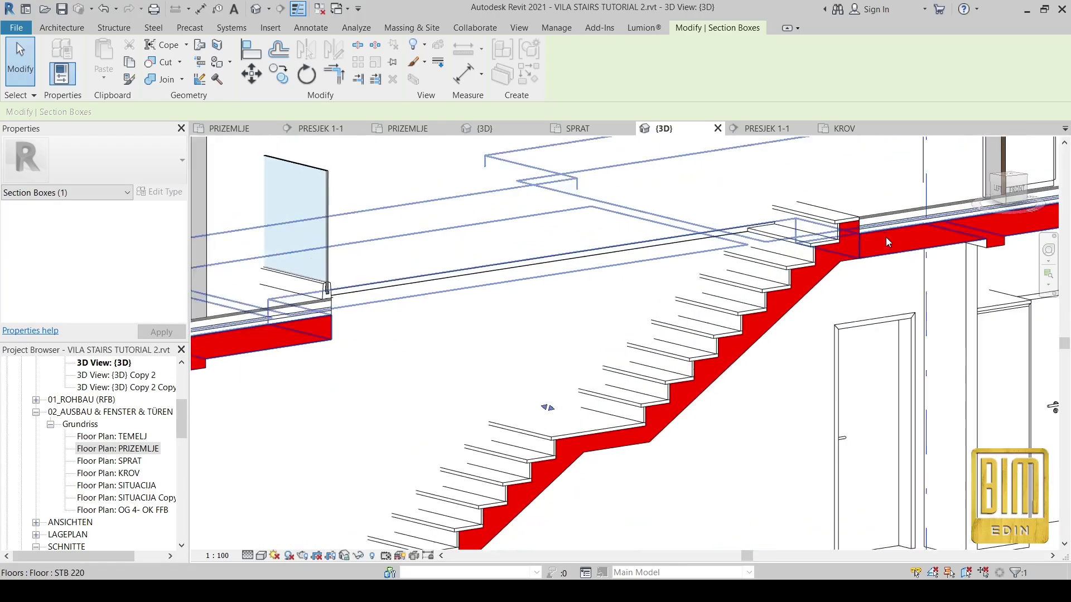
scroll(875, 242, up, 5)
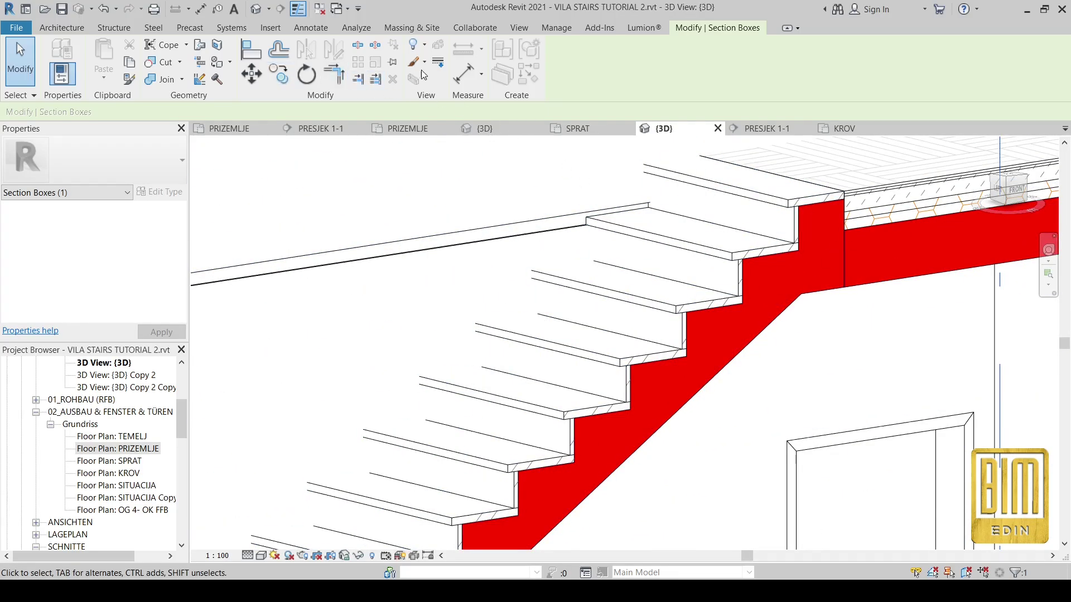
Hide the seam between the upper flight and the floor slab in the 3D view using Linework with the <Invisible lines> style.
click(438, 64)
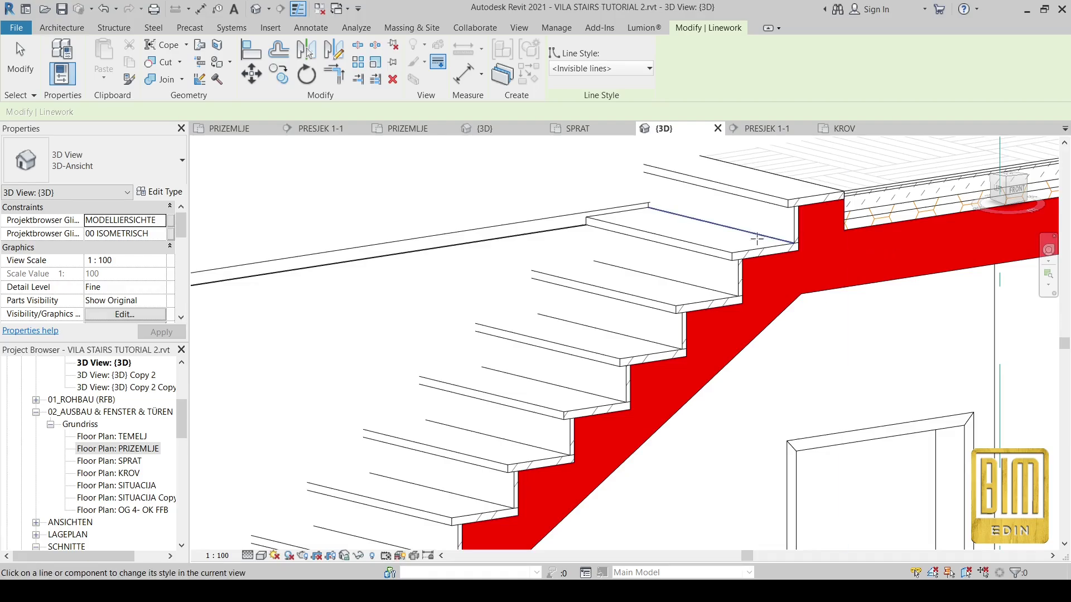
scroll(756, 239, down, 3)
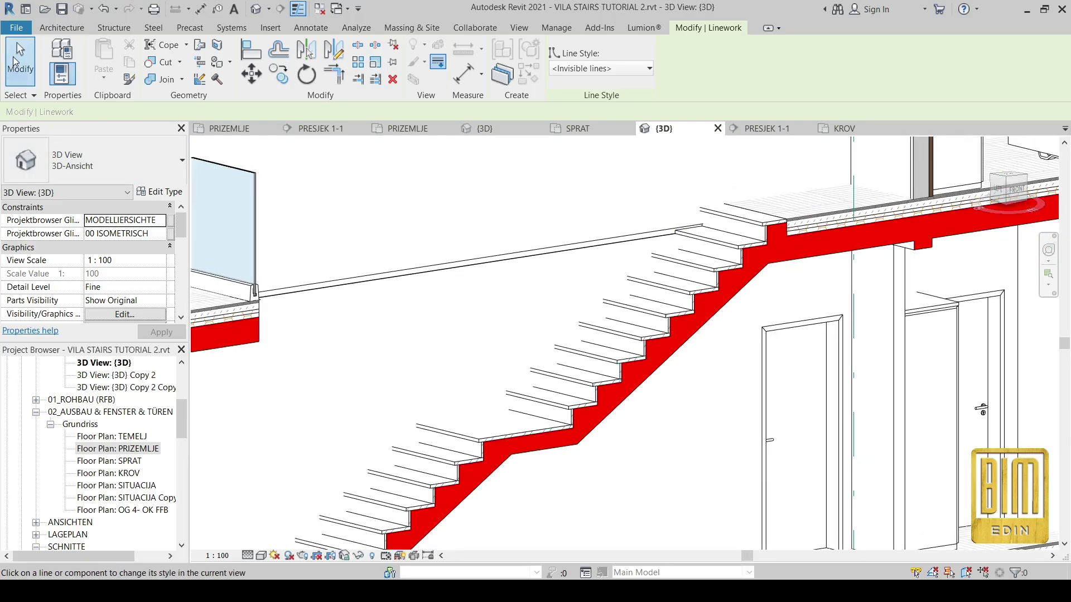
click(17, 61)
scroll(669, 222, down, 2)
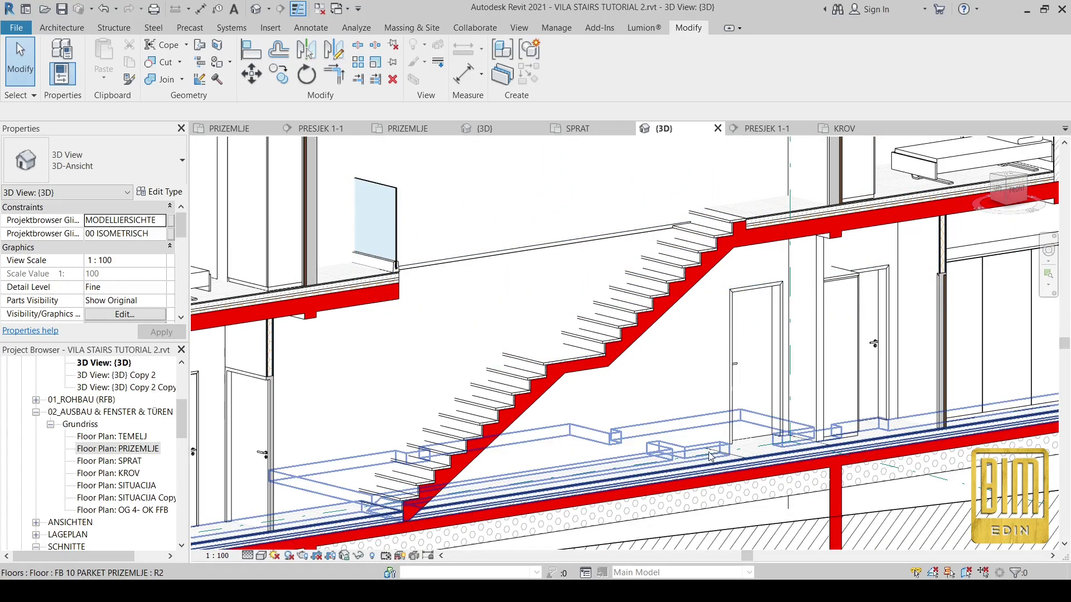
shift+middle_drag(717, 460, 619, 433)
scroll(614, 413, down, 5)
scroll(586, 352, up, 8)
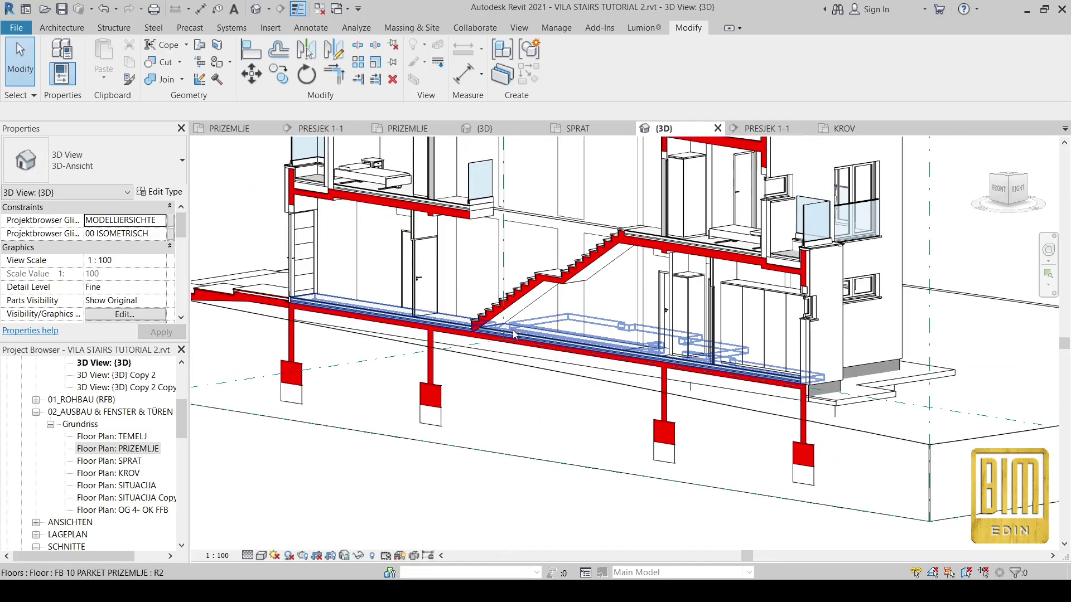
shift+middle_drag(580, 341, 715, 334)
In the SPRAT floor plan, move the 110/140 dimension string out of the stair to just beyond the upper flight's end.
key(ctrl+Tab)
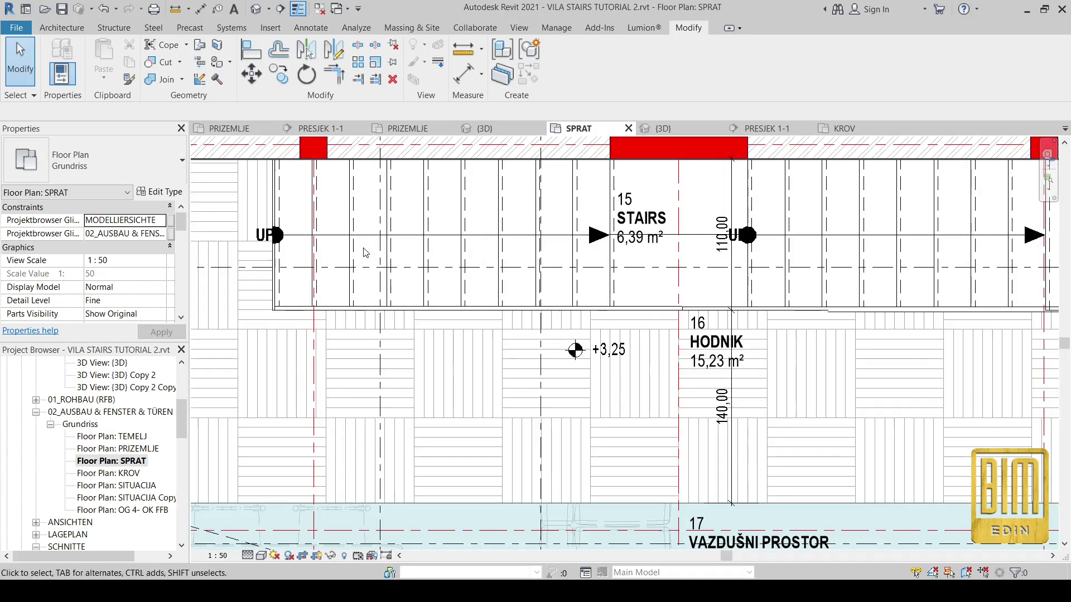
click(729, 270)
scroll(702, 268, down, 2)
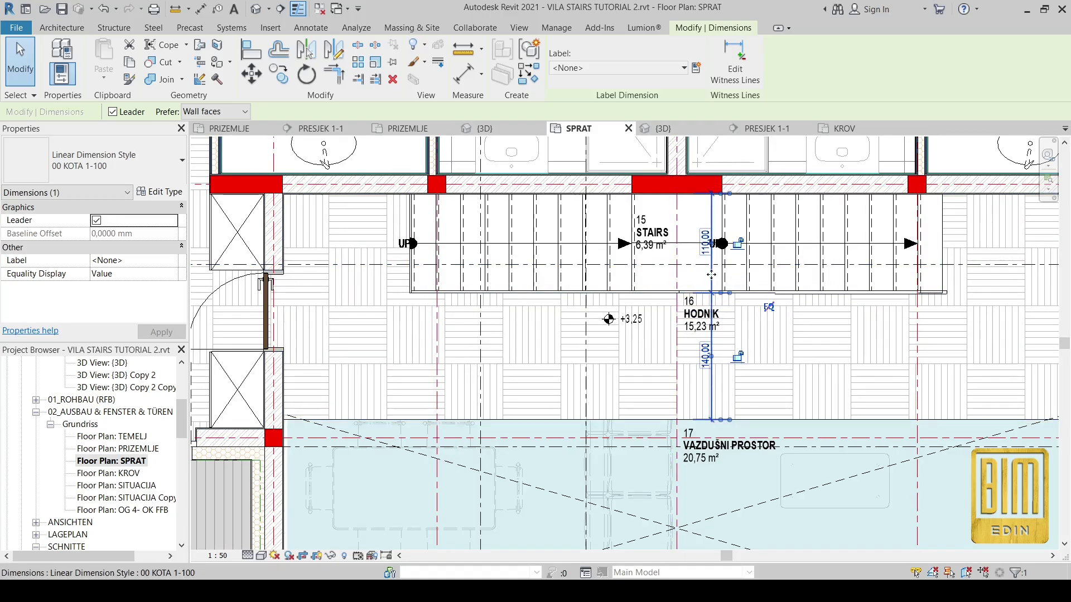
drag(723, 297, 982, 296)
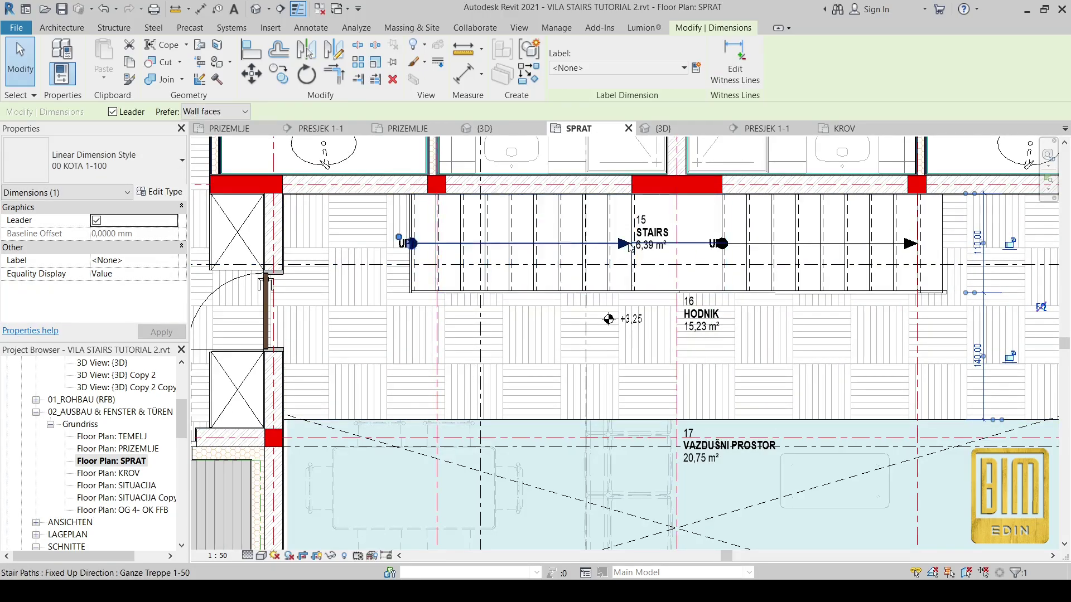
Move the STAIRS room tag over the landing so it sits clear of the stair path line.
scroll(639, 238, up, 2)
click(651, 251)
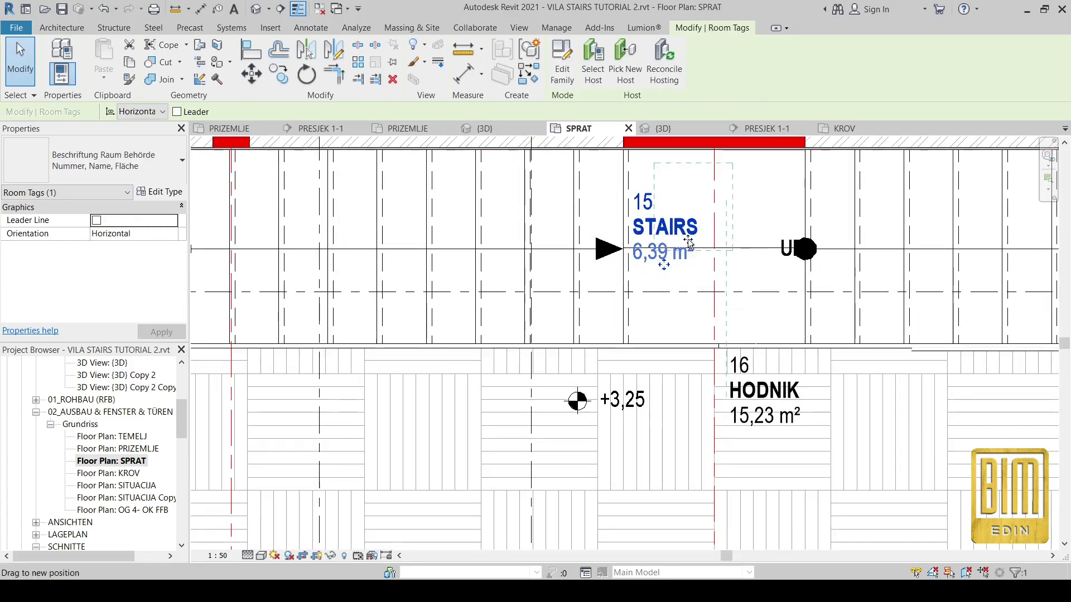
drag(662, 266, 689, 234)
Turn off Show Up Text for the stair paths of both the upper and lower flights.
click(805, 255)
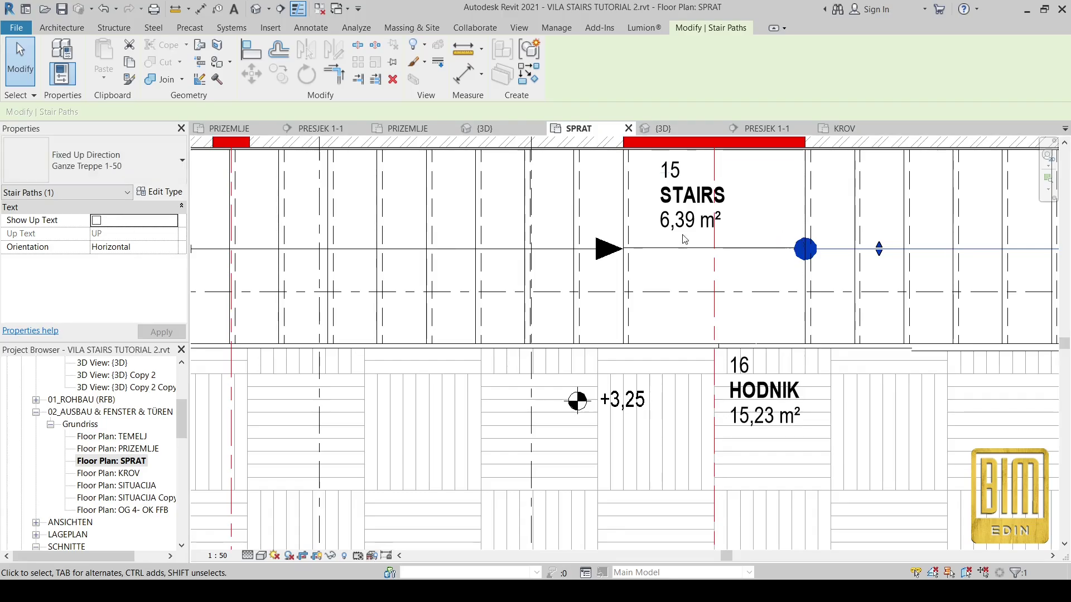
scroll(792, 276, down, 3)
scroll(471, 265, up, 4)
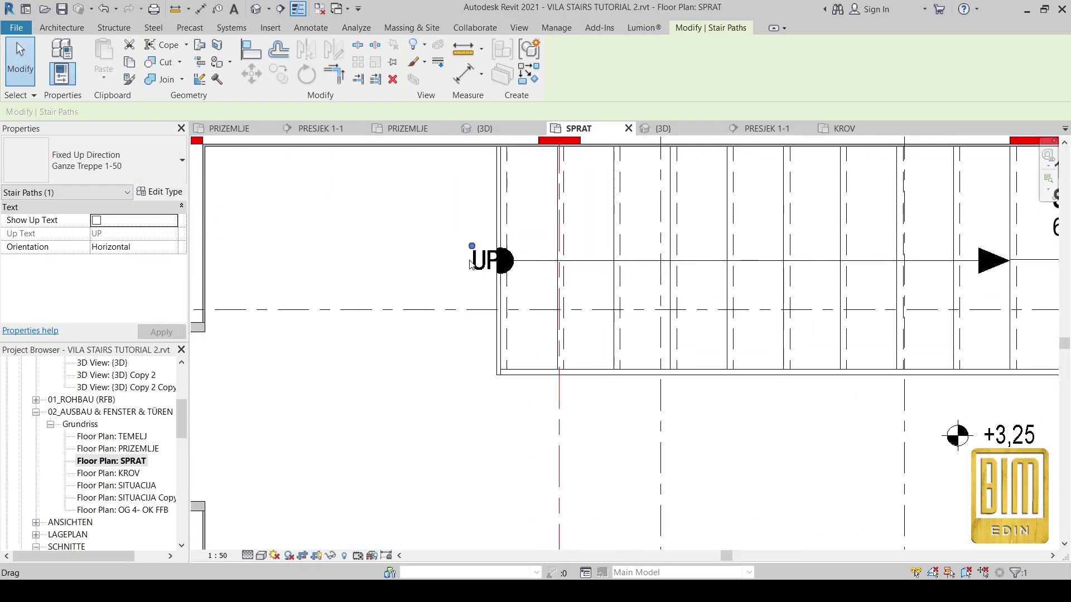
click(97, 220)
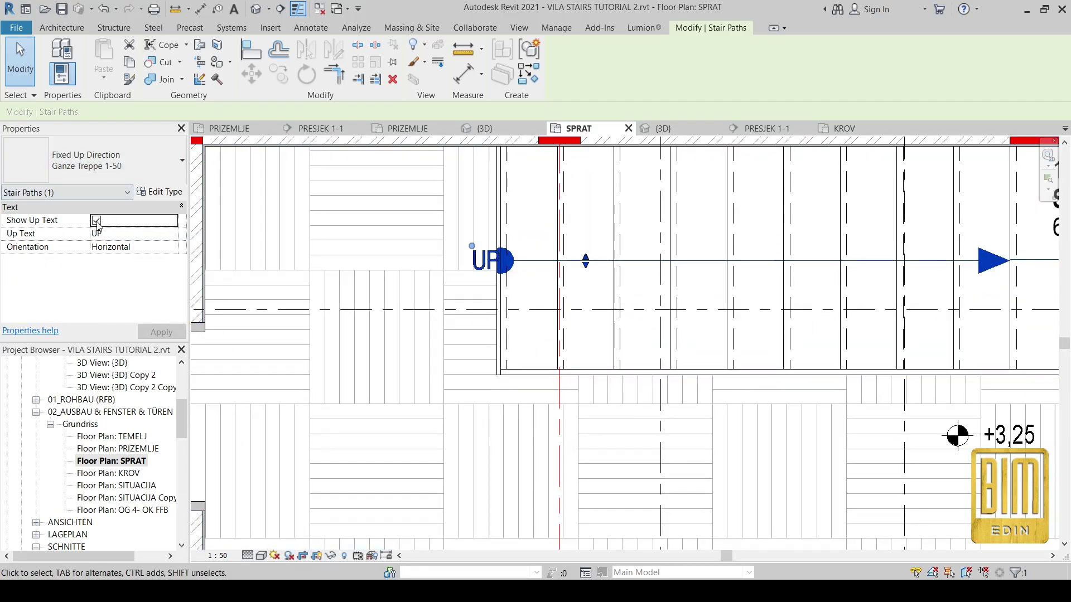
click(363, 198)
scroll(389, 254, down, 2)
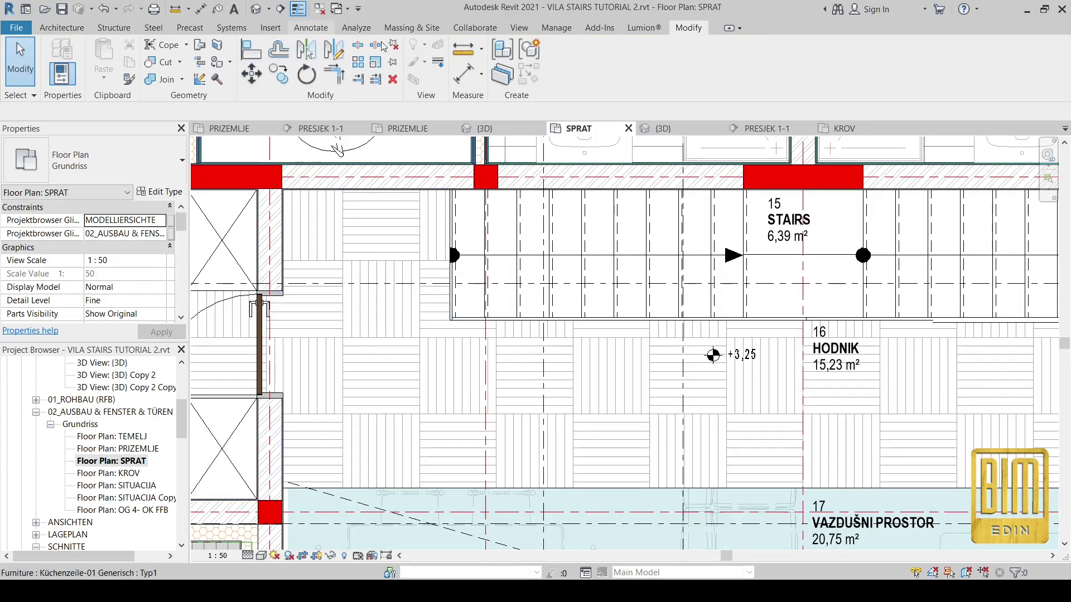
Tag the lower and upper stair flights by category, without leaders.
click(311, 27)
click(541, 58)
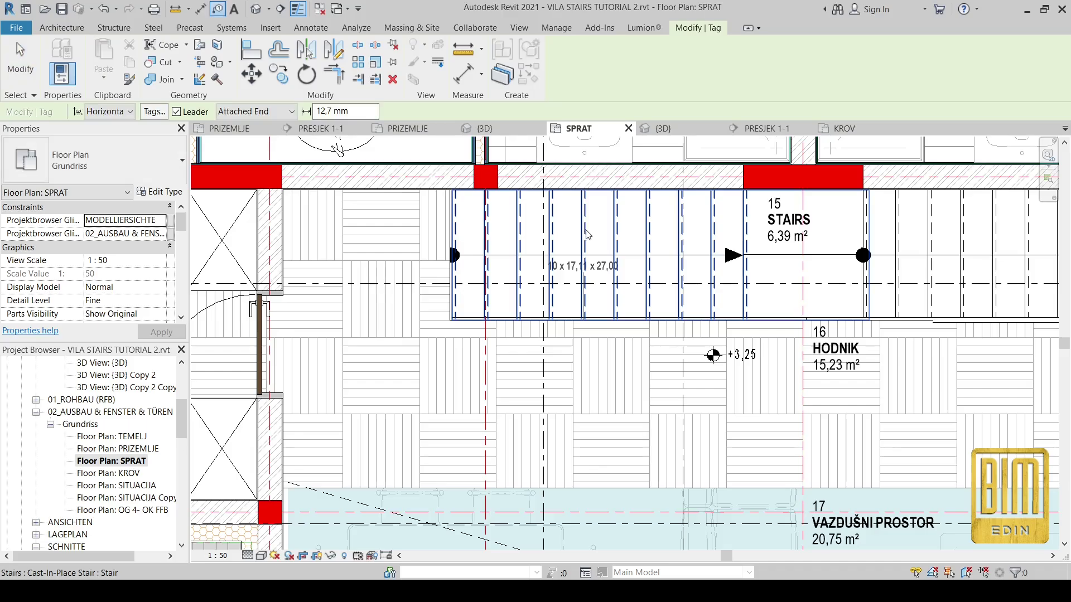
click(806, 187)
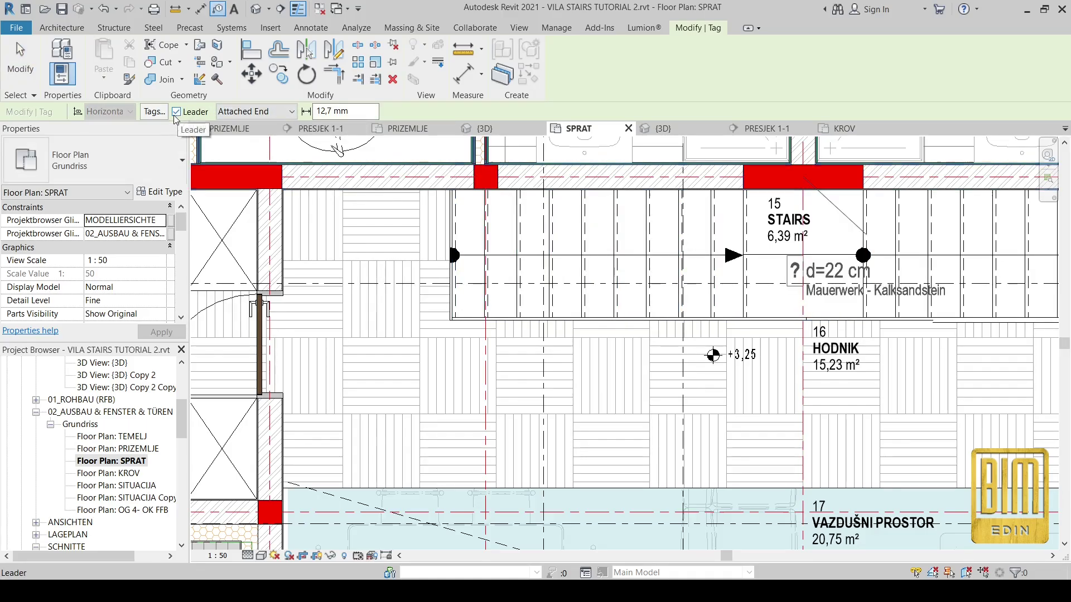
key(ctrl+z)
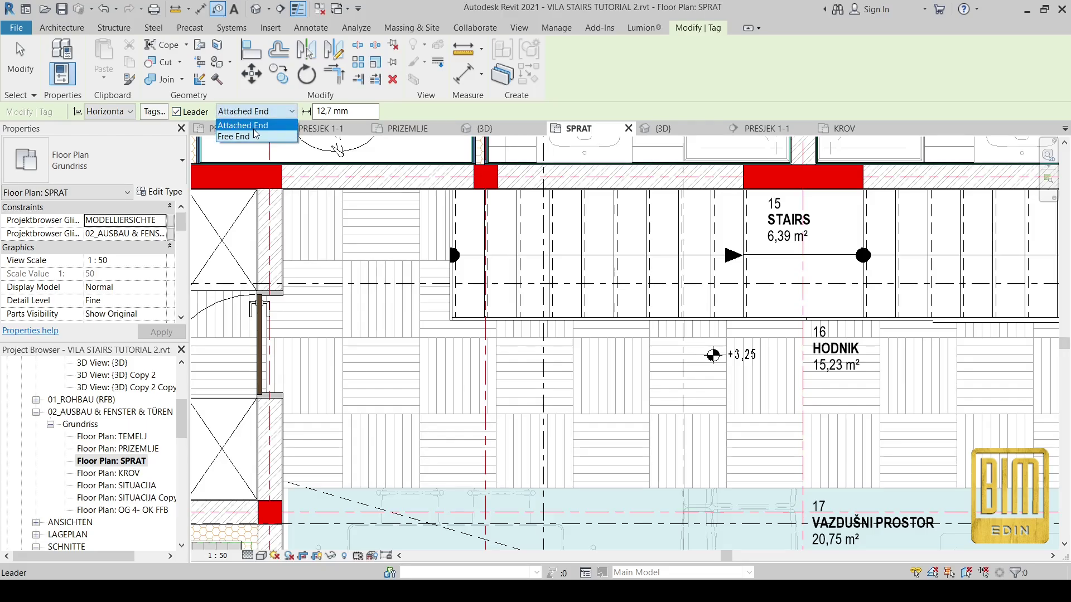
click(177, 112)
click(622, 255)
scroll(569, 312, down, 3)
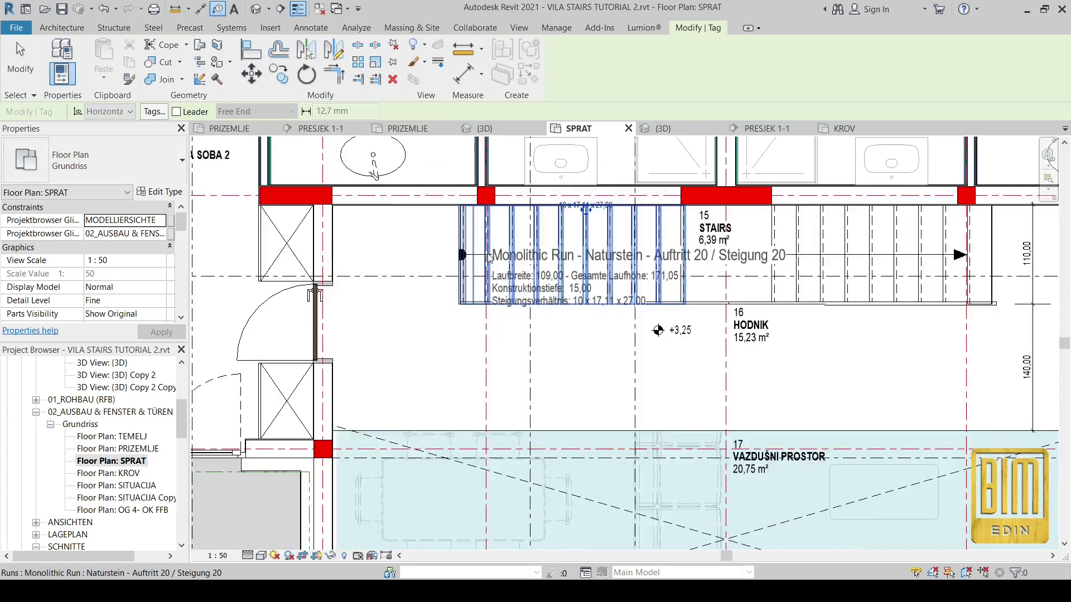
scroll(771, 238, up, 2)
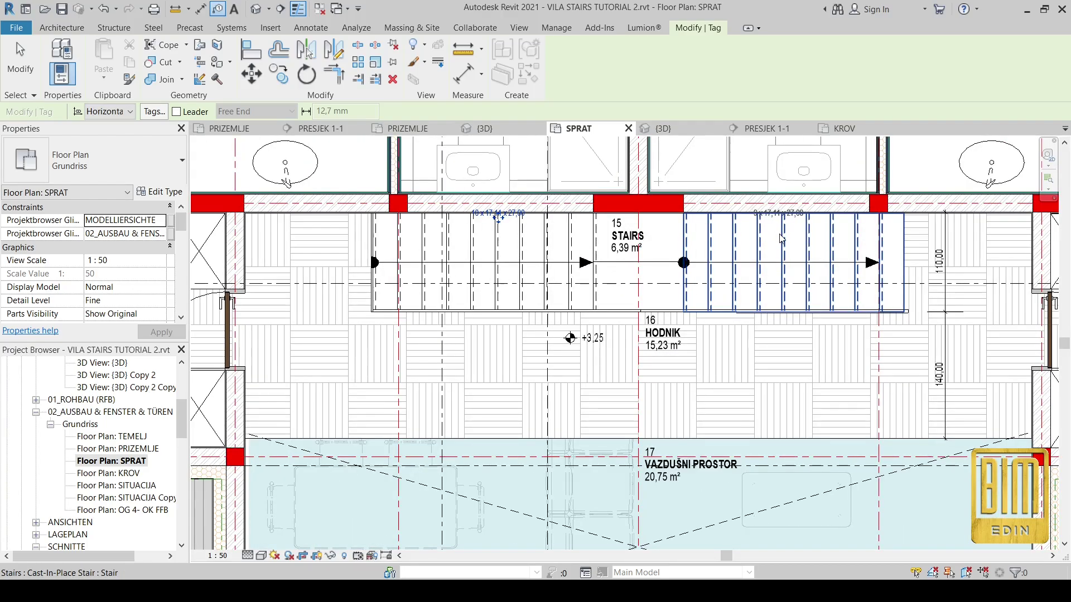
click(781, 238)
key(Escape)
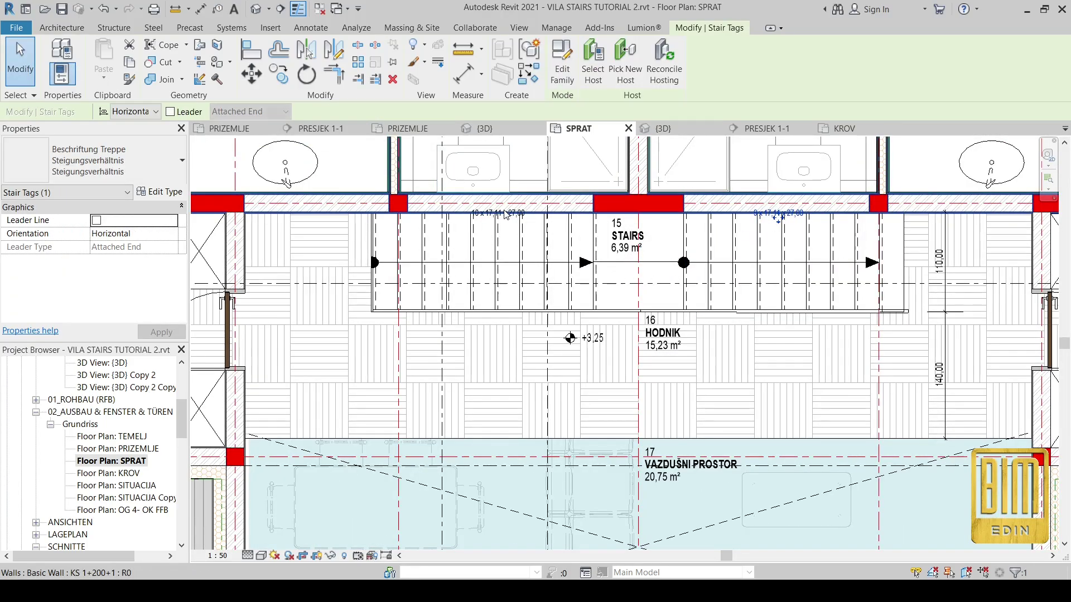
Move both stair tags off the wall edge into their flights, aligned with each other above the stair path lines.
scroll(505, 215, up, 2)
drag(495, 220, 498, 267)
click(927, 217)
scroll(920, 221, up, 3)
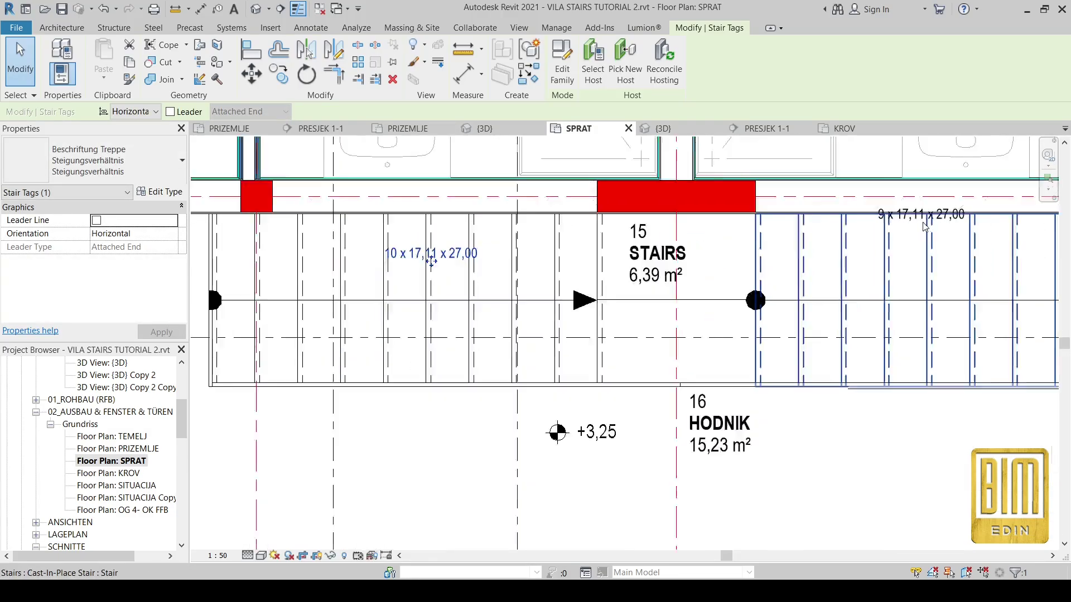
scroll(680, 209, down, 3)
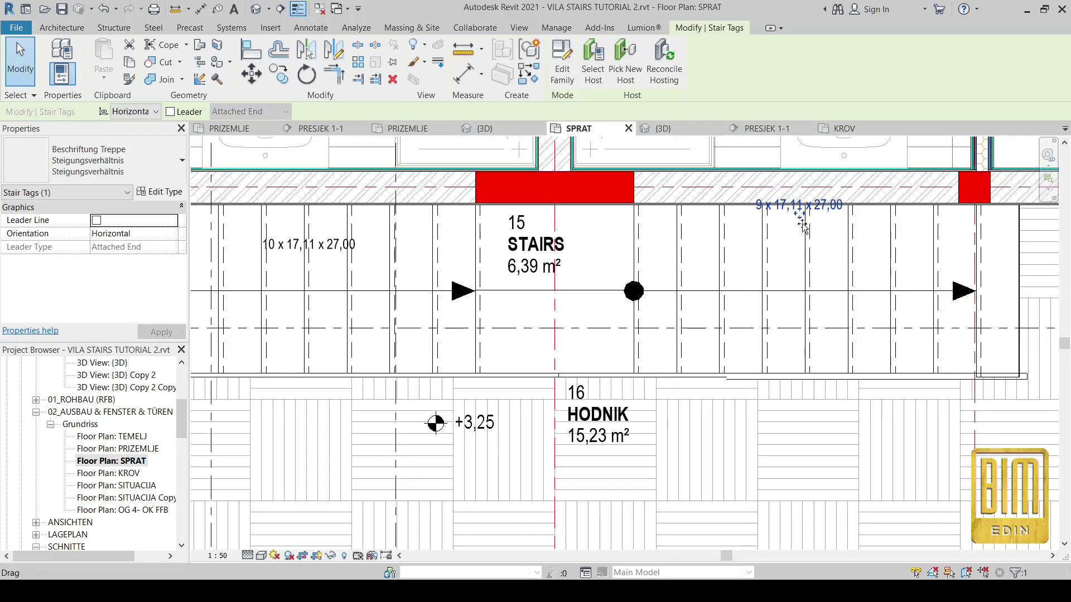
drag(798, 216, 801, 256)
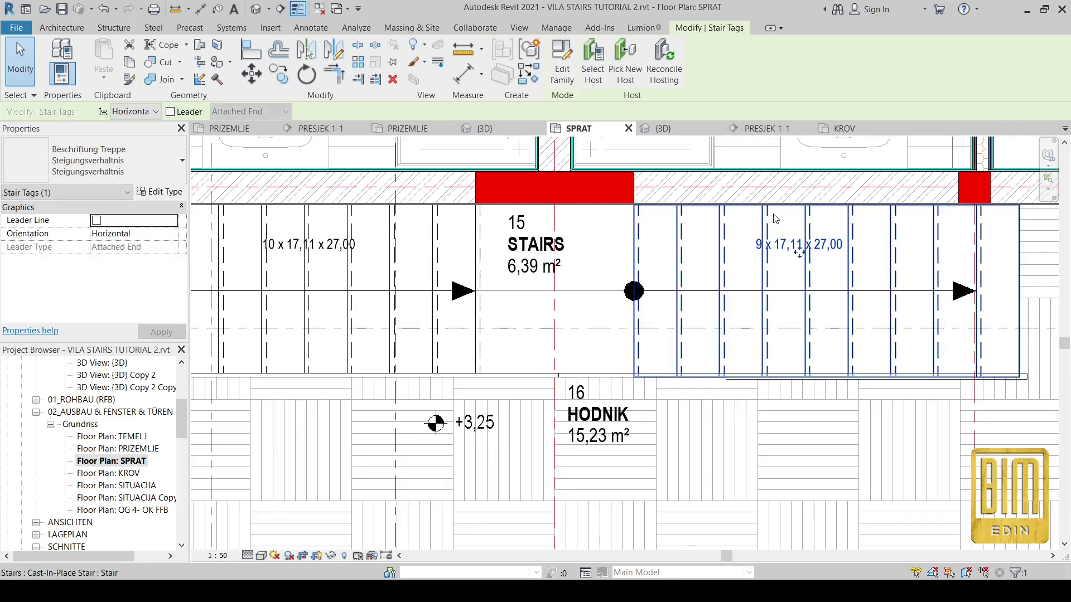
scroll(761, 219, down, 2)
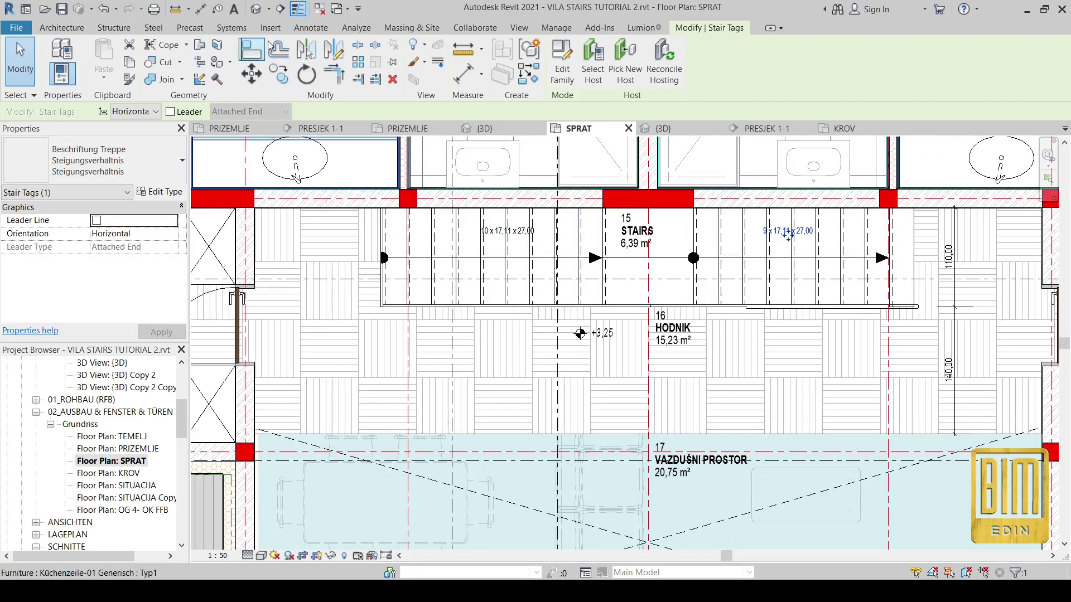
Place riser numbers along the right-quarter reference line of both the lower and upper flights.
click(313, 29)
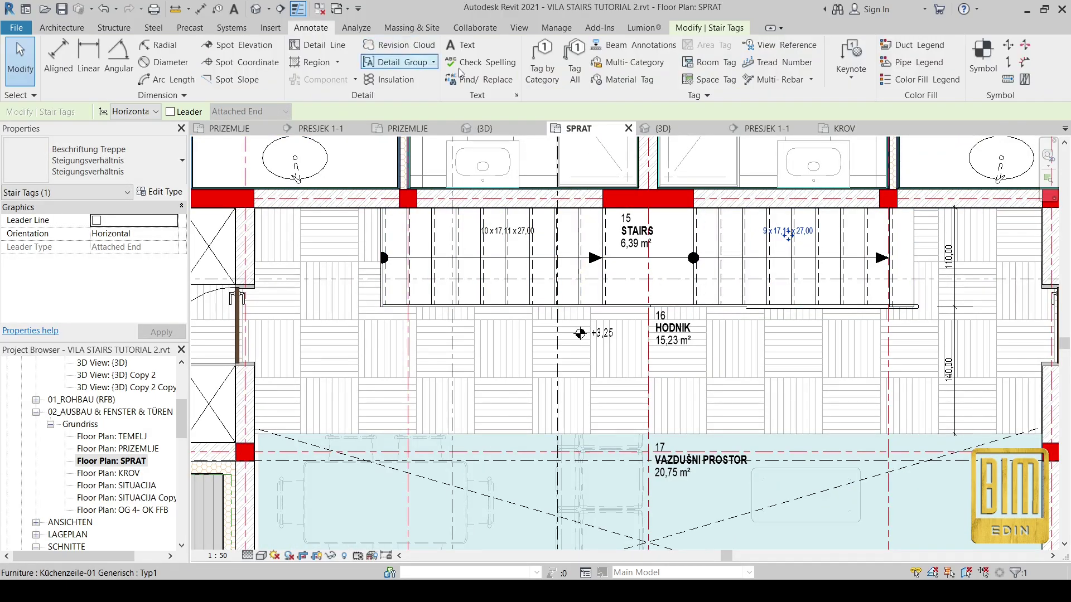
click(778, 62)
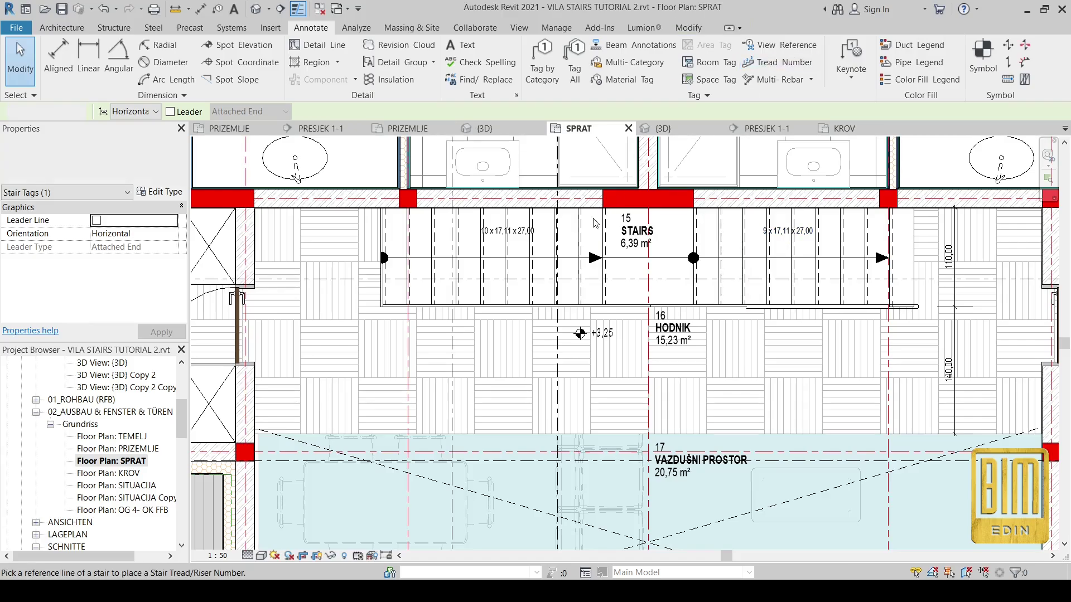
click(491, 291)
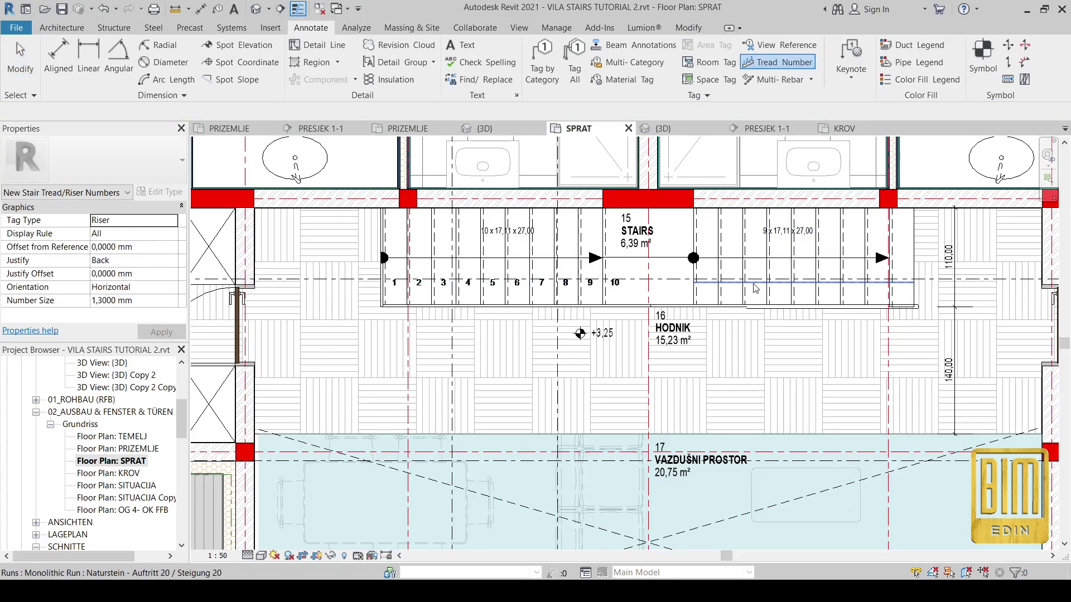
click(757, 294)
click(20, 50)
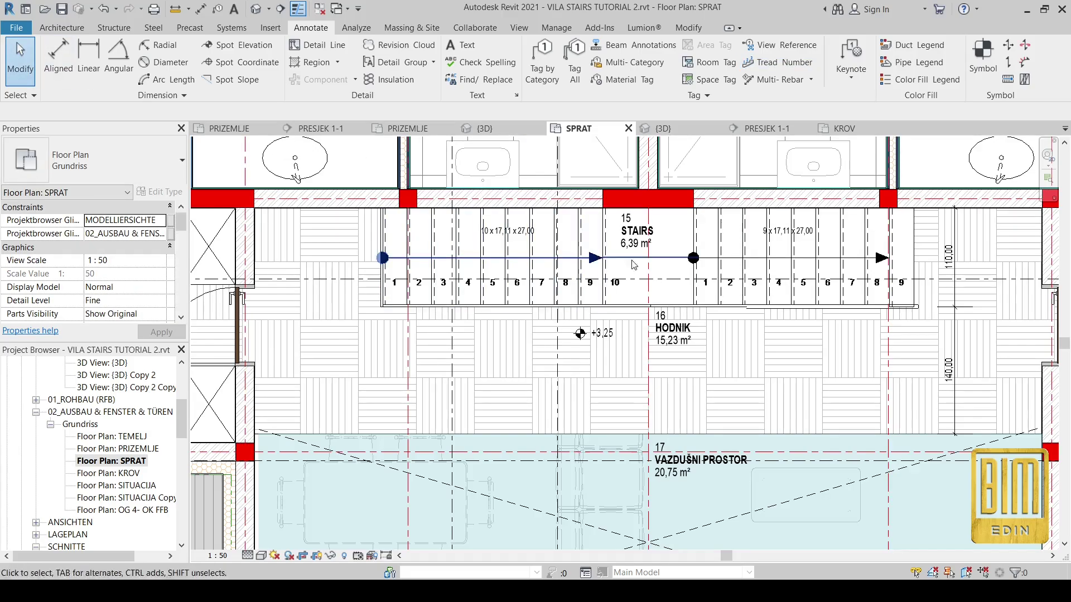
Set the upper flight's tread/riser start number to 11 so its numbering continues from the lower flight.
click(716, 284)
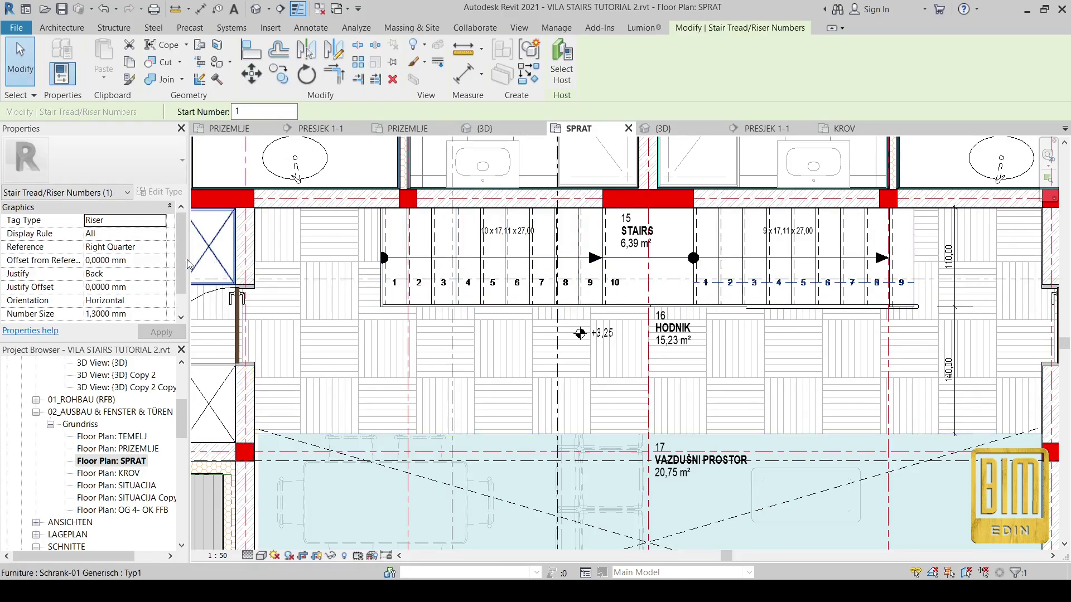
scroll(119, 286, down, 1)
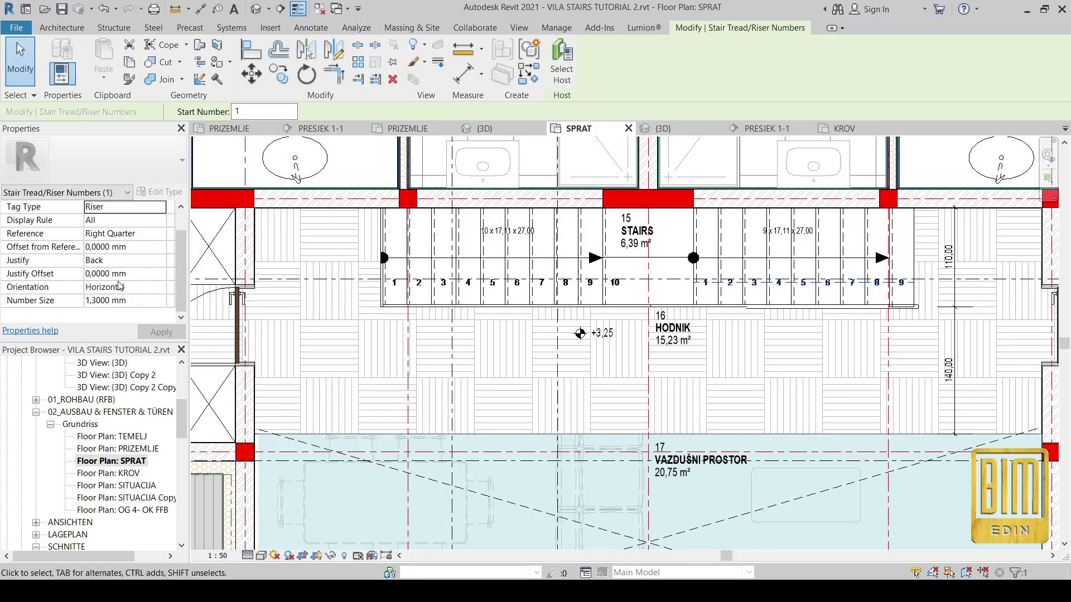
click(724, 249)
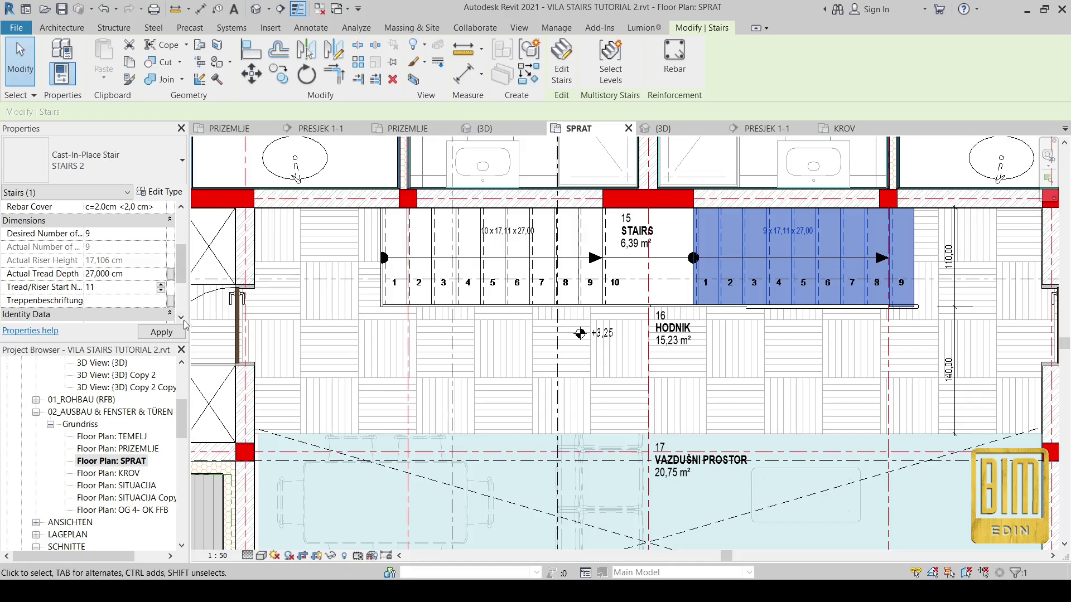
click(175, 337)
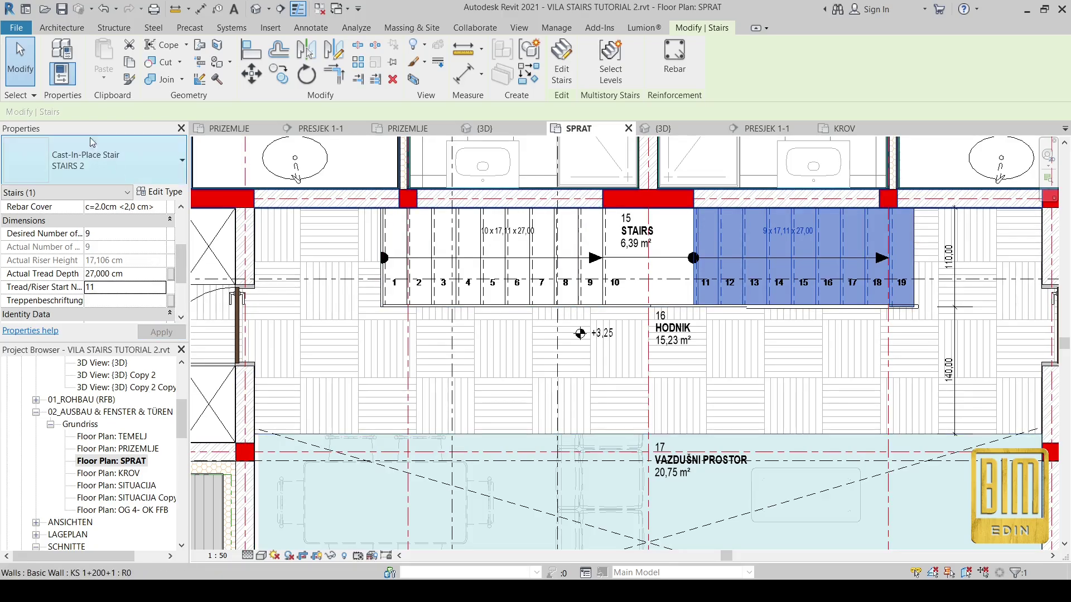
click(20, 56)
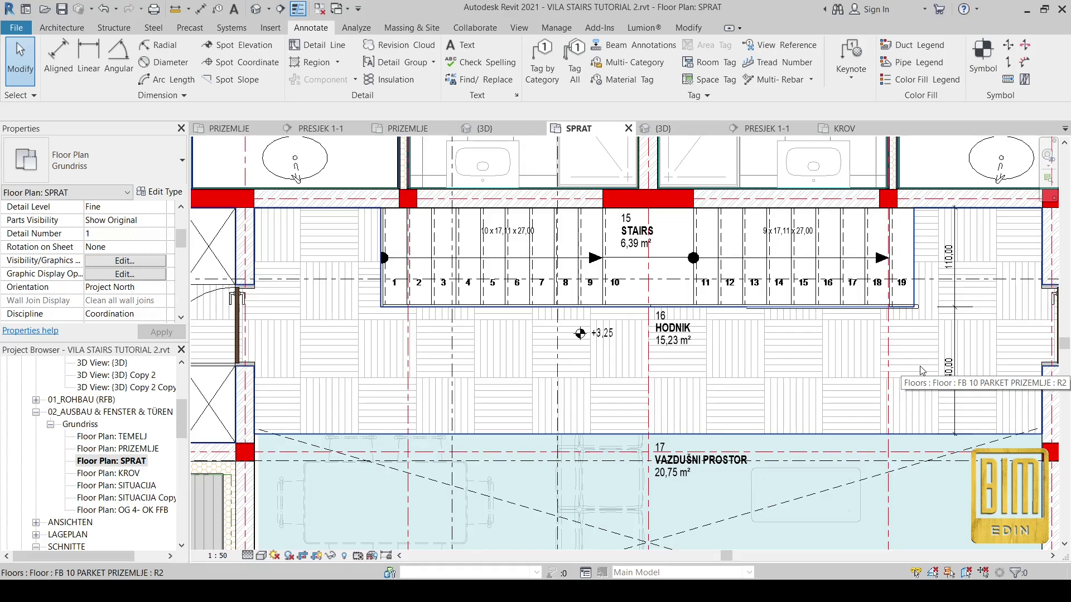
In the PRIZEMLJE floor plan, draw a rectangular plan region about 637 × 143 cm around both stair flights and raise its cut plane.
double_click(127, 450)
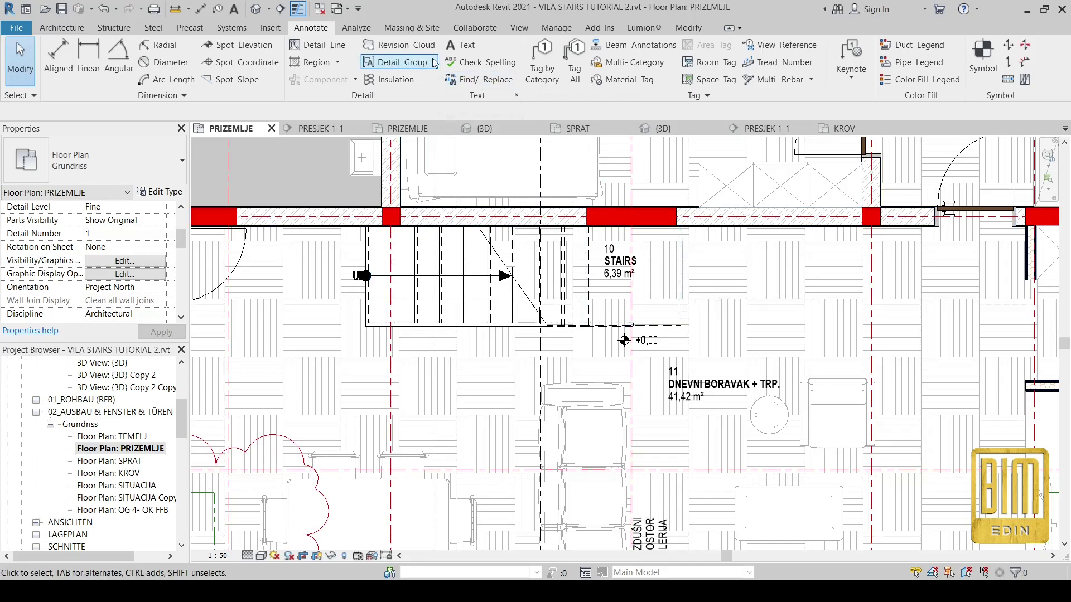
click(530, 29)
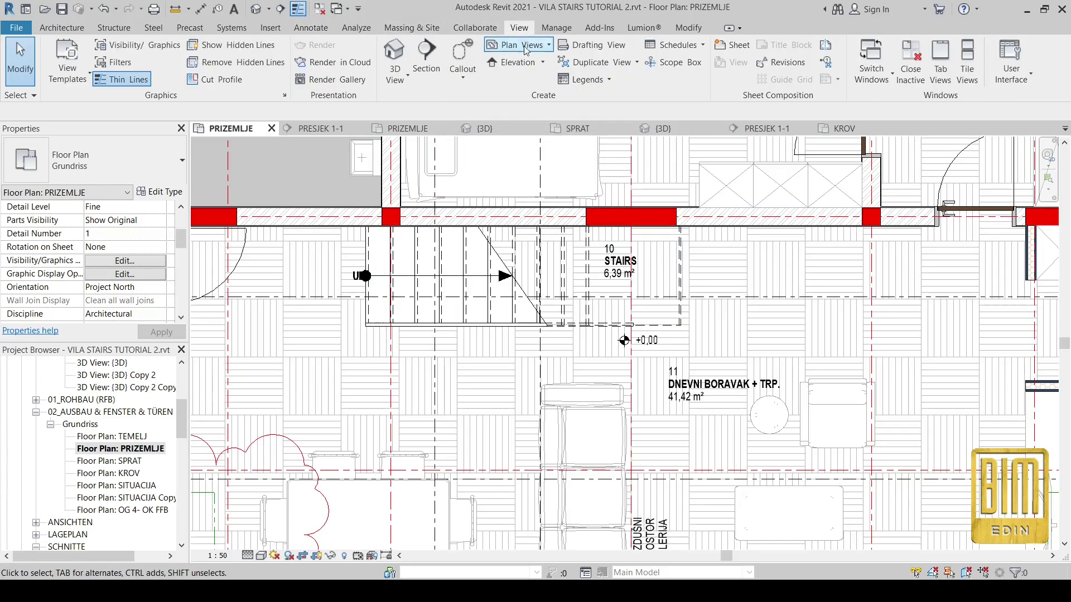
click(522, 46)
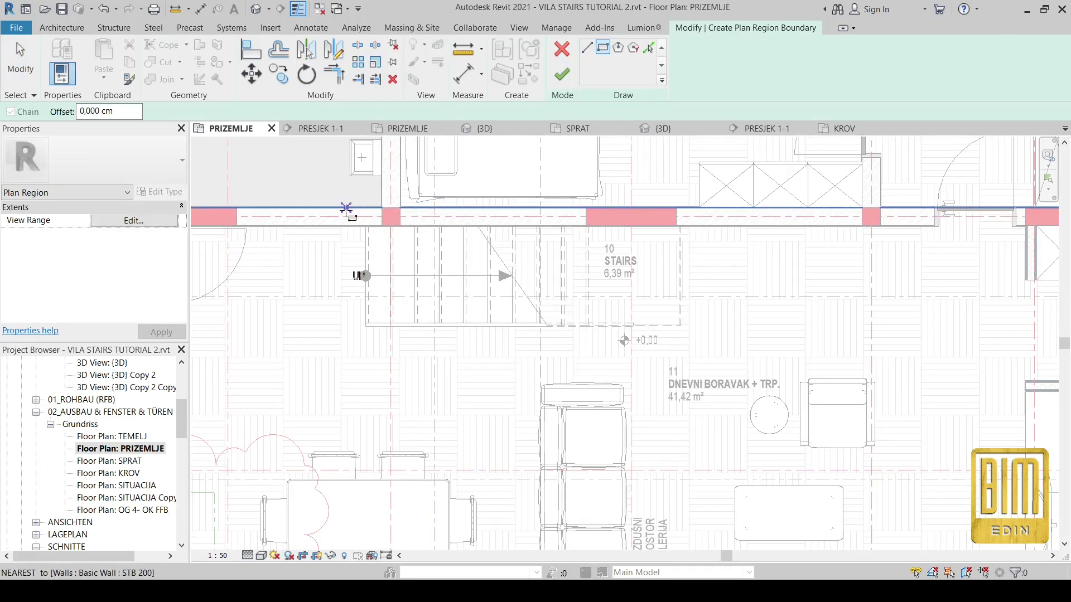
click(350, 218)
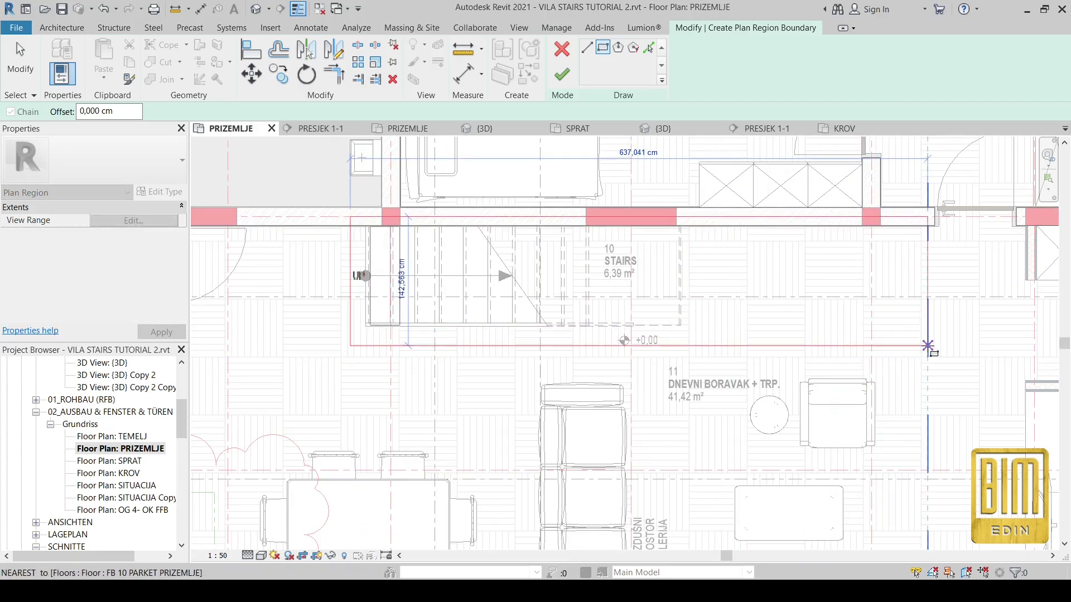
click(928, 345)
key(Escape)
key(Escape)
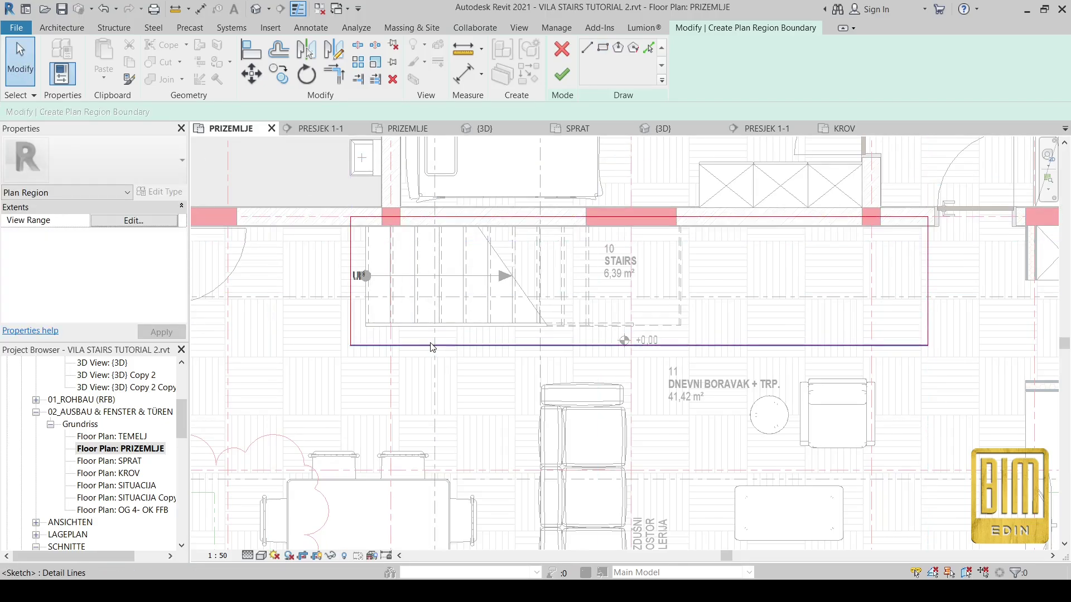
click(562, 75)
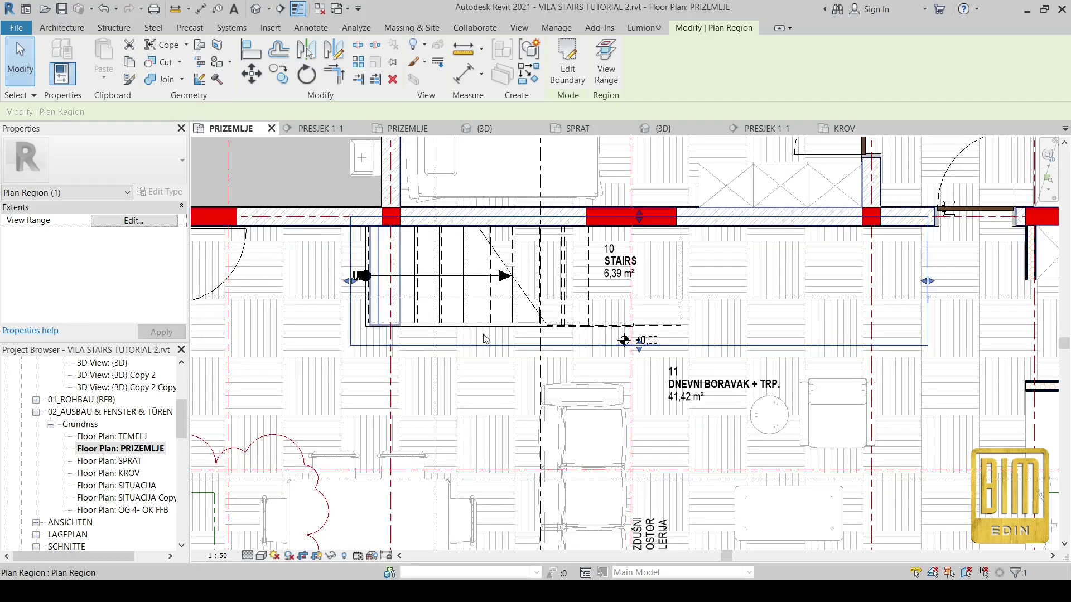
click(132, 222)
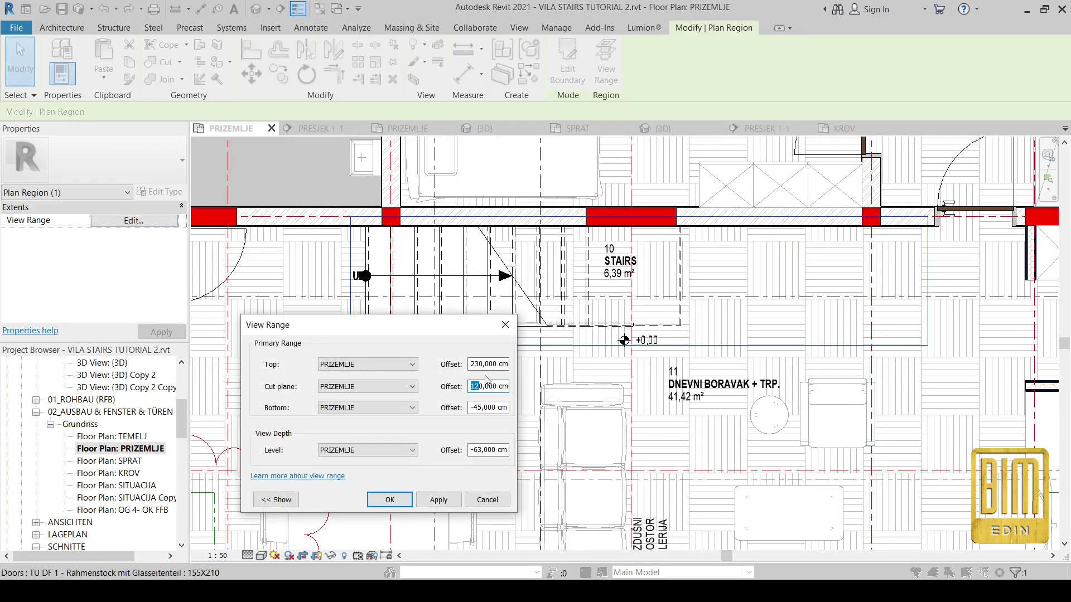
click(391, 501)
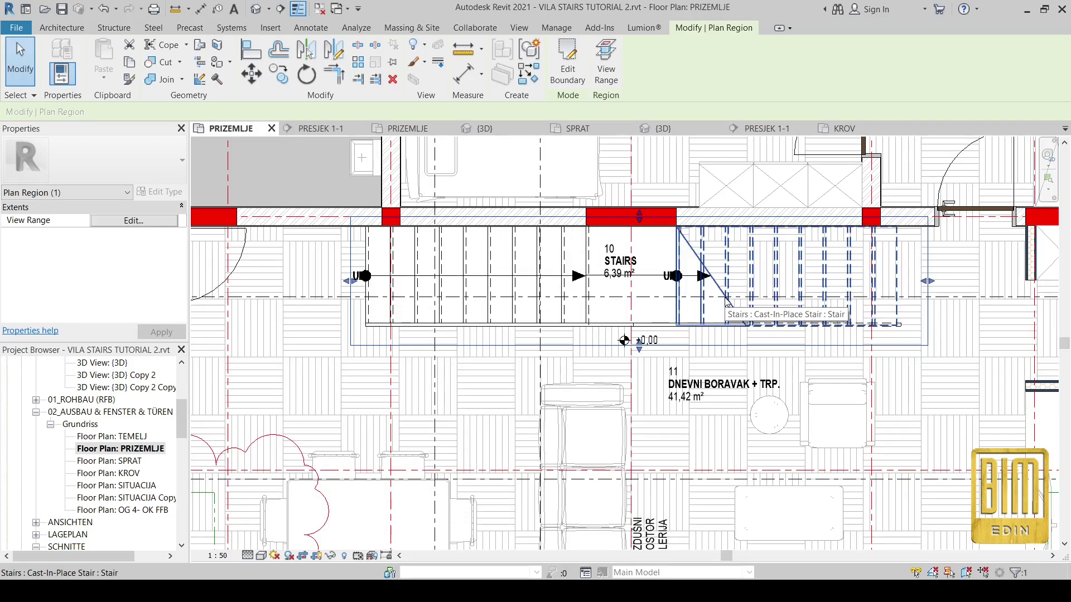
Hide the up text on the stair paths of both the upper and lower flights.
scroll(663, 280, up, 4)
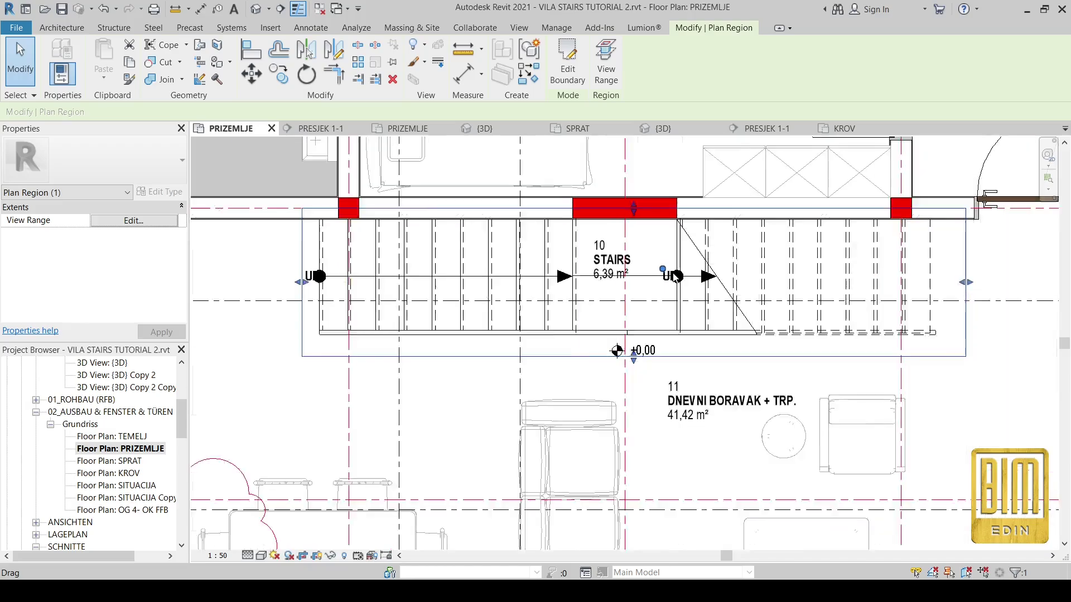
click(663, 281)
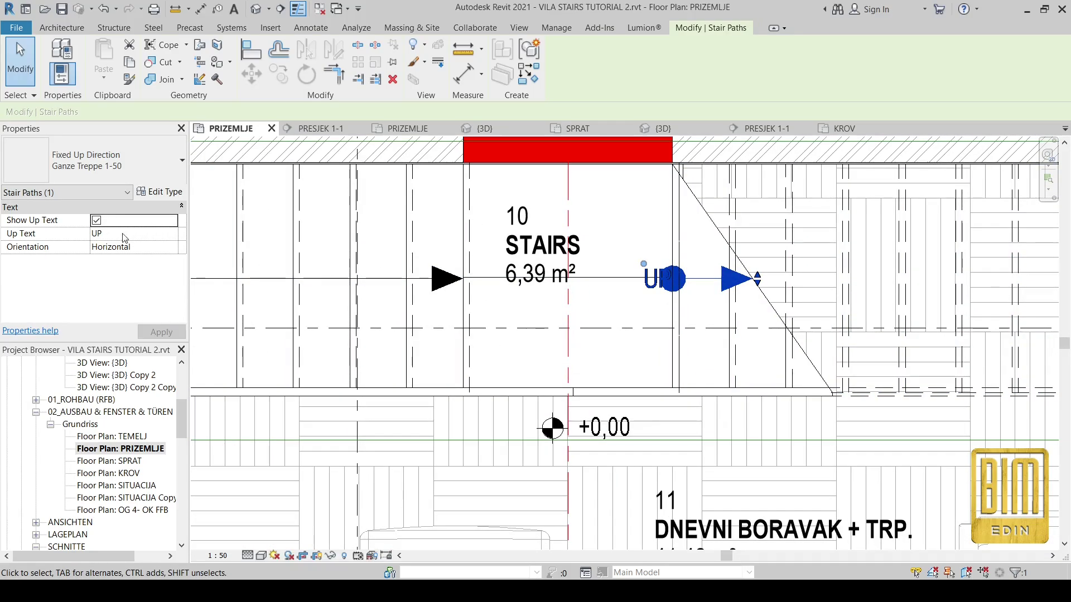
click(96, 221)
scroll(357, 284, down, 3)
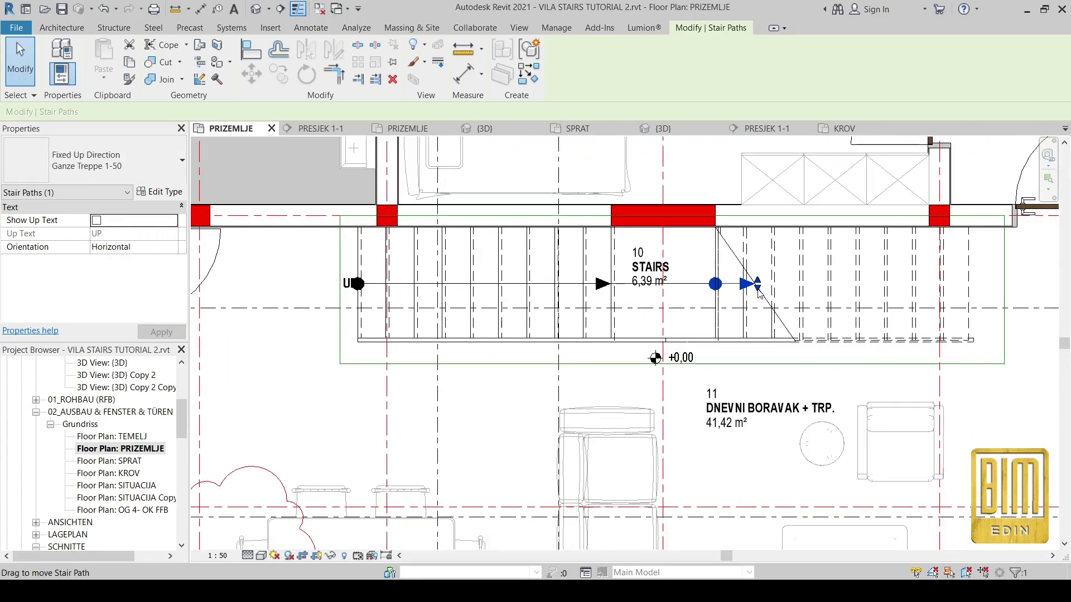
scroll(357, 284, up, 1)
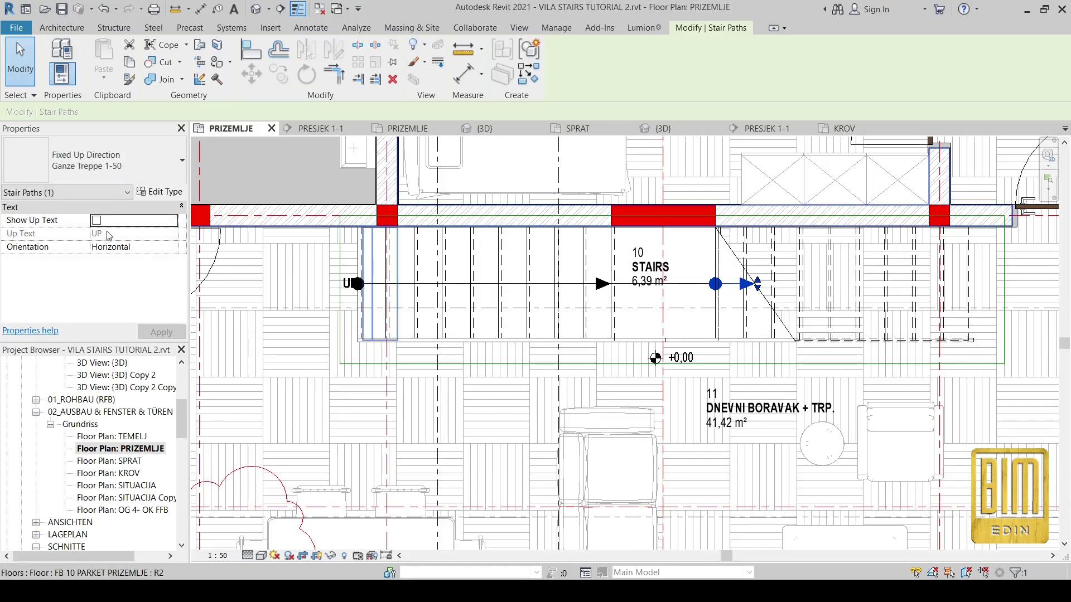
scroll(342, 290, up, 2)
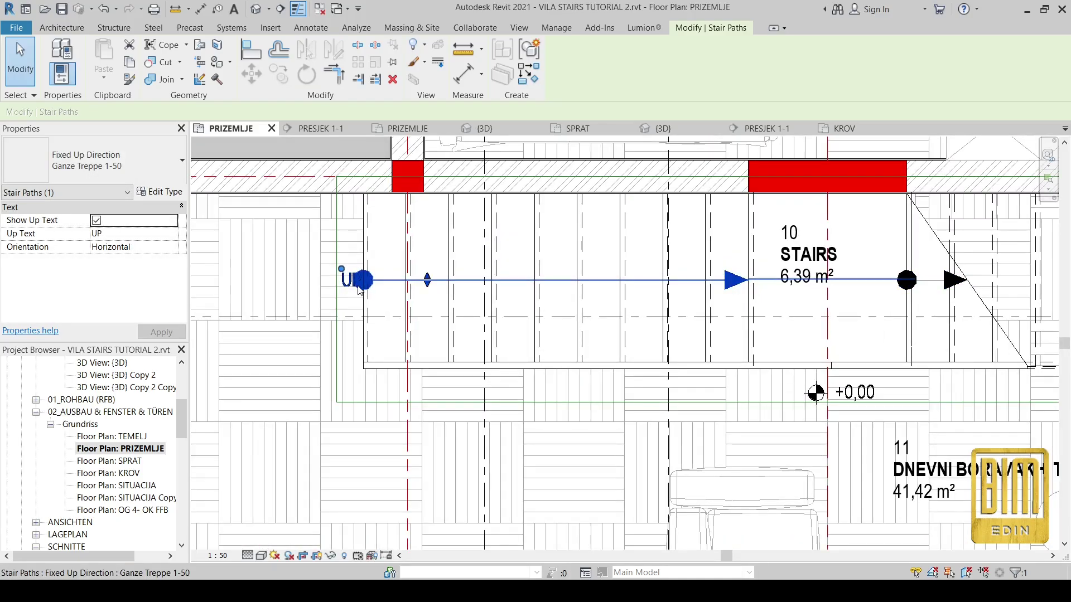
click(96, 221)
click(96, 220)
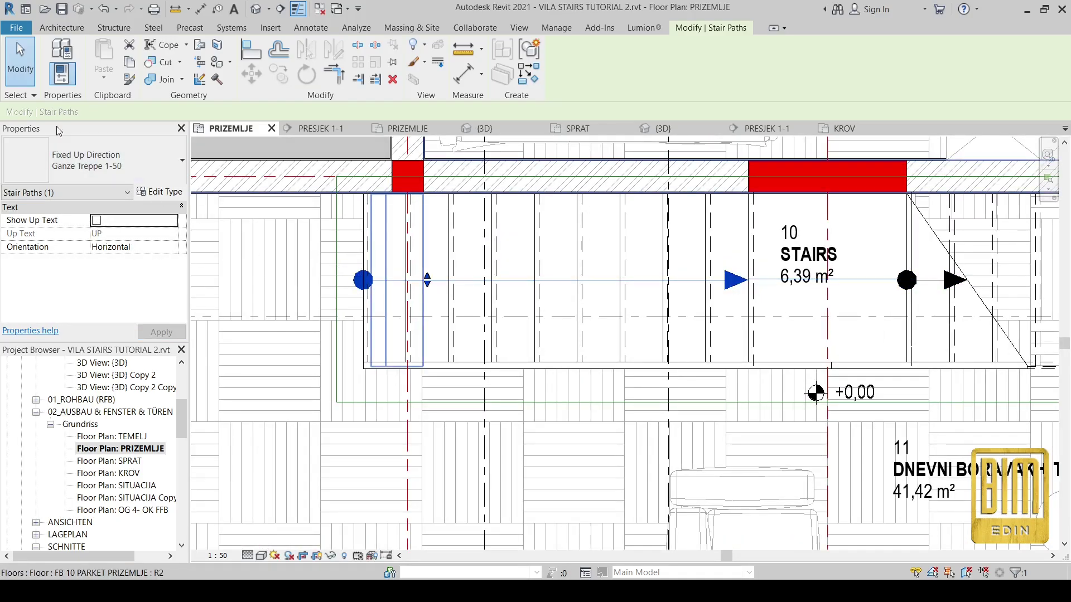
click(28, 75)
Move the STAIRS room tag up on the landing, clear of the stair path line.
scroll(659, 289, down, 2)
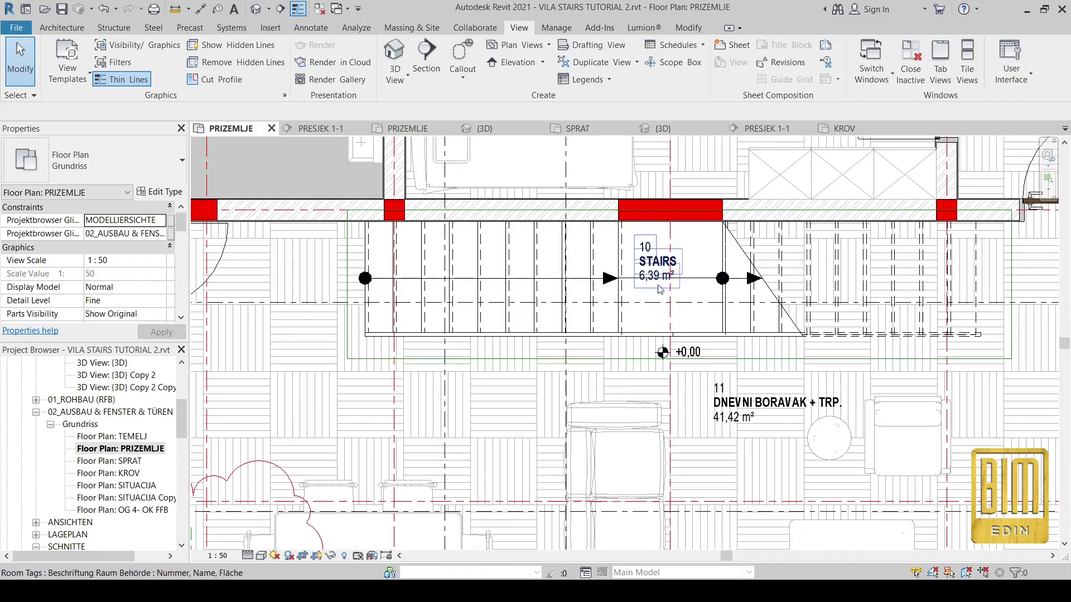
click(656, 273)
scroll(656, 273, up, 1)
drag(655, 274, 660, 273)
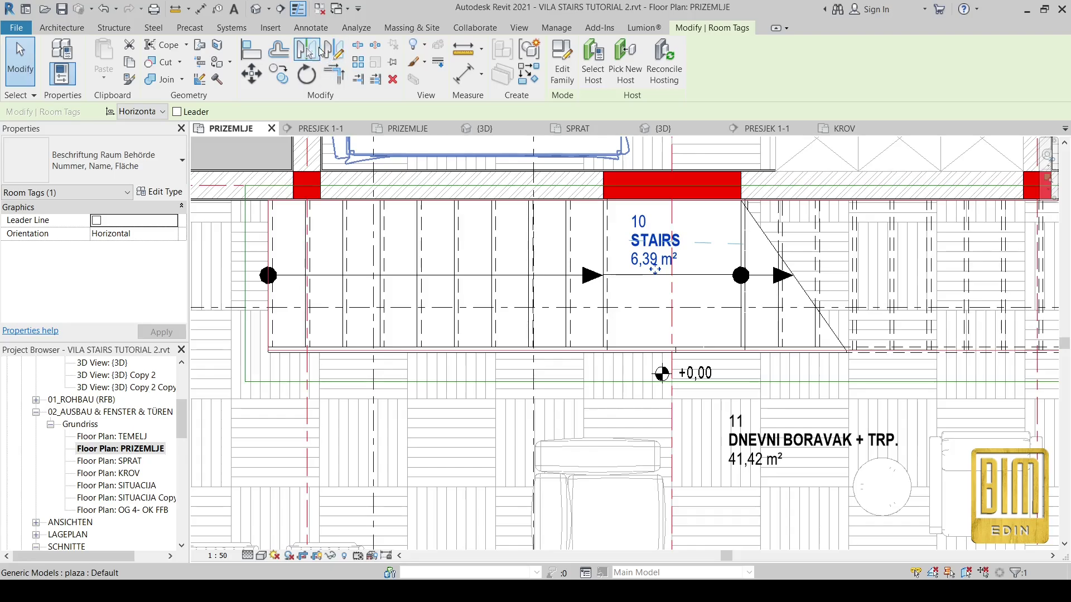
Tag both stair flights by category without leaders and shift the tags off the wall edge into their flights, aligned with each other.
click(308, 27)
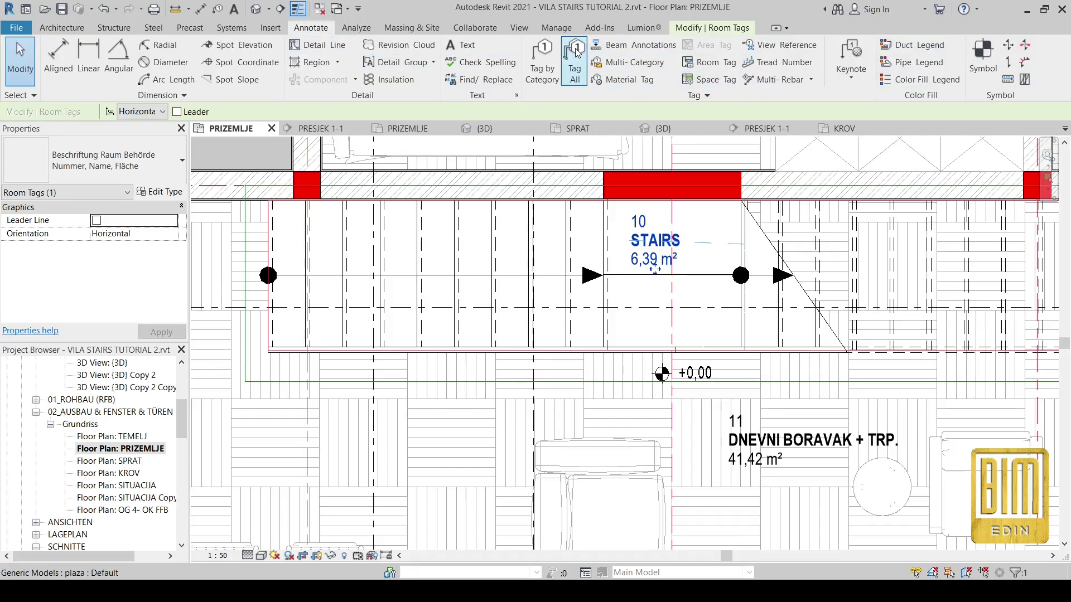
click(625, 80)
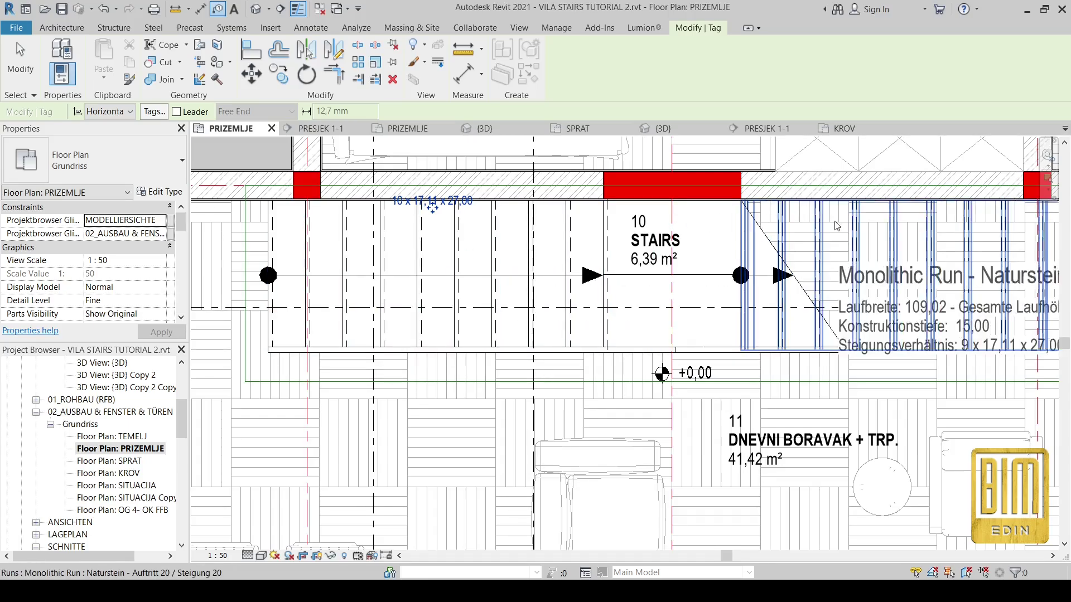
click(861, 216)
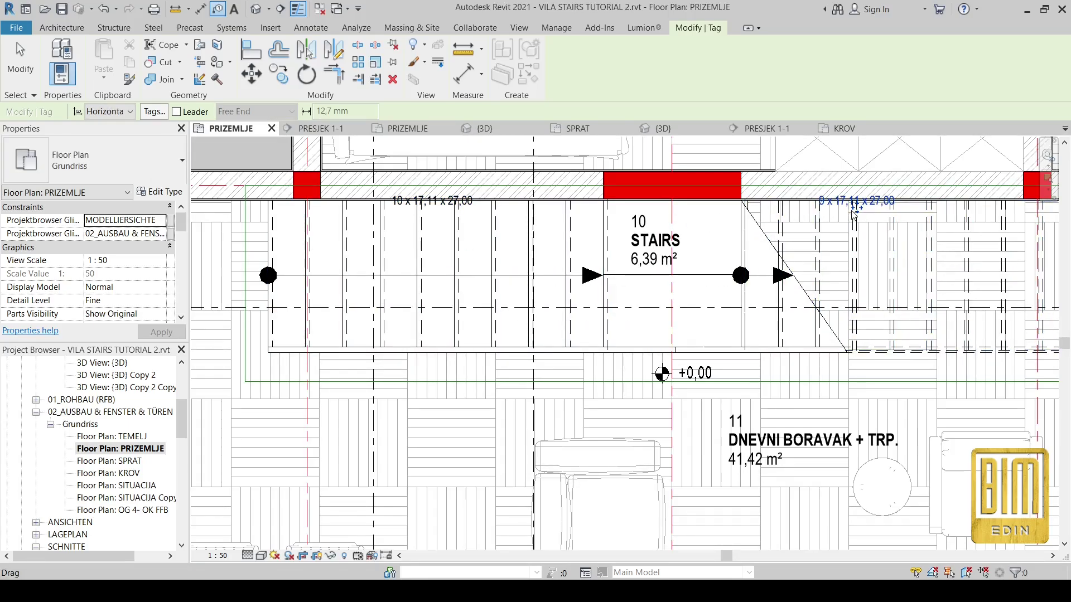
drag(890, 234, 896, 224)
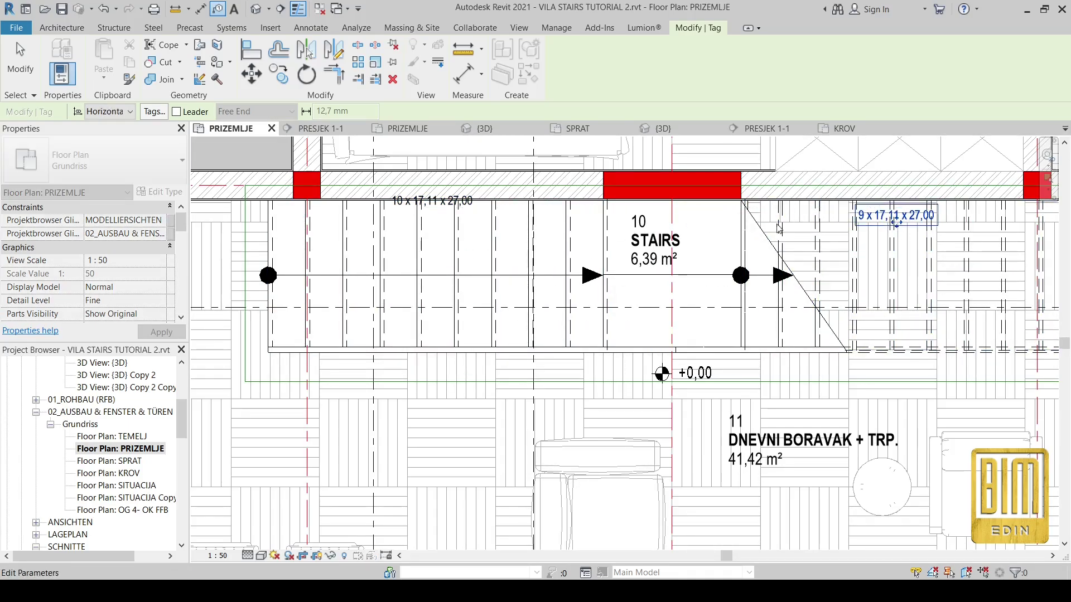
click(20, 68)
click(433, 206)
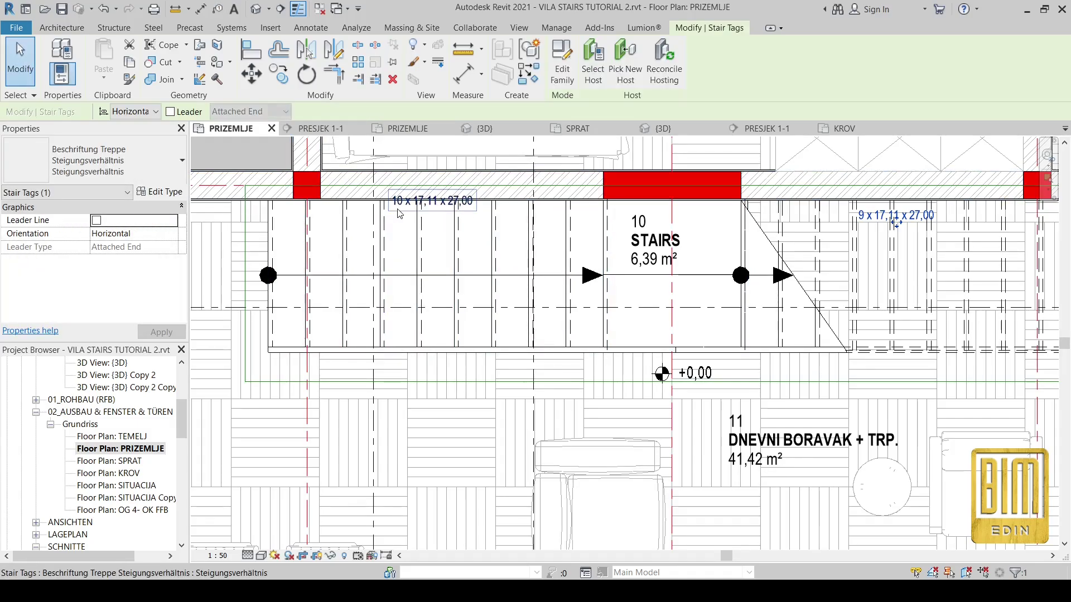
drag(434, 216, 426, 231)
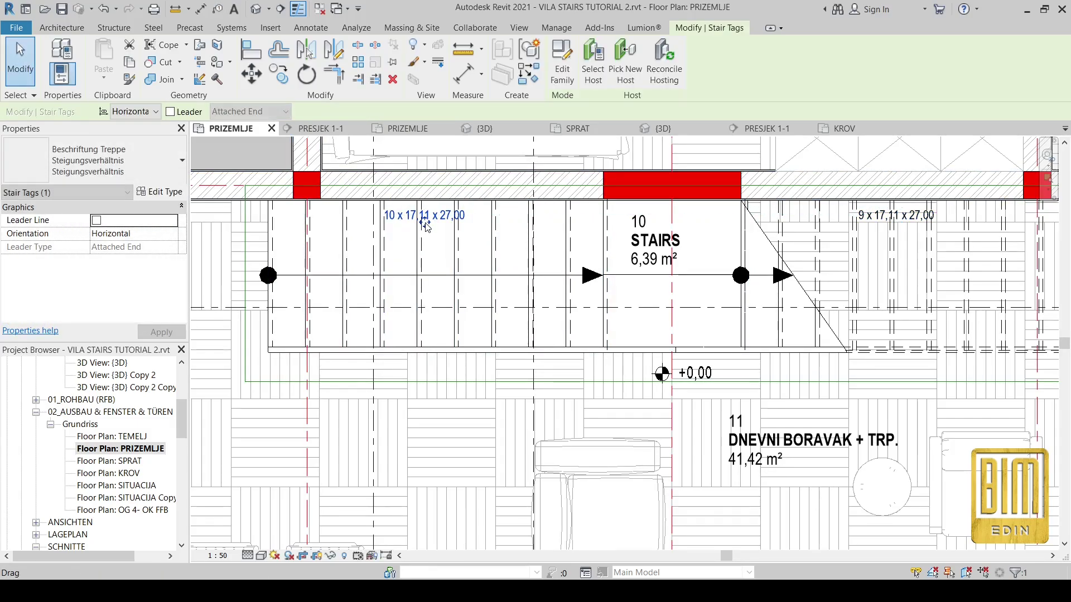
Place riser numbers on the lower and upper flights along the reference line below their stair paths.
click(305, 28)
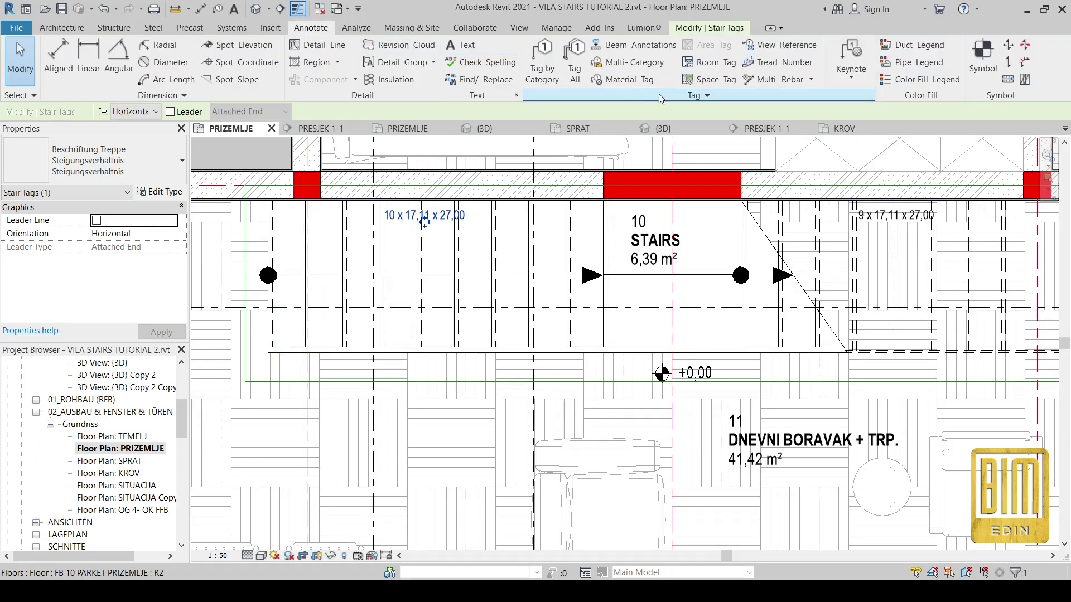
click(795, 65)
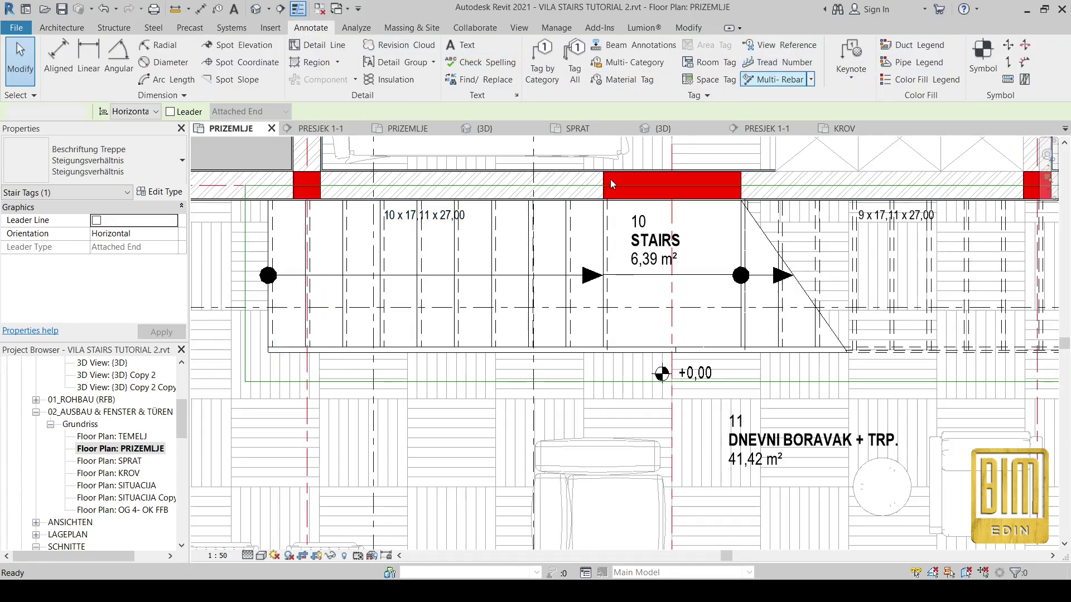
click(460, 321)
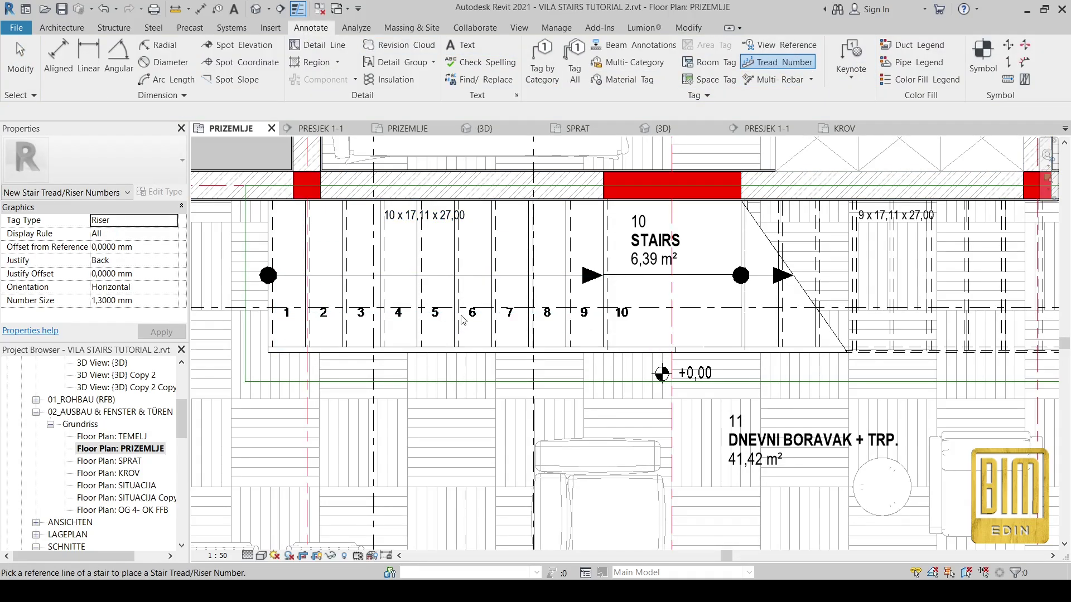
click(803, 327)
scroll(529, 304, down, 2)
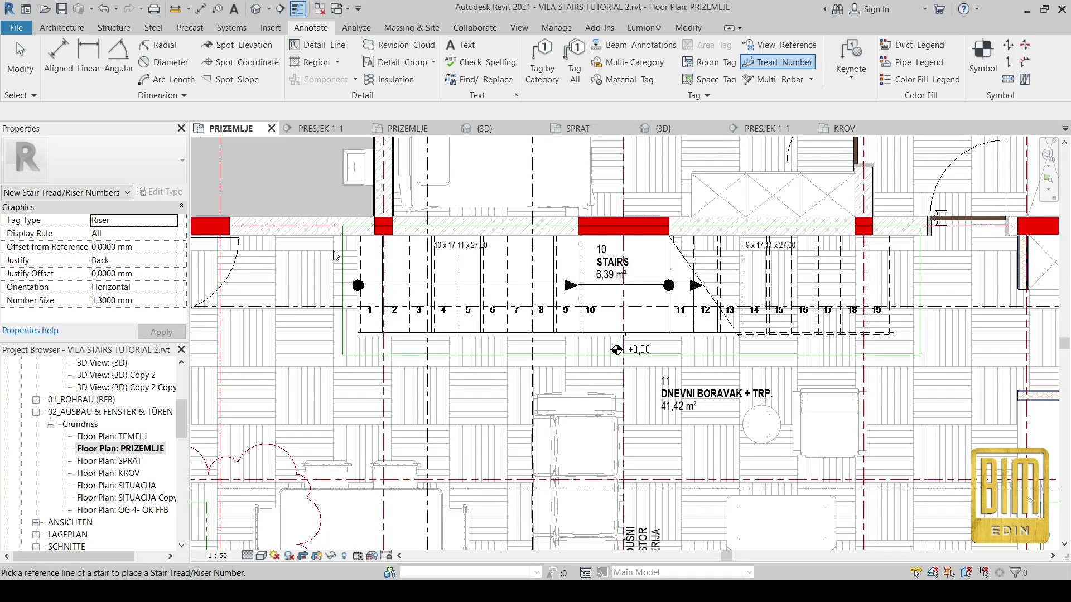
key(Escape)
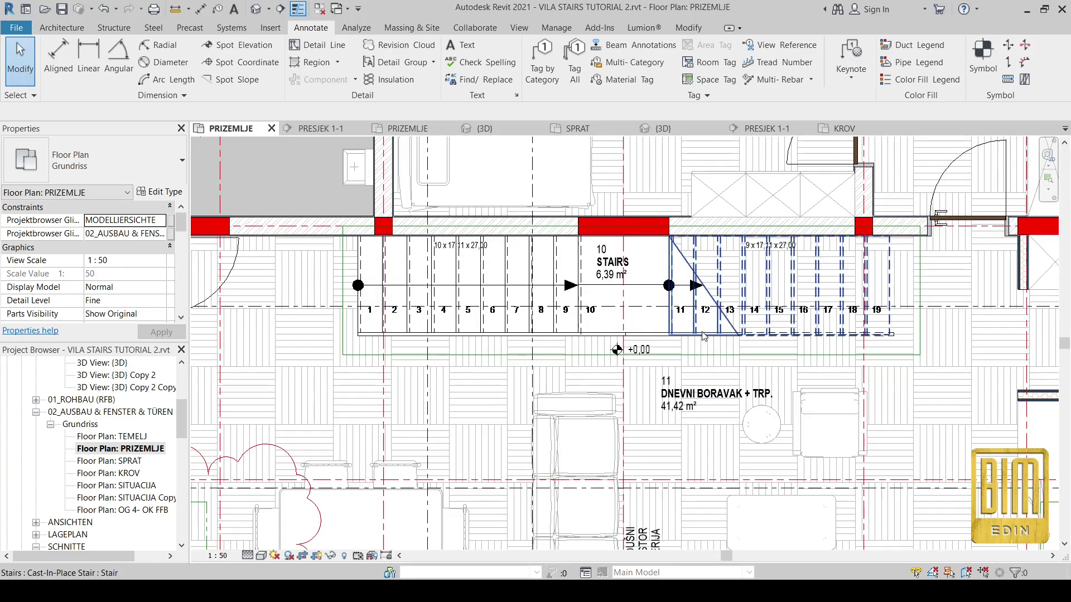
scroll(704, 336, down, 1)
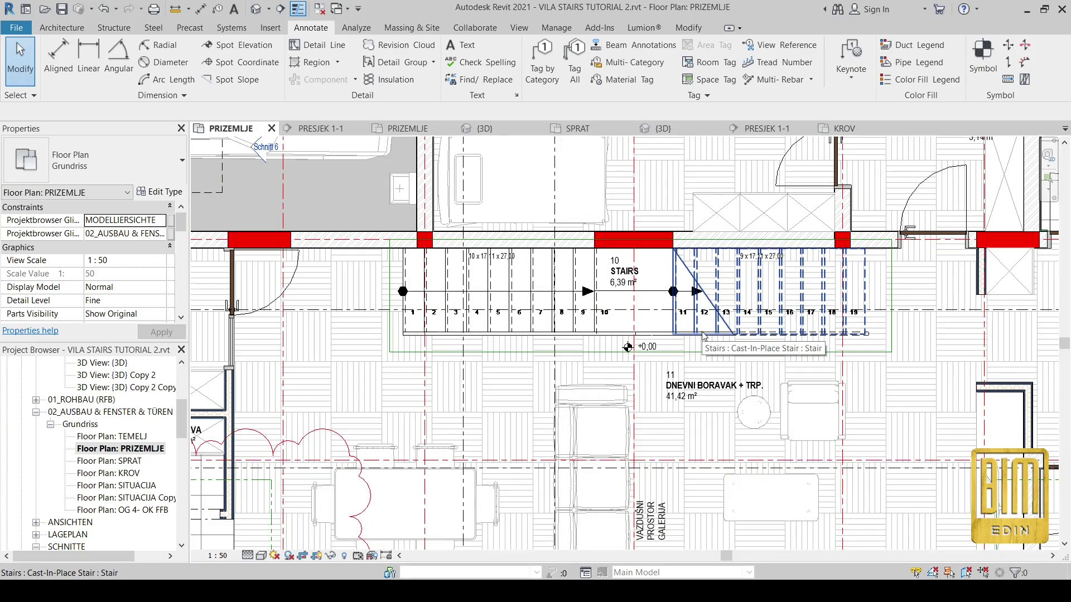
Open the sectioned 3D view and examine how the stair flights and landing connect to the ground and upper floor slabs.
click(256, 9)
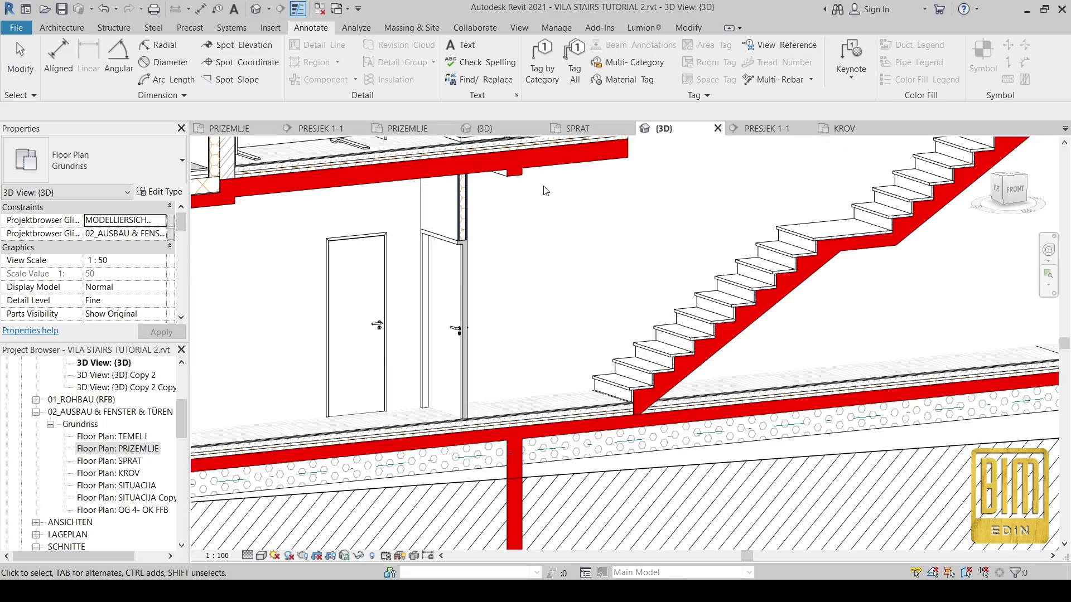
scroll(548, 419, down, 4)
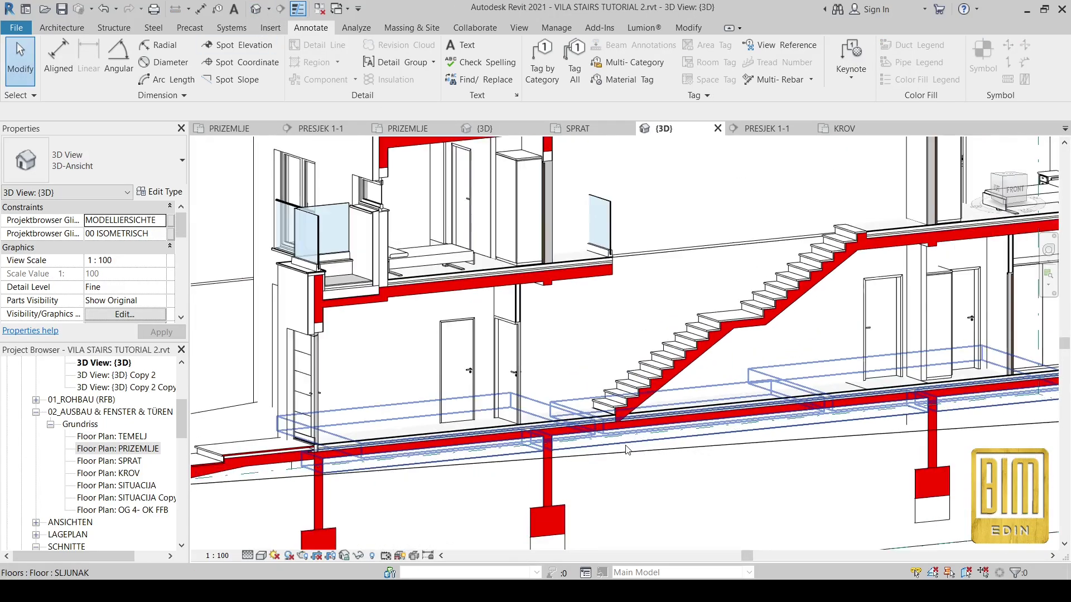
scroll(897, 268, up, 4)
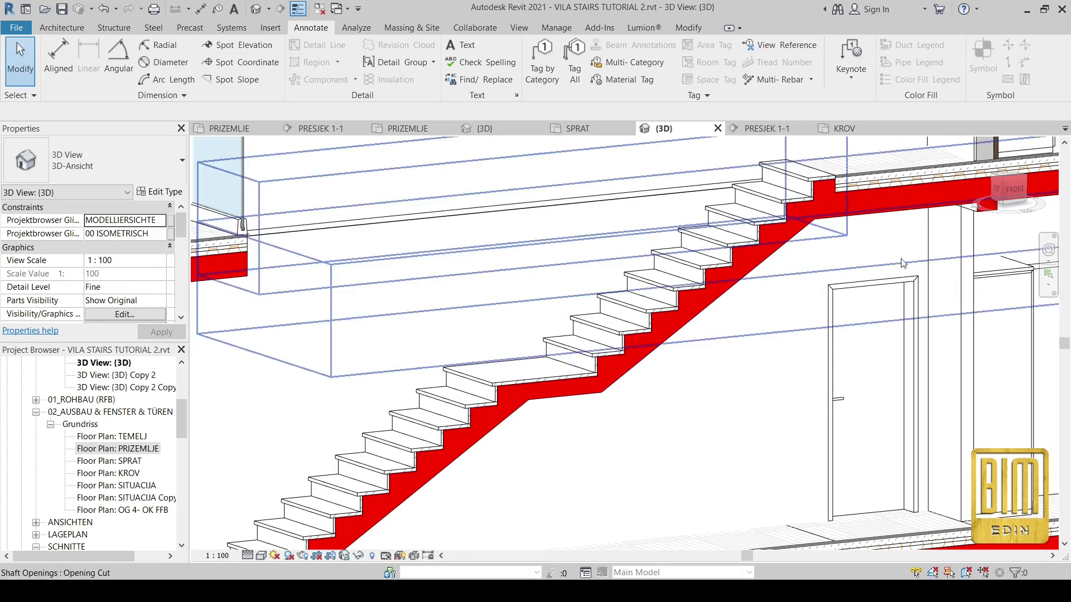
middle_drag(567, 480, 720, 285)
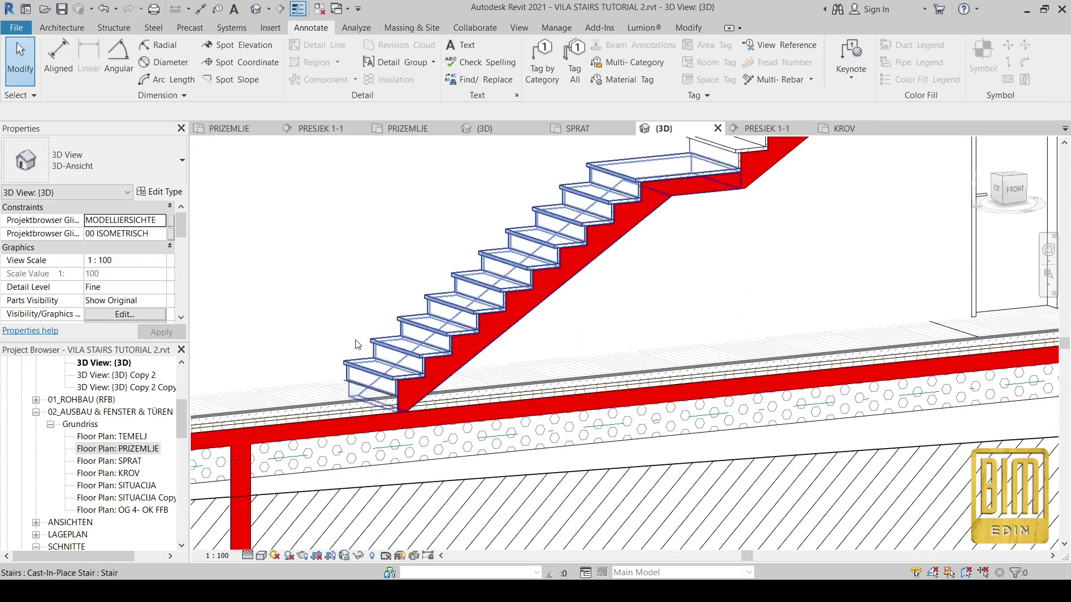
scroll(503, 431, down, 3)
middle_drag(504, 431, 712, 355)
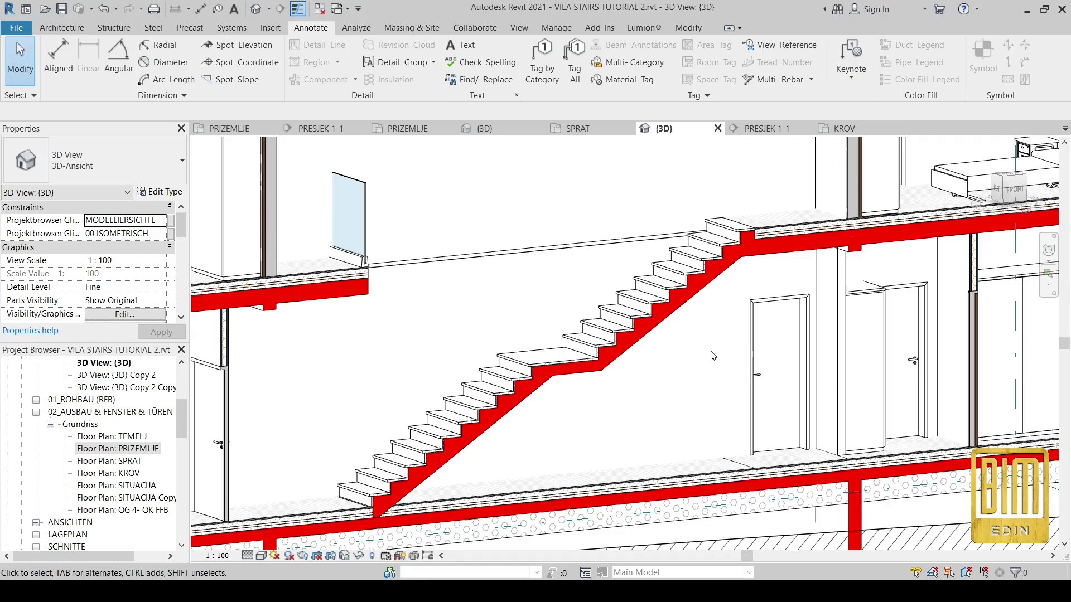
scroll(712, 355, down, 3)
middle_drag(678, 355, 691, 390)
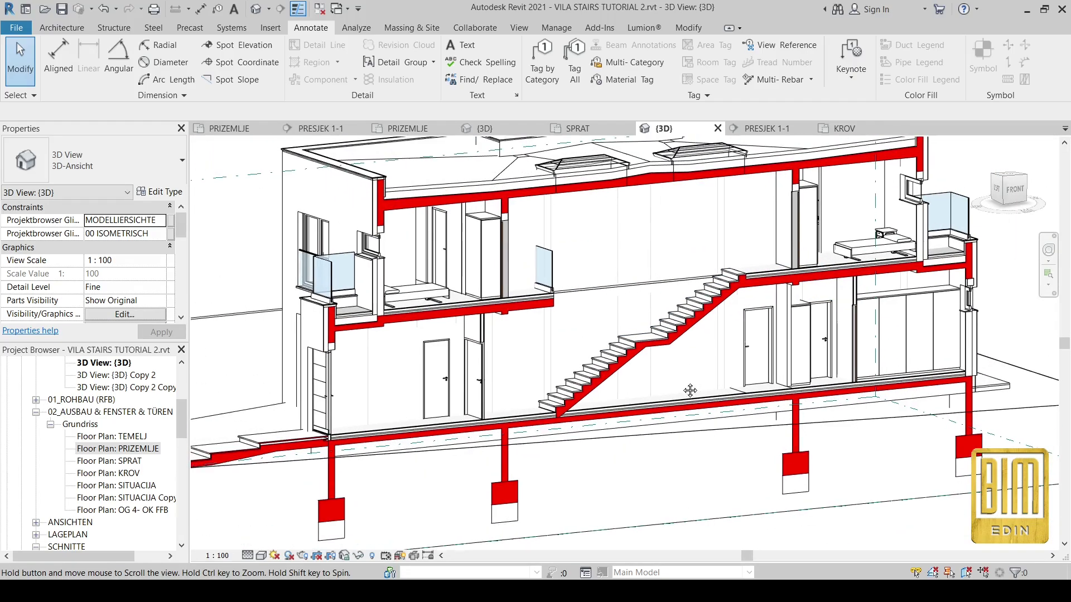
scroll(684, 387, down, 2)
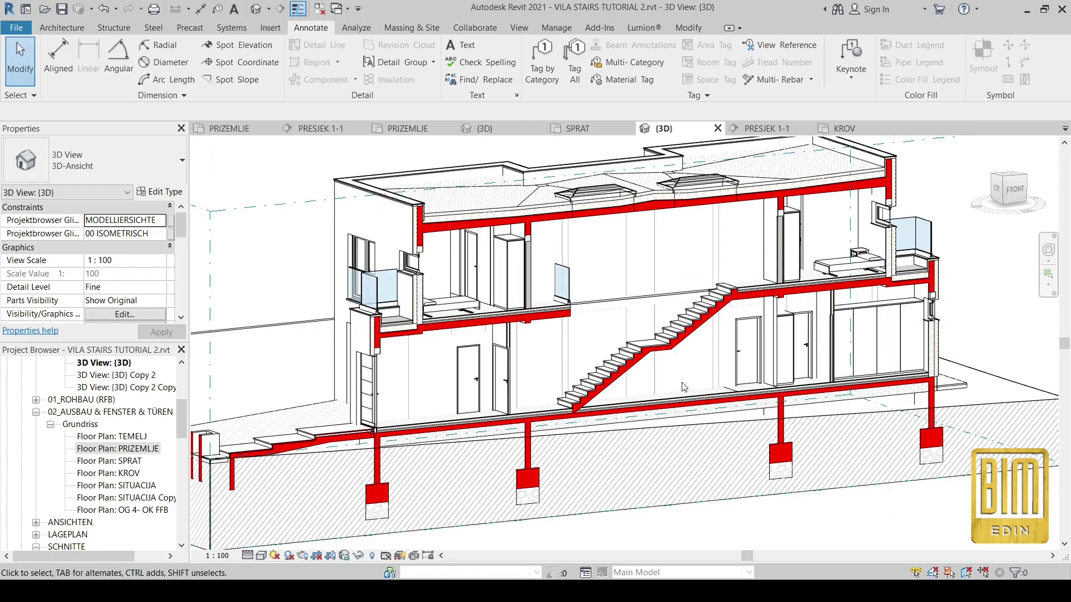